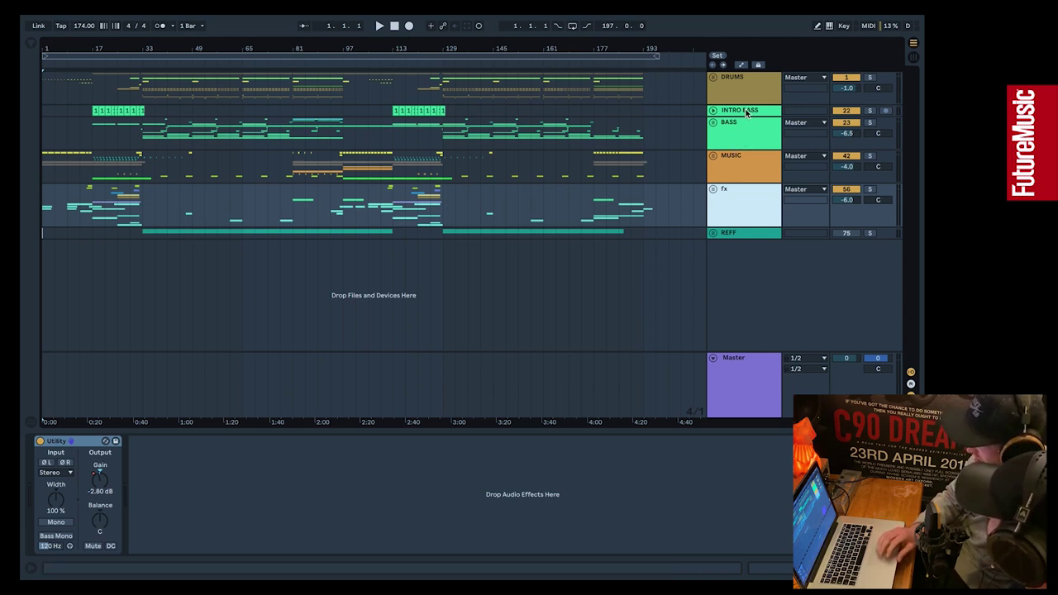
Inspect the INTRO BASS and BASS tracks, placing the insert marker at bars 17 and 33 around the first intro bass section
{"action": "left_click", "coordinate": [747, 113]}
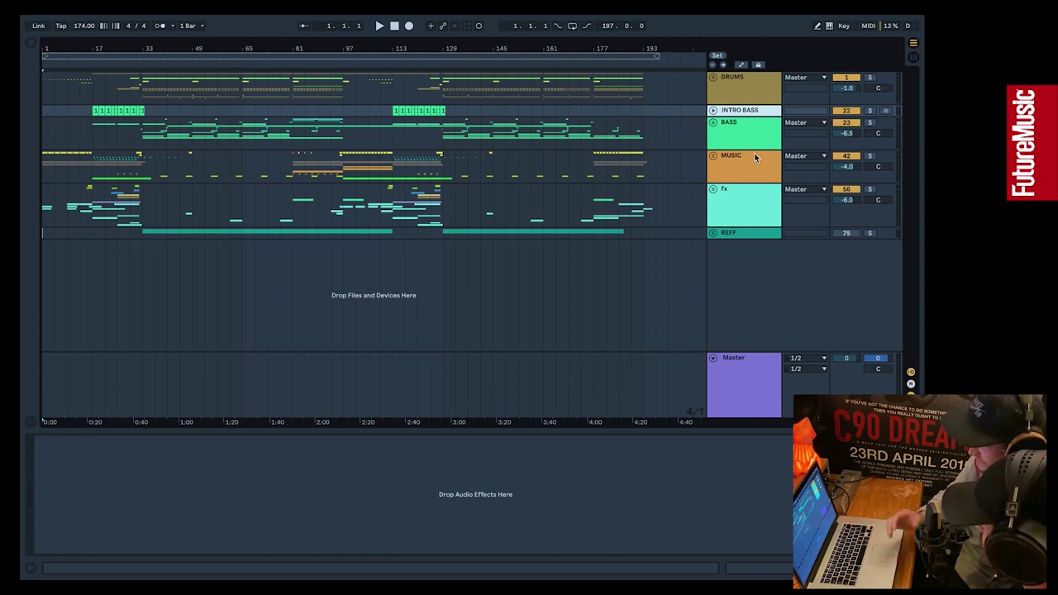
{"action": "left_click", "coordinate": [748, 132]}
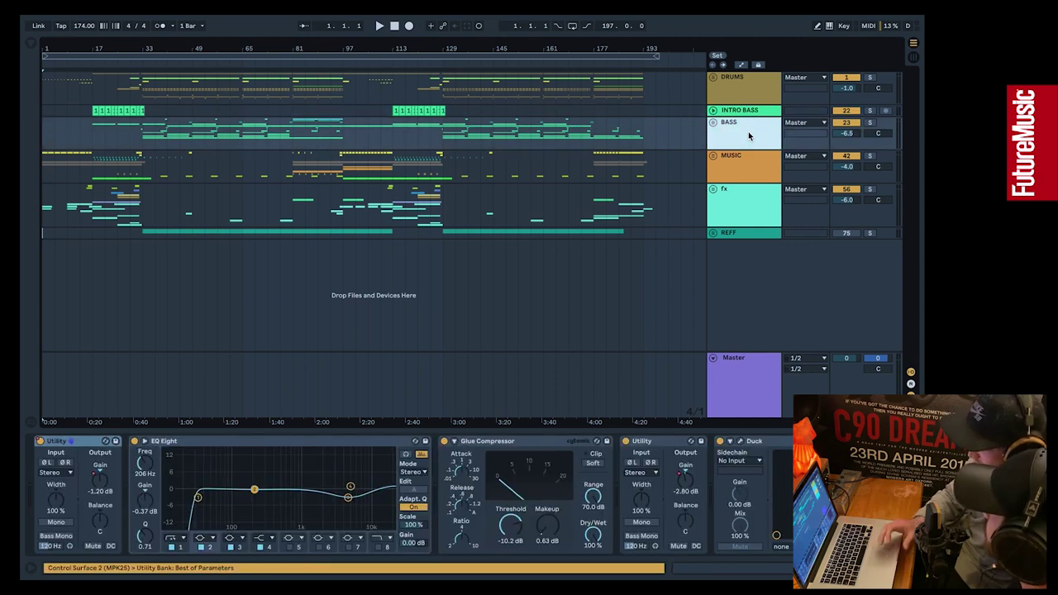
{"action": "left_click", "coordinate": [748, 112]}
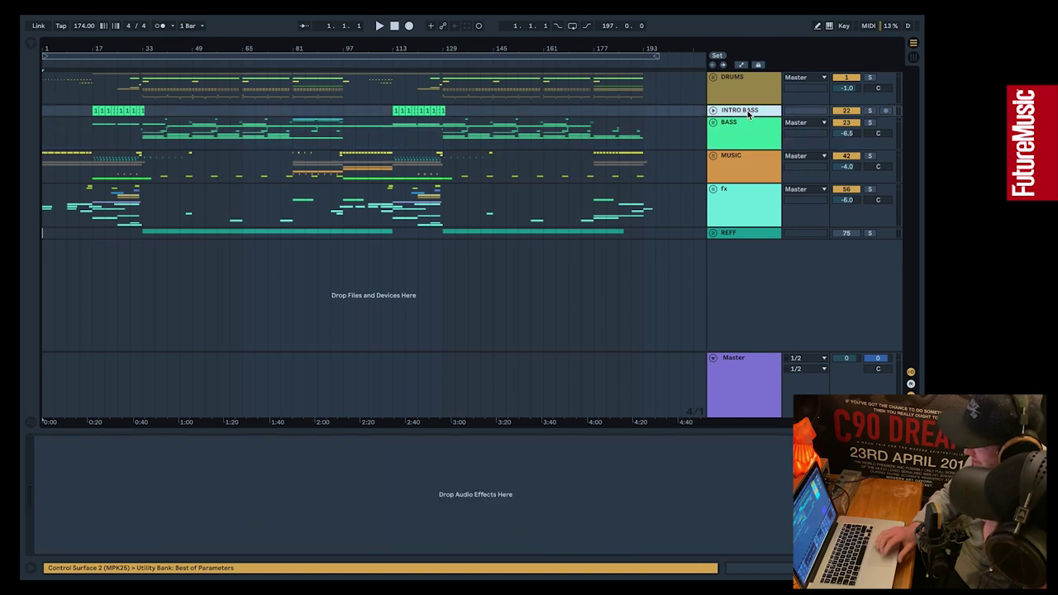
{"action": "left_click", "coordinate": [94, 113]}
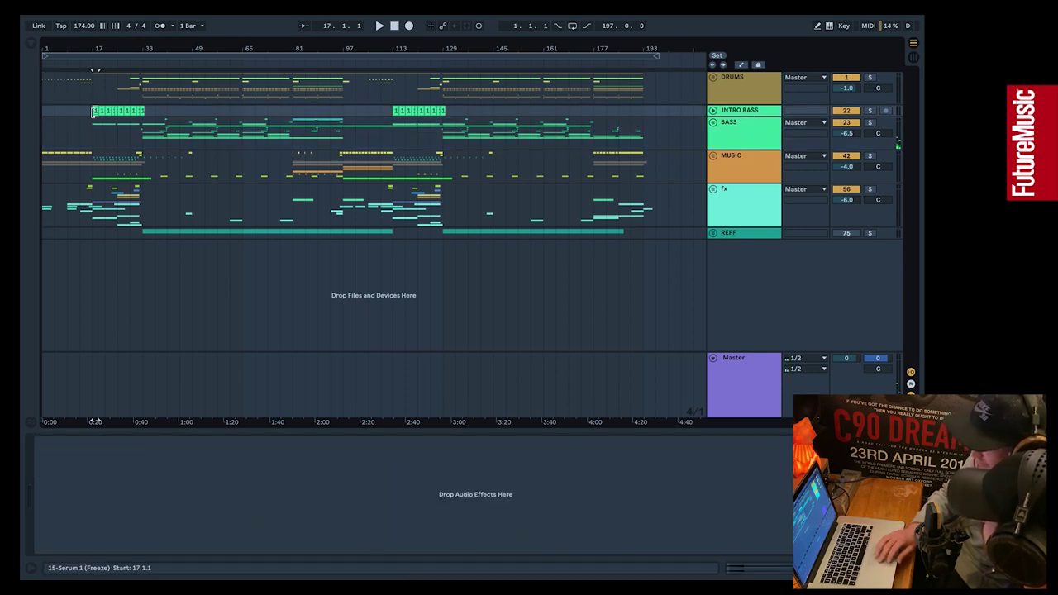
{"action": "left_click", "coordinate": [143, 113]}
{"action": "key", "text": "Right"}
{"action": "key", "text": "Right"}
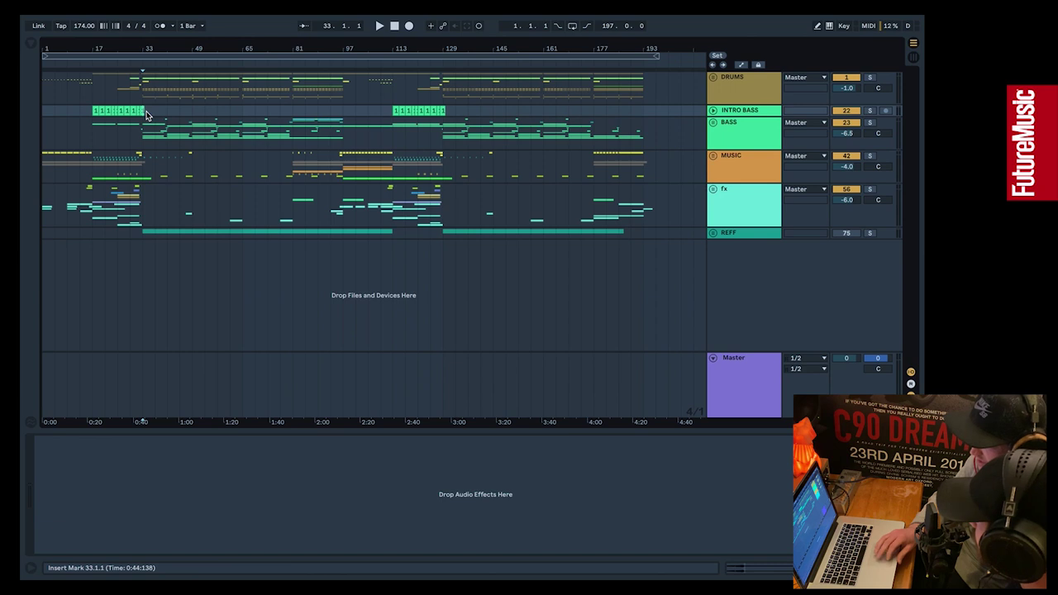
Compare the device chains of the INTRO BASS track and the BASS group
{"action": "left_click", "coordinate": [742, 116]}
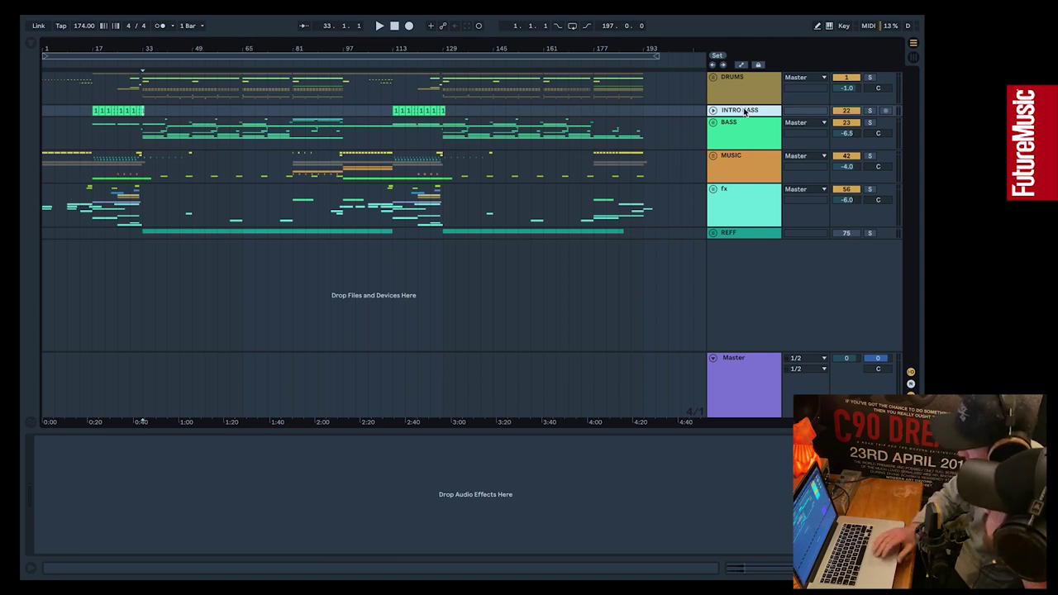
{"action": "left_click", "coordinate": [738, 137]}
{"action": "left_click", "coordinate": [739, 114]}
{"action": "left_click", "coordinate": [740, 134]}
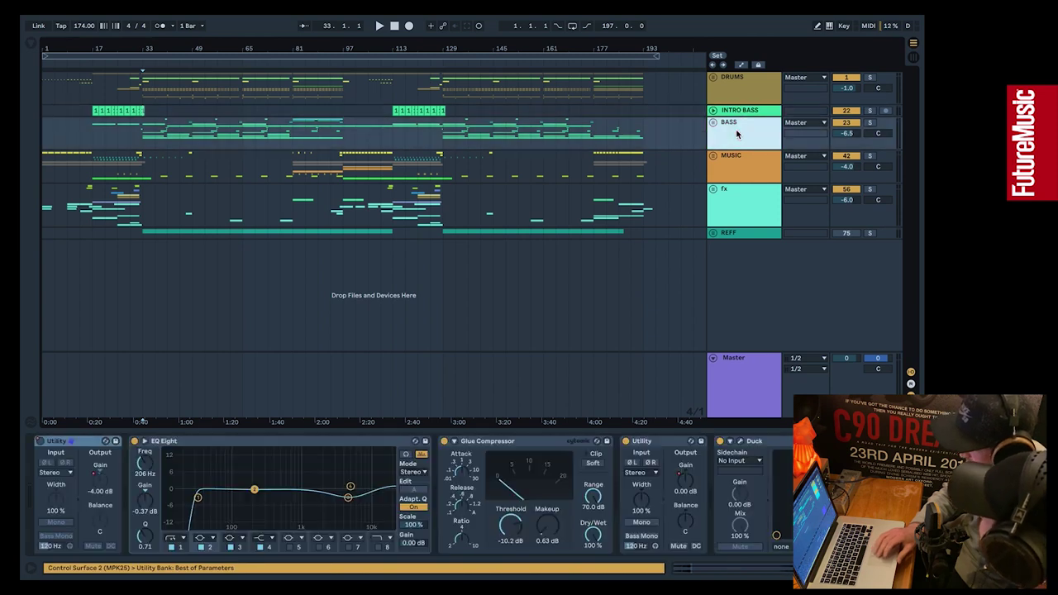
Unfold the REFF group, inspect its Fade Black reference track and reselect the group
{"action": "left_click", "coordinate": [738, 234]}
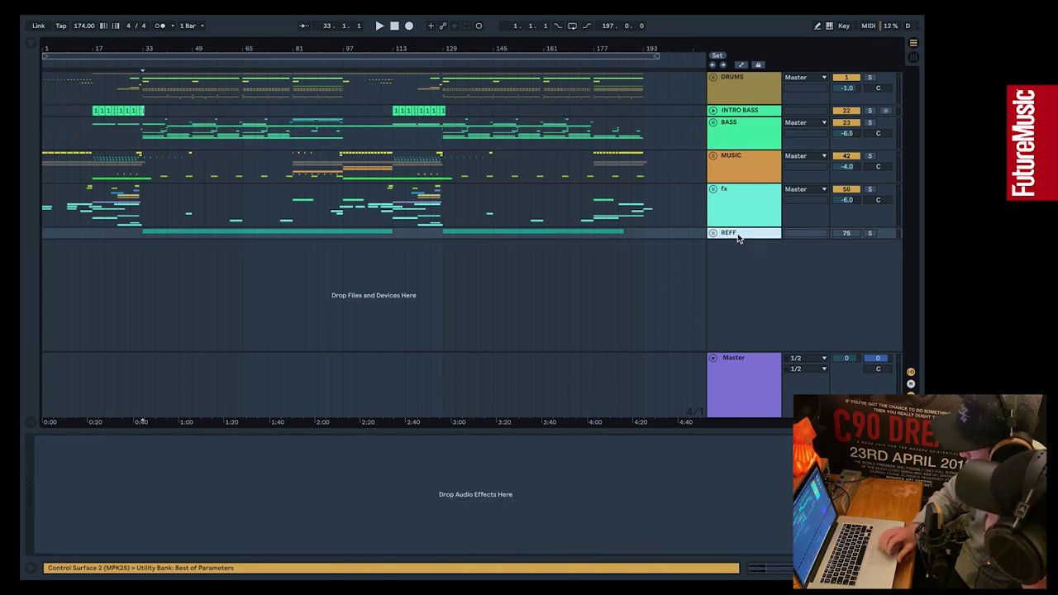
{"action": "left_click", "coordinate": [714, 233]}
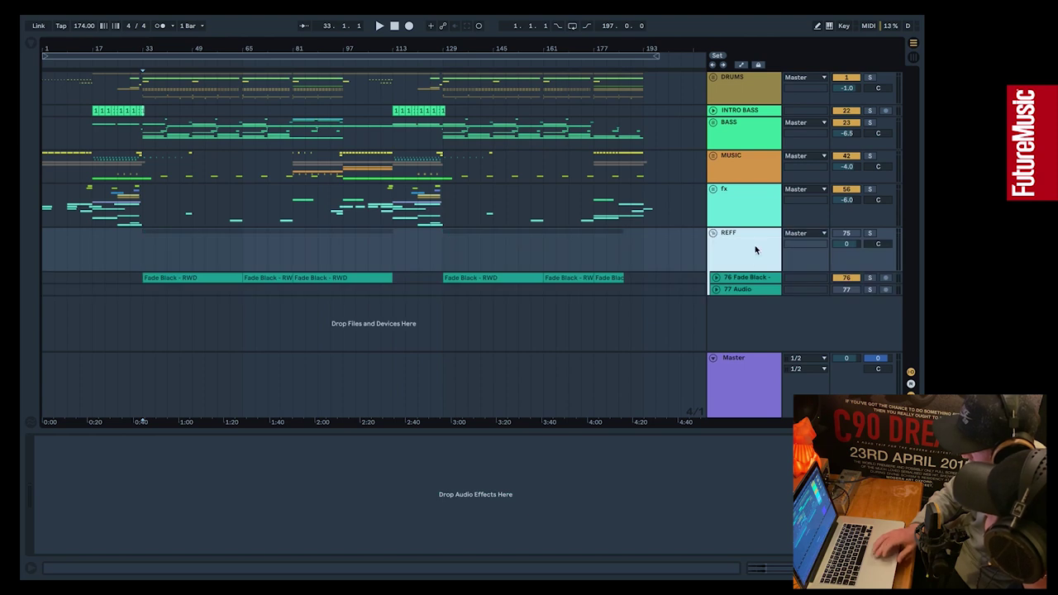
{"action": "left_click", "coordinate": [749, 280]}
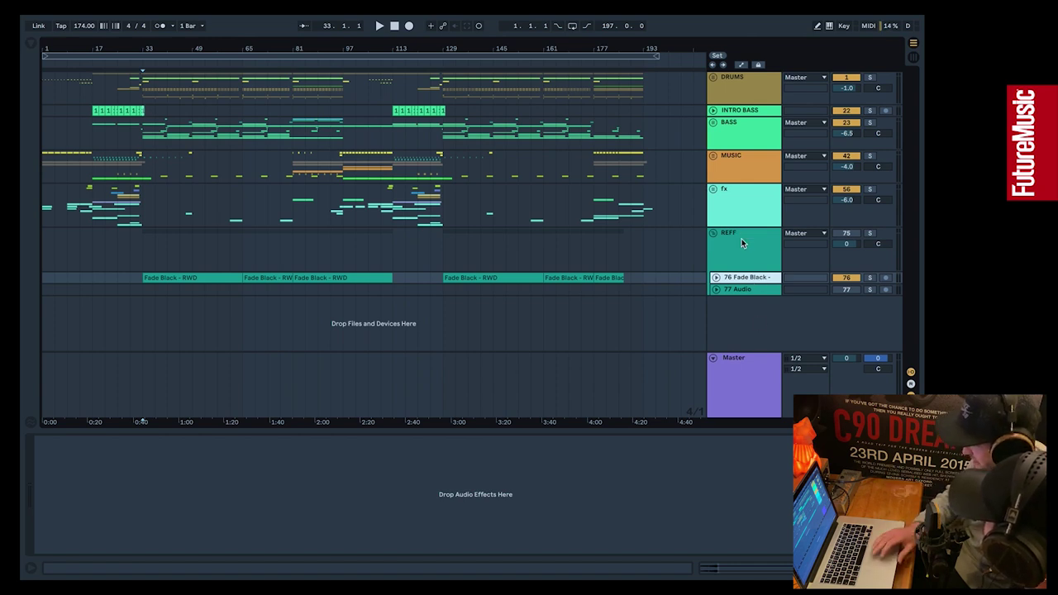
{"action": "left_click", "coordinate": [747, 255]}
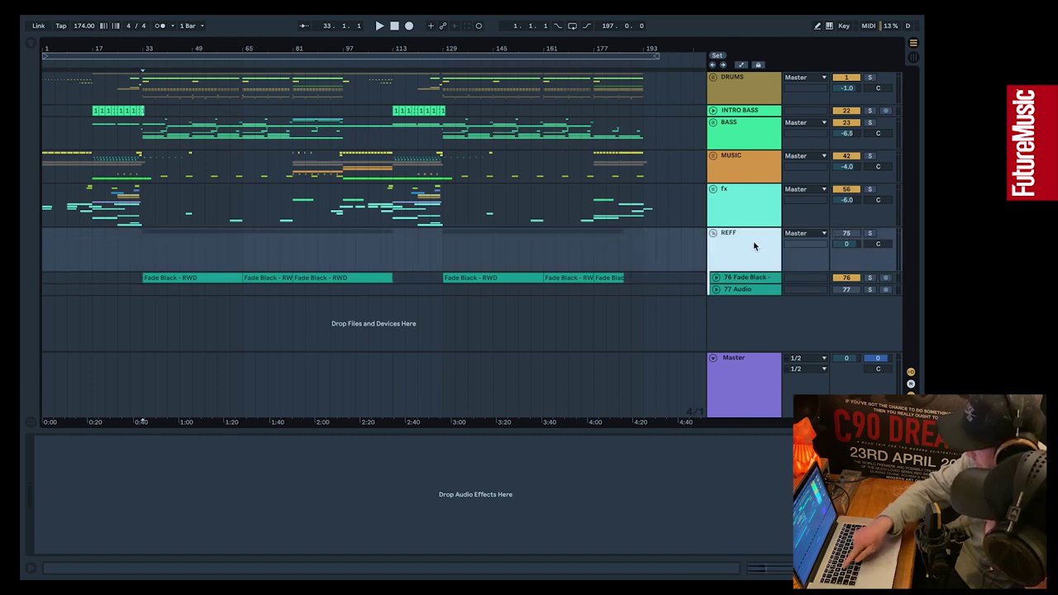
Toggle the REFF group's solo on and off while displaying the Master track's limiter rack
{"action": "key", "text": "s"}
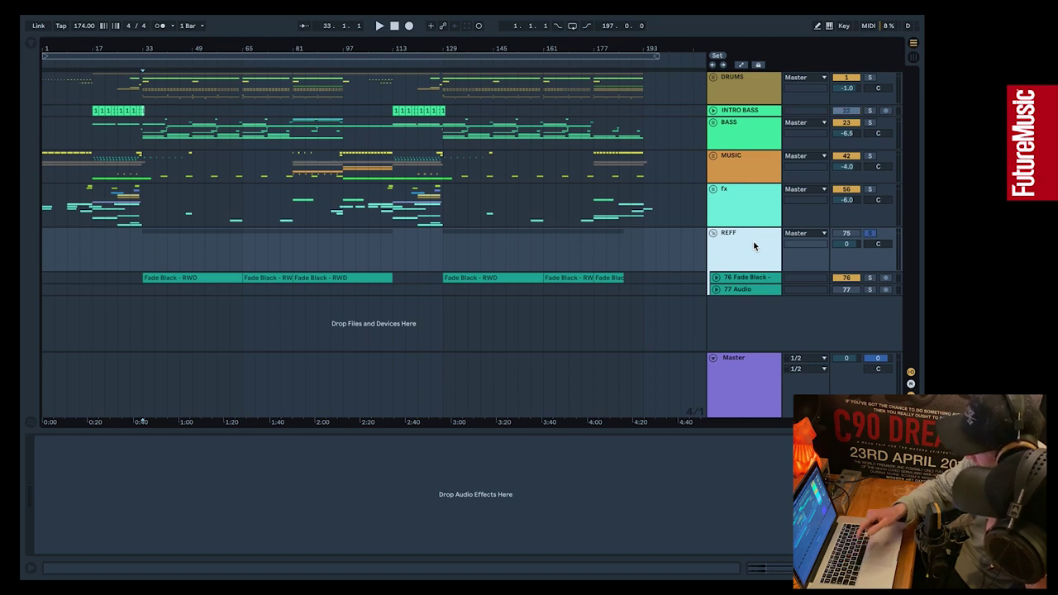
{"action": "left_click", "coordinate": [748, 389]}
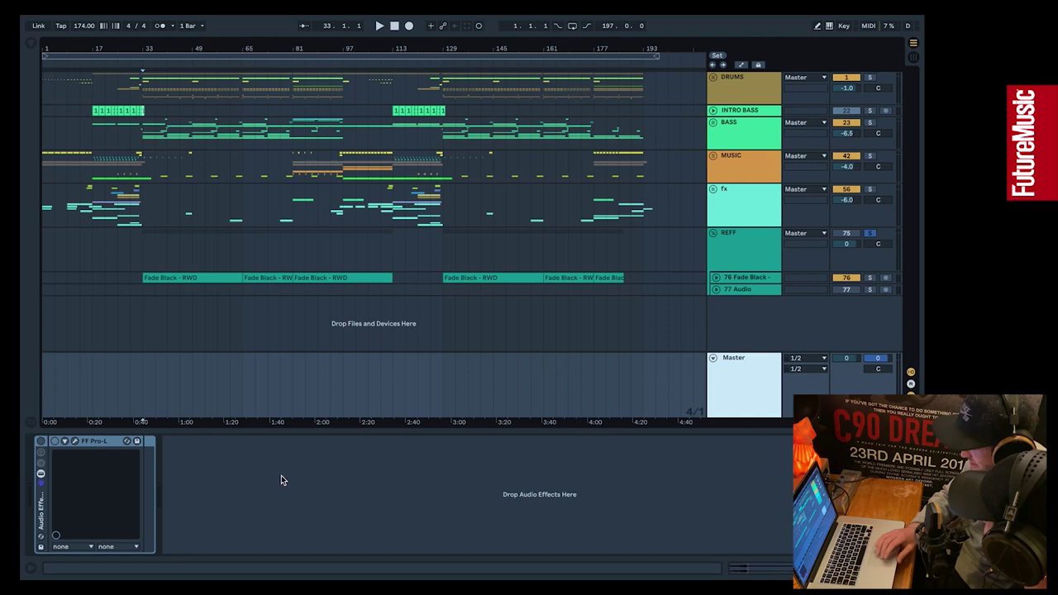
{"action": "key", "text": "s"}
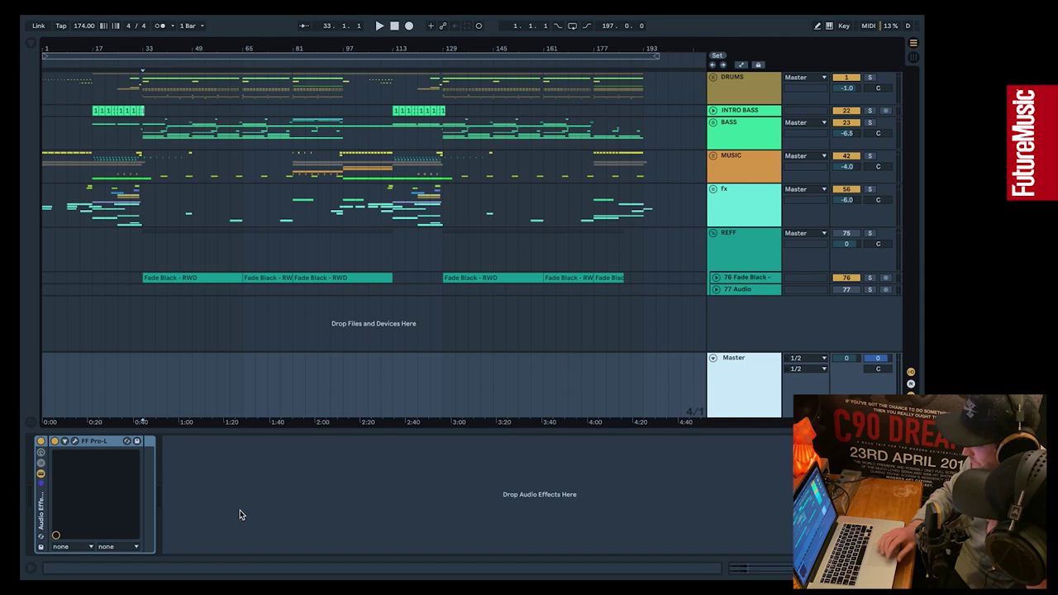
{"action": "key", "text": "0"}
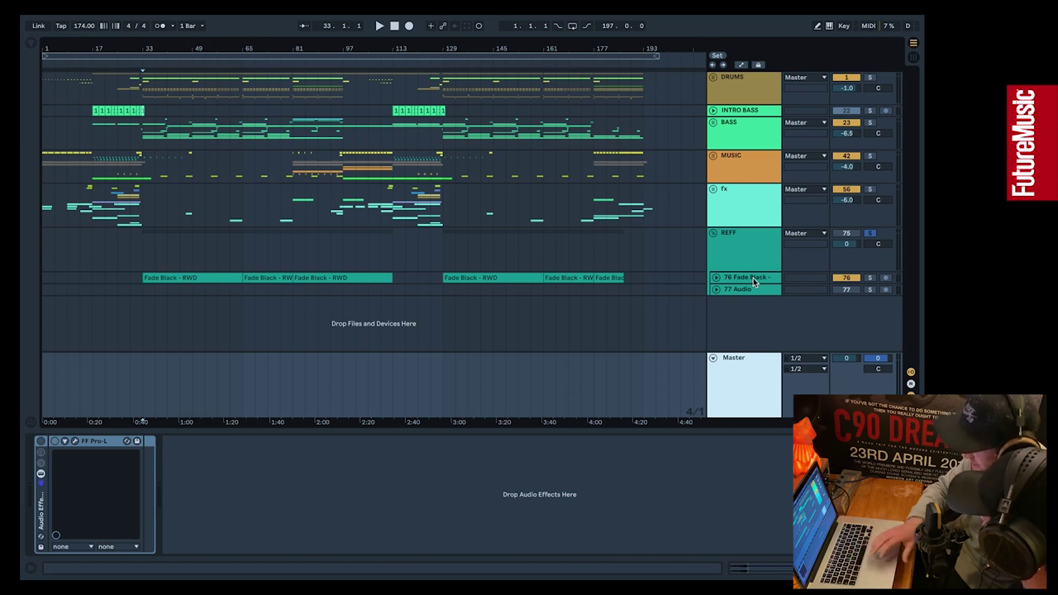
{"action": "key", "text": "ctrl+z"}
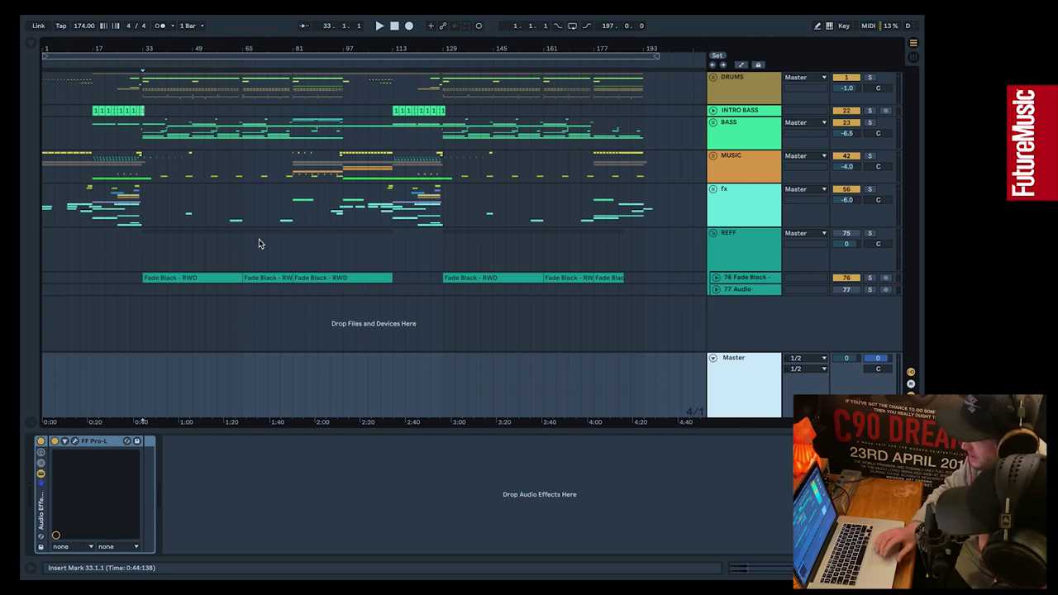
Fold the REFF group and display the devices of the DRUMS and fx groups
{"action": "left_click", "coordinate": [748, 88]}
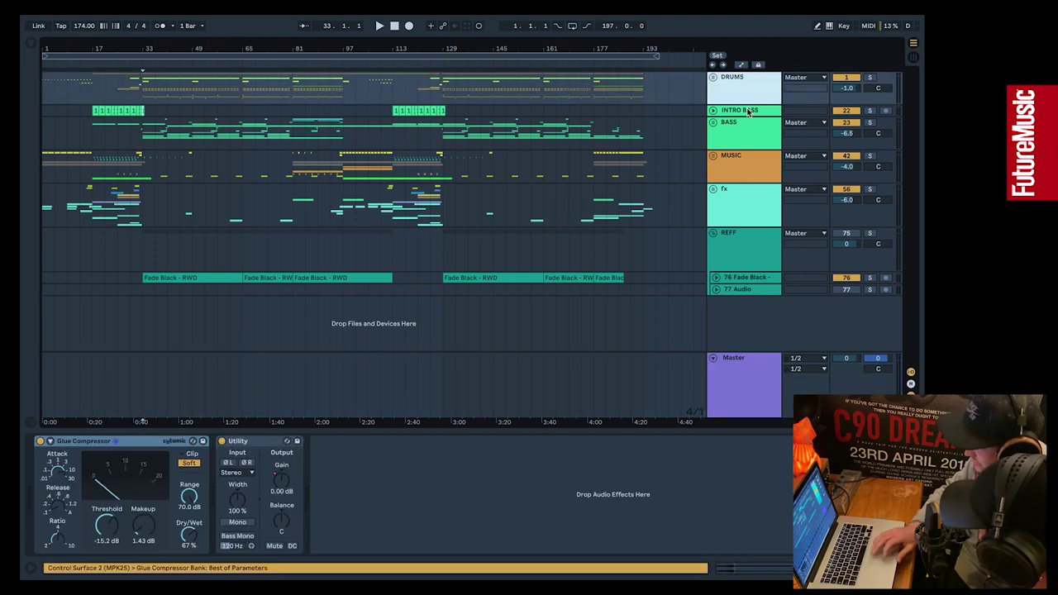
{"action": "left_click", "coordinate": [719, 234]}
{"action": "left_click", "coordinate": [729, 194]}
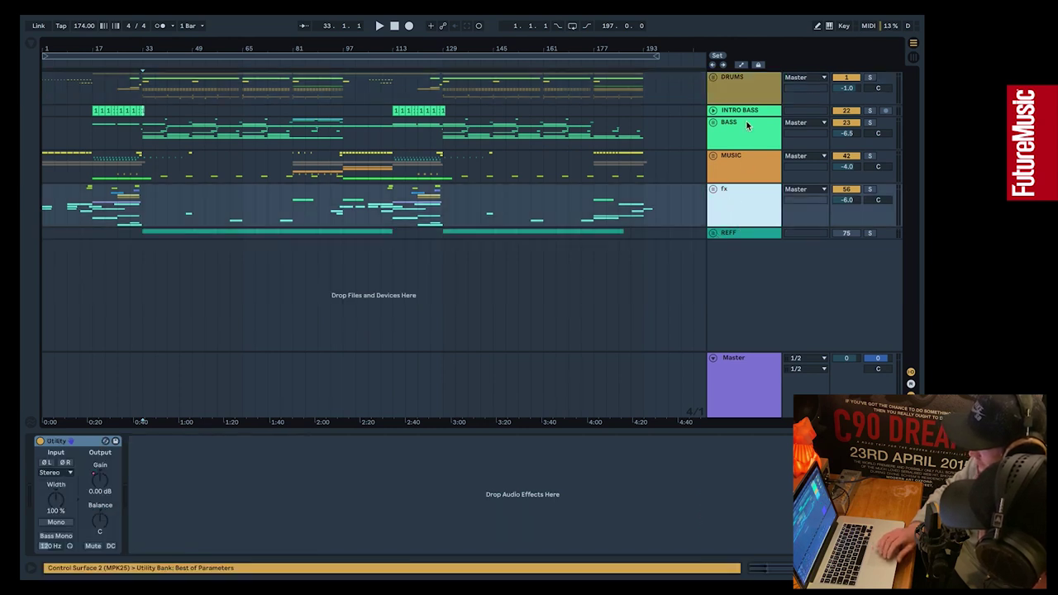
{"action": "left_click", "coordinate": [742, 95]}
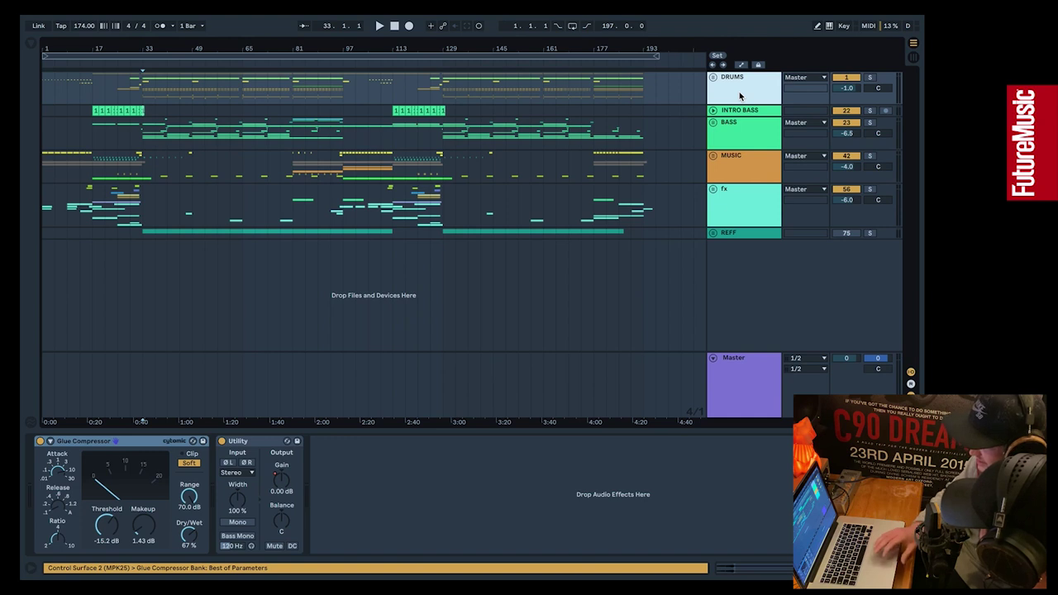
Unfold the MUSIC group and audition the VOCAL track in solo from bar 1, displaying its devices before turning the solo off
{"action": "left_click", "coordinate": [714, 156]}
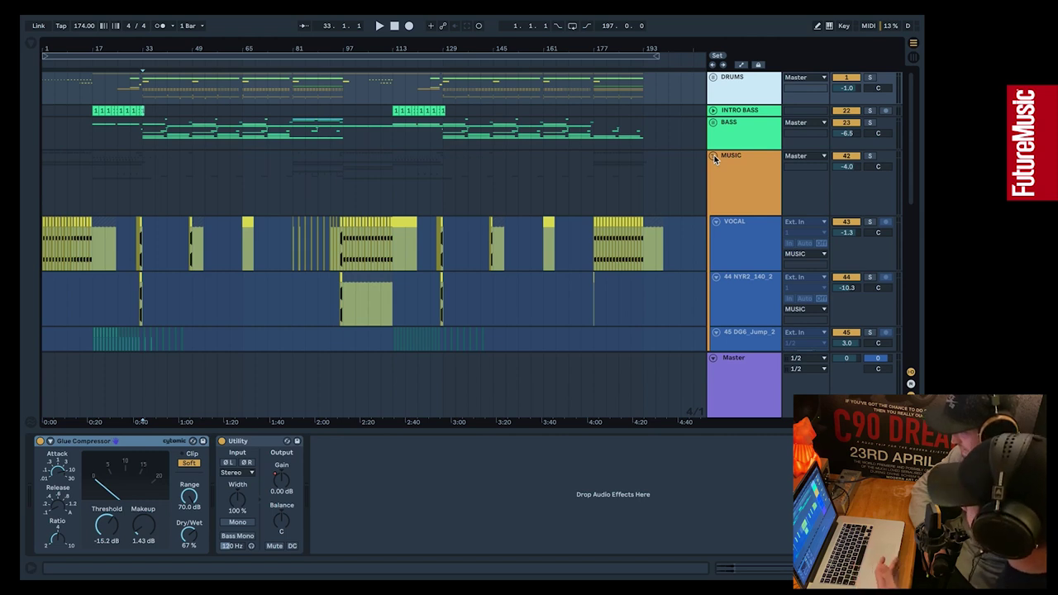
{"action": "left_click", "coordinate": [868, 222]}
{"action": "key", "text": "space"}
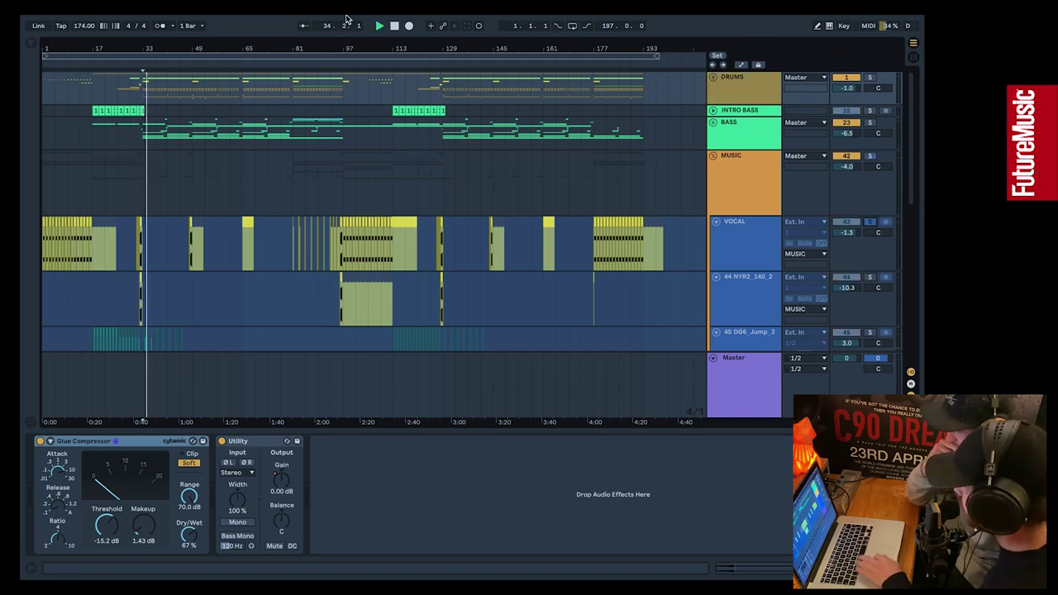
{"action": "left_click", "coordinate": [394, 26]}
{"action": "left_click", "coordinate": [394, 26]}
{"action": "key", "text": "space"}
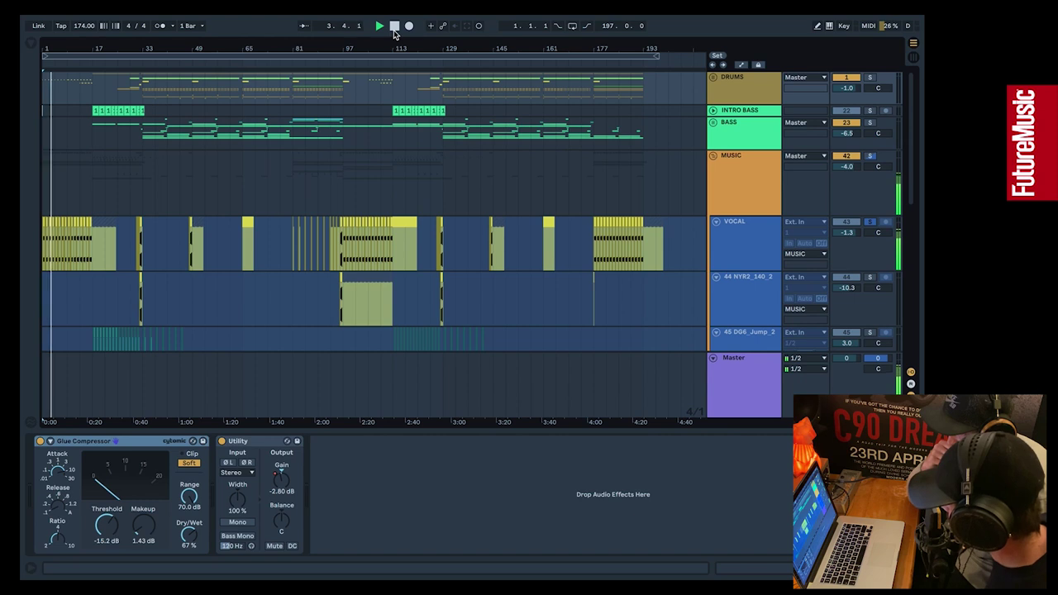
{"action": "left_click", "coordinate": [394, 27]}
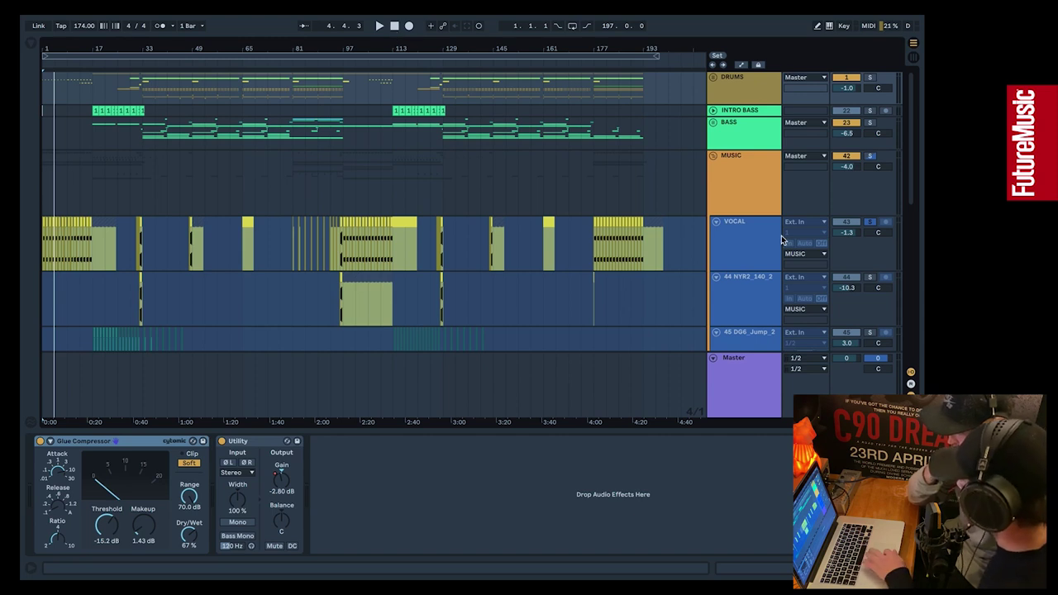
{"action": "left_click", "coordinate": [758, 252]}
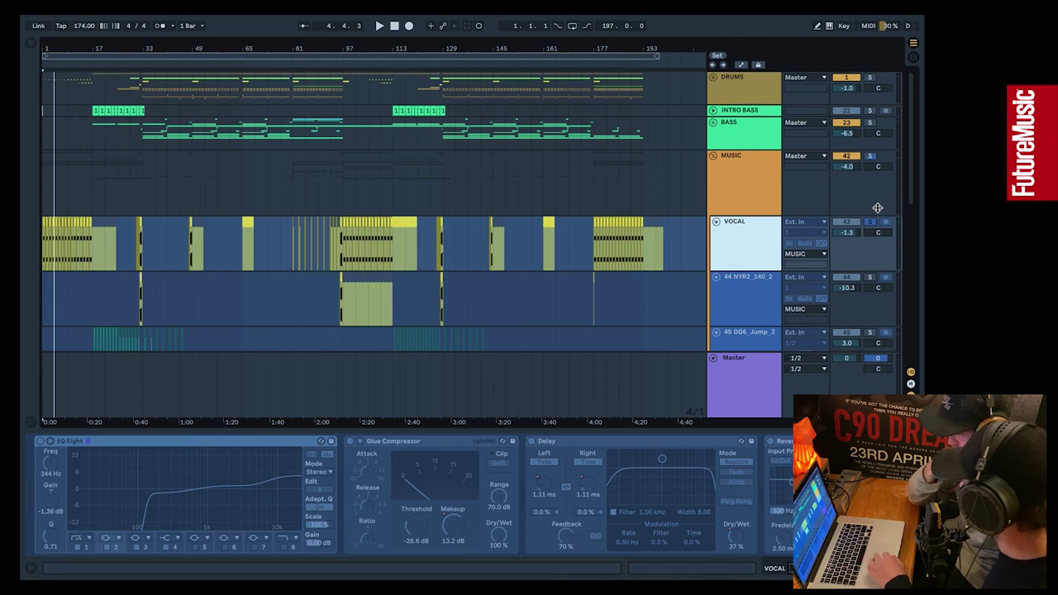
{"action": "left_click", "coordinate": [870, 222]}
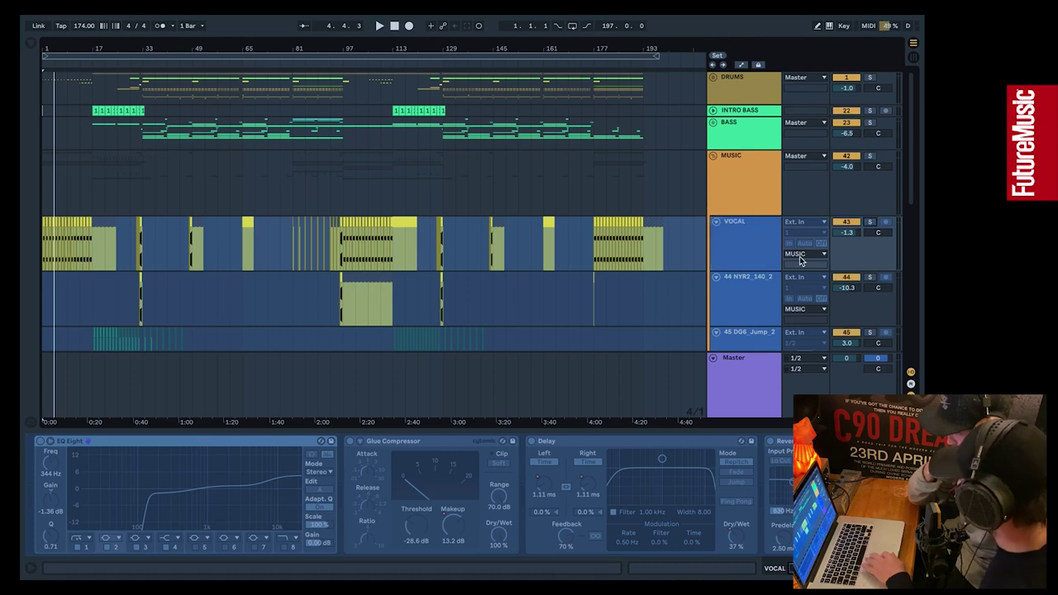
Solo the Analog Lab 4 track inside the nested 47 Group and play it from bar 1
{"action": "scroll", "coordinate": [800, 261], "scroll_direction": "down", "scroll_amount": 5}
{"action": "scroll", "coordinate": [800, 261], "scroll_direction": "down", "scroll_amount": 5}
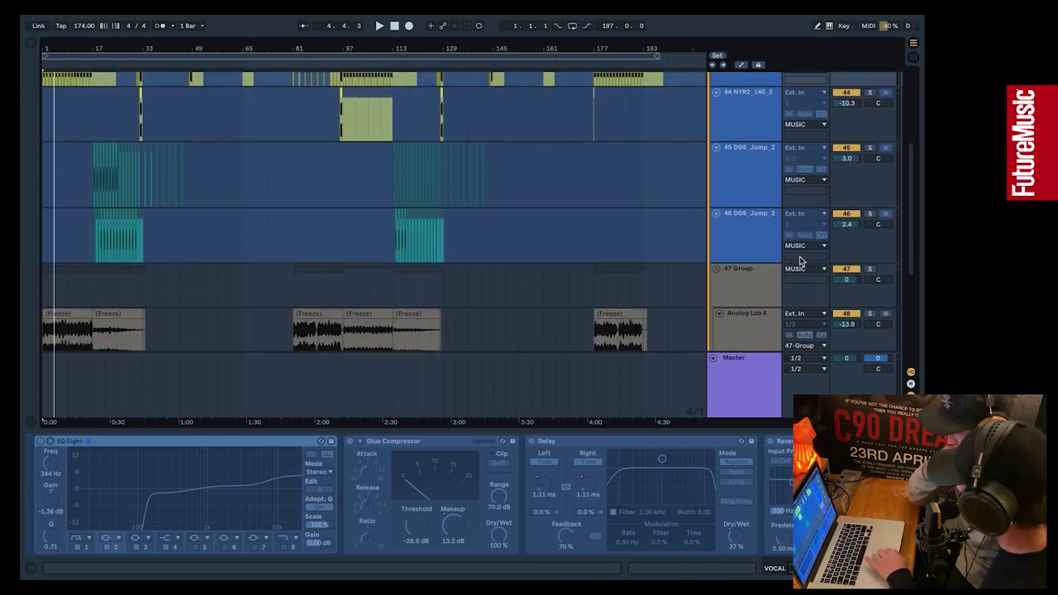
{"action": "left_click", "coordinate": [753, 264]}
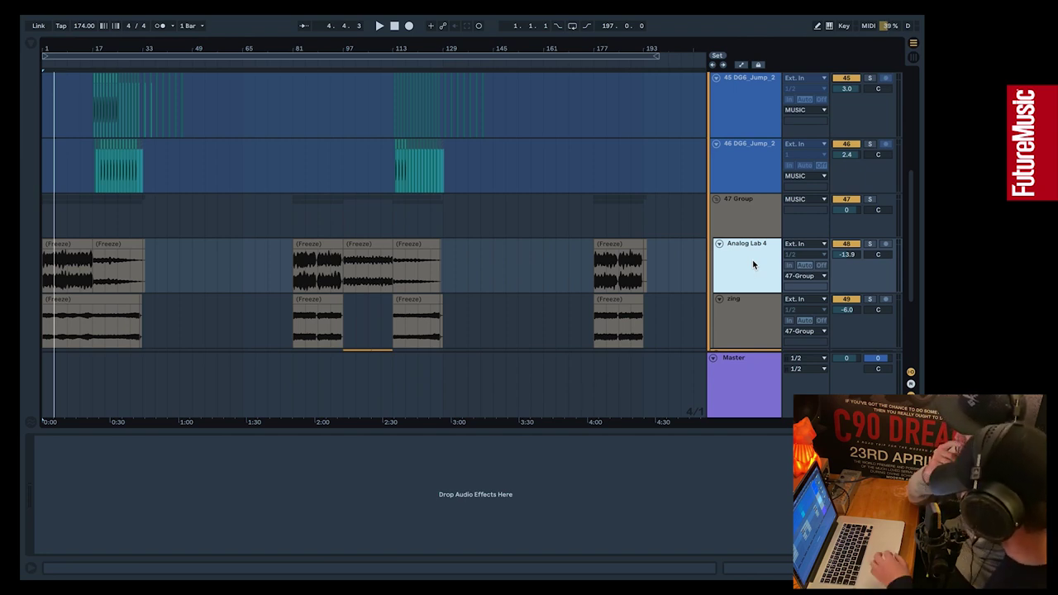
{"action": "left_click", "coordinate": [870, 245]}
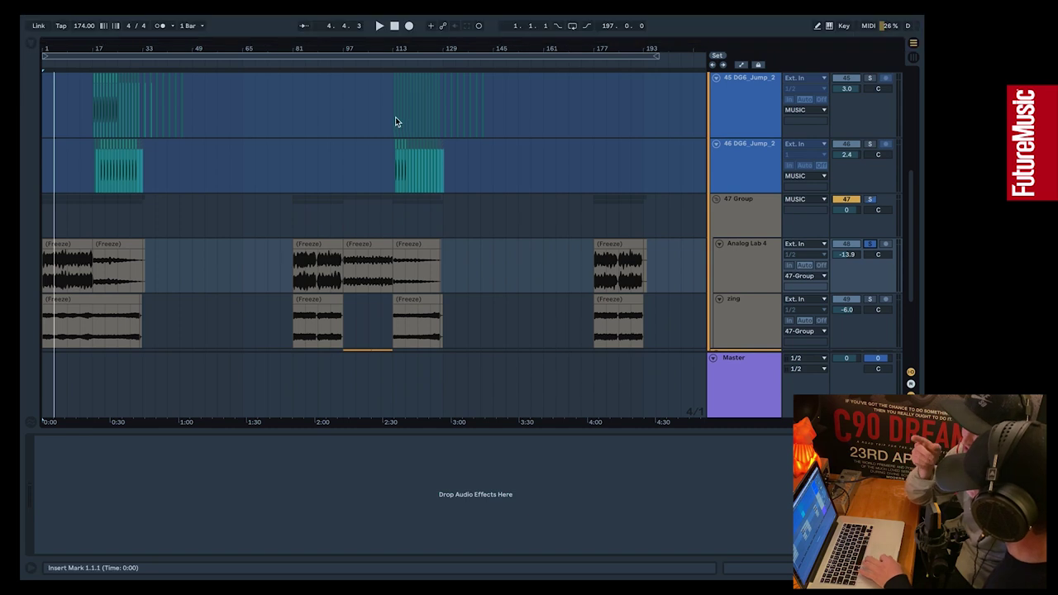
{"action": "left_click", "coordinate": [394, 25]}
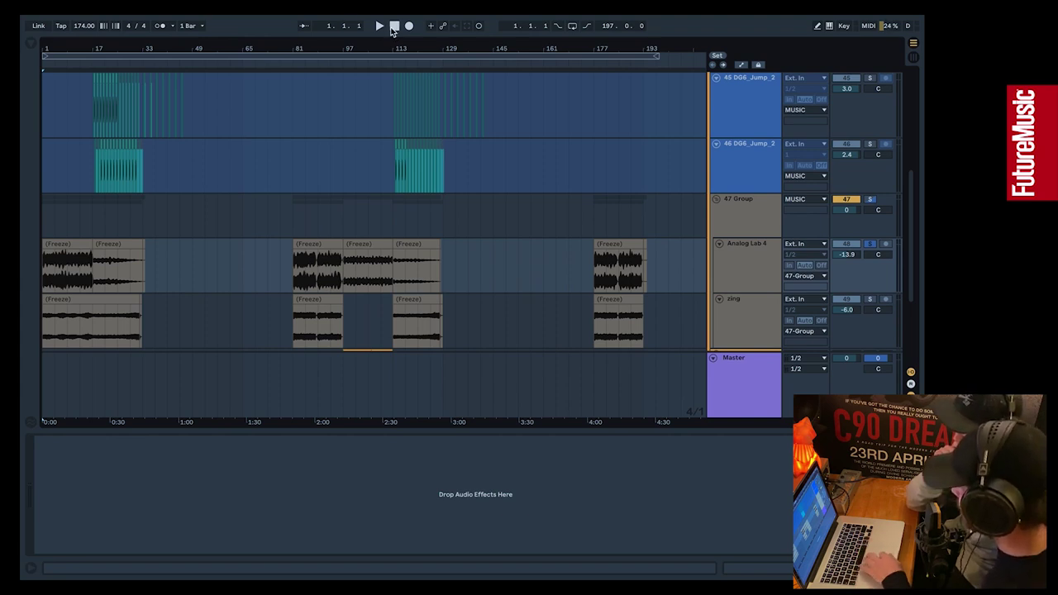
{"action": "left_click", "coordinate": [380, 26]}
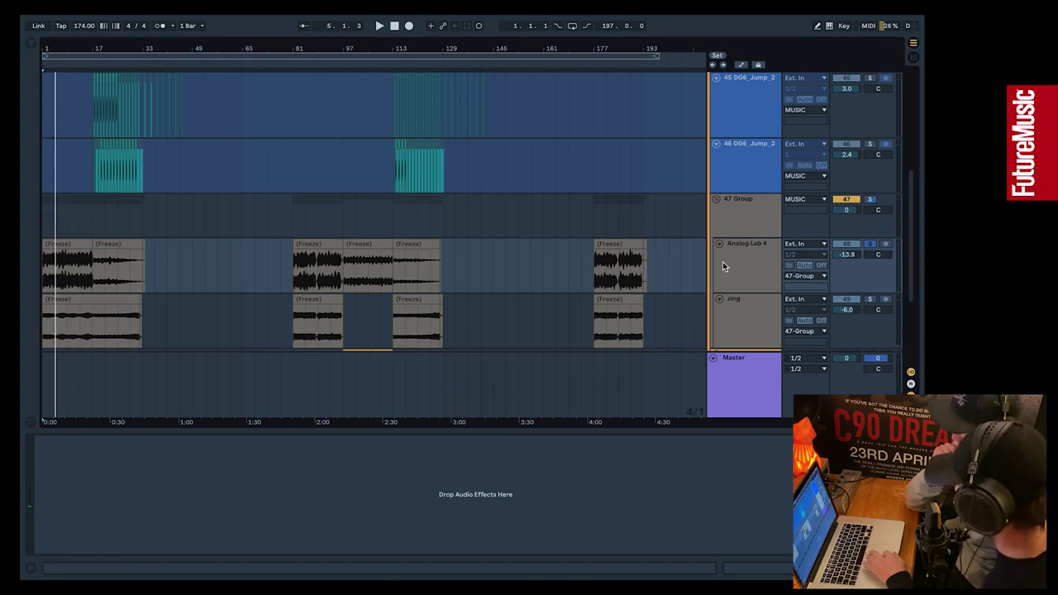
Audition the zing track in solo from bar 1, and switch the solo to the whole 47 Group
{"action": "left_click", "coordinate": [870, 300]}
{"action": "left_click", "coordinate": [758, 324]}
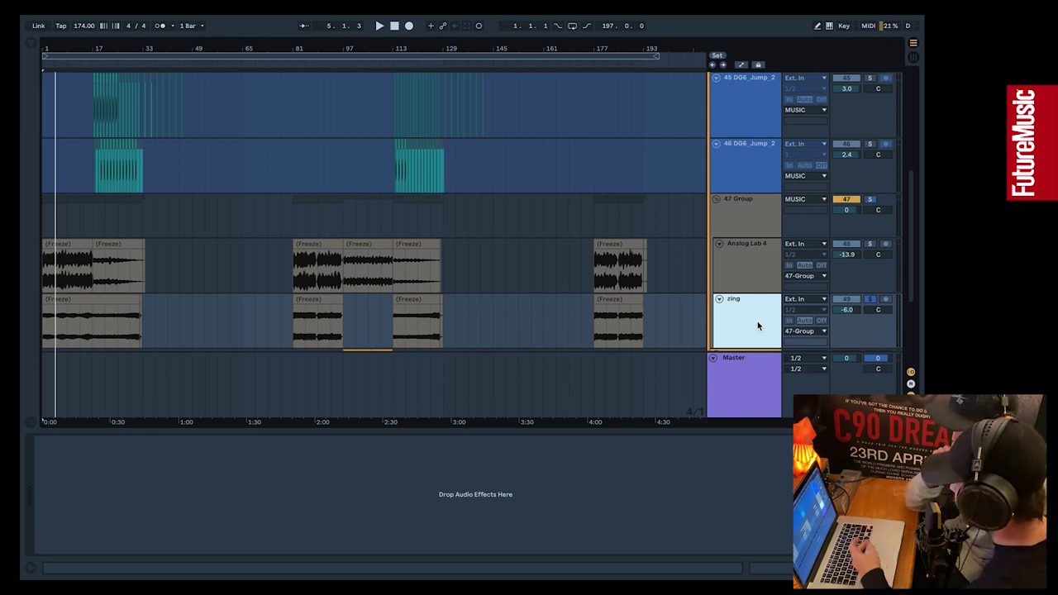
{"action": "key", "text": "space"}
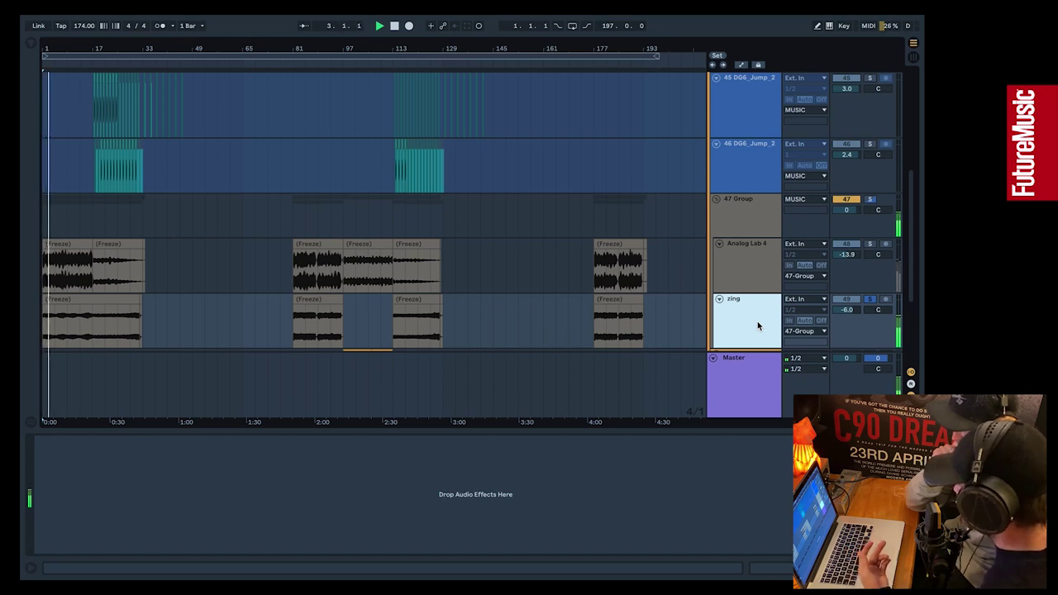
{"action": "left_click", "coordinate": [871, 202]}
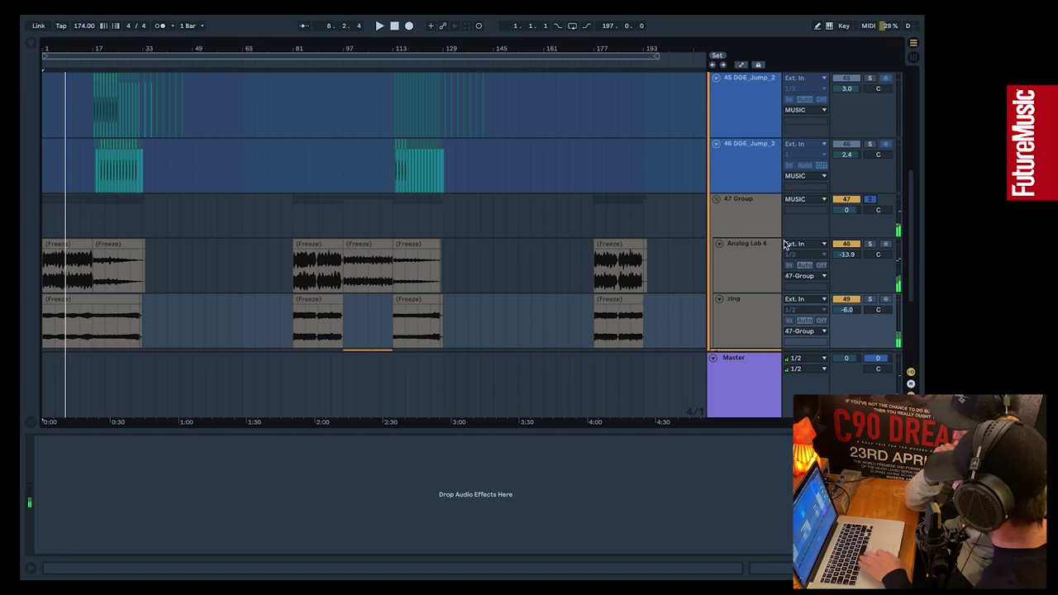
Solo the entire MUSIC group and play it from bar 1
{"action": "scroll", "coordinate": [786, 245], "scroll_direction": "up", "scroll_amount": 3}
{"action": "scroll", "coordinate": [786, 245], "scroll_direction": "up", "scroll_amount": 3}
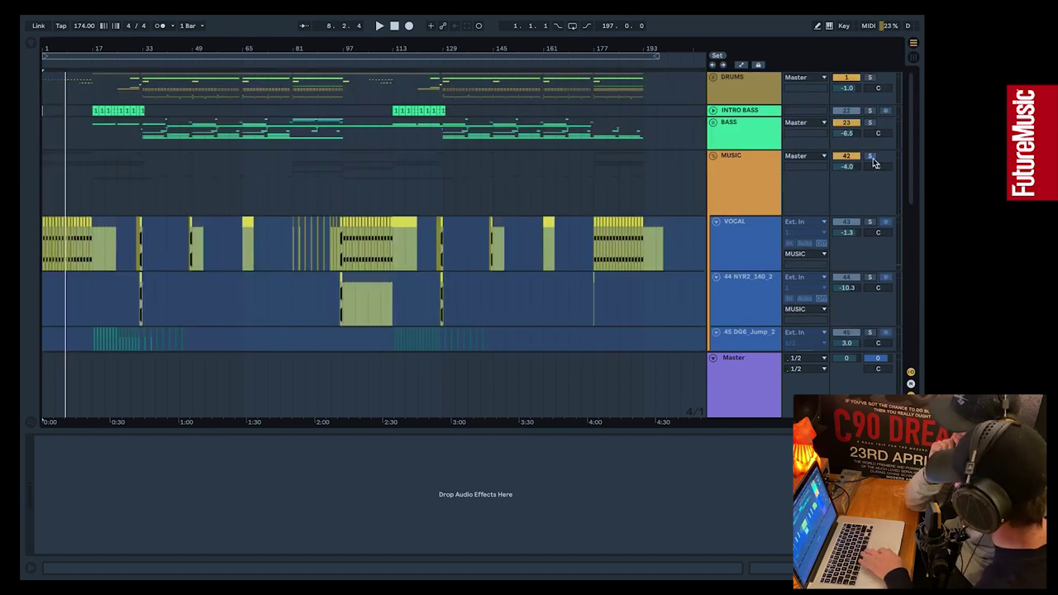
{"action": "left_click", "coordinate": [871, 156]}
{"action": "key", "text": "space"}
{"action": "key", "text": "space"}
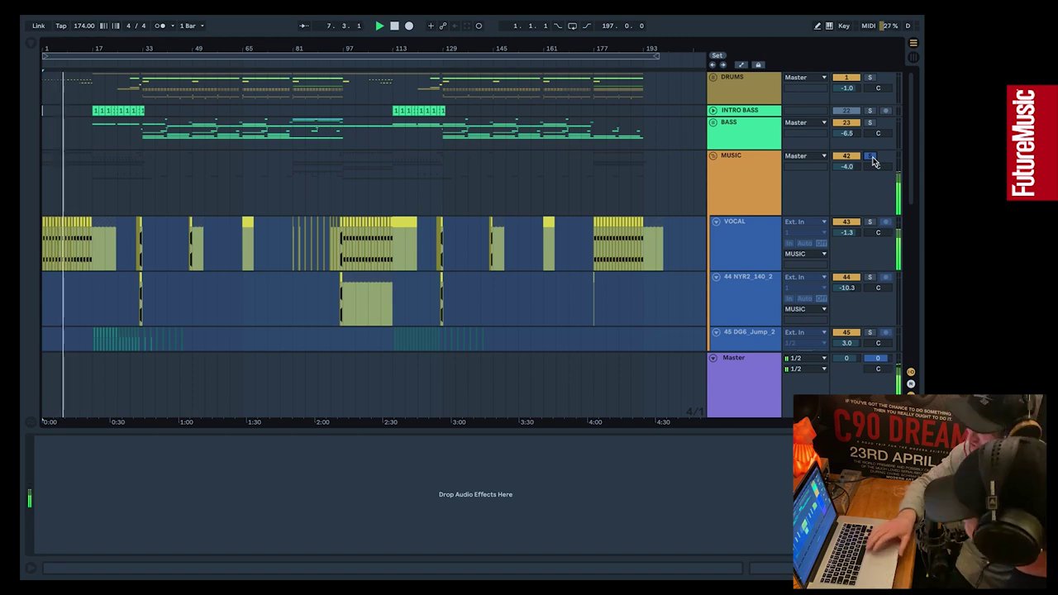
Display the VOCAL track's devices and examine the chain from EQ Eight through Glue Compressor, Delay and Reverb to Auto Filter
{"action": "left_click", "coordinate": [870, 156]}
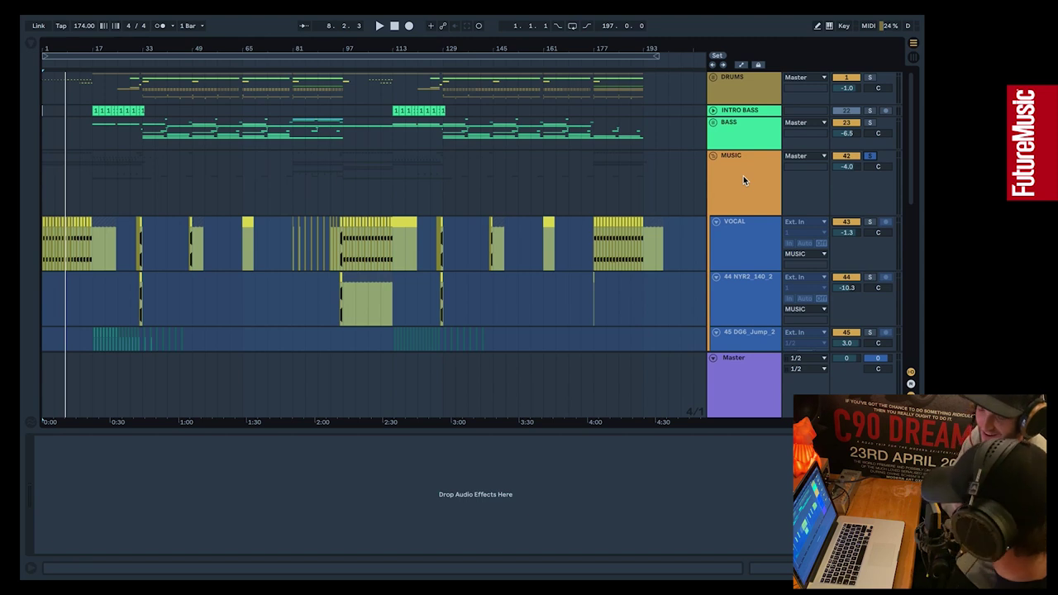
{"action": "left_click", "coordinate": [747, 236]}
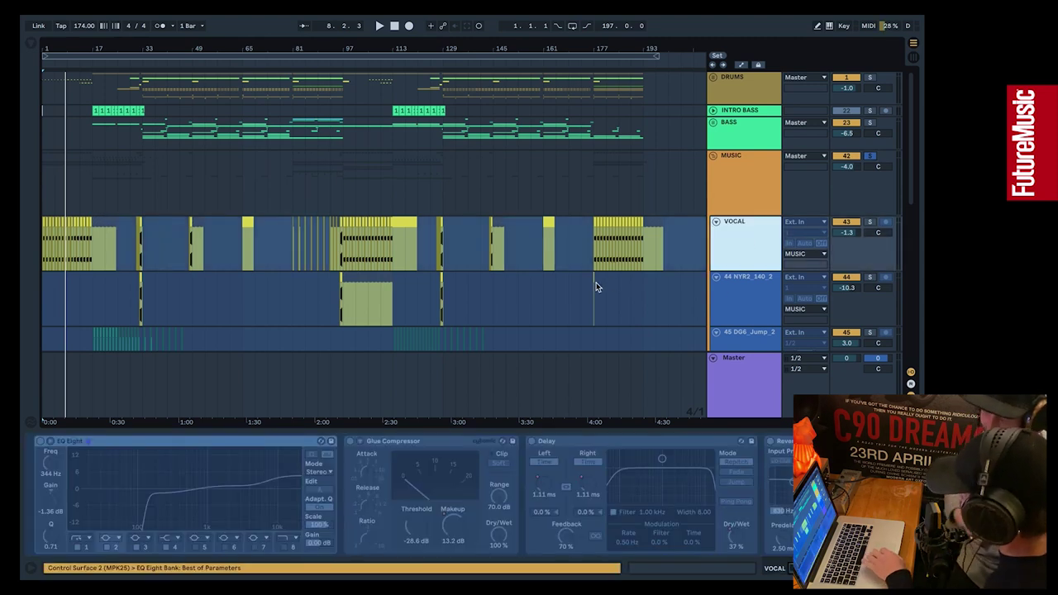
{"action": "scroll", "coordinate": [596, 287], "scroll_direction": "down", "scroll_amount": 2}
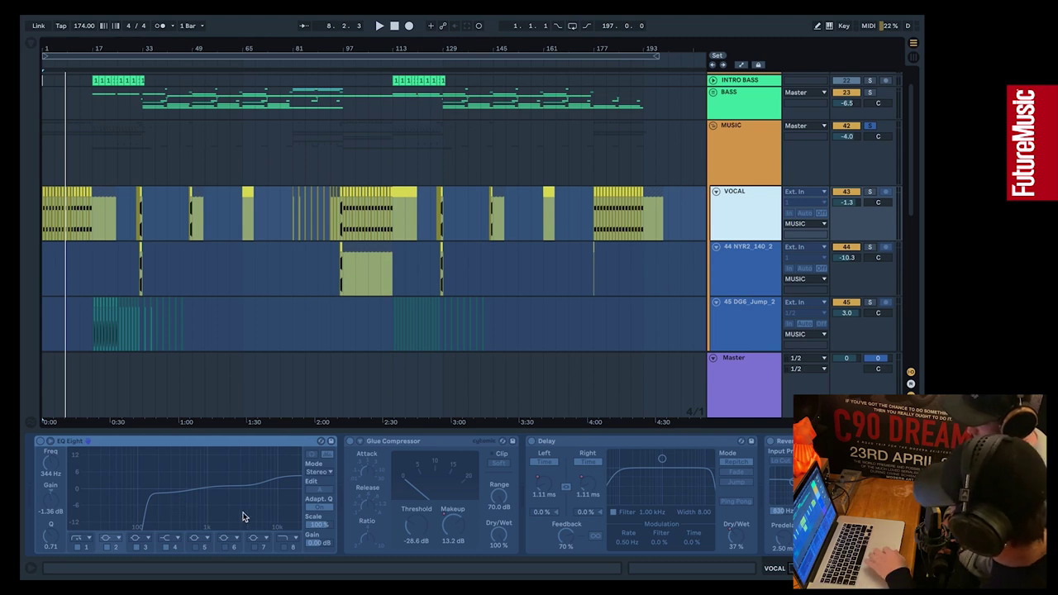
{"action": "scroll", "coordinate": [249, 520], "scroll_direction": "right", "scroll_amount": 3}
{"action": "scroll", "coordinate": [244, 517], "scroll_direction": "right", "scroll_amount": 5}
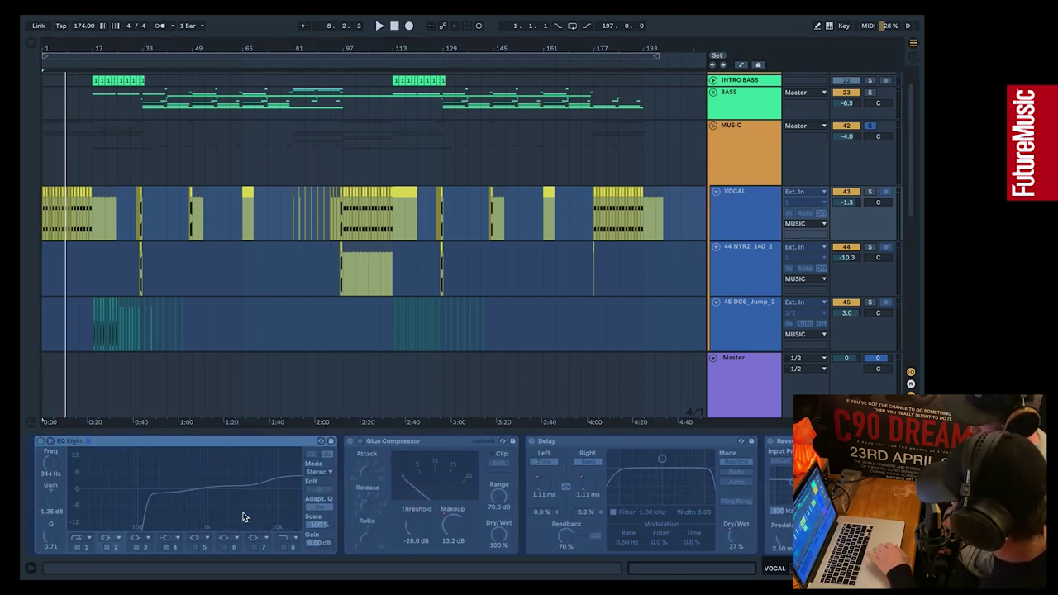
{"action": "scroll", "coordinate": [244, 517], "scroll_direction": "right", "scroll_amount": 8}
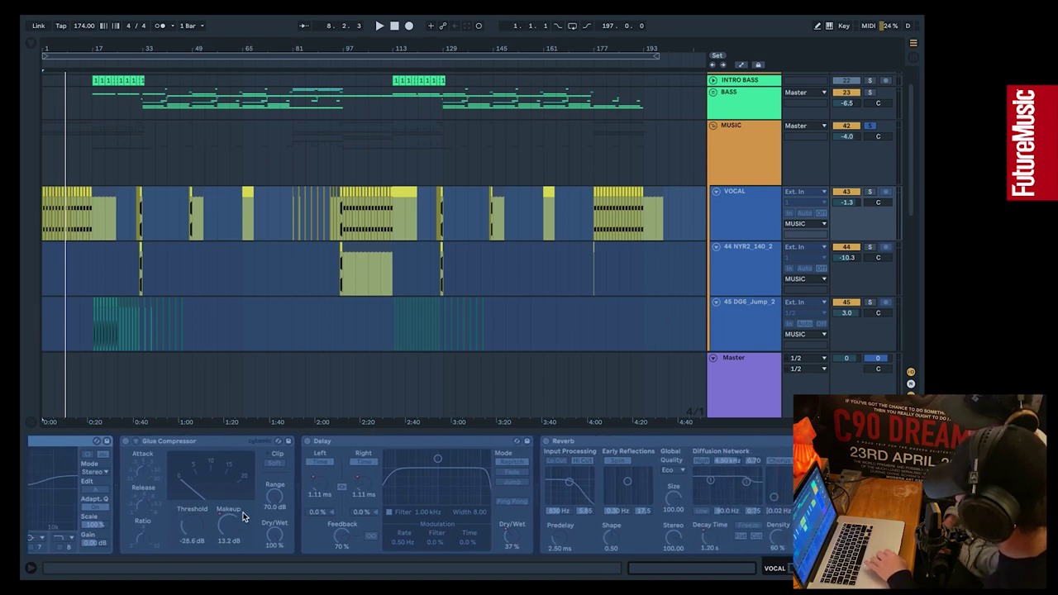
{"action": "scroll", "coordinate": [244, 516], "scroll_direction": "left", "scroll_amount": 5}
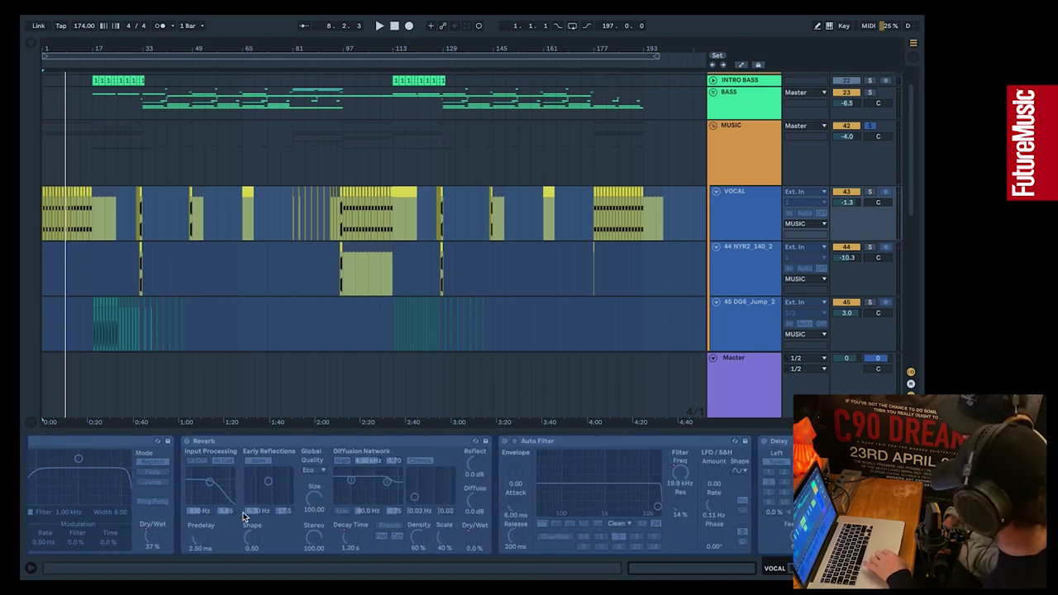
{"action": "scroll", "coordinate": [239, 485], "scroll_direction": "left", "scroll_amount": 3}
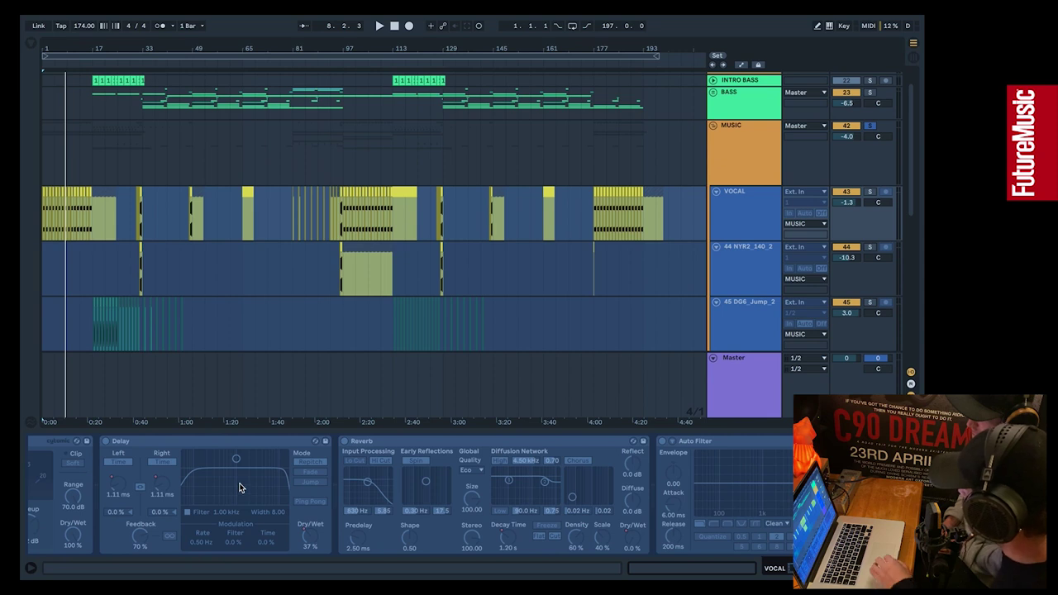
{"action": "scroll", "coordinate": [202, 521], "scroll_direction": "left", "scroll_amount": 5}
{"action": "scroll", "coordinate": [202, 521], "scroll_direction": "left", "scroll_amount": 10}
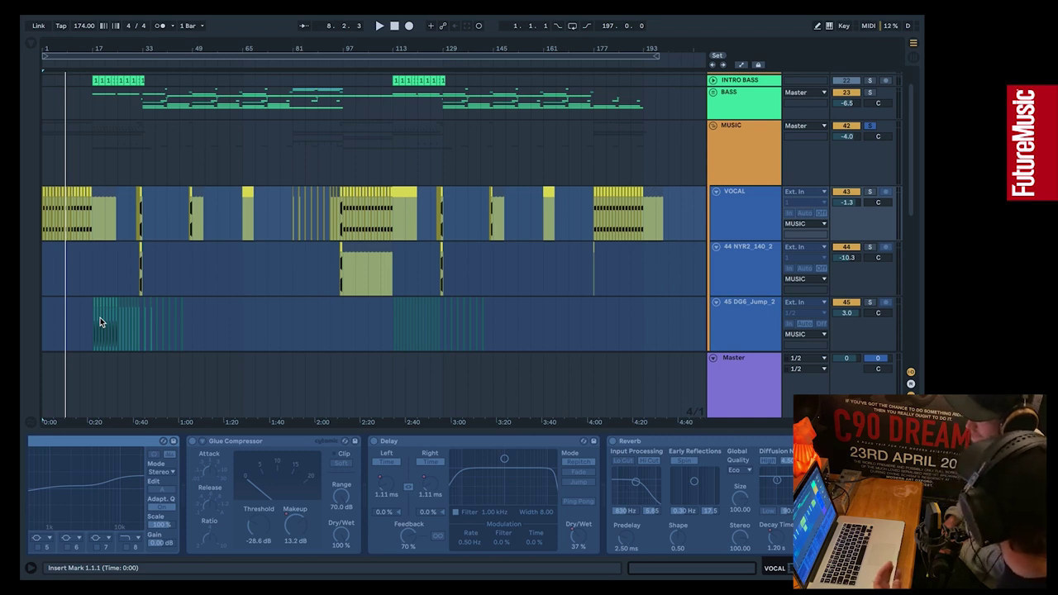
Solo the VOCAL track and play it from bar 13
{"action": "left_click", "coordinate": [76, 218]}
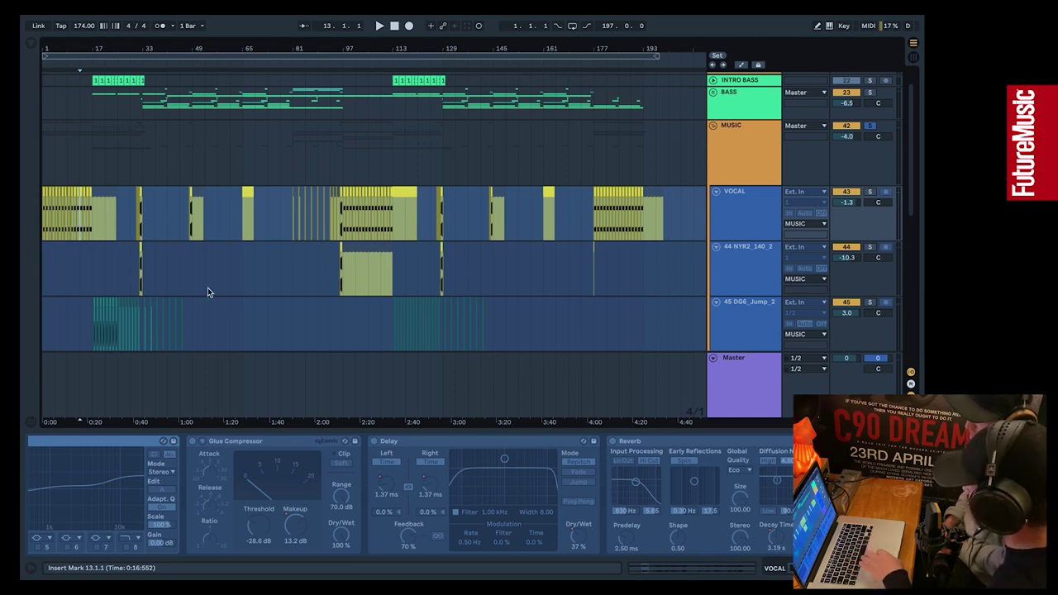
{"action": "left_click", "coordinate": [870, 193]}
{"action": "key", "text": "space"}
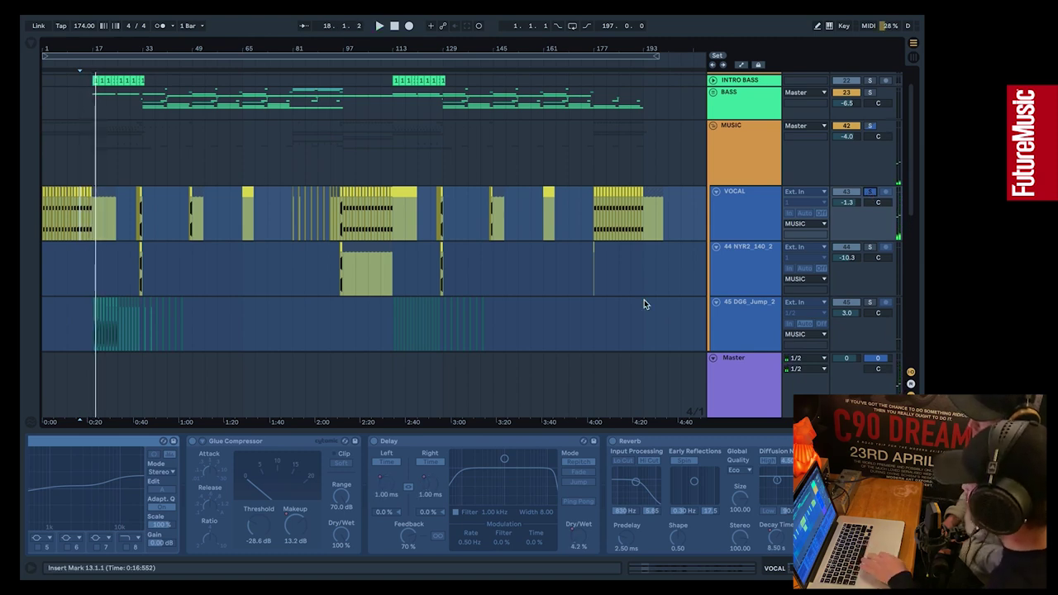
Switch the solo to the 45 DG6_Jump_2 track and play it from bar 17
{"action": "scroll", "coordinate": [235, 282], "scroll_direction": "down", "scroll_amount": 2}
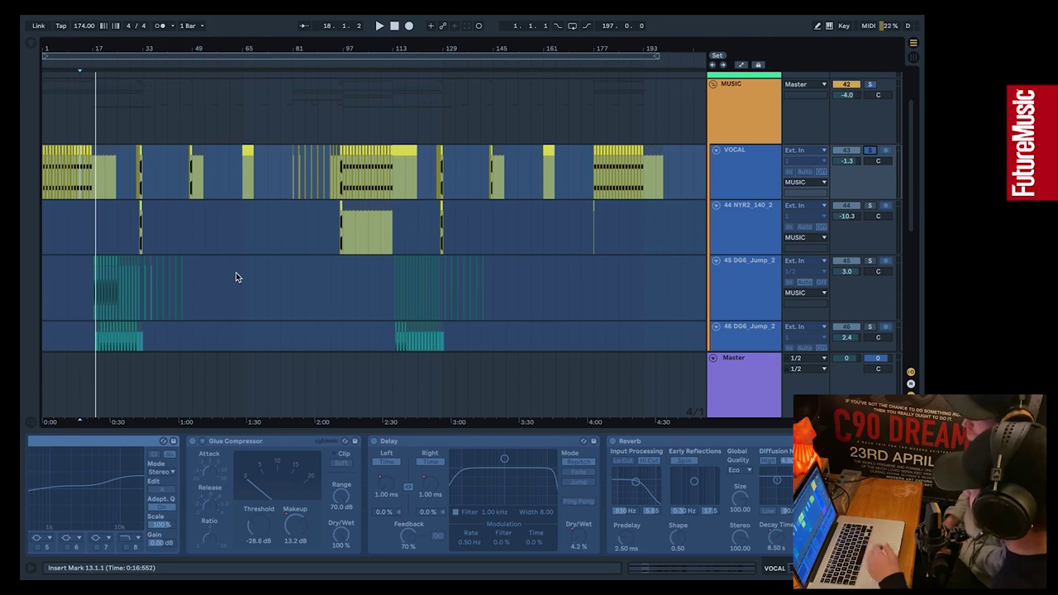
{"action": "scroll", "coordinate": [337, 291], "scroll_direction": "down", "scroll_amount": 2}
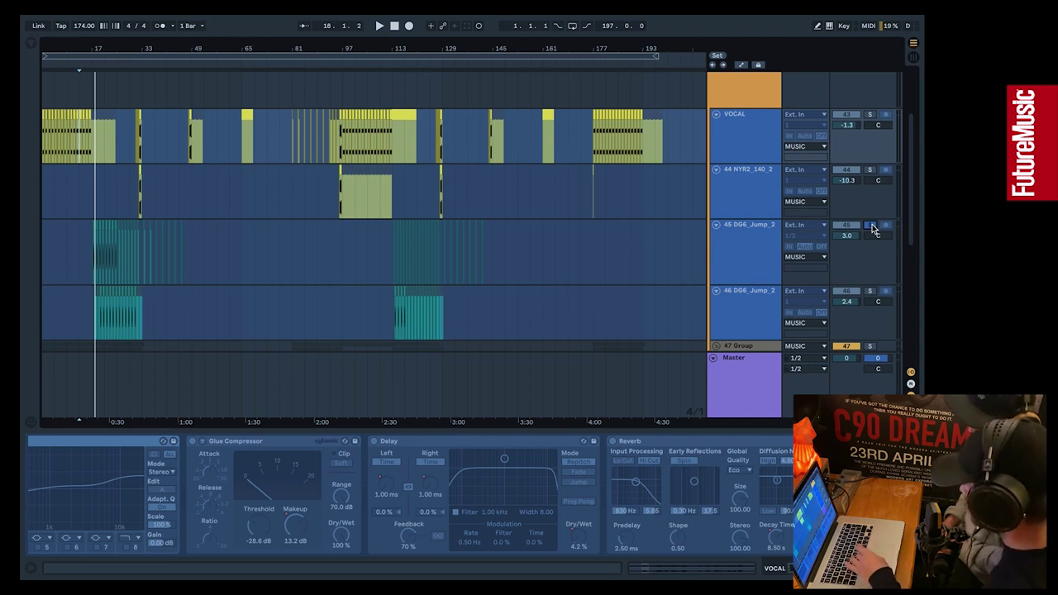
{"action": "key", "text": "space"}
{"action": "key", "text": "space"}
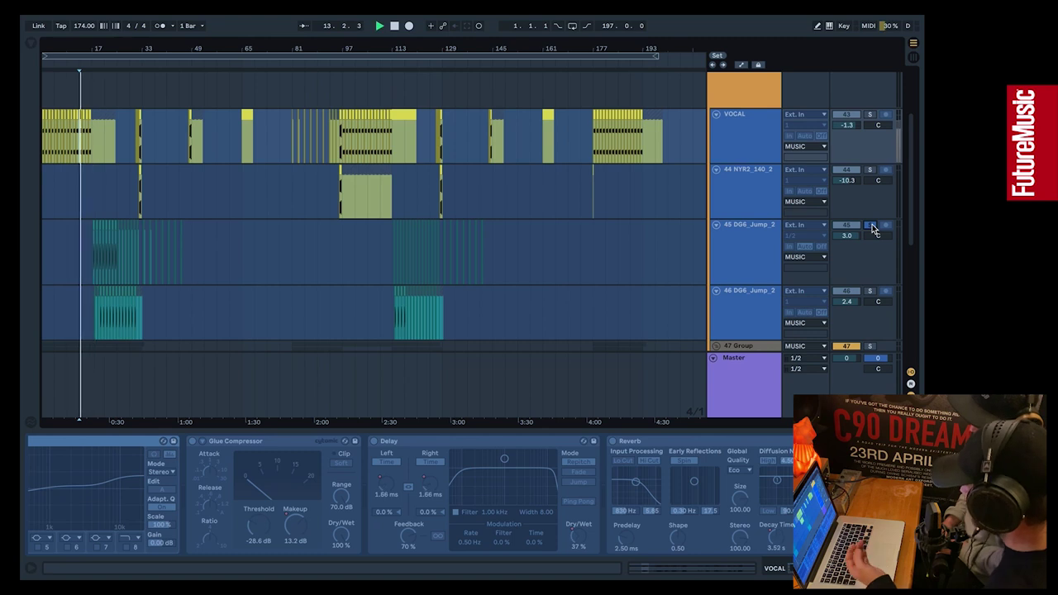
{"action": "left_click", "coordinate": [95, 258]}
{"action": "key", "text": "space"}
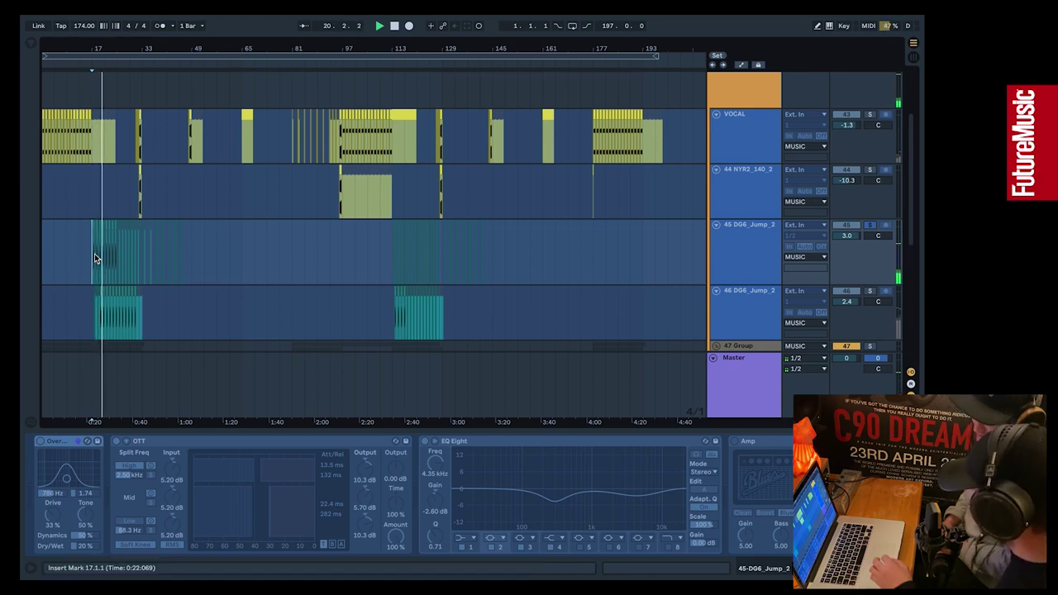
Examine the 45 DG6_Jump_2 track's device chain, from OTT and EQ Eight through Amp to Delay
{"action": "left_click", "coordinate": [736, 240]}
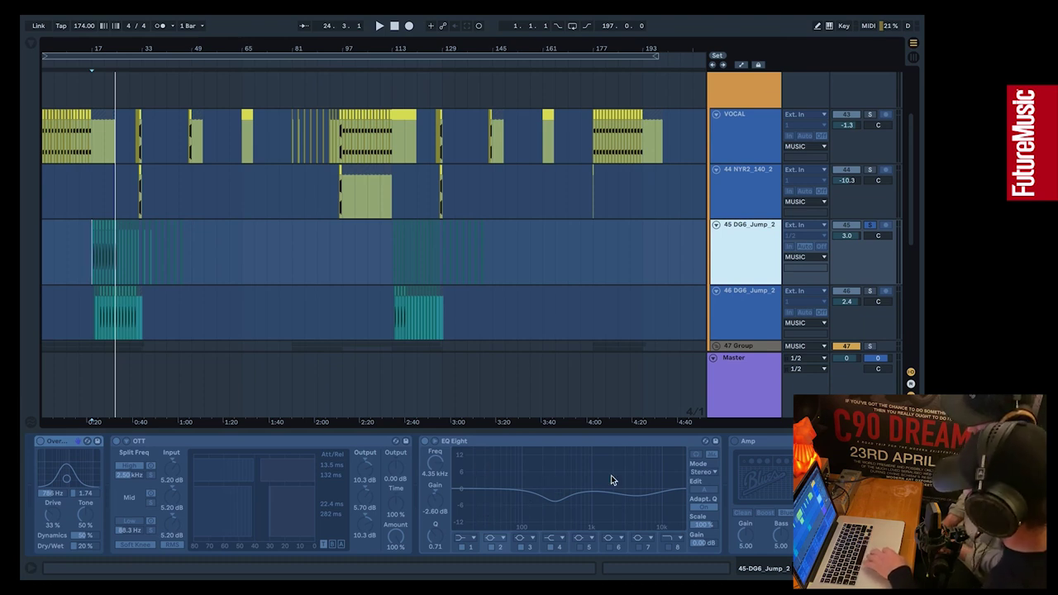
{"action": "scroll", "coordinate": [612, 480], "scroll_direction": "right", "scroll_amount": 3}
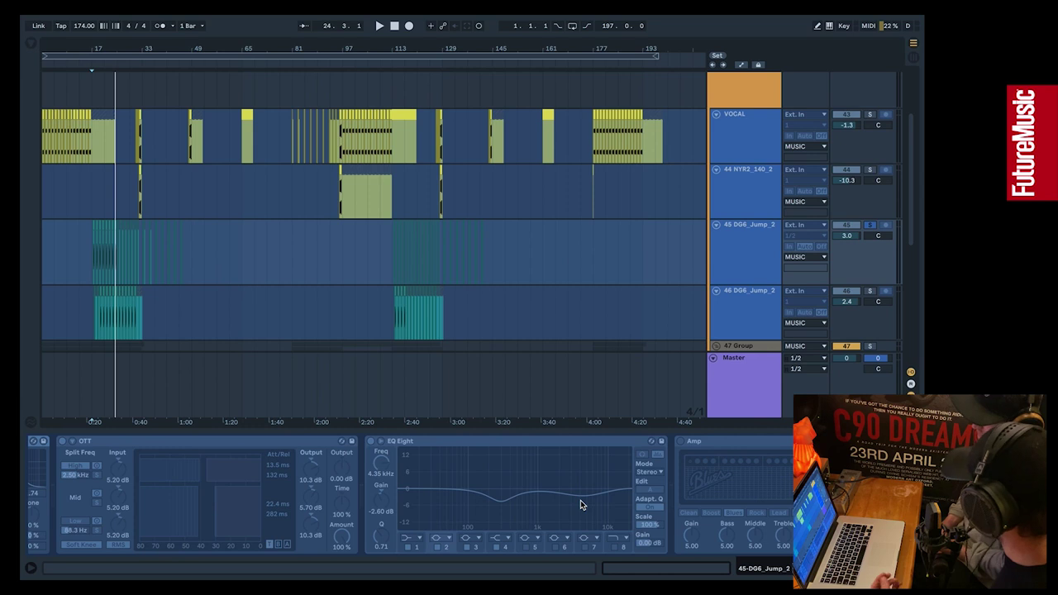
{"action": "scroll", "coordinate": [688, 486], "scroll_direction": "right", "scroll_amount": 4}
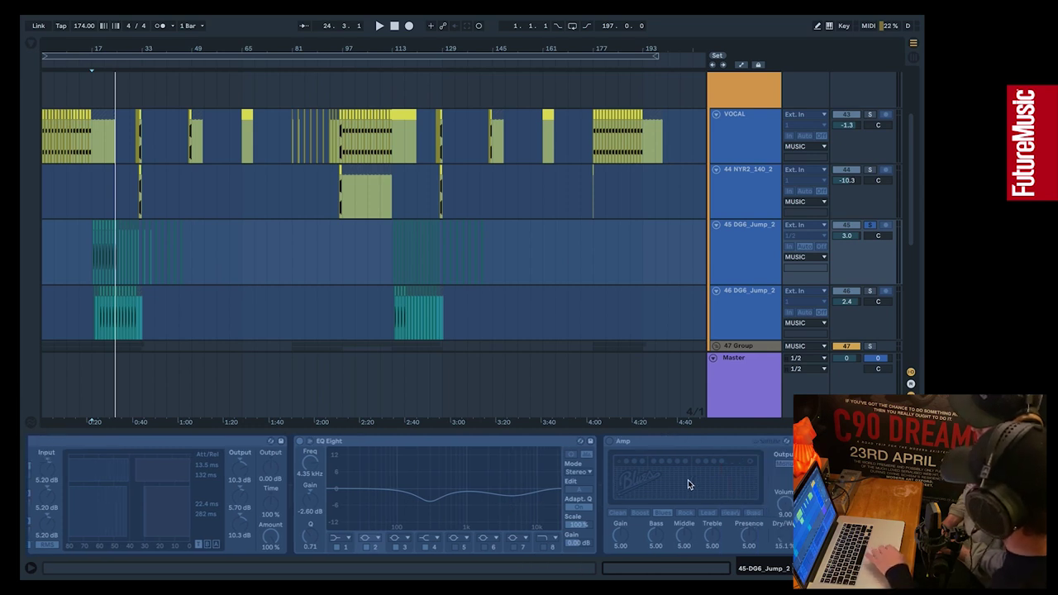
{"action": "scroll", "coordinate": [688, 483], "scroll_direction": "right", "scroll_amount": 2}
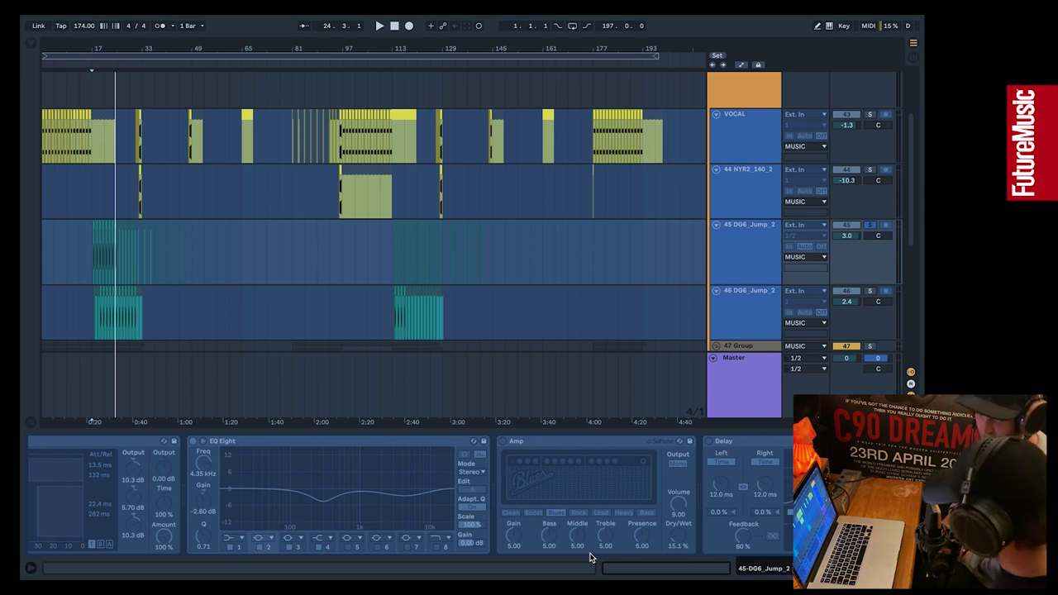
{"action": "scroll", "coordinate": [590, 558], "scroll_direction": "right", "scroll_amount": 5}
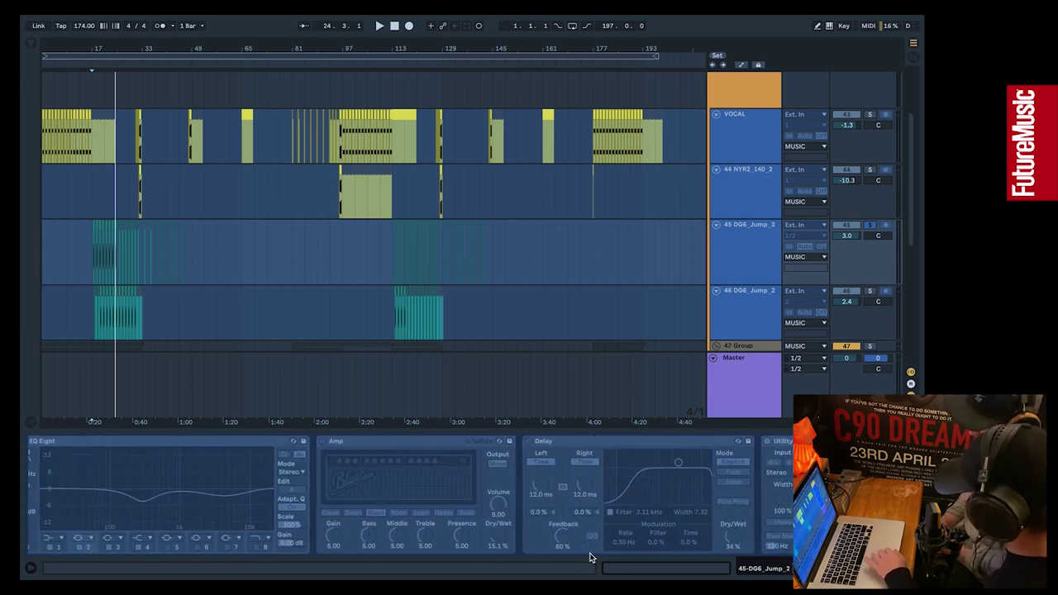
{"action": "scroll", "coordinate": [589, 558], "scroll_direction": "left", "scroll_amount": 1}
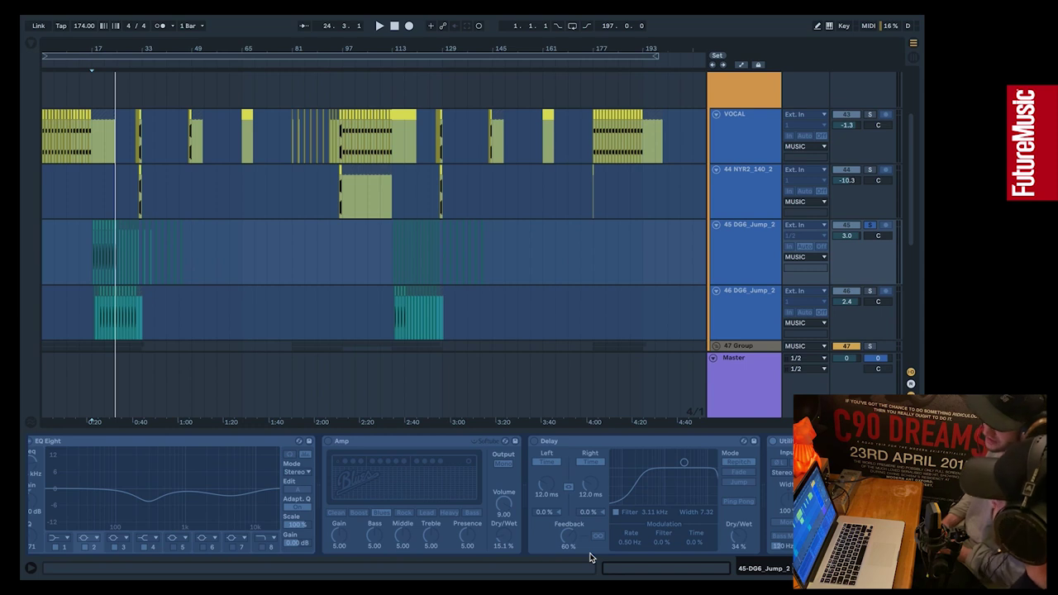
Solo the 46 DG6_Jump_2 track, display its devices and play it from bar 17
{"action": "left_click", "coordinate": [871, 292]}
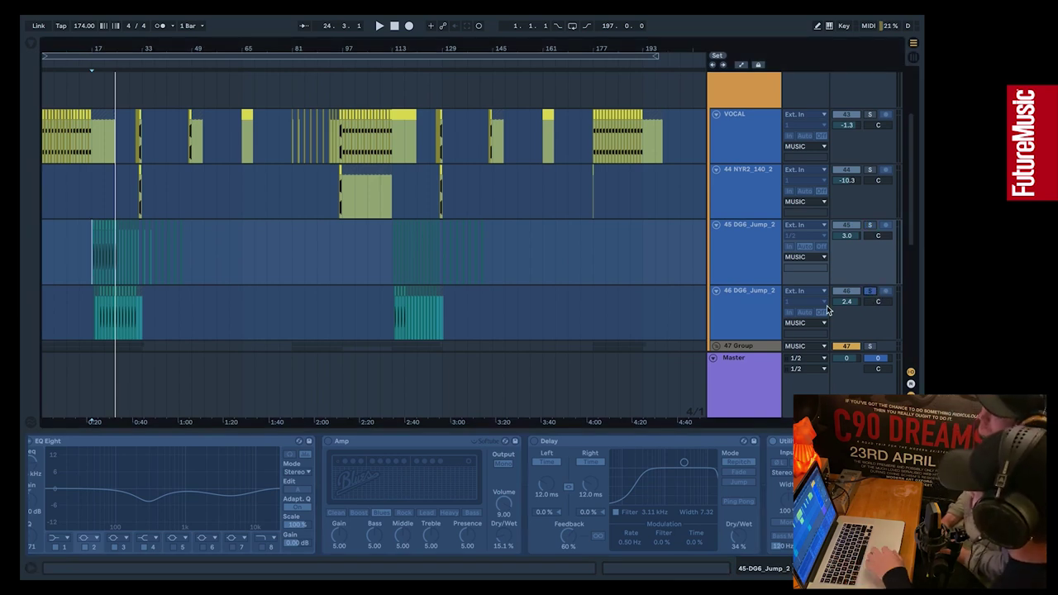
{"action": "left_click", "coordinate": [748, 256]}
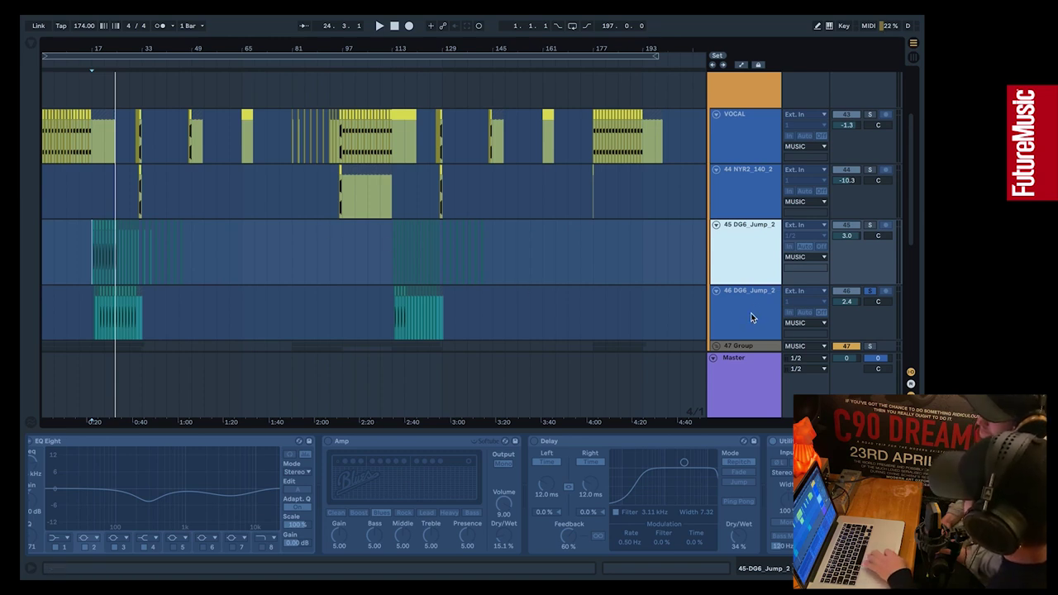
{"action": "left_click", "coordinate": [751, 312]}
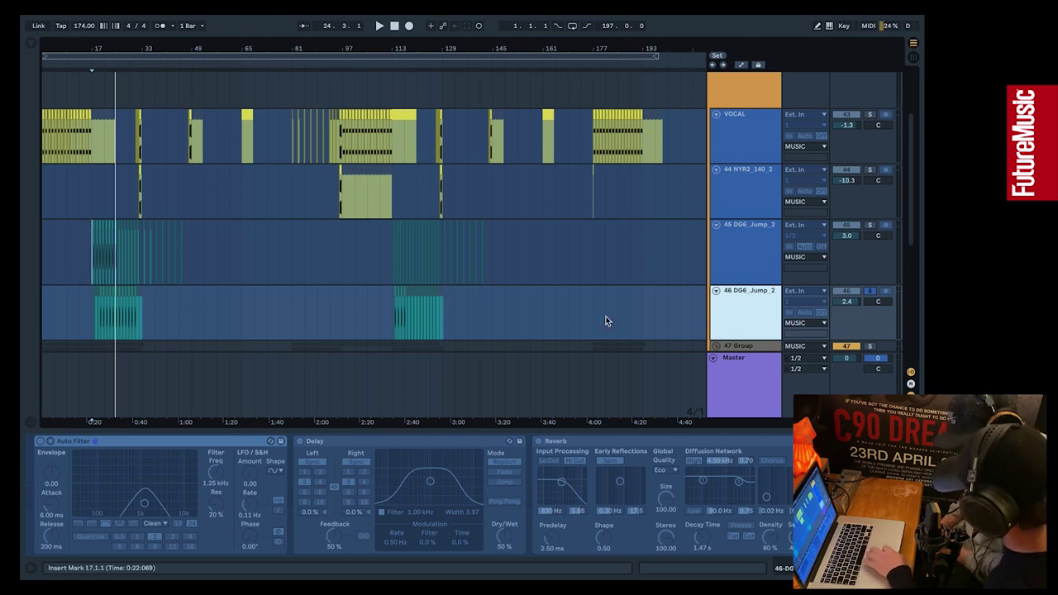
{"action": "key", "text": "space"}
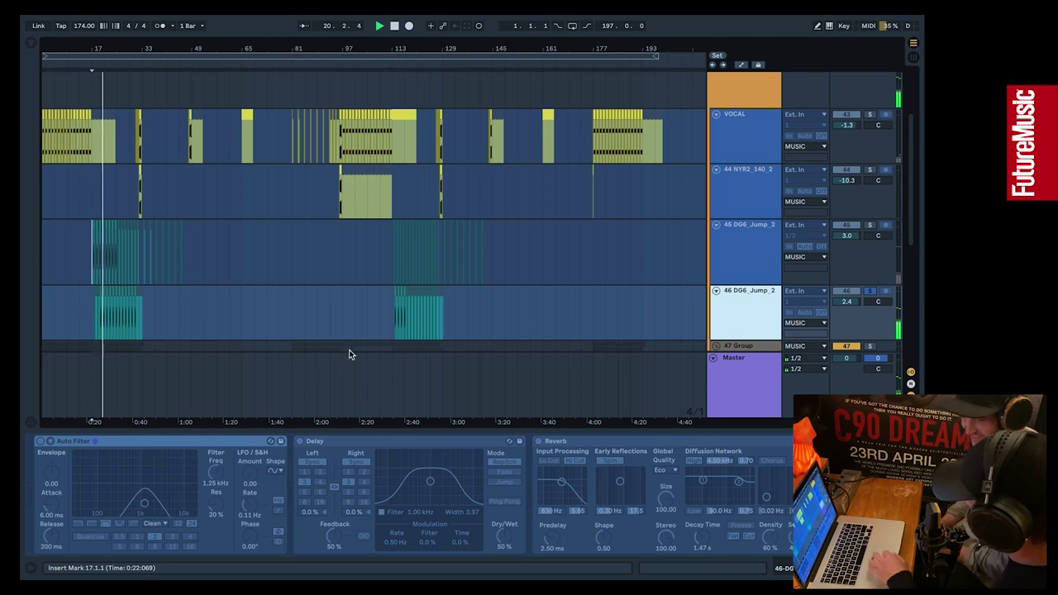
Compare the 45 DG6_Jump_2 track in solo with both DG6_Jump_2 tracks soloed together, and stop playback
{"action": "left_click", "coordinate": [872, 225]}
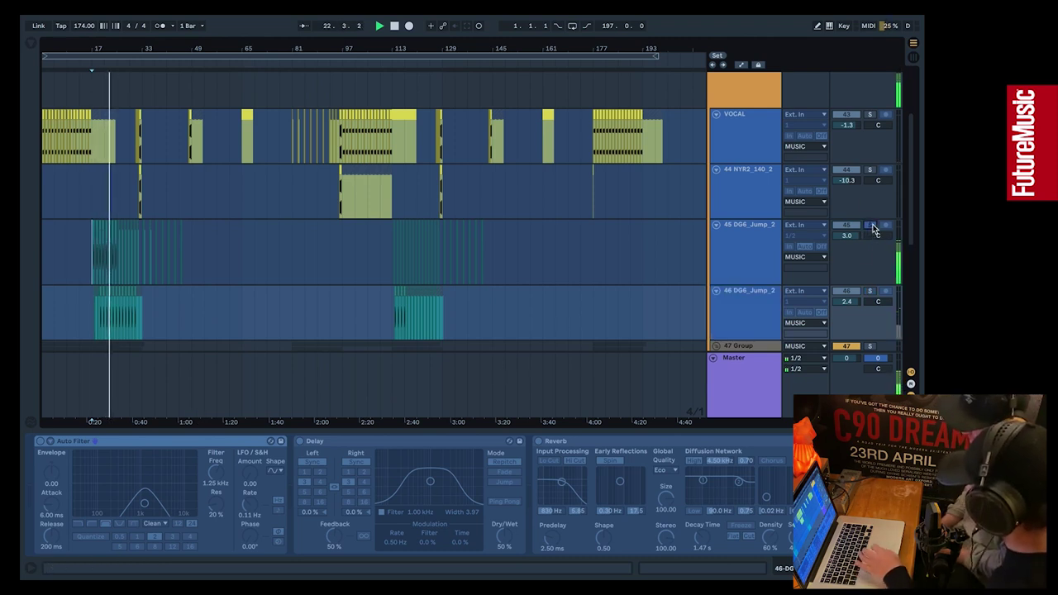
{"action": "left_click", "coordinate": [869, 294]}
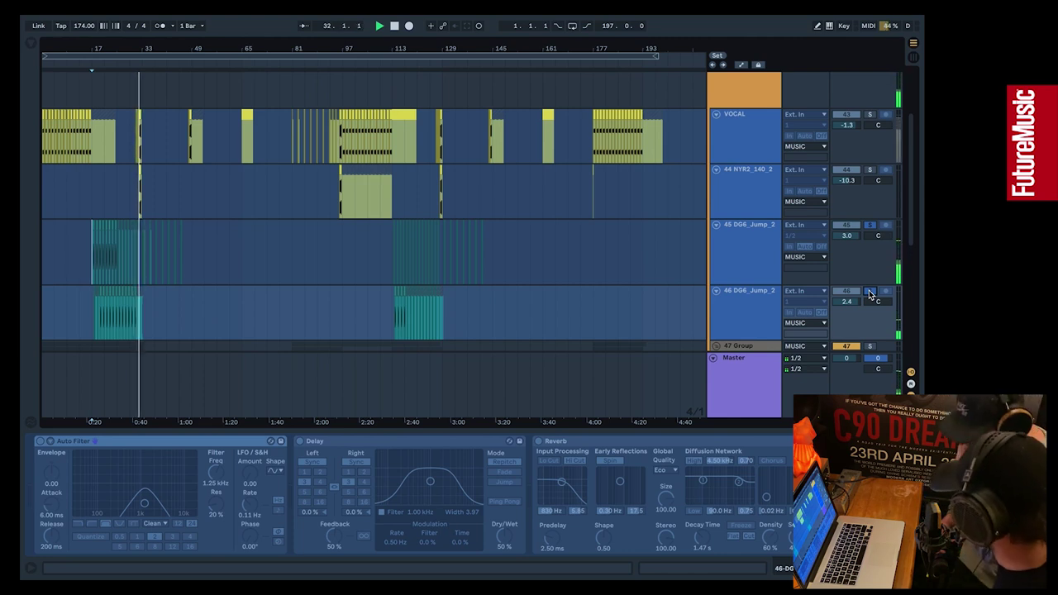
{"action": "key", "text": "space"}
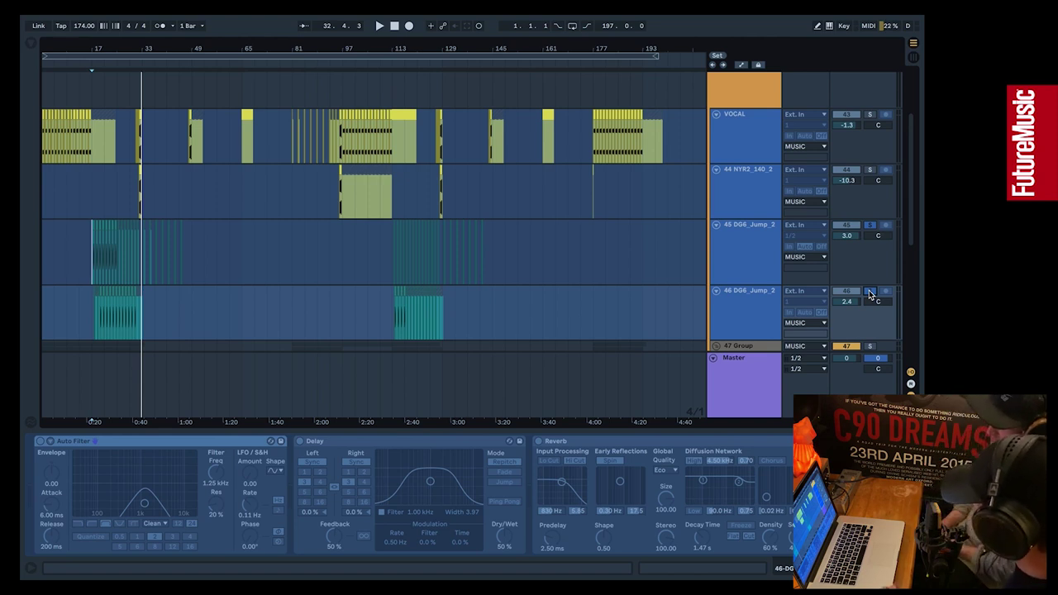
Display the 44 NYR2_140_2 track's devices, solo the track and play its first clip from 32.1.3
{"action": "scroll", "coordinate": [602, 280], "scroll_direction": "up", "scroll_amount": 2}
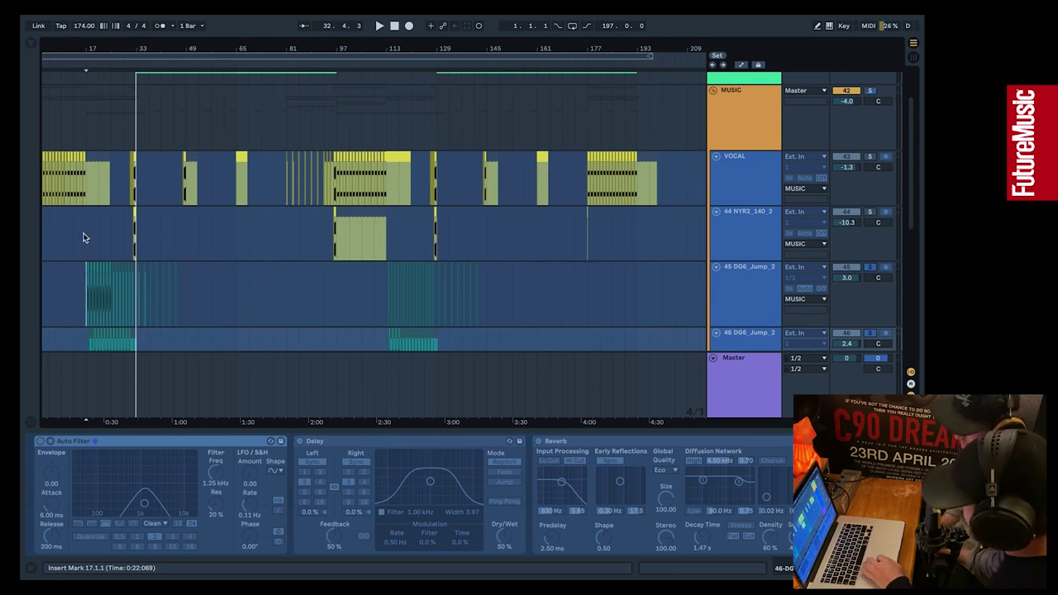
{"action": "left_click", "coordinate": [756, 236]}
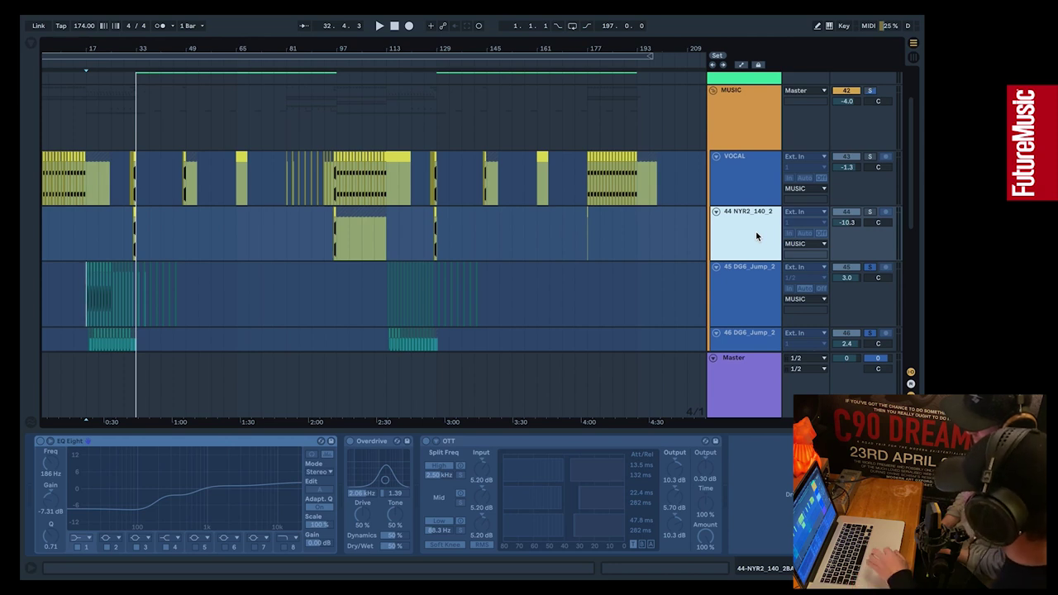
{"action": "left_click", "coordinate": [869, 211]}
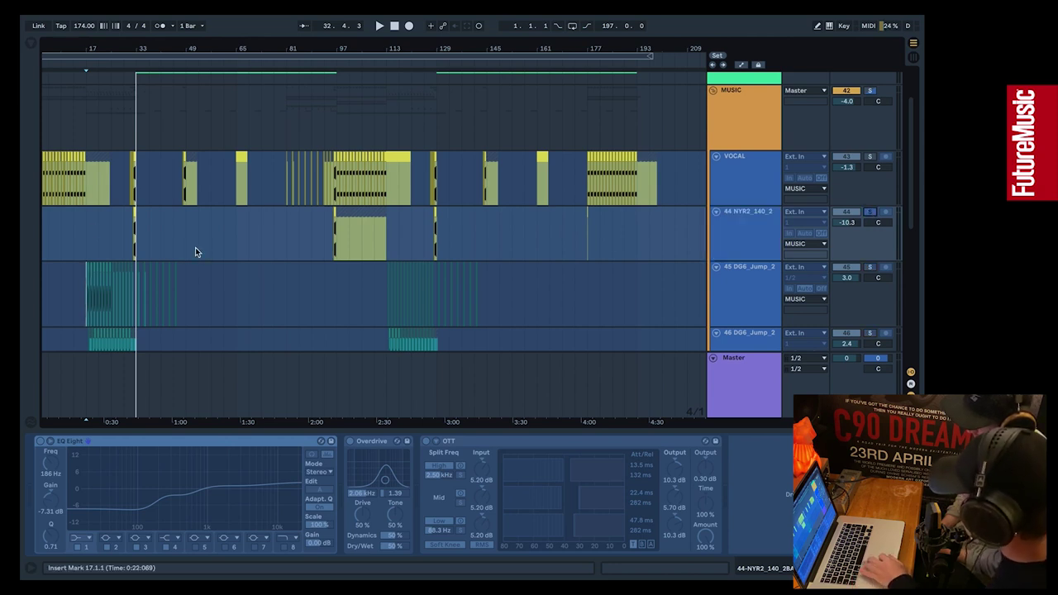
{"action": "left_click", "coordinate": [133, 216]}
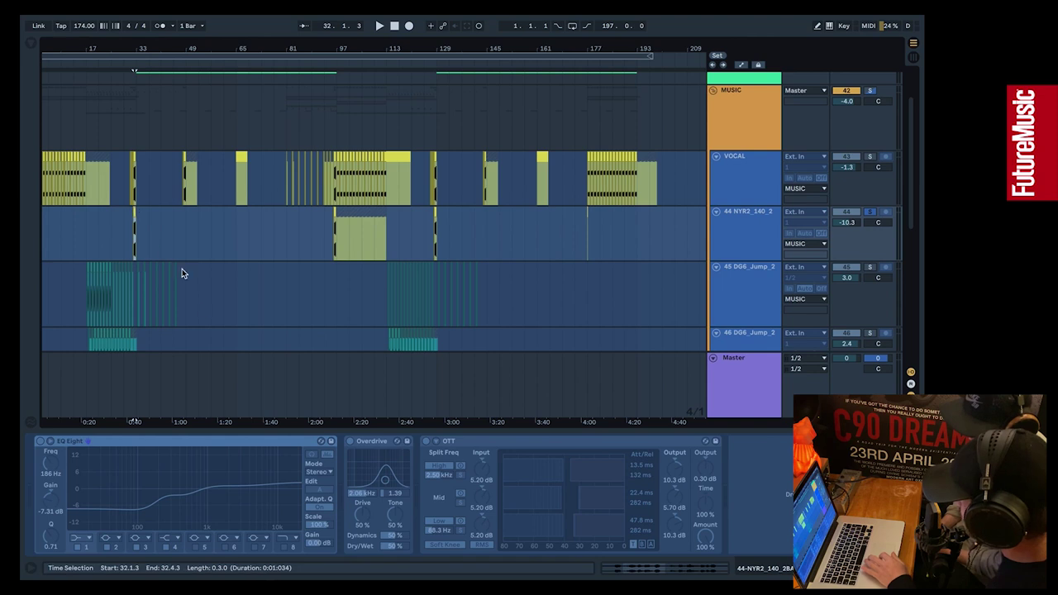
{"action": "left_click", "coordinate": [227, 552]}
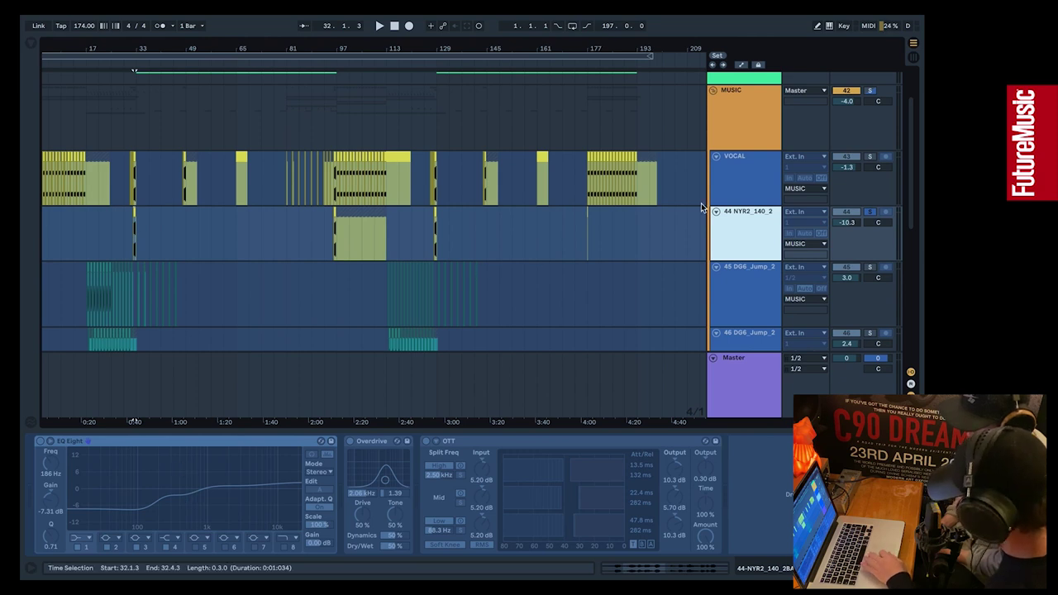
{"action": "left_click", "coordinate": [132, 213]}
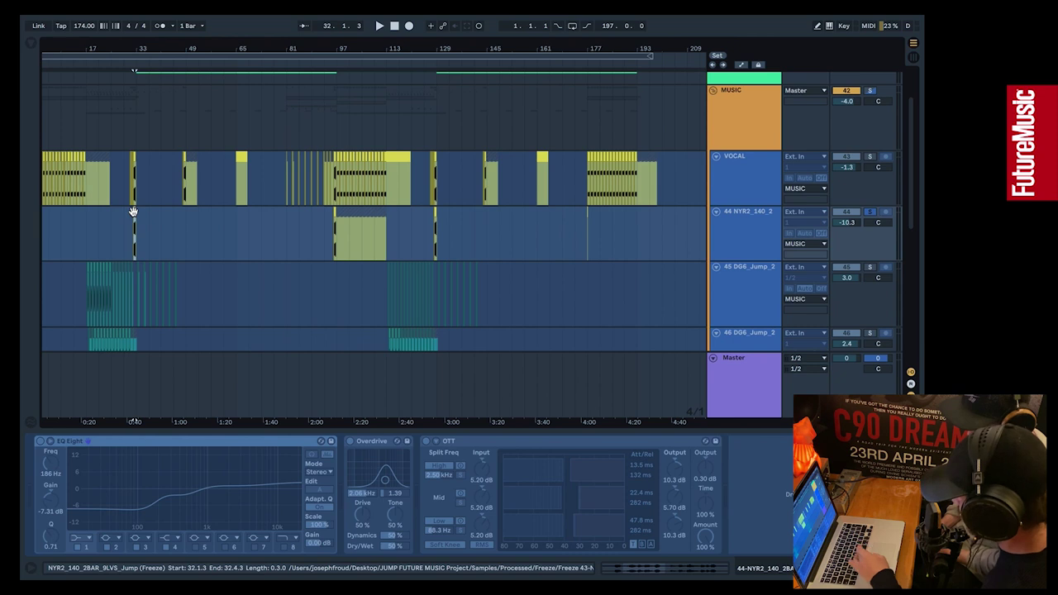
{"action": "key", "text": "space"}
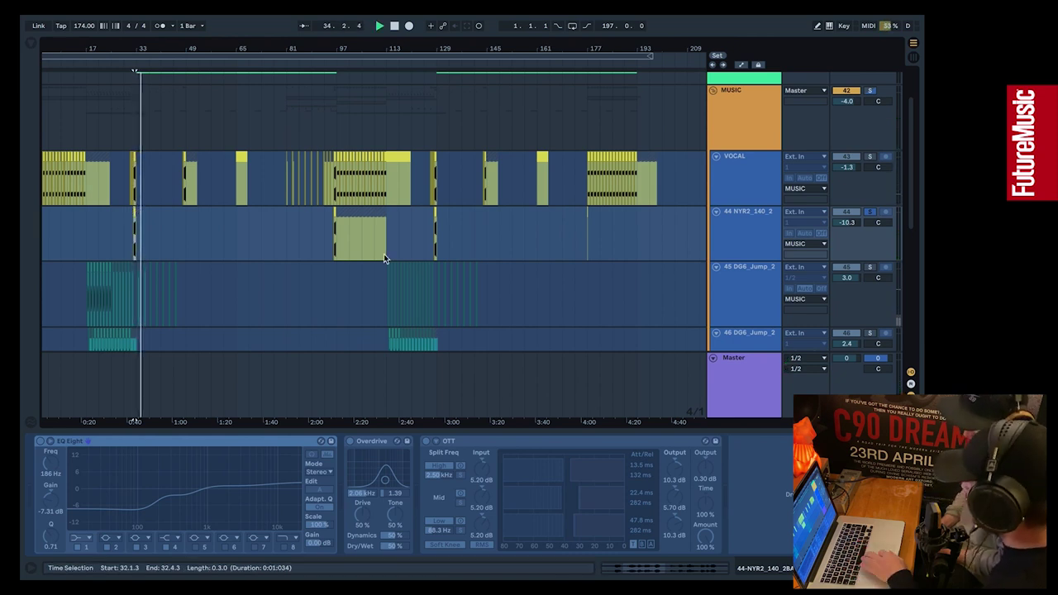
Solo the VOCAL track together with 44 NYR2_140_2, play both from bar 33 and stop playback
{"action": "left_click", "coordinate": [870, 157]}
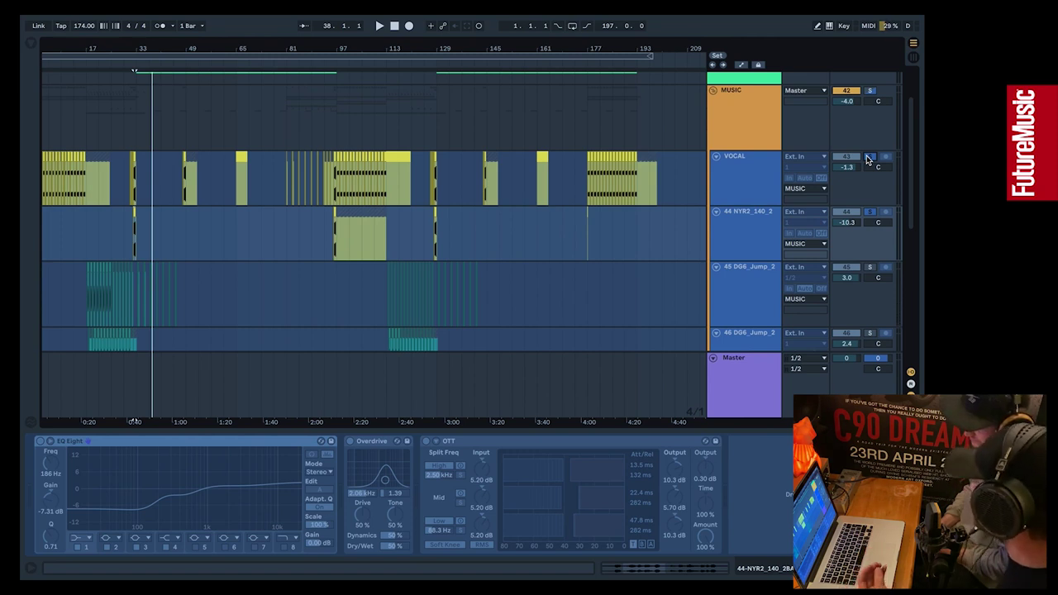
{"action": "key", "text": "space"}
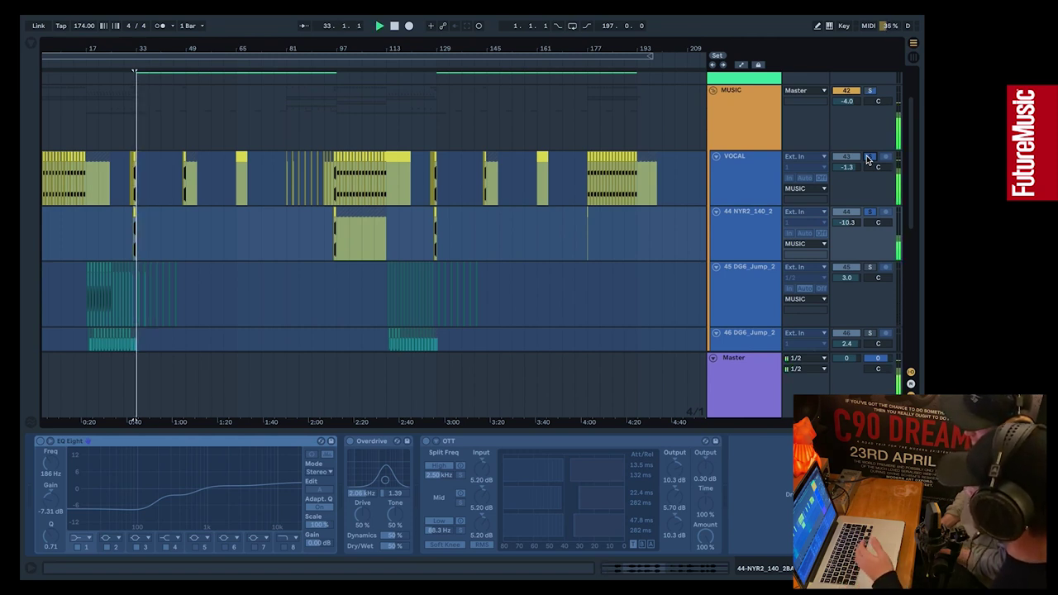
{"action": "key", "text": "space"}
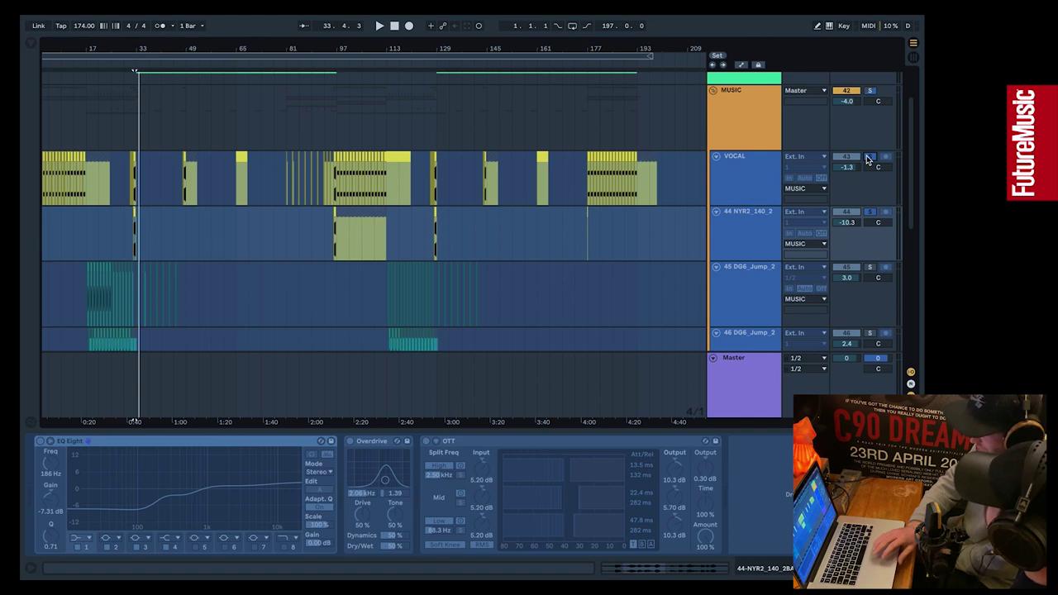
Clear the track solos and display the MUSIC group's Utility device
{"action": "left_click", "coordinate": [737, 96]}
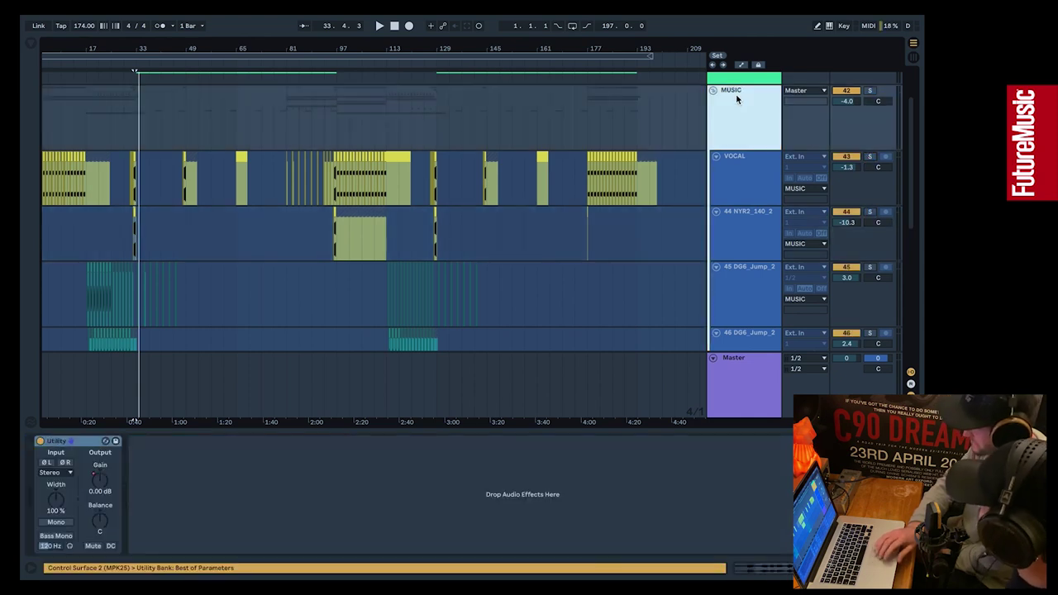
{"action": "scroll", "coordinate": [736, 107], "scroll_direction": "down", "scroll_amount": 5}
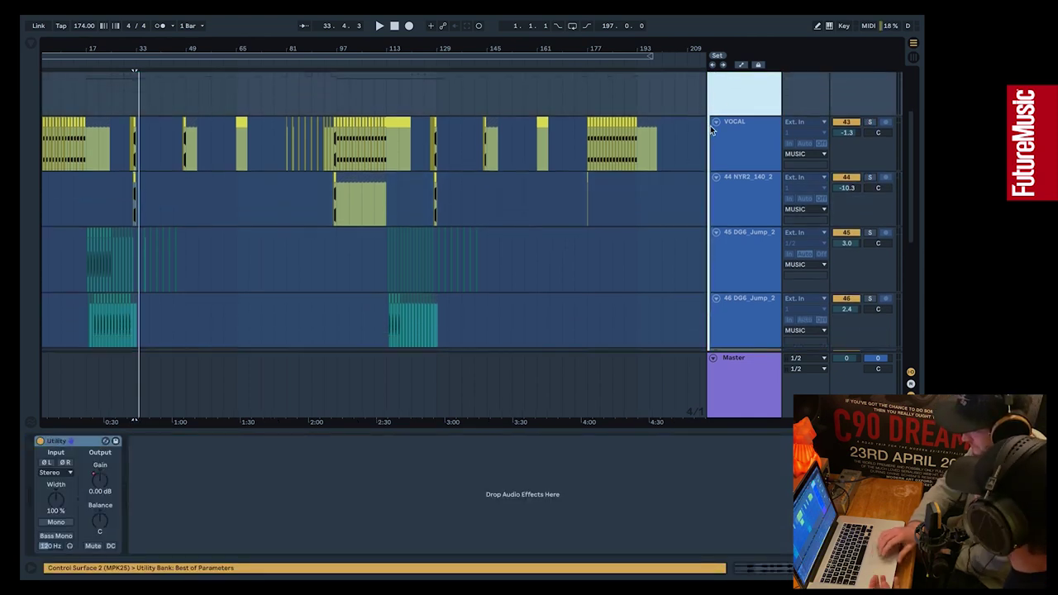
{"action": "scroll", "coordinate": [529, 235], "scroll_direction": "up", "scroll_amount": 6}
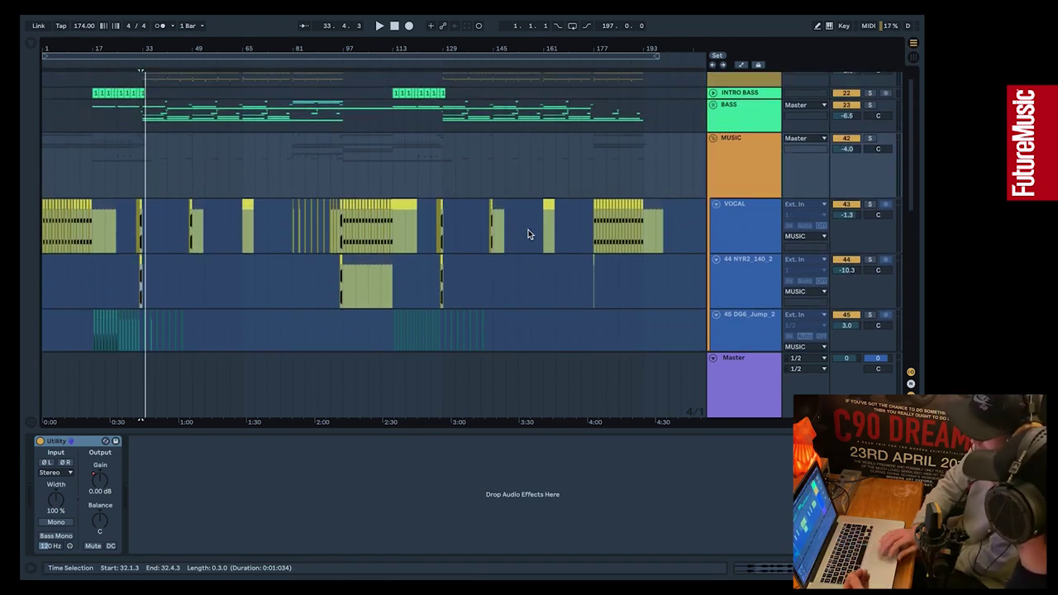
{"action": "scroll", "coordinate": [529, 235], "scroll_direction": "up", "scroll_amount": 1}
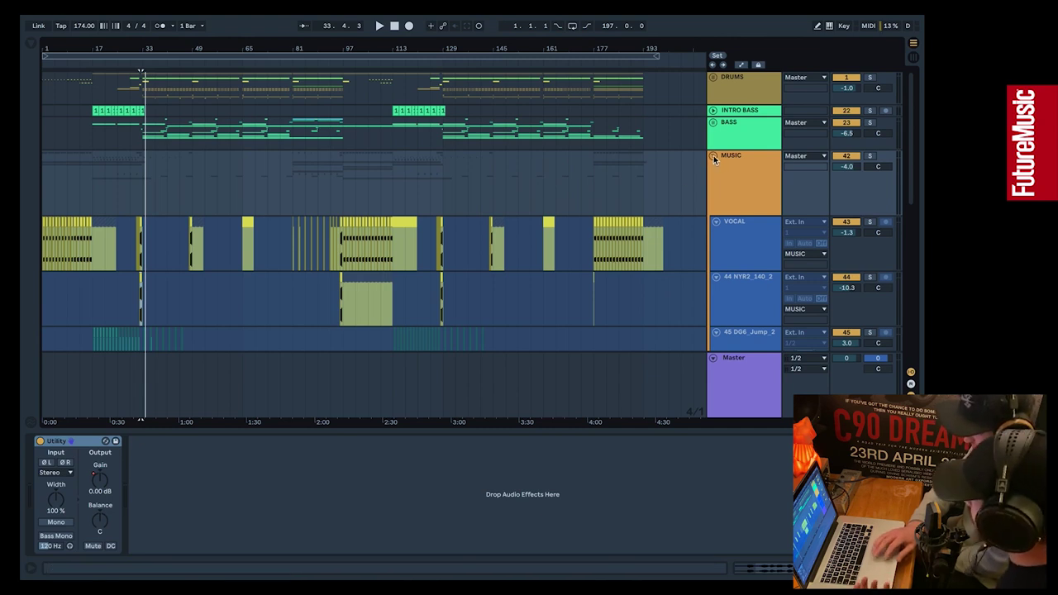
Place the insert marker at bar 33 on the MUSIC group and fold the group
{"action": "left_click", "coordinate": [644, 197]}
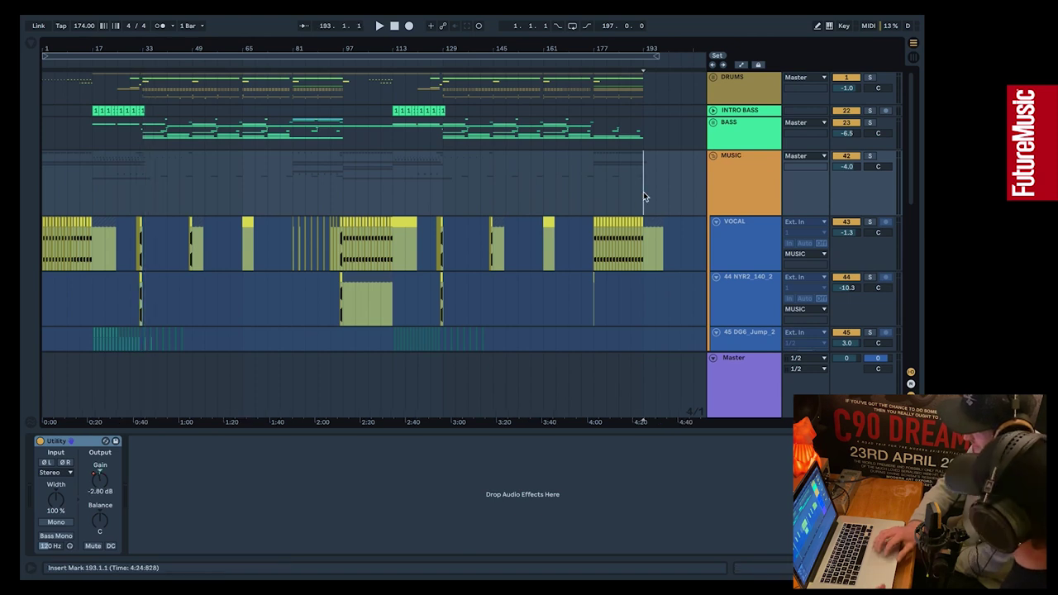
{"action": "left_click", "coordinate": [244, 176]}
{"action": "left_click", "coordinate": [145, 185]}
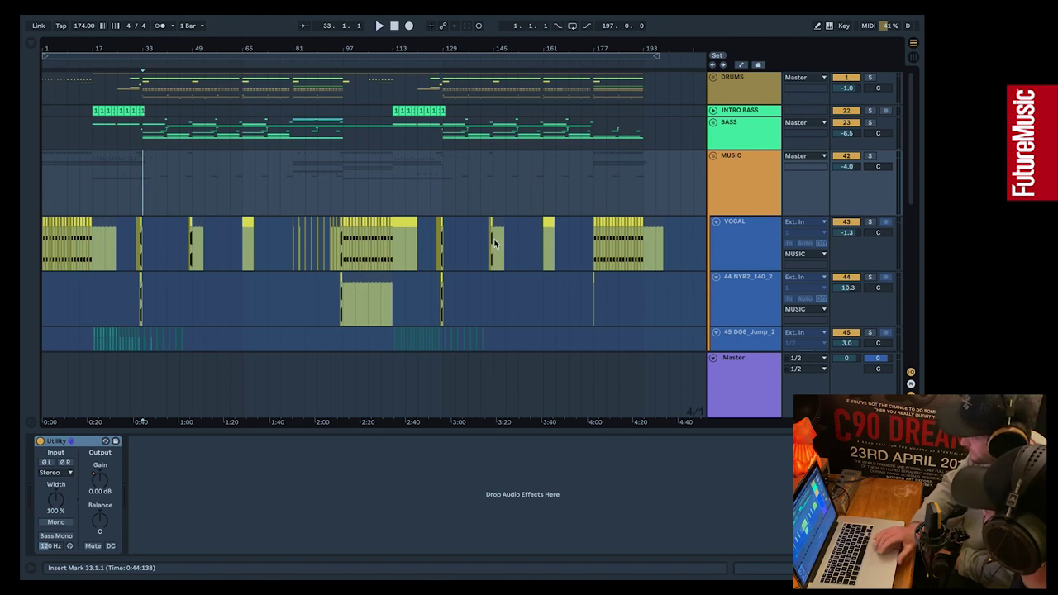
{"action": "left_click", "coordinate": [712, 156]}
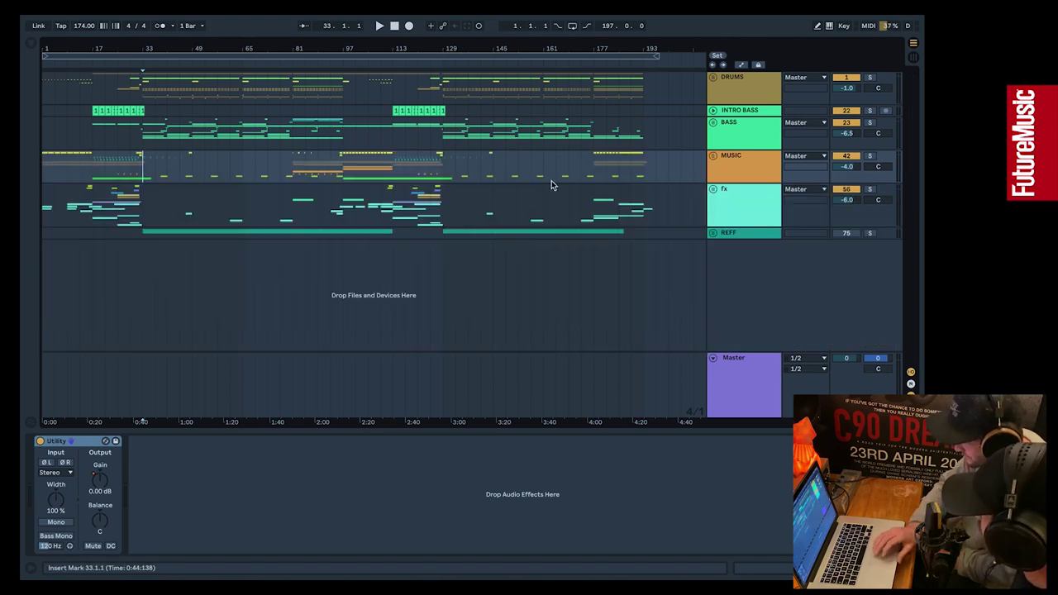
Play the full mix from bar 29 through the drop, stop, and place the insert marker at bar 33 on DRUMS
{"action": "left_click", "coordinate": [93, 98]}
{"action": "left_click", "coordinate": [143, 89]}
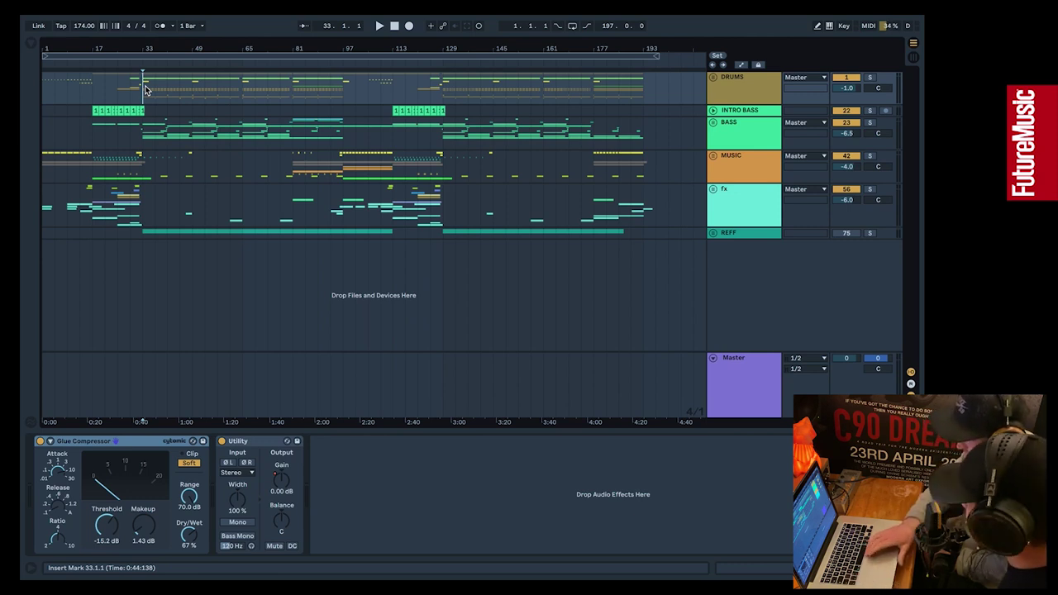
{"action": "left_click", "coordinate": [130, 93]}
{"action": "key", "text": "space"}
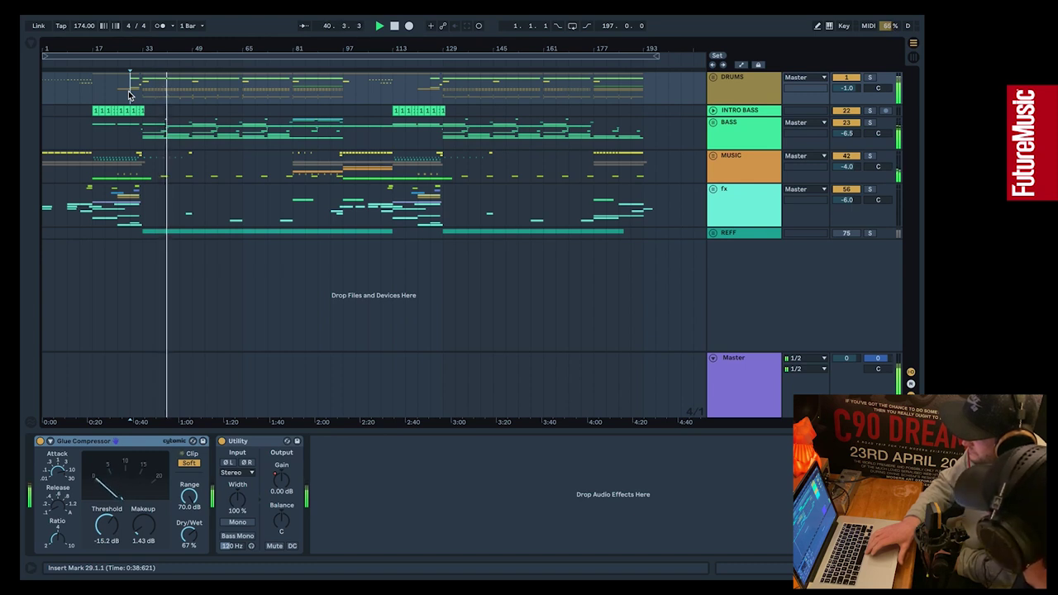
{"action": "key", "text": "space"}
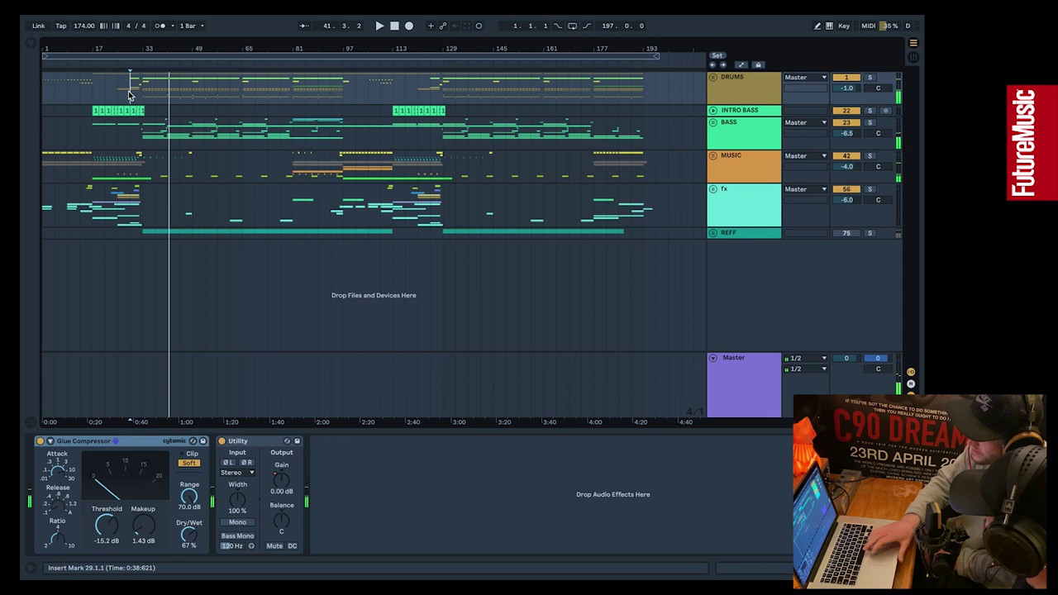
{"action": "left_click", "coordinate": [144, 93]}
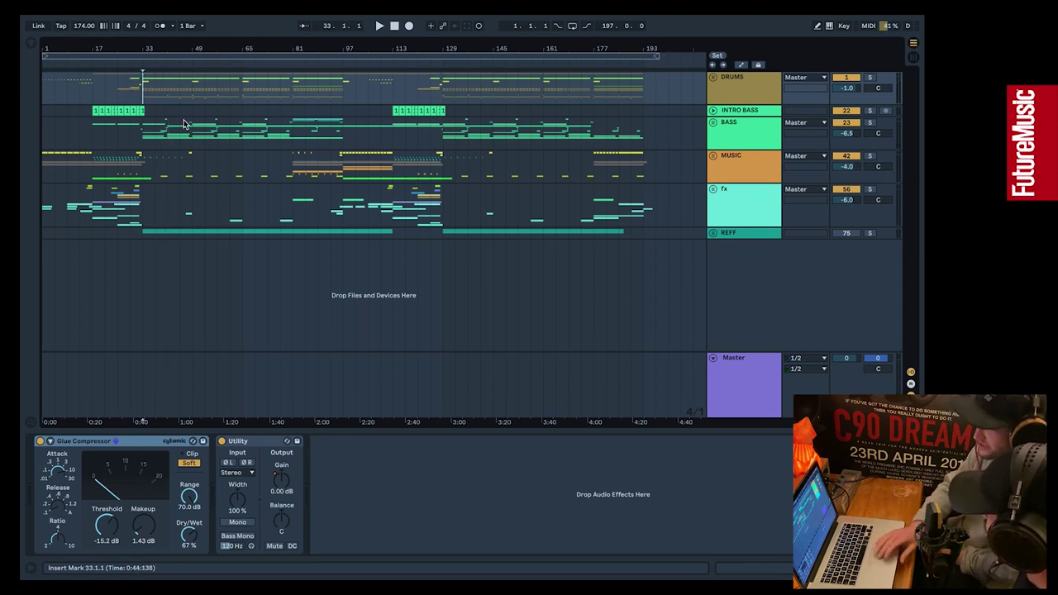
Unfold the DRUMS group and look through its kick snare, ghost, ADDICTIVE and percussion tracks
{"action": "scroll", "coordinate": [186, 126], "scroll_direction": "right", "scroll_amount": 1}
{"action": "scroll", "coordinate": [157, 96], "scroll_direction": "left", "scroll_amount": 1}
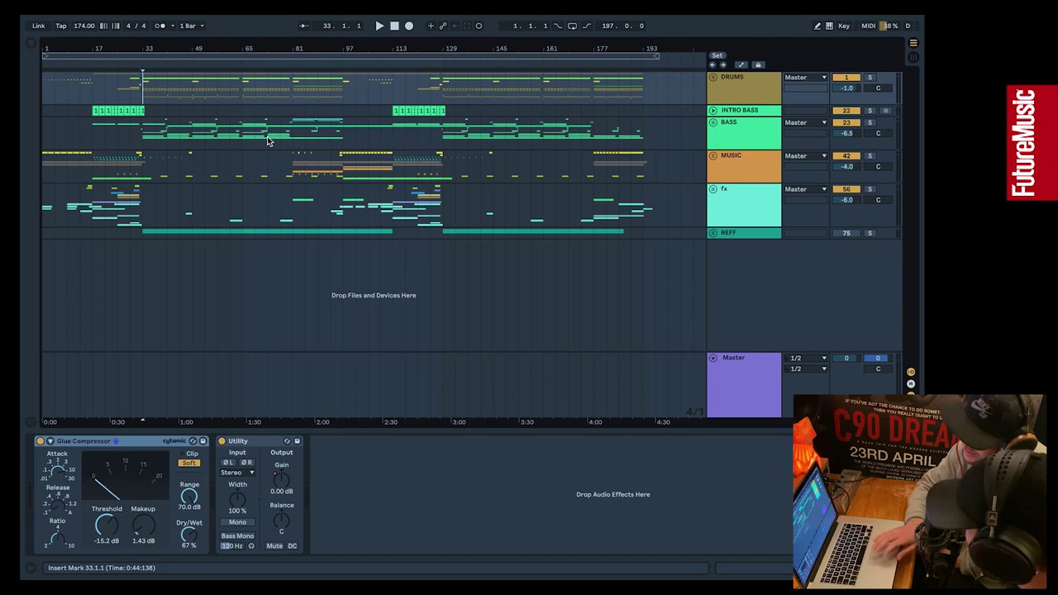
{"action": "left_click", "coordinate": [728, 96]}
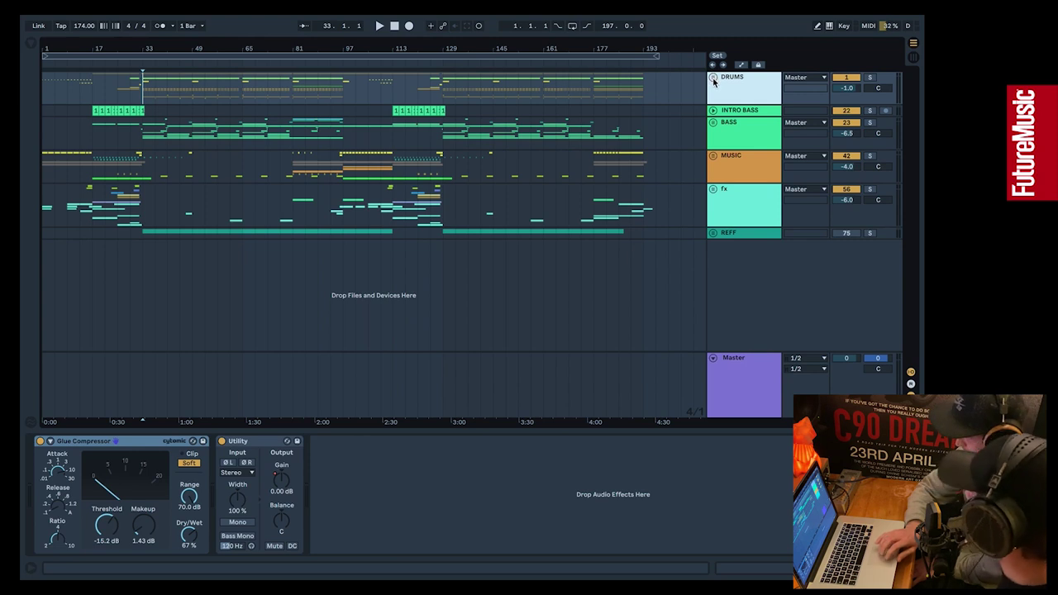
{"action": "left_click", "coordinate": [713, 78]}
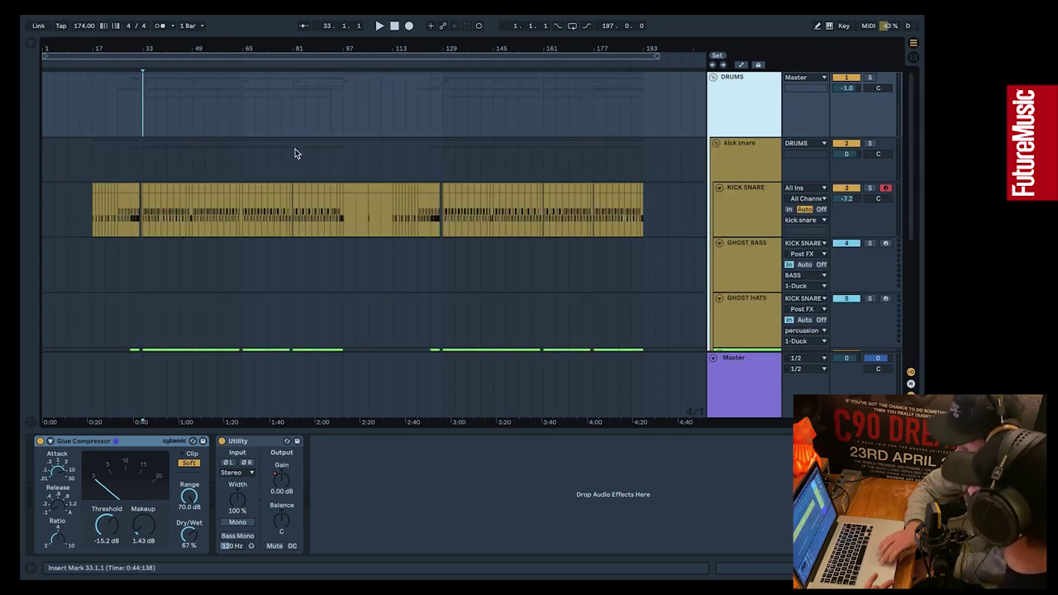
{"action": "scroll", "coordinate": [141, 122], "scroll_direction": "down", "scroll_amount": 2}
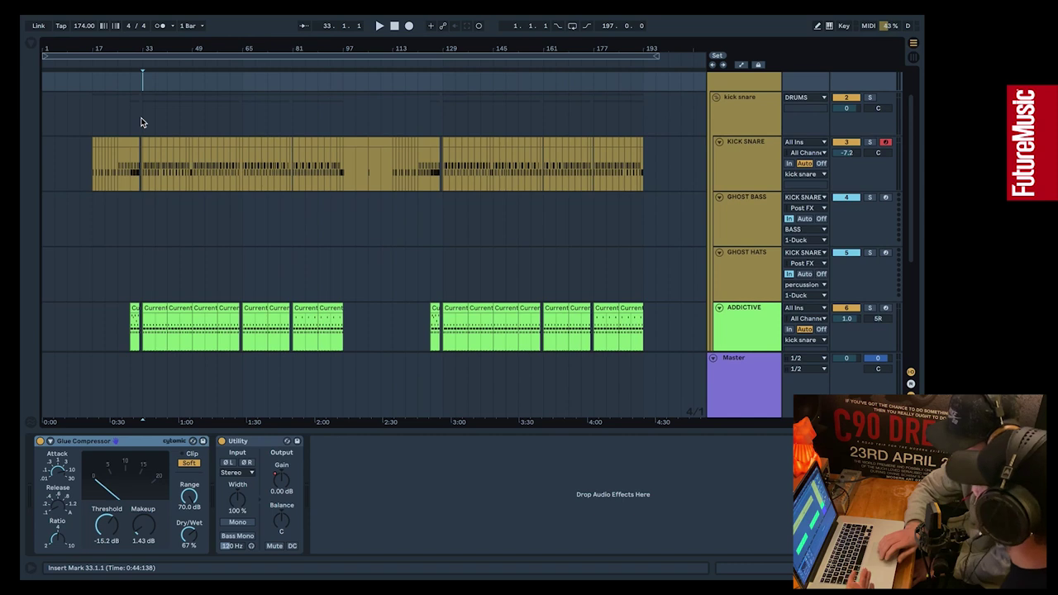
{"action": "scroll", "coordinate": [141, 123], "scroll_direction": "down", "scroll_amount": 3}
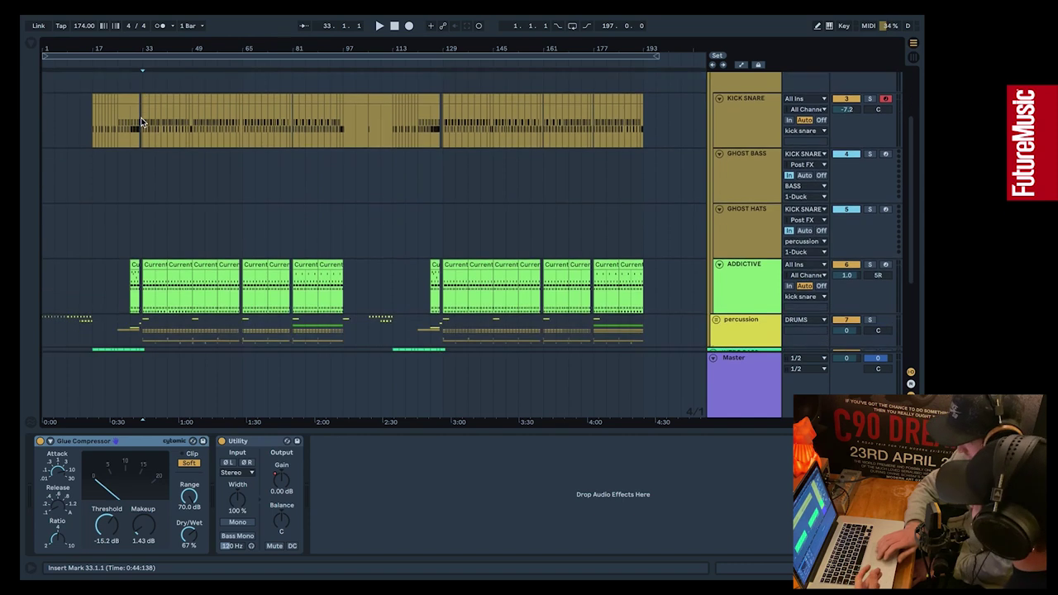
{"action": "scroll", "coordinate": [140, 123], "scroll_direction": "up", "scroll_amount": 3}
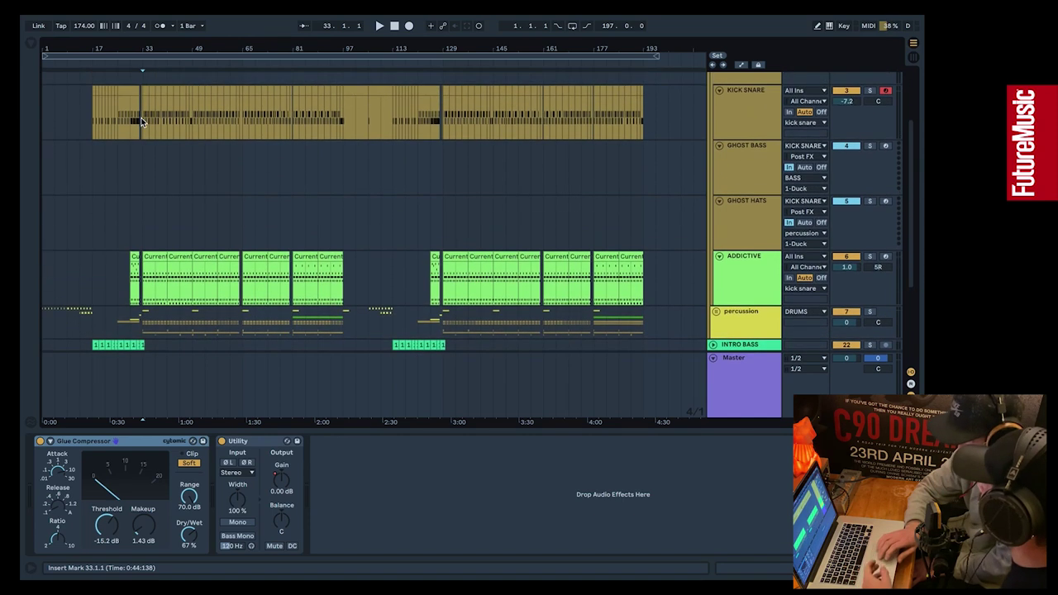
{"action": "scroll", "coordinate": [140, 123], "scroll_direction": "up", "scroll_amount": 2}
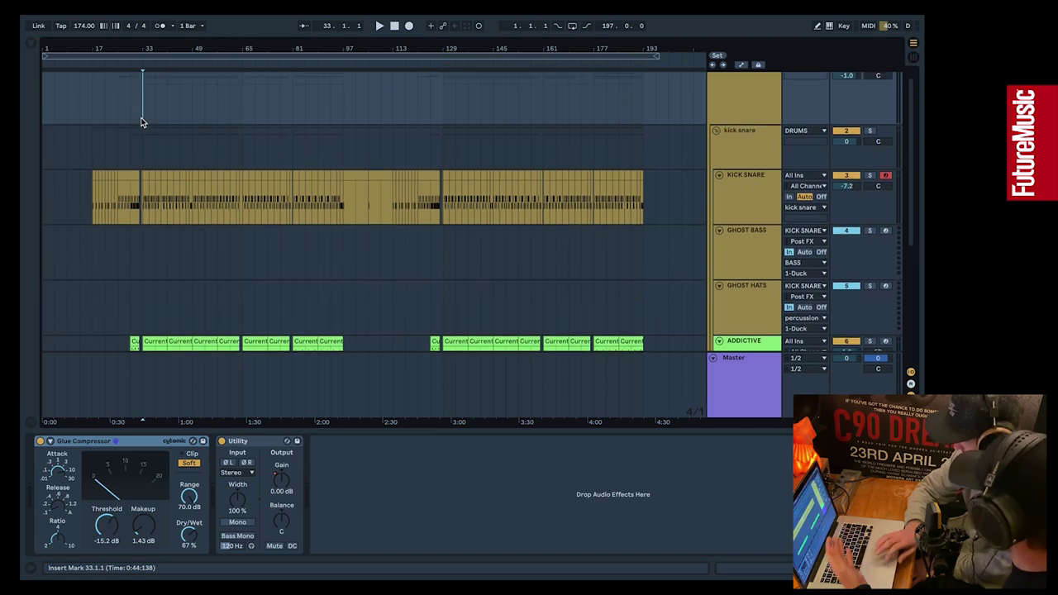
Compare the device chains of the kick snare, percussion and DRUMS groups
{"action": "left_click", "coordinate": [745, 156]}
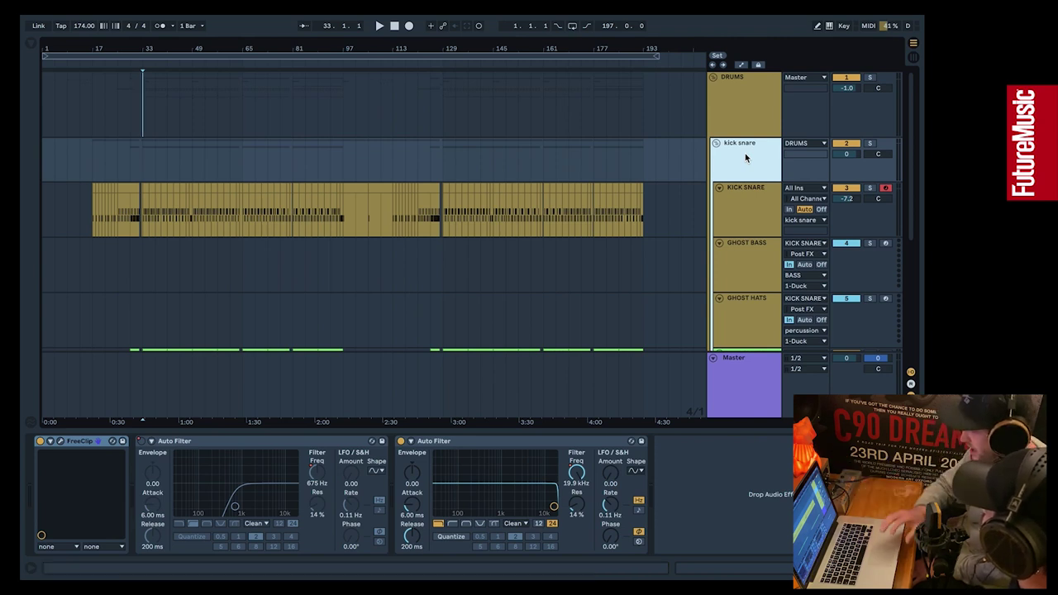
{"action": "scroll", "coordinate": [754, 327], "scroll_direction": "down", "scroll_amount": 5}
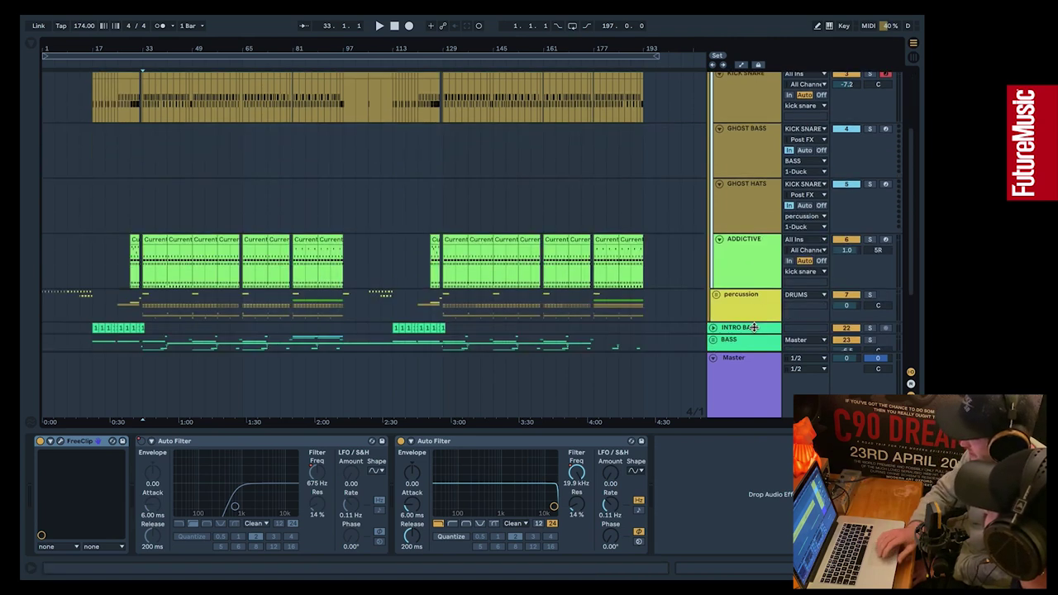
{"action": "left_click", "coordinate": [751, 288]}
{"action": "scroll", "coordinate": [748, 284], "scroll_direction": "up", "scroll_amount": 3}
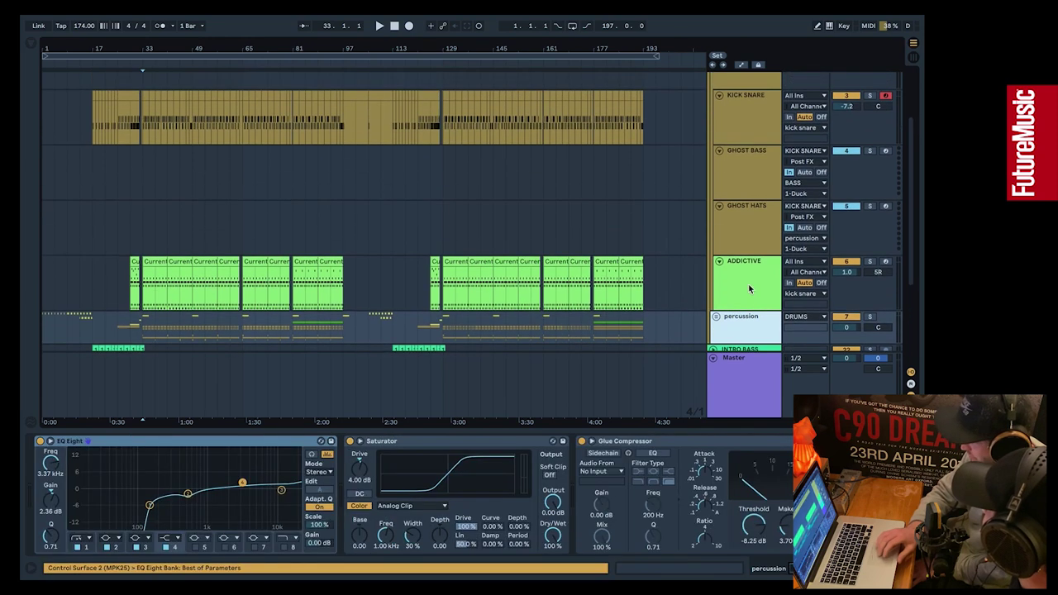
{"action": "left_click", "coordinate": [746, 119]}
{"action": "scroll", "coordinate": [746, 119], "scroll_direction": "up", "scroll_amount": 2}
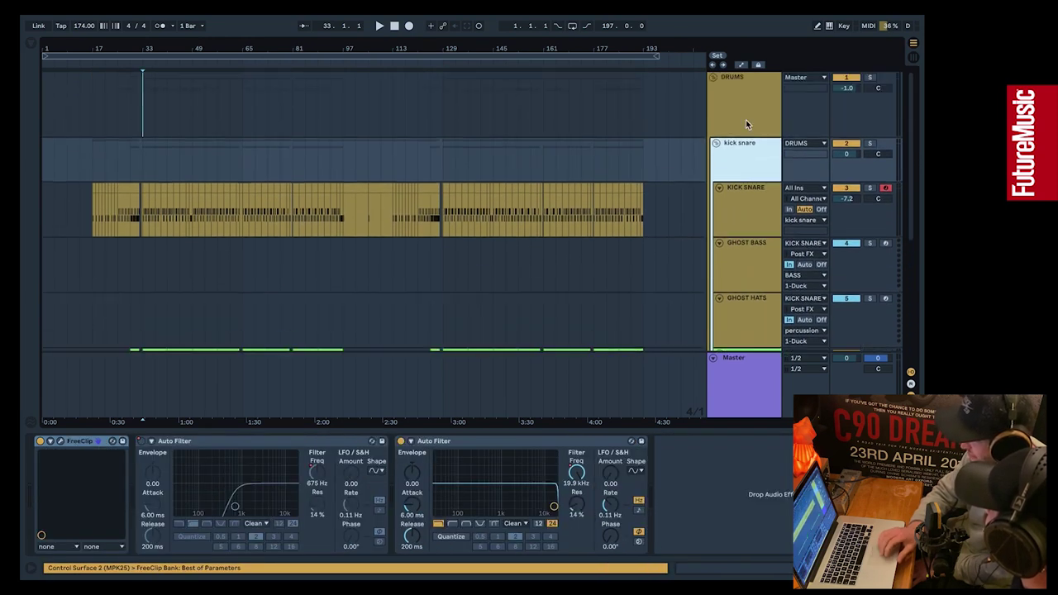
{"action": "left_click", "coordinate": [746, 120]}
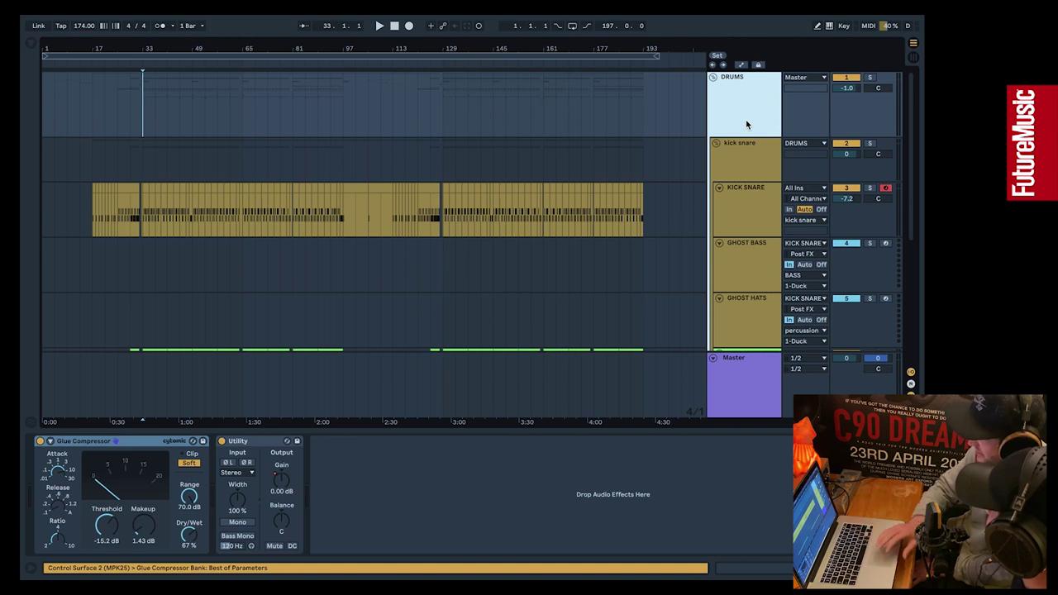
Examine the DRUMS group's Glue Compressor and the kick snare group's FreeClip and Auto Filter chain
{"action": "scroll", "coordinate": [746, 119], "scroll_direction": "down", "scroll_amount": 1}
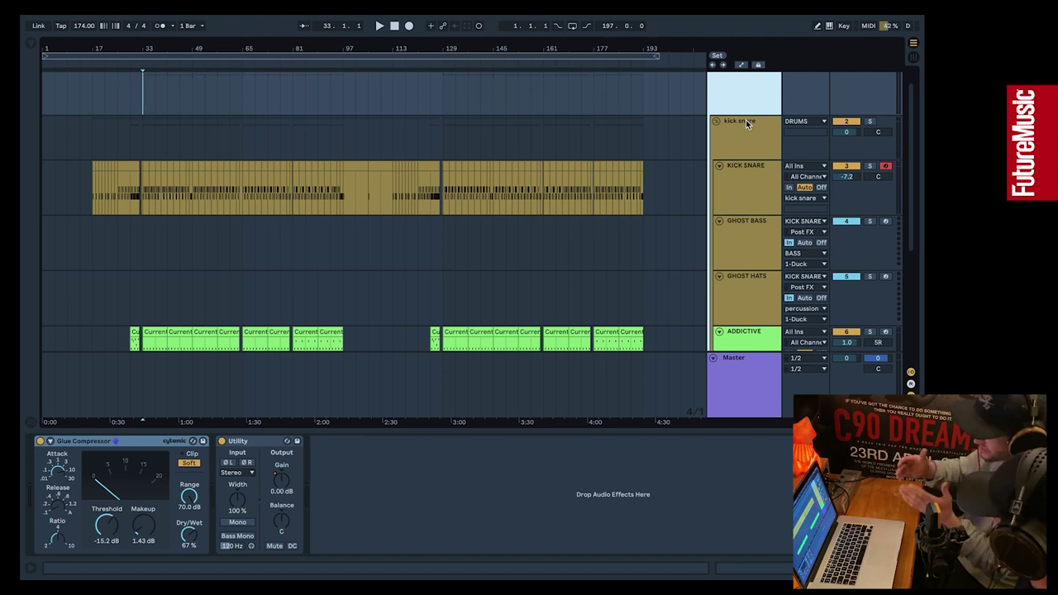
{"action": "left_click", "coordinate": [735, 91]}
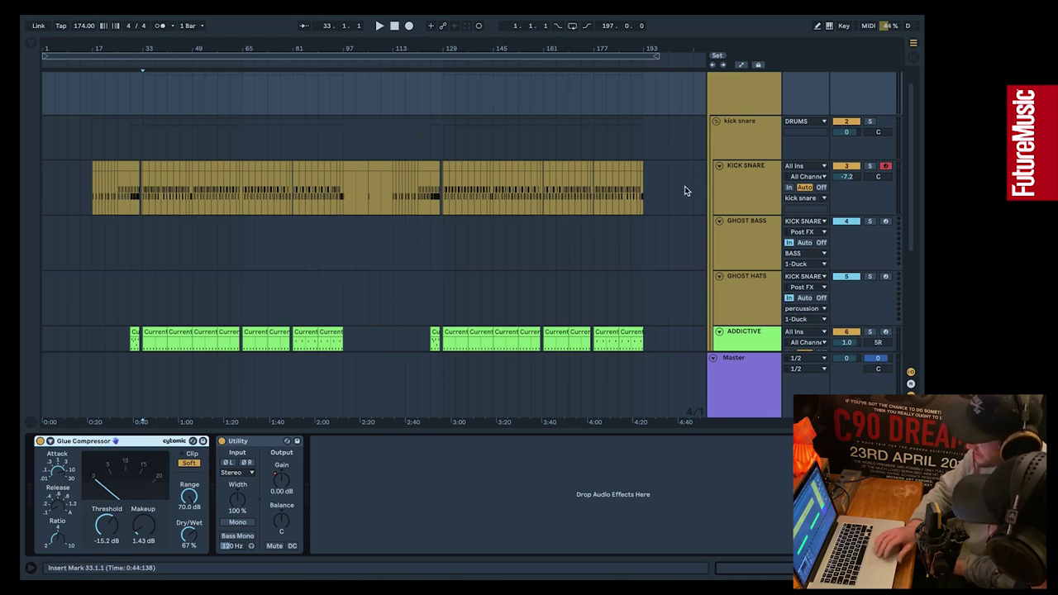
{"action": "scroll", "coordinate": [685, 186], "scroll_direction": "down", "scroll_amount": 1}
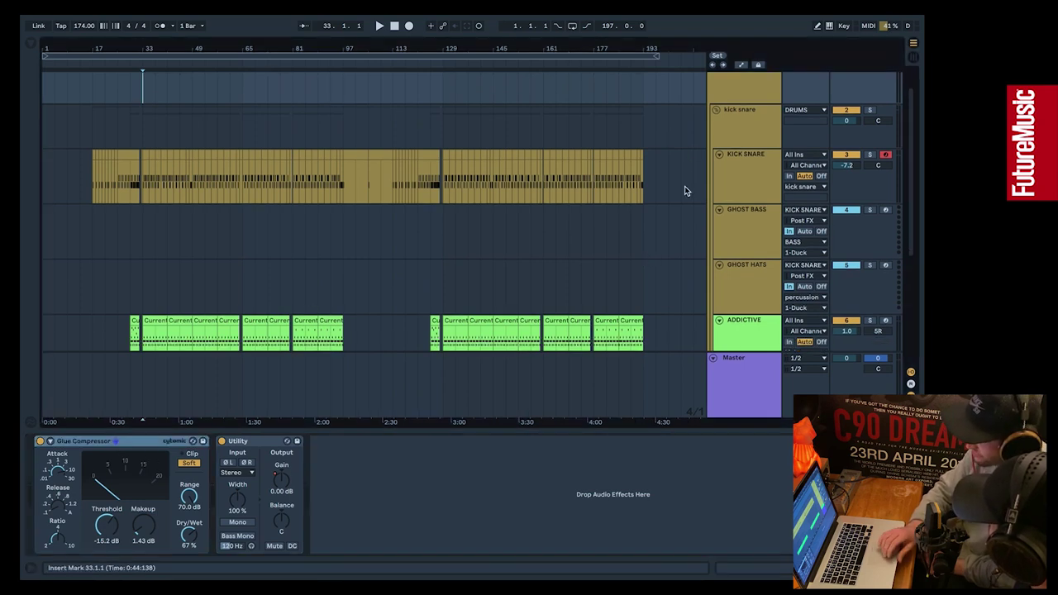
{"action": "left_click", "coordinate": [739, 116]}
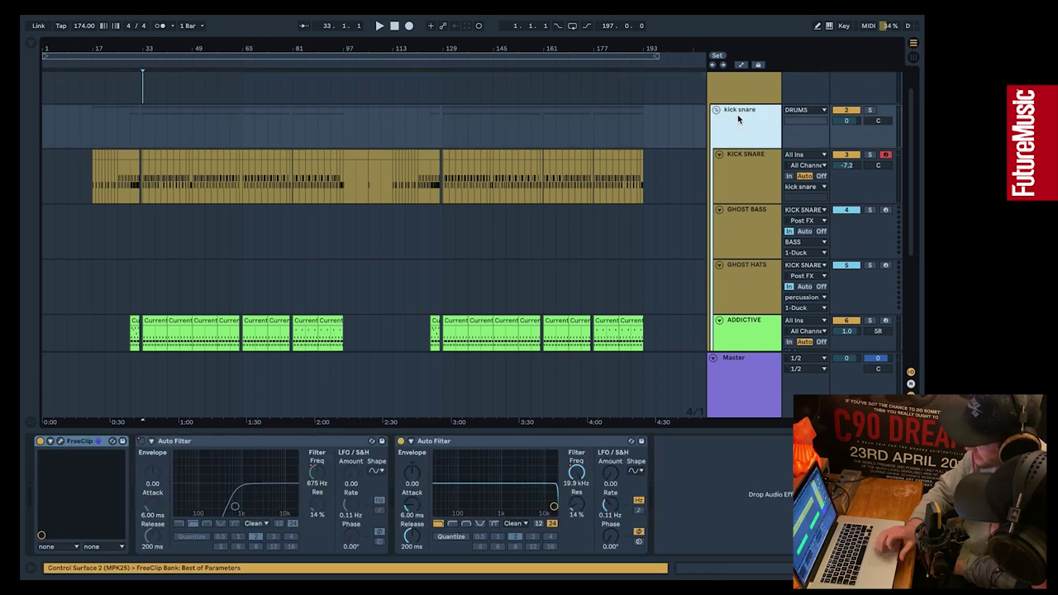
In the KICK SNARE track's Drum Rack, shorten the SNARE 4 sample to its initial hit and set its fade out to 227 ms
{"action": "left_click", "coordinate": [756, 171]}
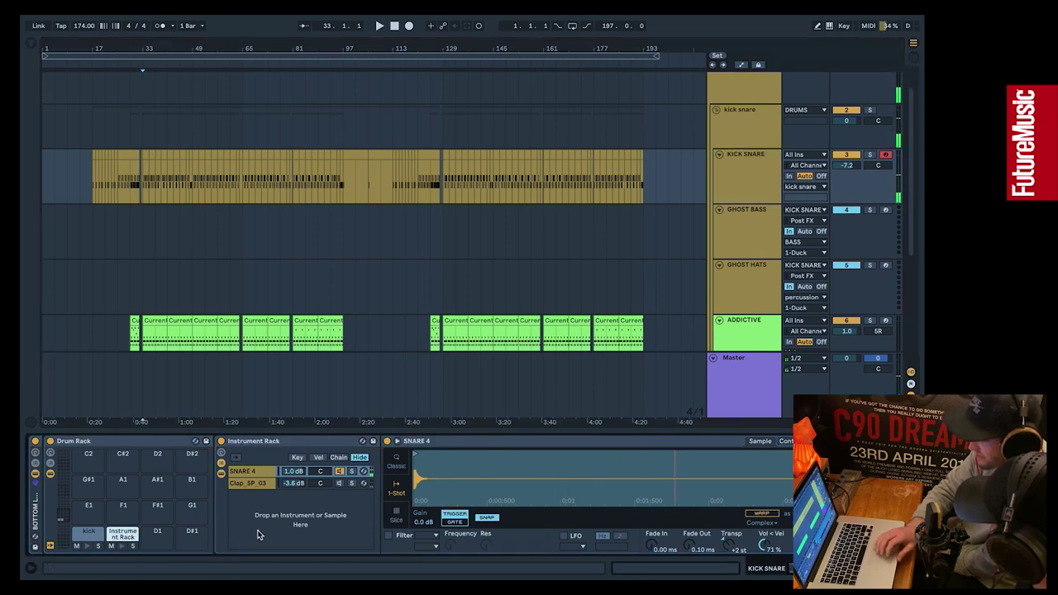
{"action": "left_click_drag", "start_coordinate": [759, 457], "coordinate": [461, 462]}
{"action": "left_click_drag", "start_coordinate": [687, 549], "coordinate": [687, 508]}
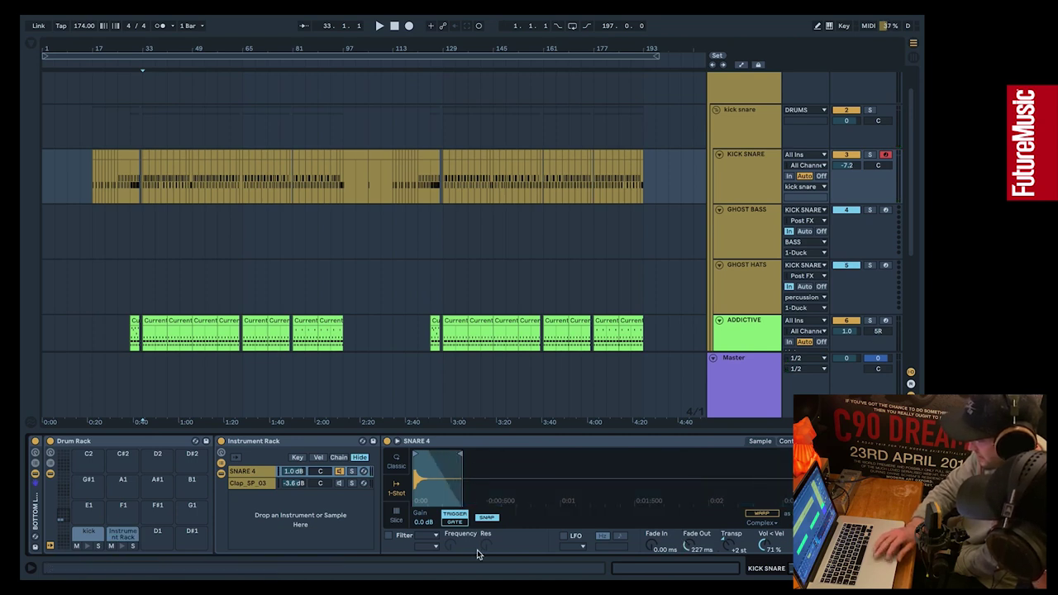
Audition the Drum Rack's Instrument Rack snare pad and show the devices following SNARE 4
{"action": "left_click", "coordinate": [122, 546]}
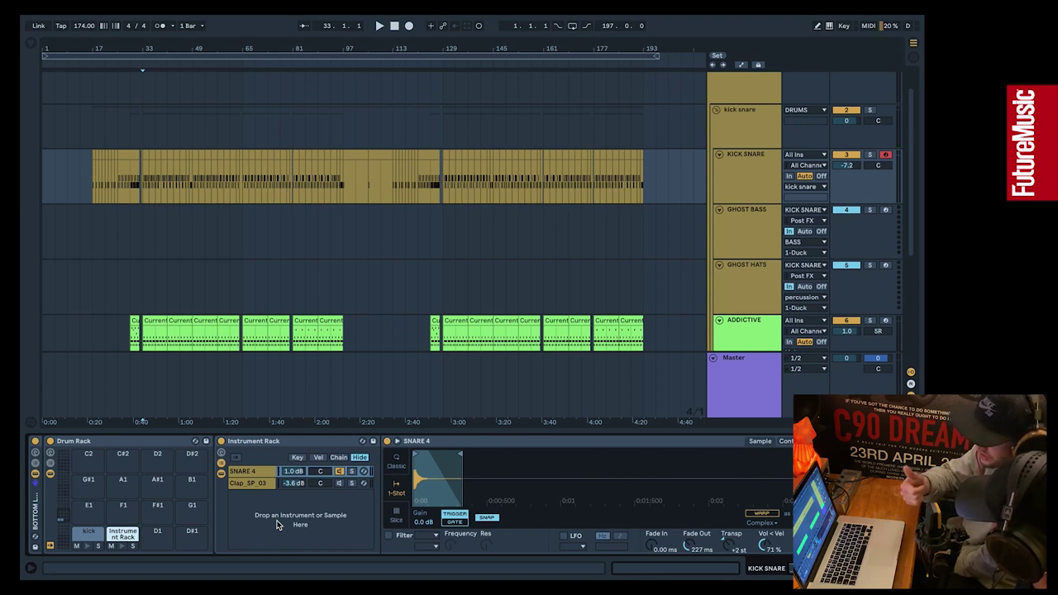
{"action": "left_click", "coordinate": [122, 547]}
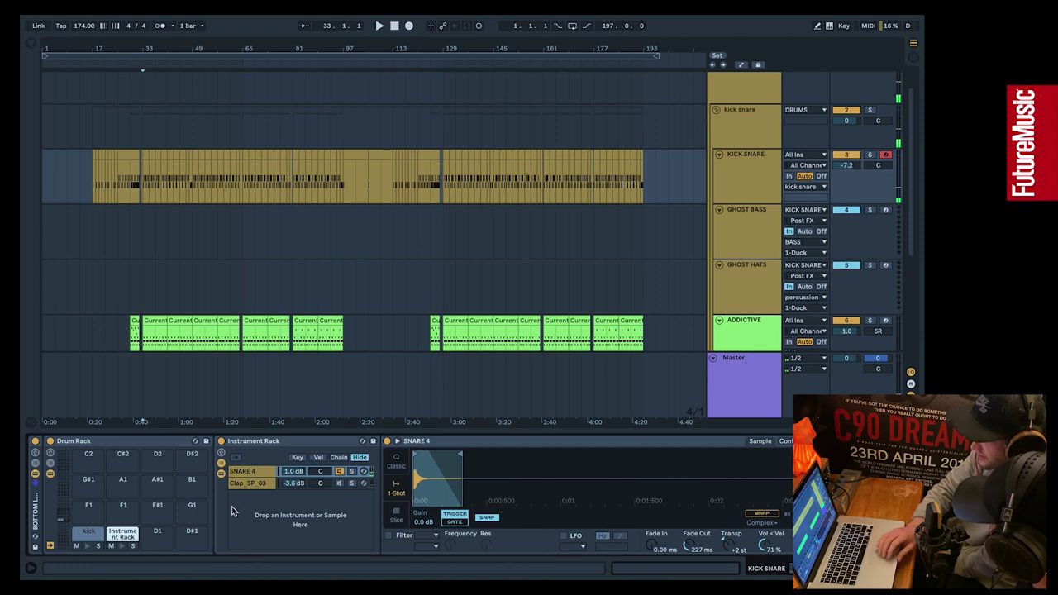
{"action": "scroll", "coordinate": [309, 530], "scroll_direction": "right", "scroll_amount": 3}
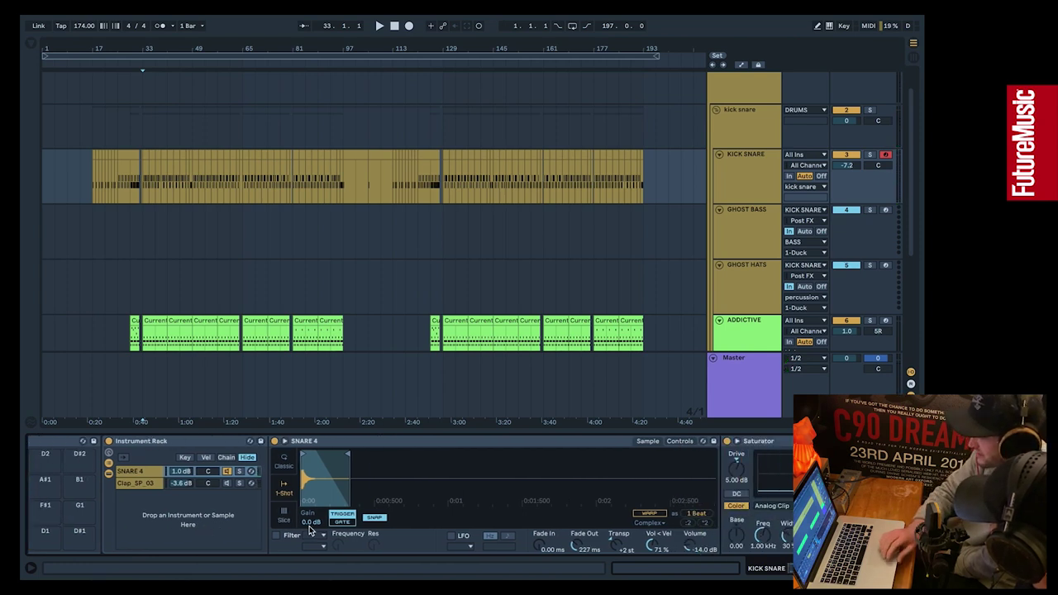
Select and audition the Drum Rack's kick pad, showing its sample waveform and the EQ Eight that follows
{"action": "scroll", "coordinate": [309, 526], "scroll_direction": "left", "scroll_amount": 3}
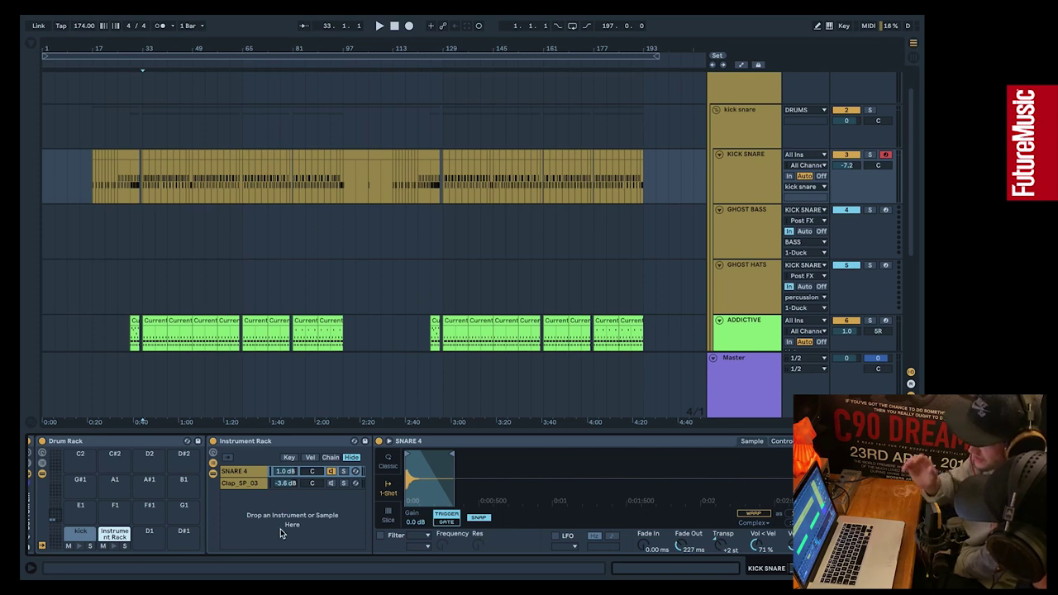
{"action": "left_click", "coordinate": [80, 538]}
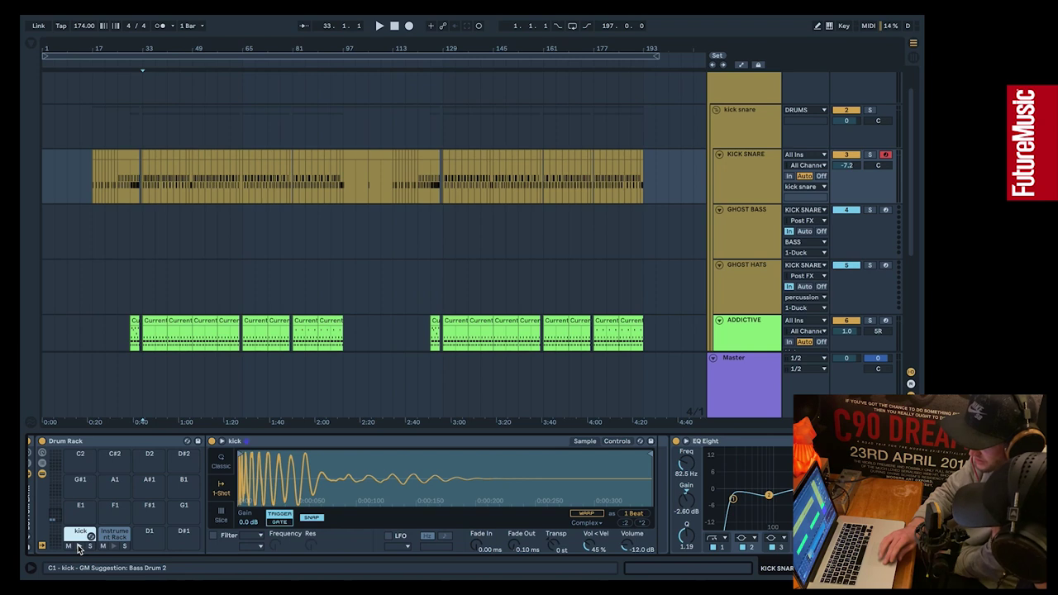
{"action": "left_click", "coordinate": [80, 548]}
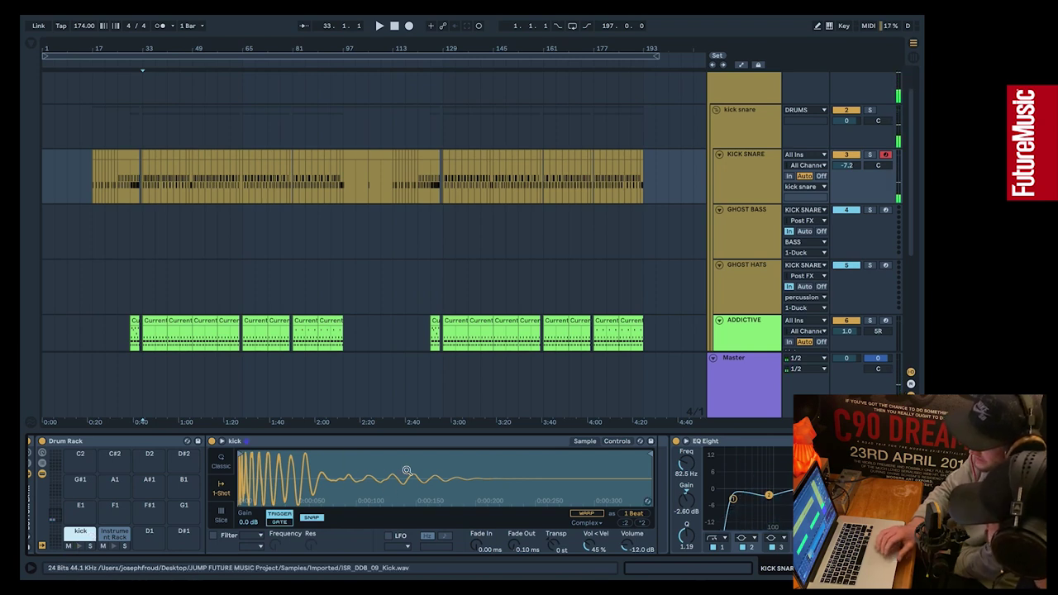
{"action": "left_click", "coordinate": [80, 549]}
{"action": "left_click", "coordinate": [80, 549]}
{"action": "left_click", "coordinate": [81, 550]}
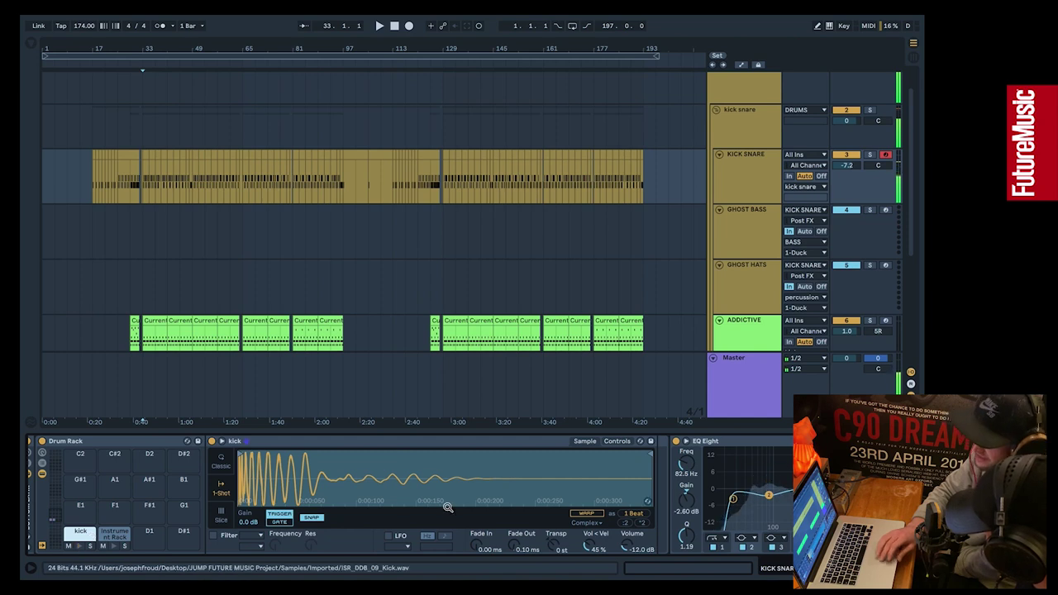
{"action": "scroll", "coordinate": [456, 497], "scroll_direction": "right", "scroll_amount": 5}
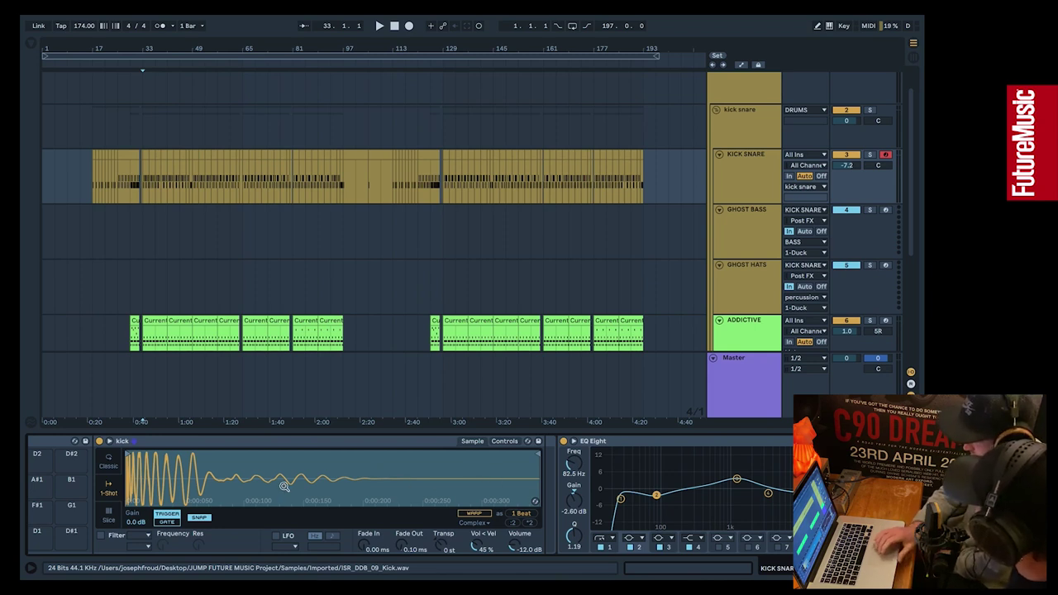
{"action": "scroll", "coordinate": [284, 486], "scroll_direction": "left", "scroll_amount": 3}
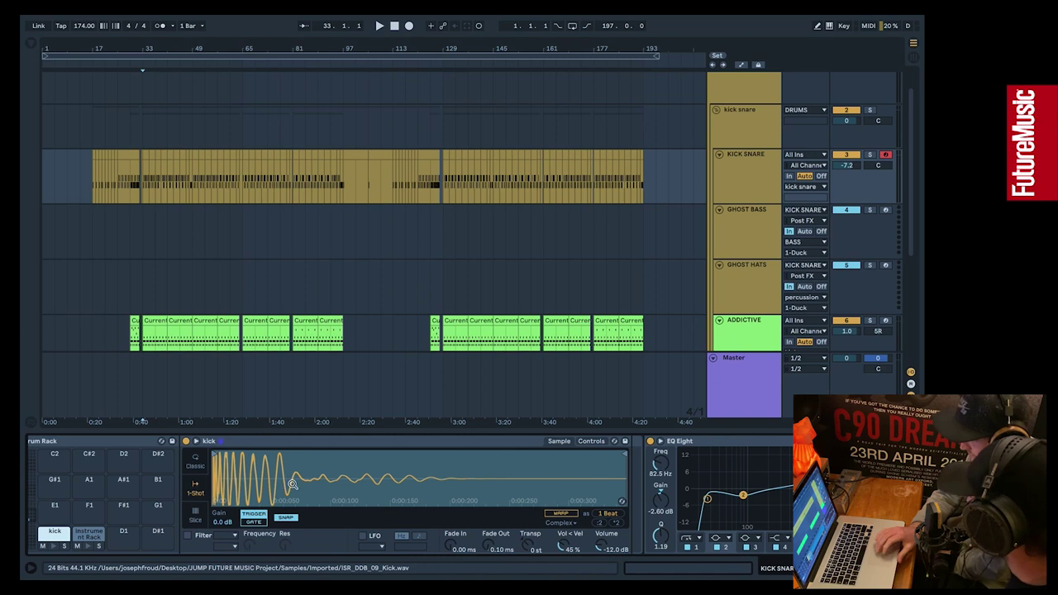
{"action": "scroll", "coordinate": [377, 468], "scroll_direction": "right", "scroll_amount": 1}
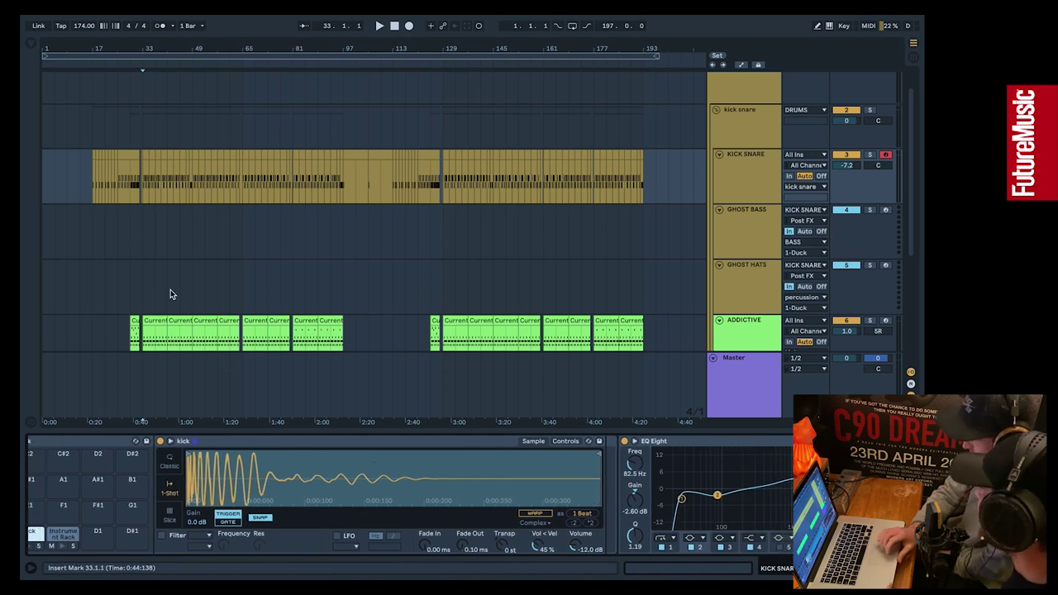
Show the GHOST BASS and GHOST HATS tracks with their routing, placing the insert mark at bar 33
{"action": "left_click", "coordinate": [142, 237]}
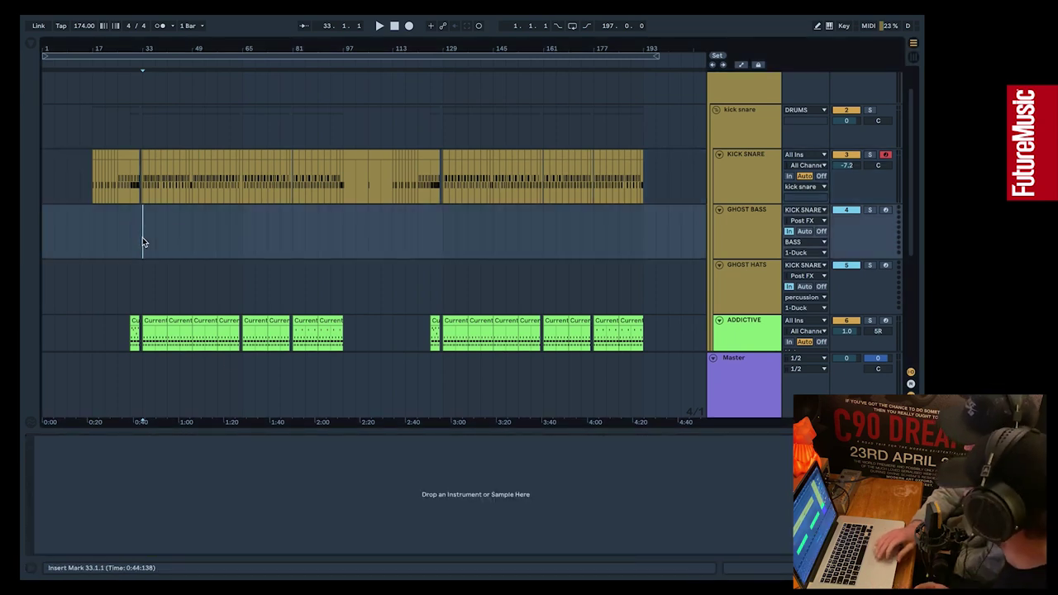
{"action": "key", "text": "ctrl+z"}
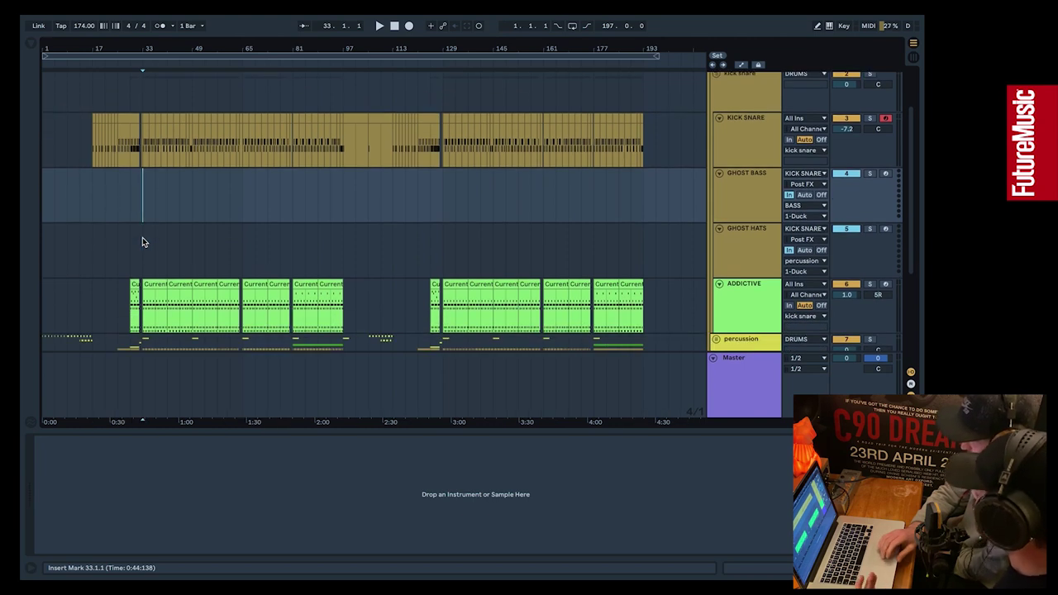
{"action": "key", "text": "ctrl+z"}
{"action": "key", "text": "ctrl+z"}
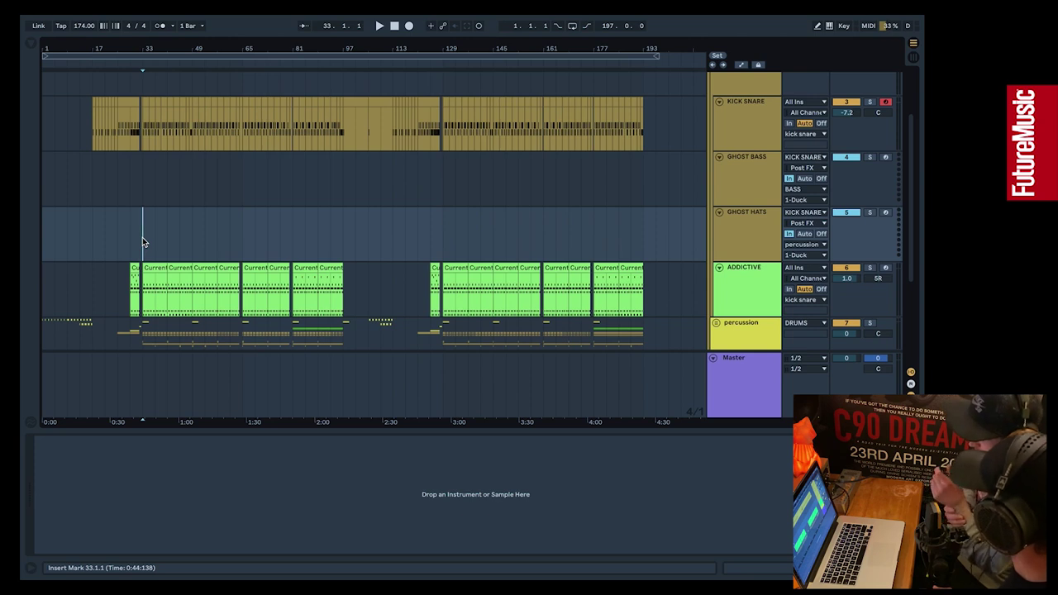
{"action": "scroll", "coordinate": [142, 237], "scroll_direction": "up", "scroll_amount": 2}
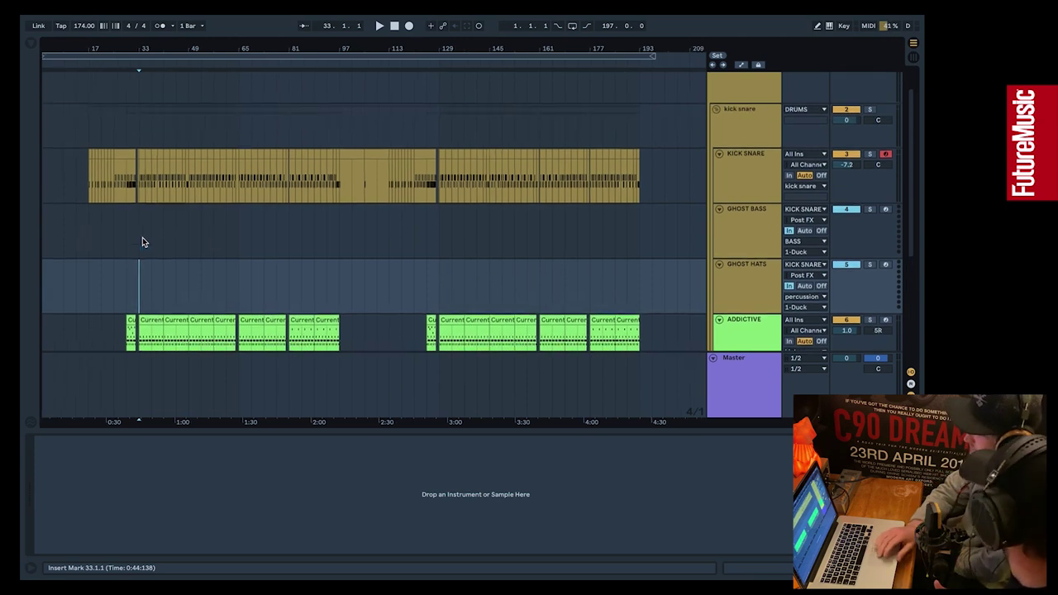
{"action": "left_click", "coordinate": [142, 238]}
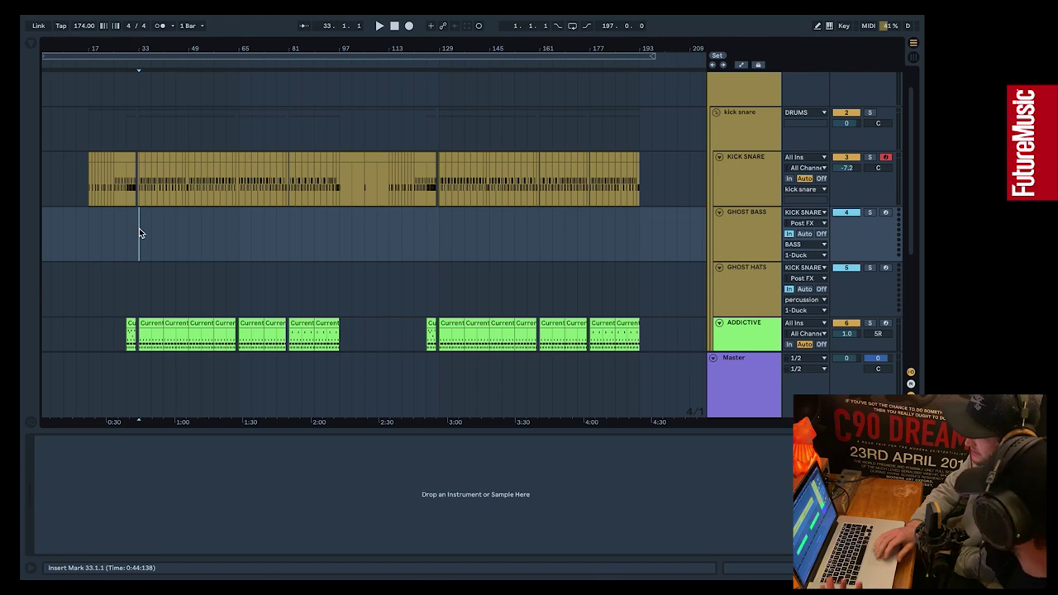
{"action": "scroll", "coordinate": [140, 231], "scroll_direction": "up", "scroll_amount": 2}
Compare the kick snare group's effect chain with the KICK SNARE track's Drum Rack
{"action": "left_click", "coordinate": [142, 166]}
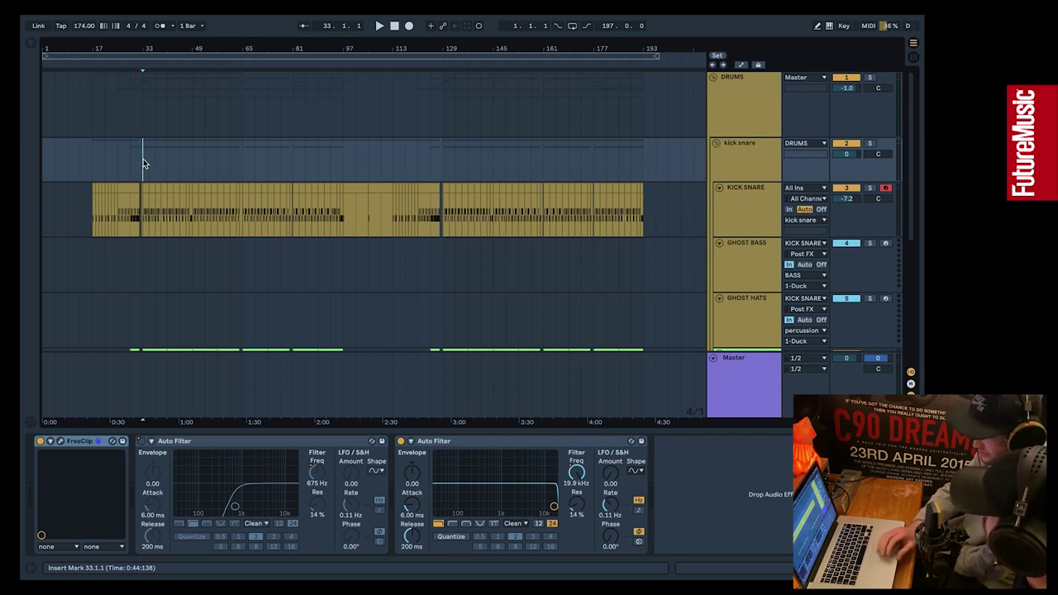
{"action": "scroll", "coordinate": [143, 163], "scroll_direction": "down", "scroll_amount": 5}
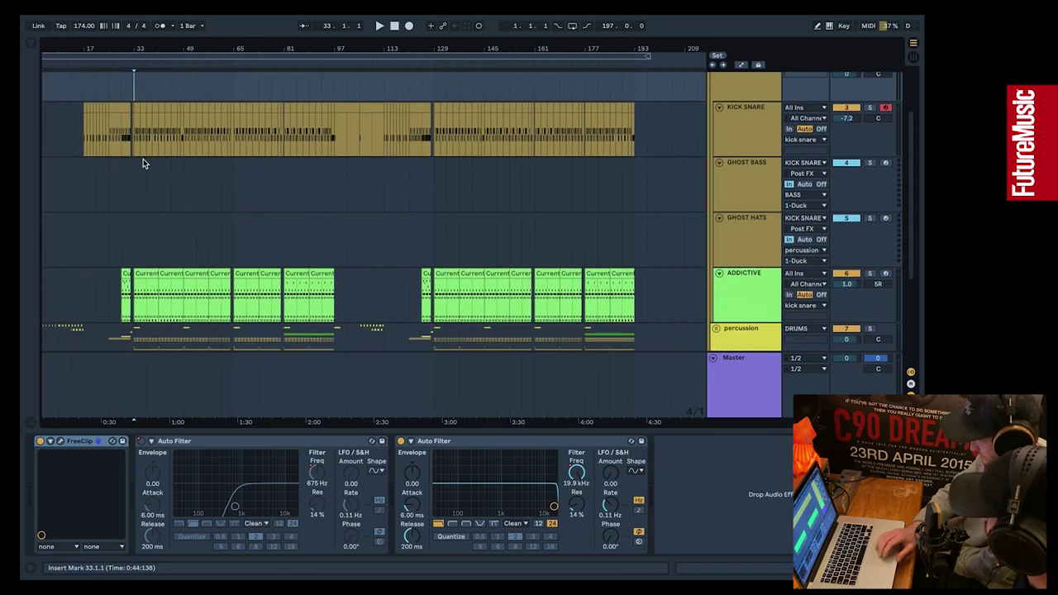
{"action": "scroll", "coordinate": [143, 163], "scroll_direction": "down", "scroll_amount": 2}
{"action": "scroll", "coordinate": [143, 163], "scroll_direction": "up", "scroll_amount": 3}
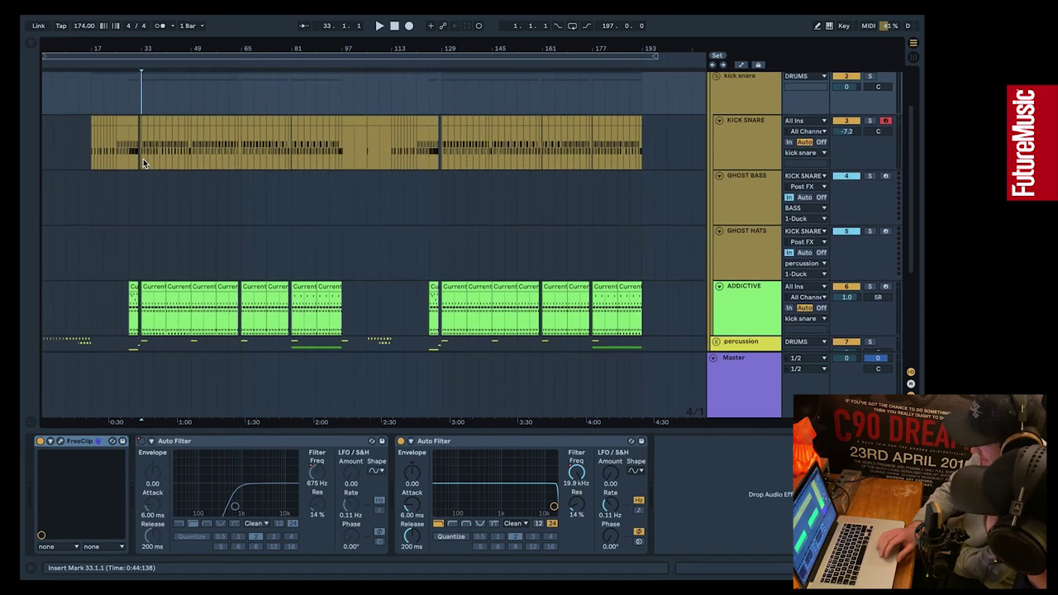
{"action": "left_click", "coordinate": [752, 148]}
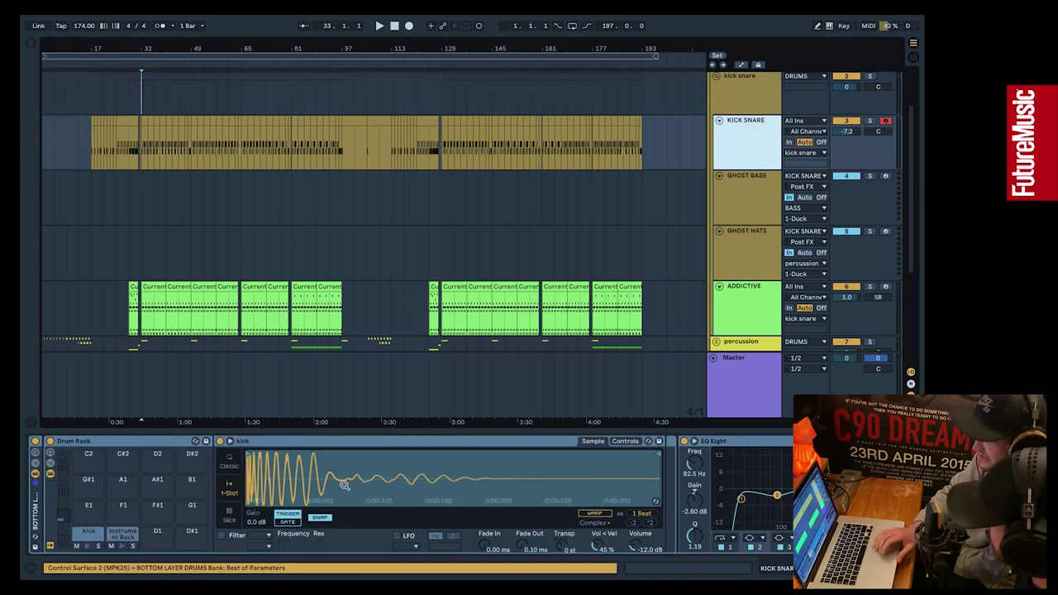
Select the ADDICTIVE track and show its instrument and effect chain
{"action": "left_click", "coordinate": [142, 208]}
{"action": "scroll", "coordinate": [198, 272], "scroll_direction": "down", "scroll_amount": 2}
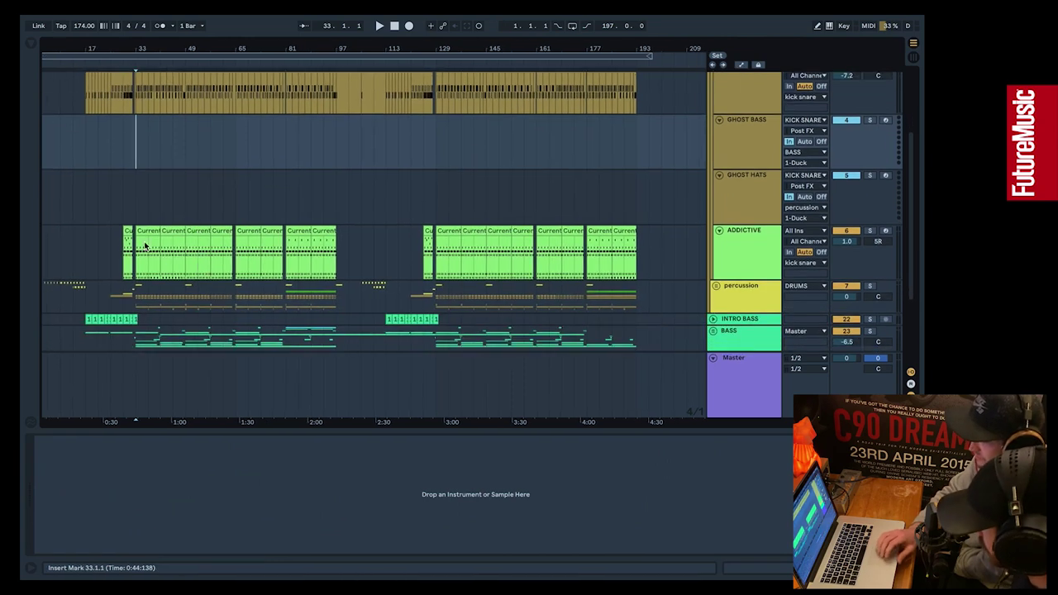
{"action": "left_click", "coordinate": [139, 264]}
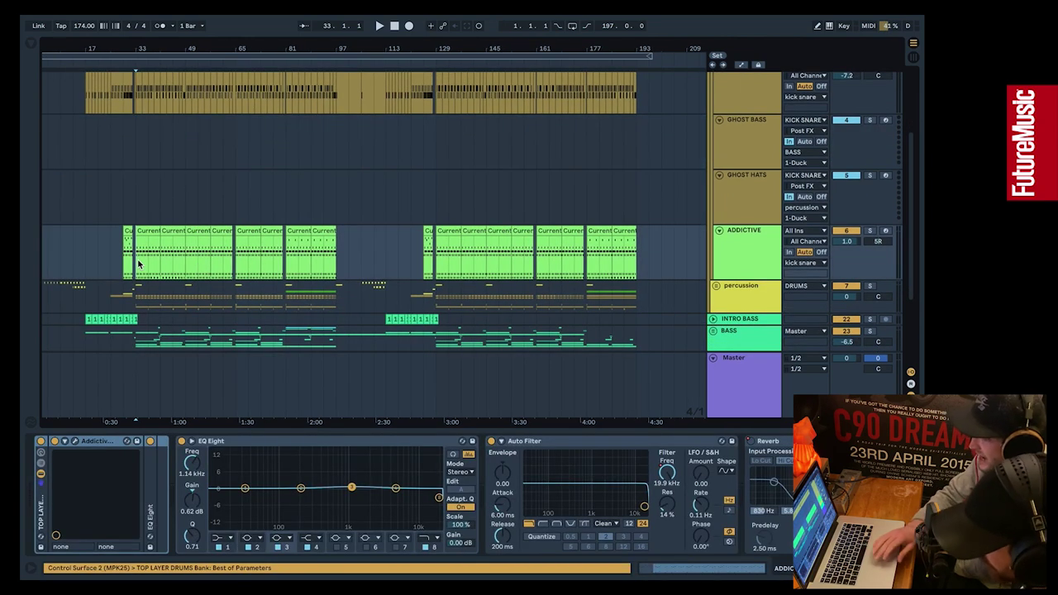
{"action": "left_click", "coordinate": [759, 244]}
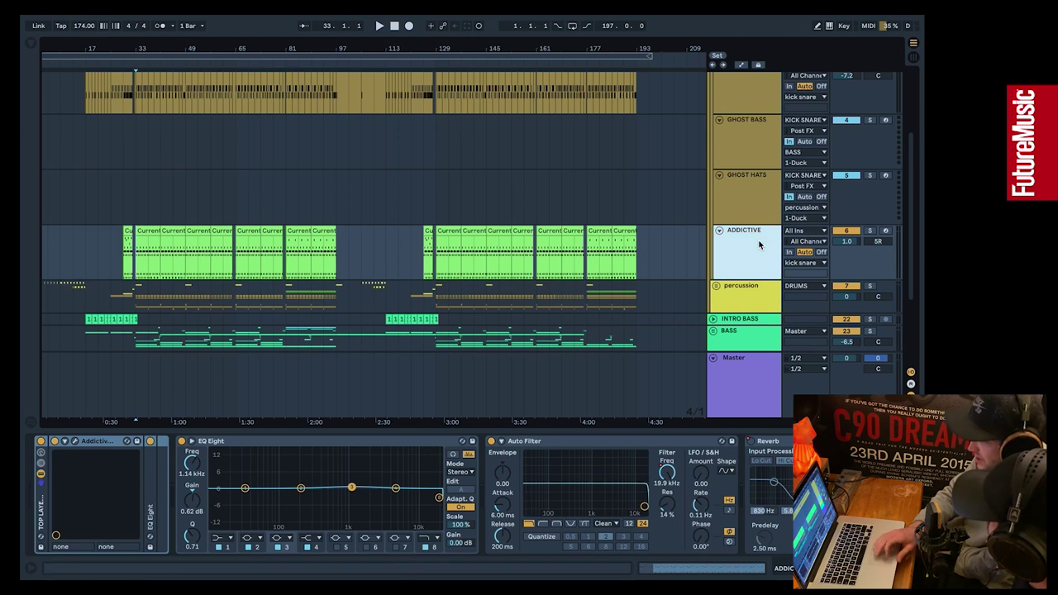
Solo the ADDICTIVE track and play it from bar 33 while showing its devices, stopping after several bars
{"action": "left_click", "coordinate": [869, 231]}
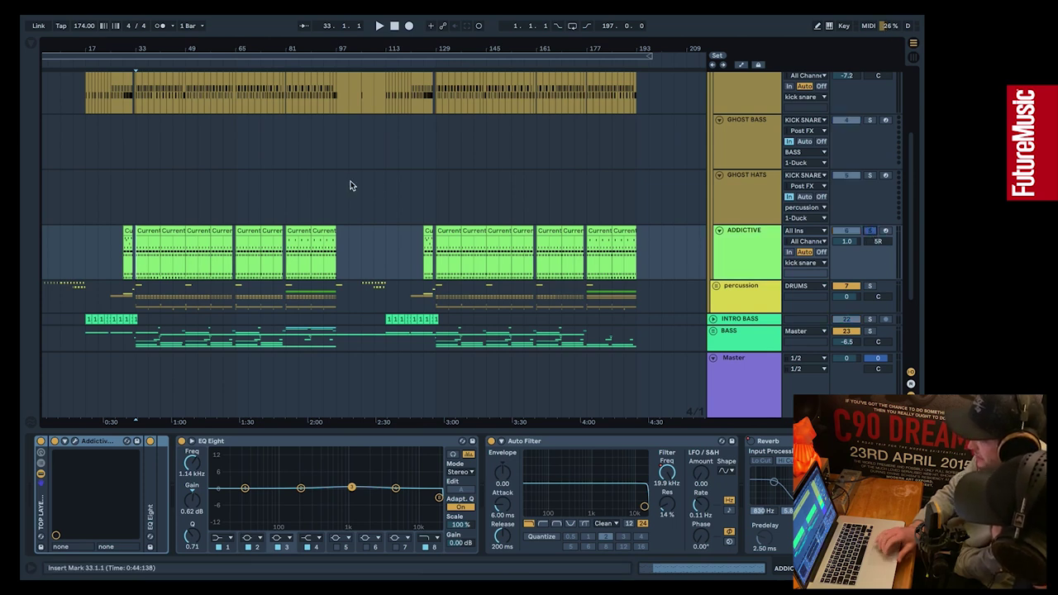
{"action": "left_click", "coordinate": [139, 210]}
{"action": "key", "text": "space"}
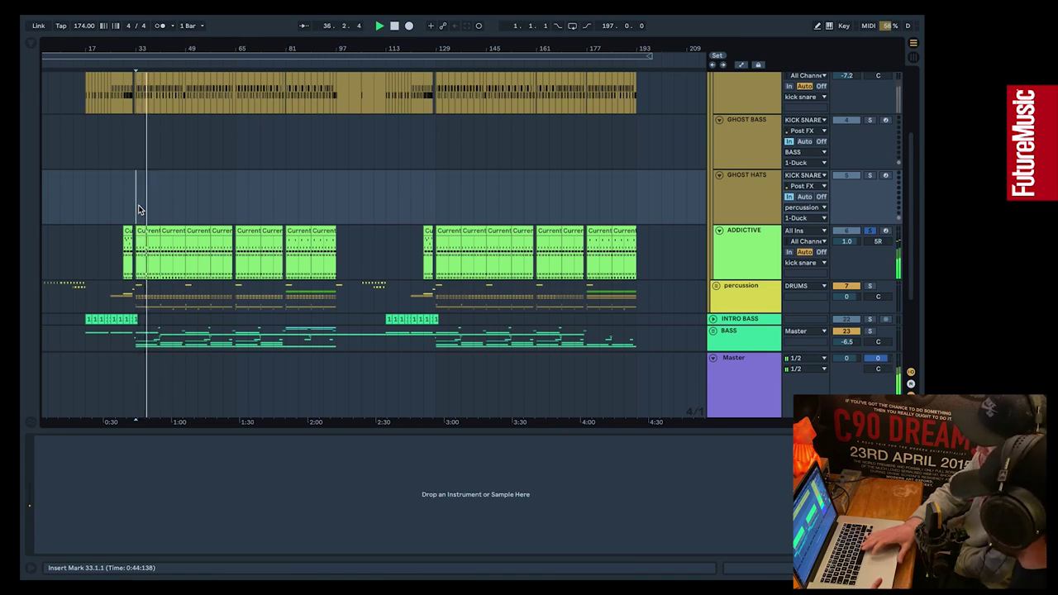
{"action": "left_click", "coordinate": [757, 258]}
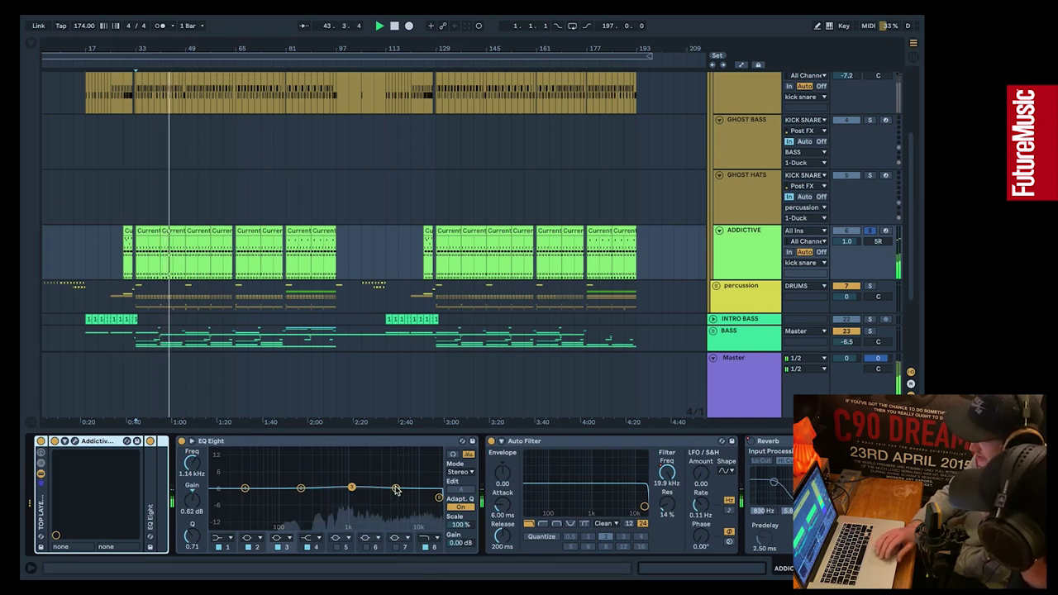
{"action": "key", "text": "space"}
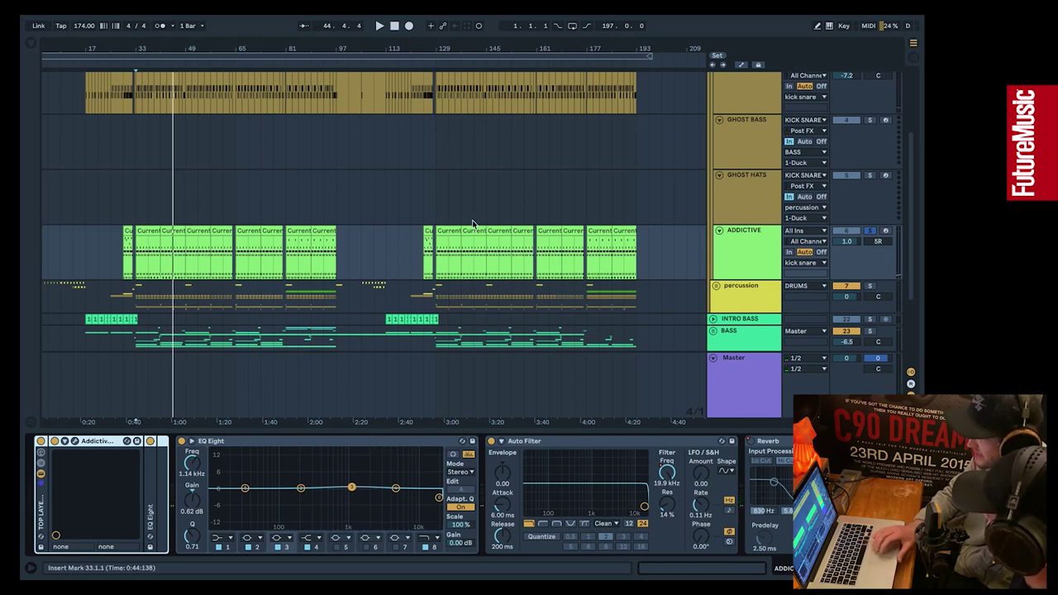
Return the insert mark to bar 33 and show the ADDICTIVE track's device chain again
{"action": "key", "text": "u"}
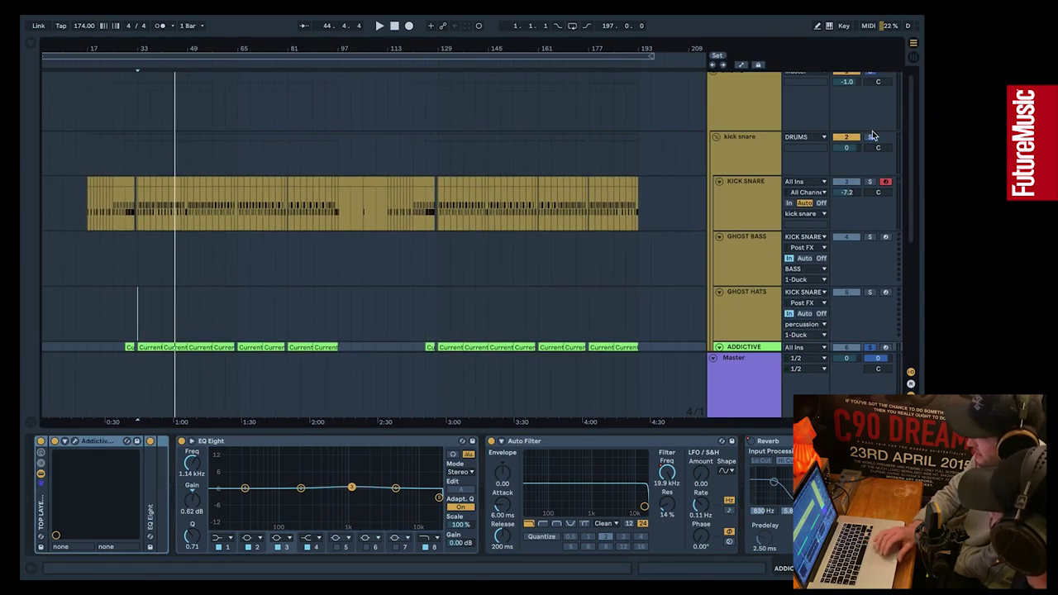
{"action": "left_click", "coordinate": [139, 266]}
{"action": "key", "text": "u"}
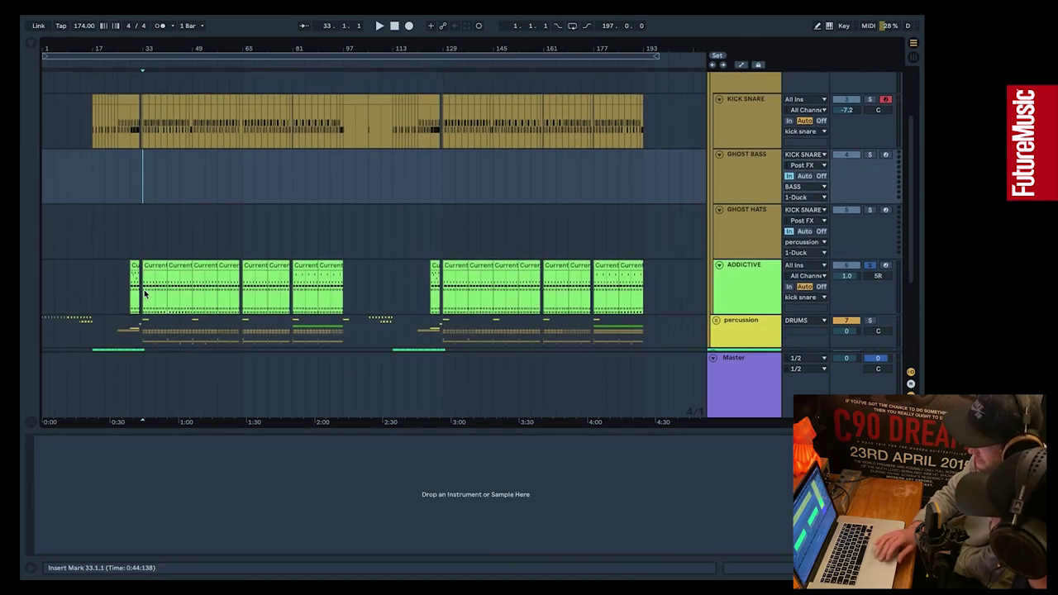
{"action": "left_click", "coordinate": [144, 294]}
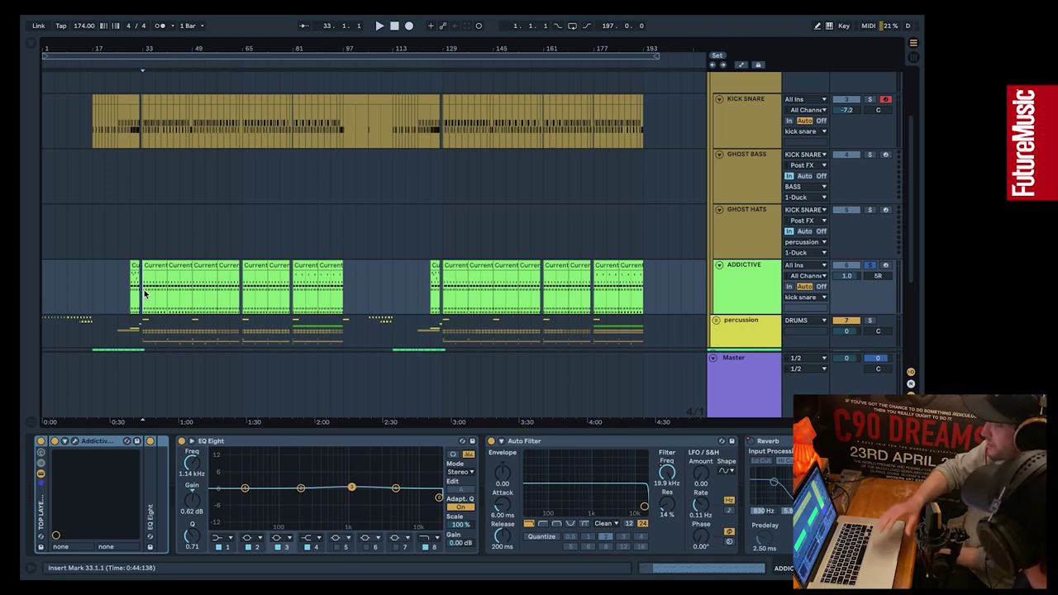
Solo the kick snare group, play it briefly from bar 33, and clear the solo
{"action": "left_click", "coordinate": [135, 233]}
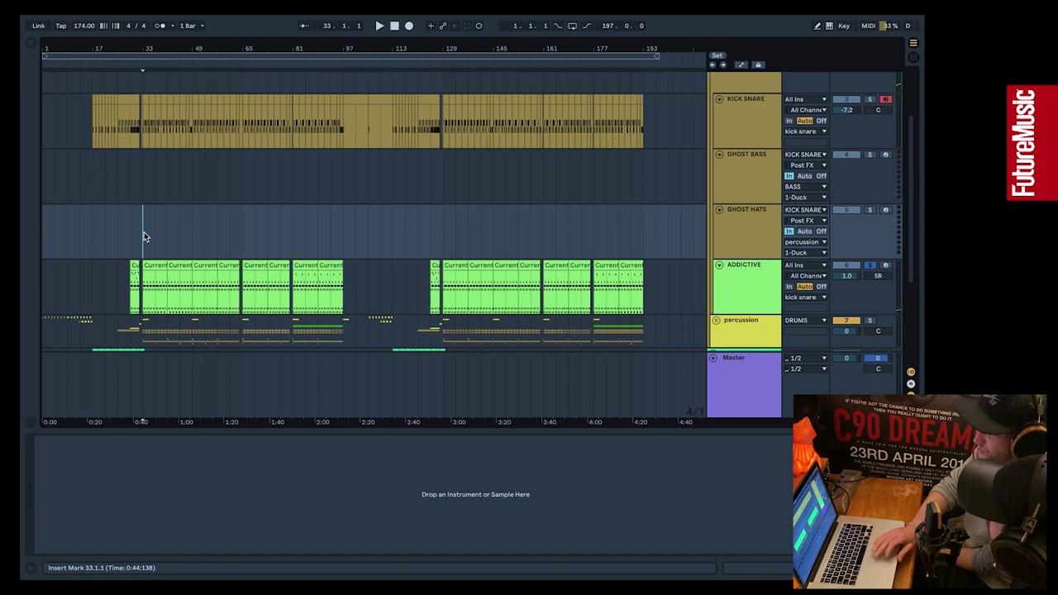
{"action": "scroll", "coordinate": [322, 201], "scroll_direction": "up", "scroll_amount": 3}
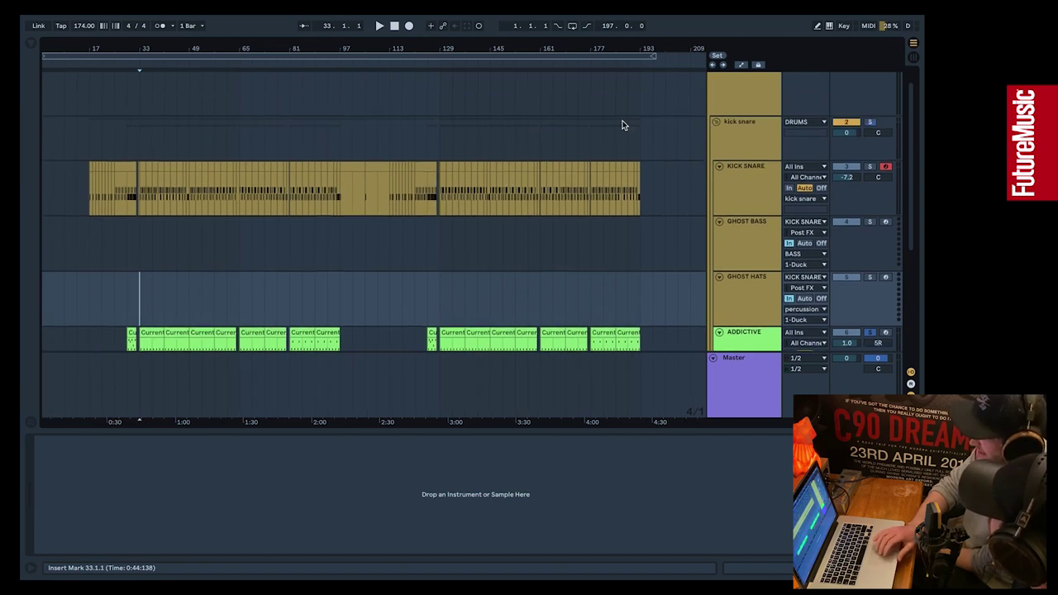
{"action": "scroll", "coordinate": [623, 125], "scroll_direction": "up", "scroll_amount": 1}
{"action": "left_click", "coordinate": [872, 144]}
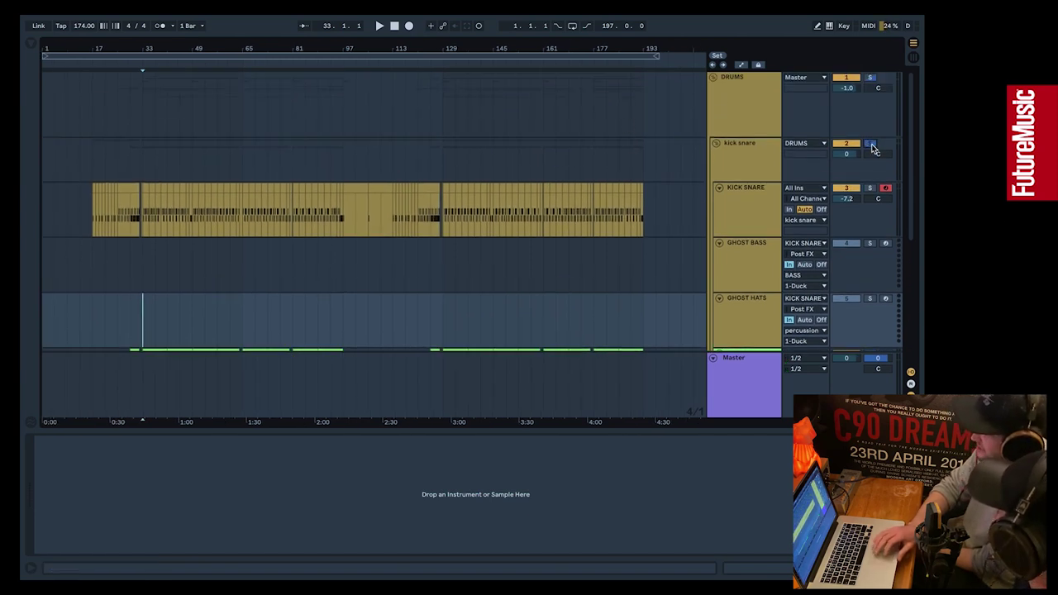
{"action": "key", "text": "space"}
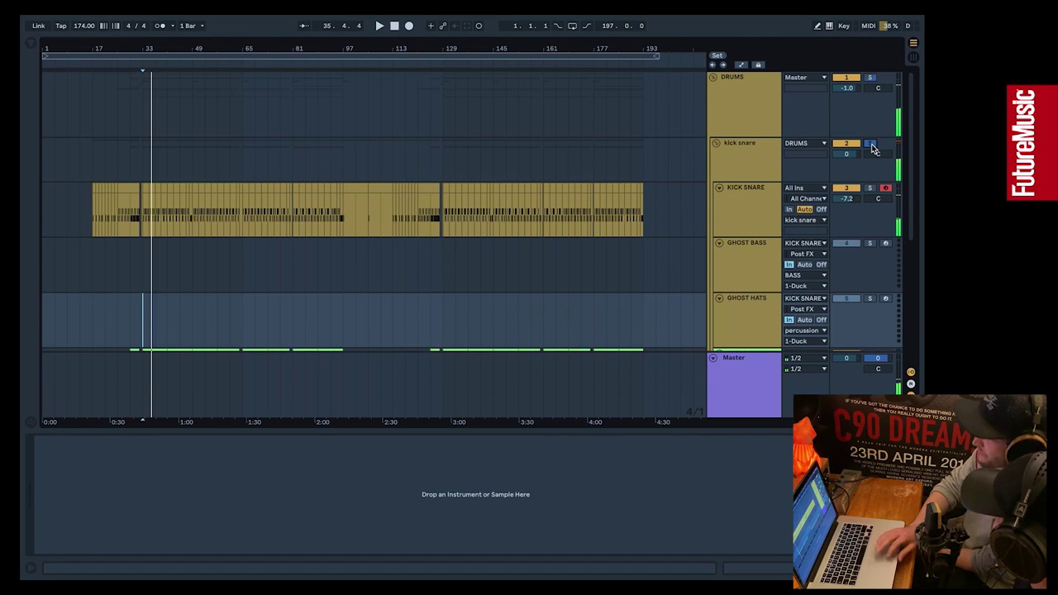
{"action": "left_click", "coordinate": [872, 145]}
{"action": "key", "text": "space"}
Reset the insert mark to bar 33 on the ghost tracks between KICK SNARE and ADDICTIVE
{"action": "left_click", "coordinate": [140, 268]}
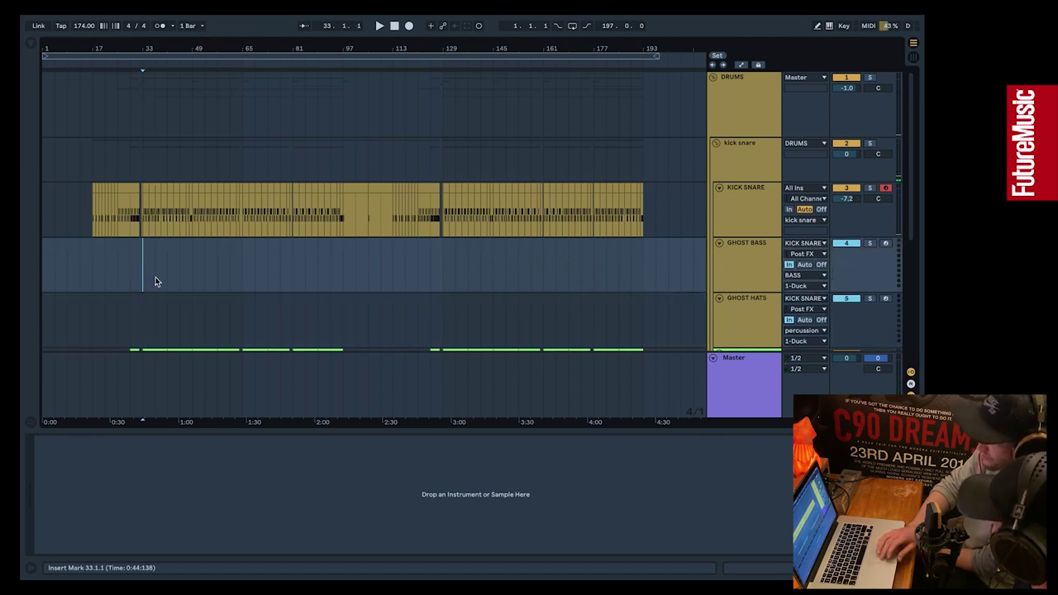
{"action": "scroll", "coordinate": [155, 277], "scroll_direction": "down", "scroll_amount": 2}
{"action": "scroll", "coordinate": [156, 282], "scroll_direction": "down", "scroll_amount": 1}
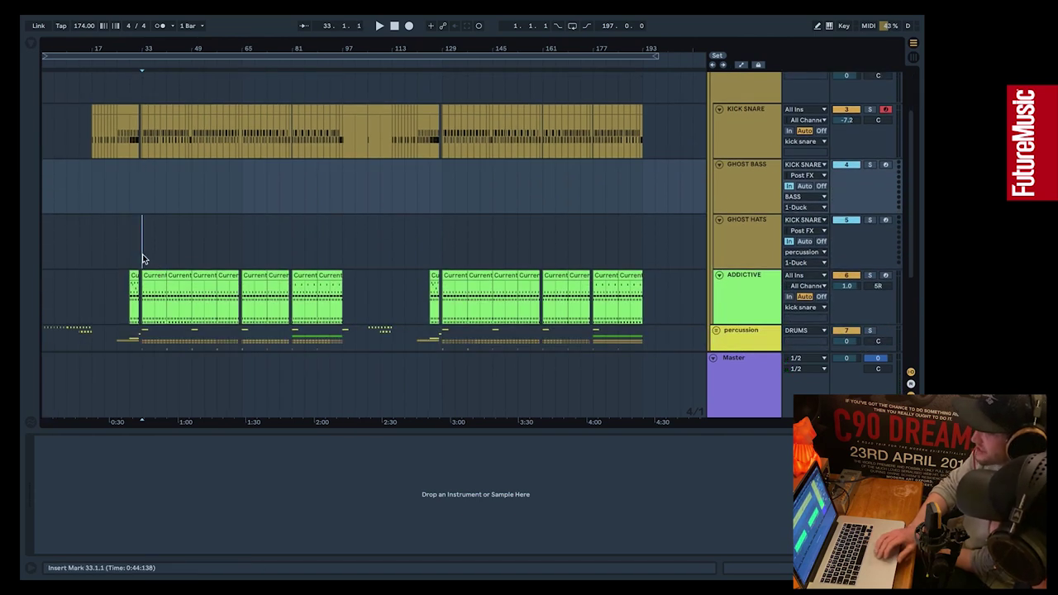
{"action": "left_click", "coordinate": [142, 256]}
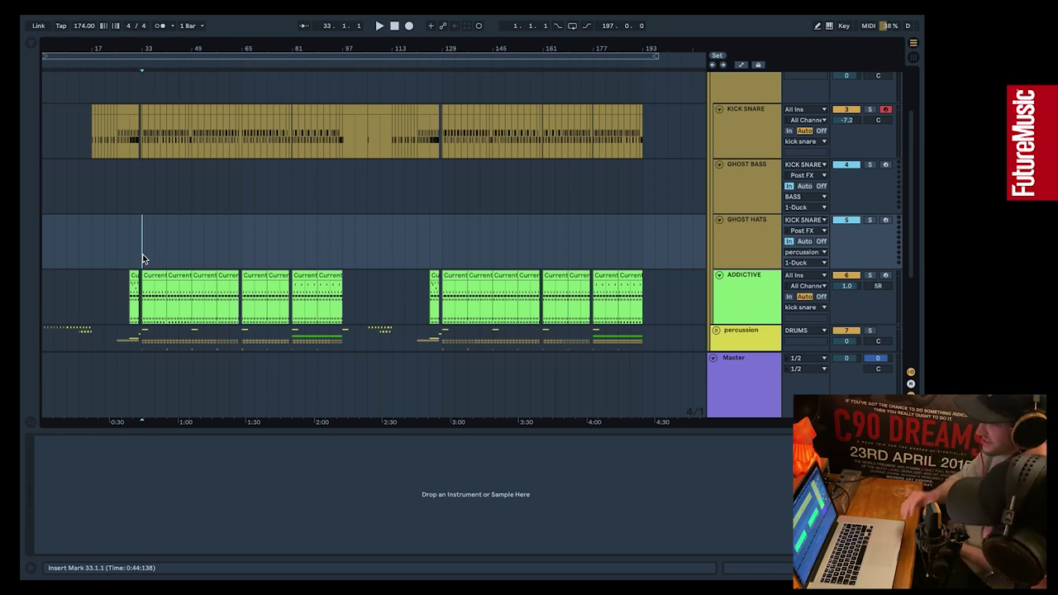
Show the percussion group's effect chain and unfold the group to reveal its tracks
{"action": "scroll", "coordinate": [143, 259], "scroll_direction": "down", "scroll_amount": 3}
{"action": "scroll", "coordinate": [143, 259], "scroll_direction": "down", "scroll_amount": 5}
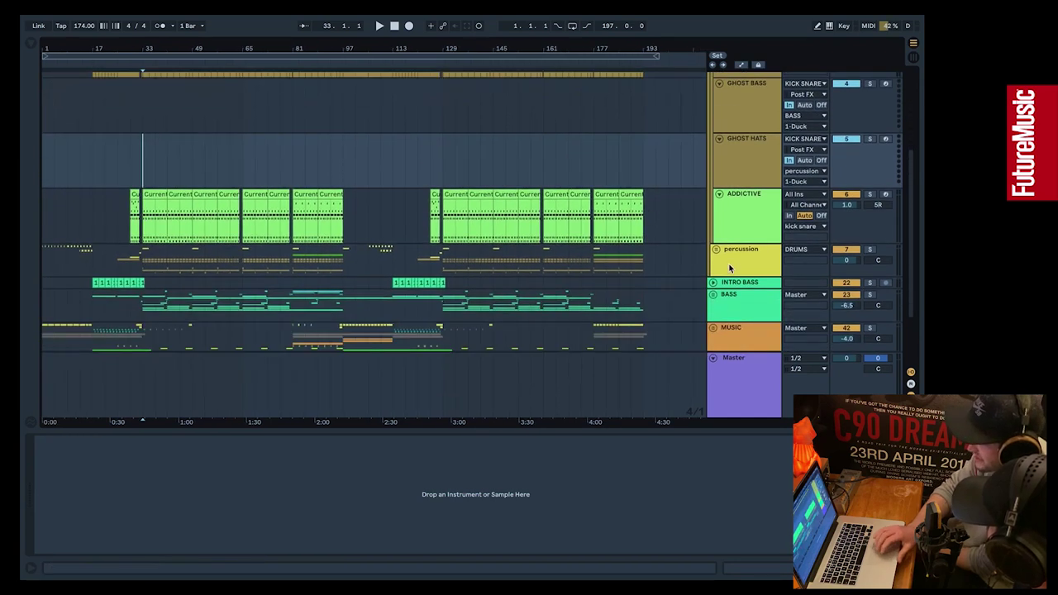
{"action": "left_click", "coordinate": [736, 257]}
{"action": "left_click", "coordinate": [717, 249]}
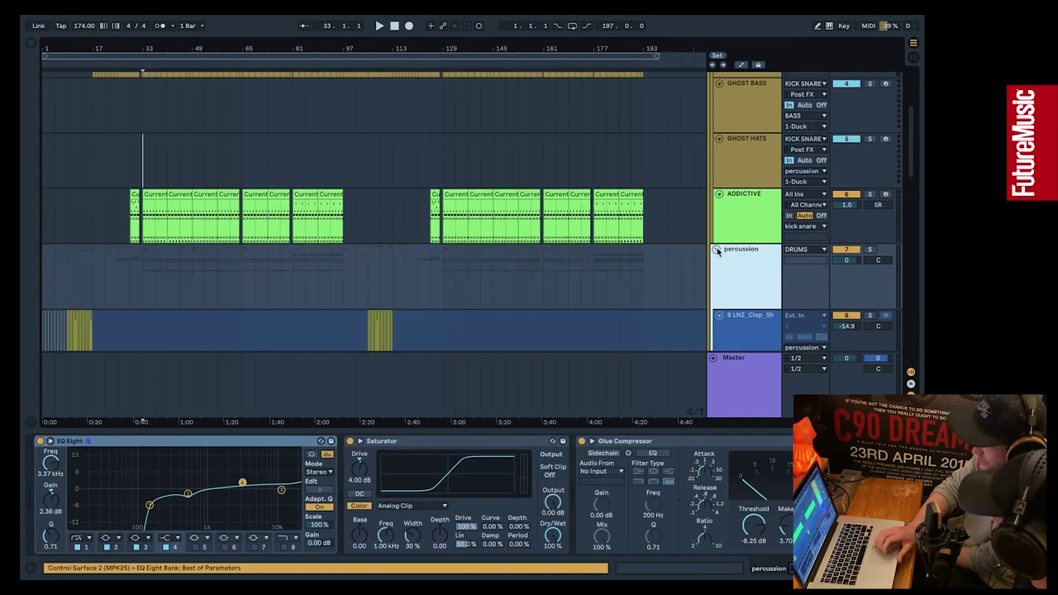
Look through the percussion group's clap, crash, 808 puncher and HAT tracks, and fold the group
{"action": "scroll", "coordinate": [331, 246], "scroll_direction": "down", "scroll_amount": 3}
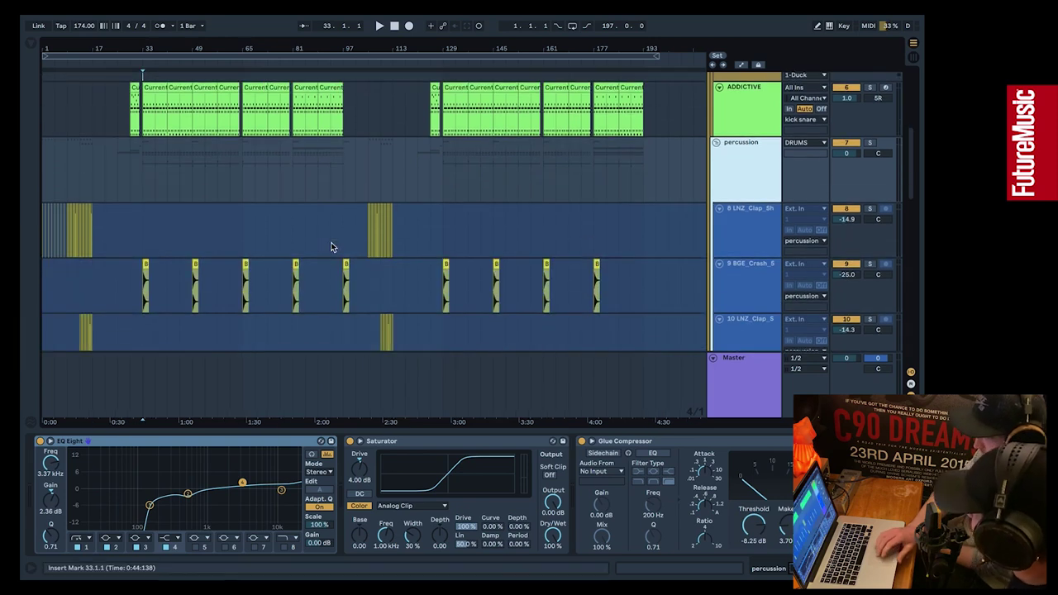
{"action": "scroll", "coordinate": [331, 246], "scroll_direction": "down", "scroll_amount": 5}
{"action": "scroll", "coordinate": [331, 247], "scroll_direction": "down", "scroll_amount": 5}
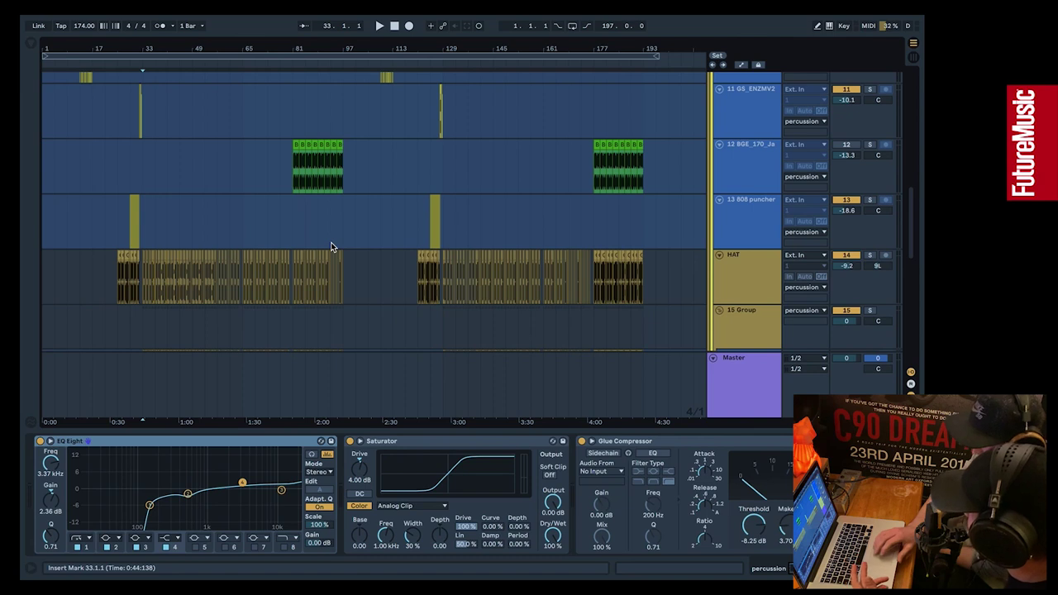
{"action": "scroll", "coordinate": [331, 246], "scroll_direction": "up", "scroll_amount": 1}
{"action": "scroll", "coordinate": [331, 246], "scroll_direction": "up", "scroll_amount": 6}
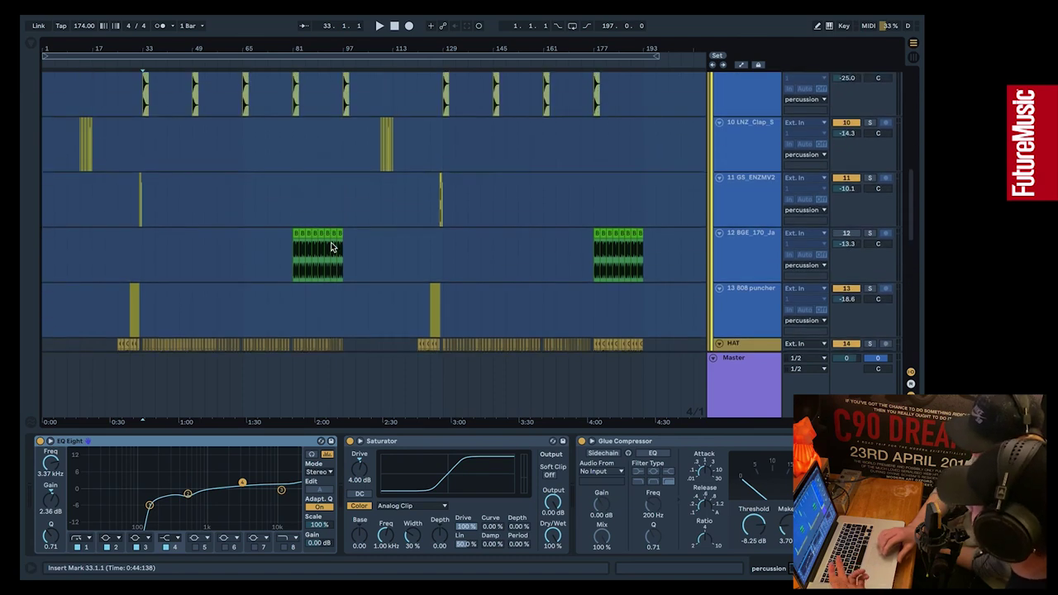
{"action": "scroll", "coordinate": [330, 243], "scroll_direction": "up", "scroll_amount": 8}
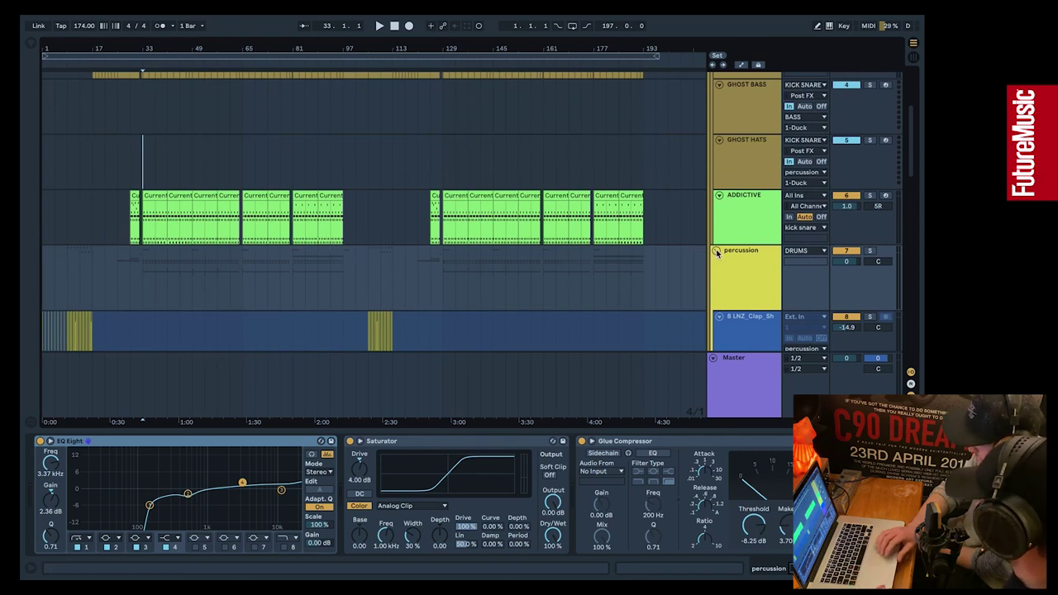
{"action": "left_click", "coordinate": [716, 252]}
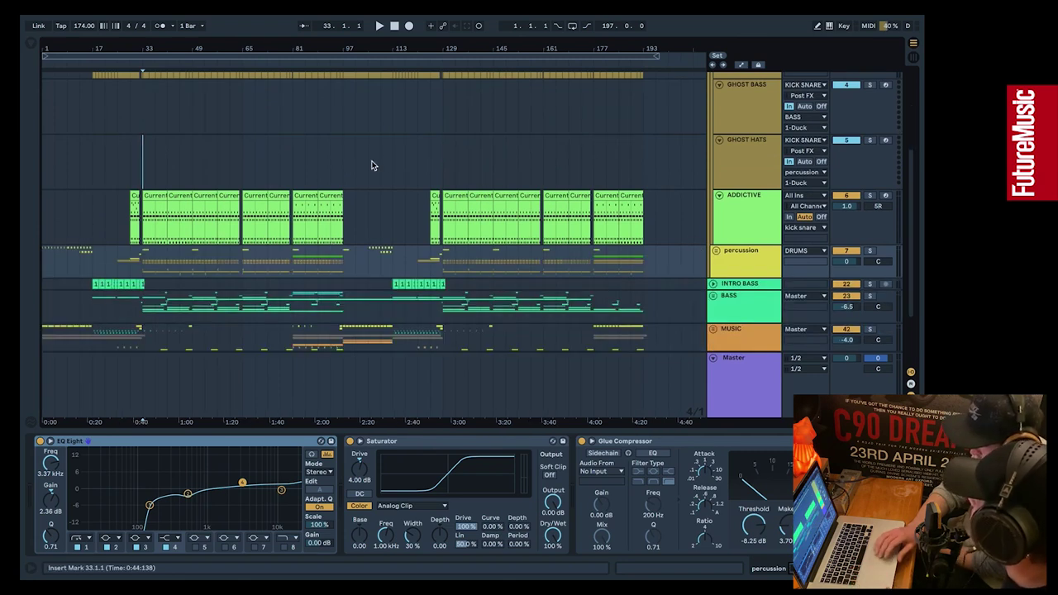
Unfold the percussion group again and bring its hat, open hat and ride tracks into view
{"action": "scroll", "coordinate": [371, 165], "scroll_direction": "up", "scroll_amount": 2}
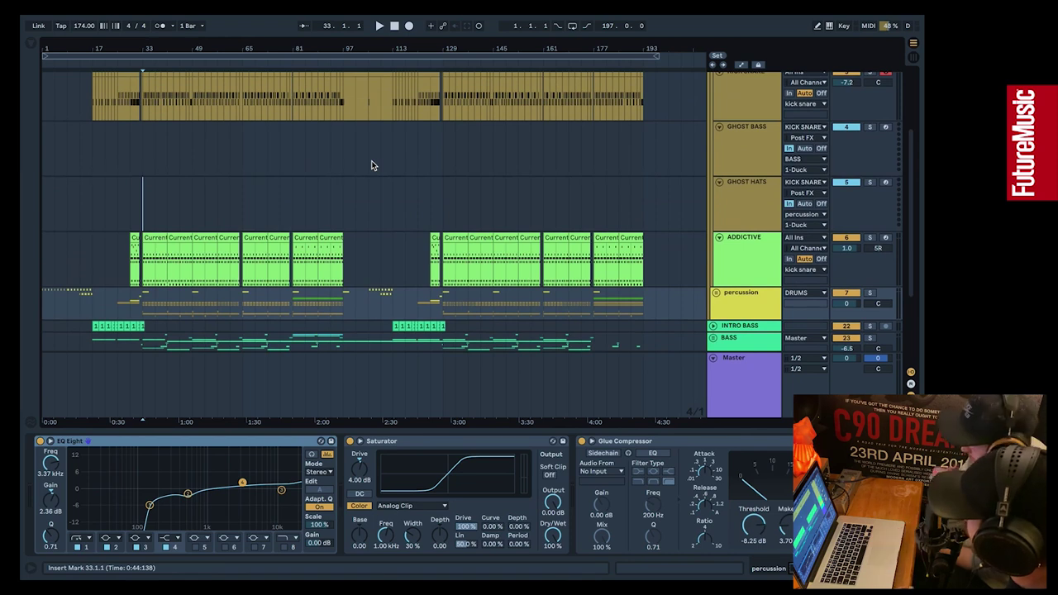
{"action": "left_click", "coordinate": [717, 295]}
{"action": "scroll", "coordinate": [477, 232], "scroll_direction": "down", "scroll_amount": 10}
{"action": "scroll", "coordinate": [477, 230], "scroll_direction": "down", "scroll_amount": 6}
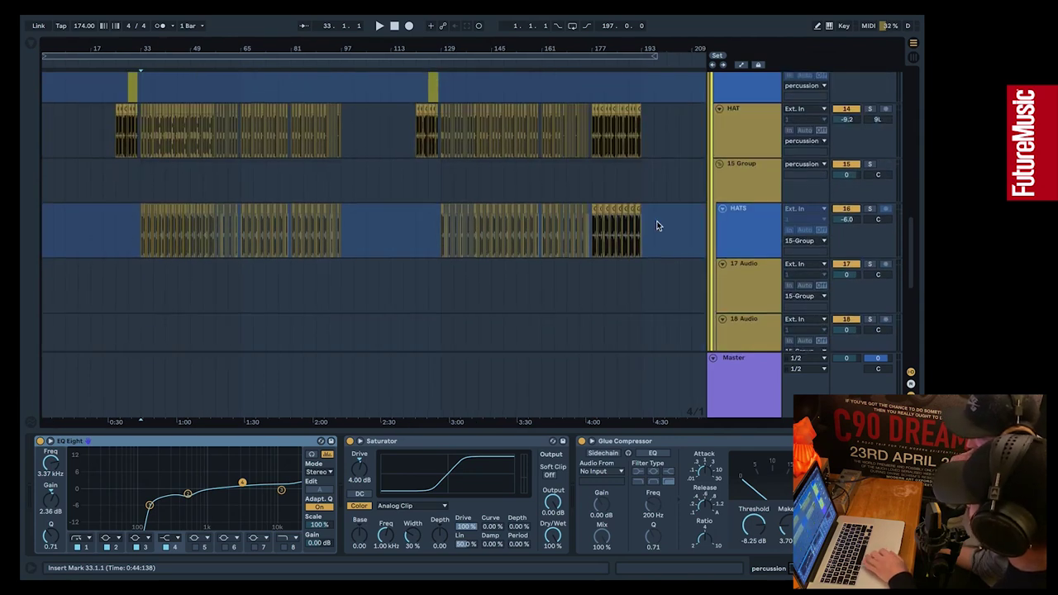
{"action": "scroll", "coordinate": [672, 238], "scroll_direction": "down", "scroll_amount": 5}
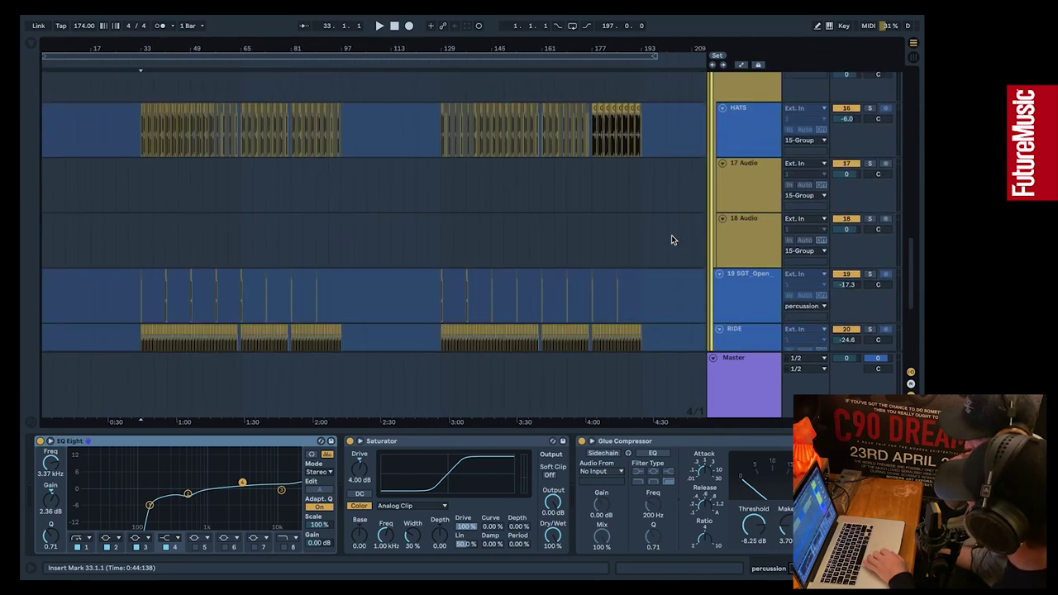
Show the RIDE track's device chain, solo the track, and play it briefly from bar 33
{"action": "left_click", "coordinate": [742, 268]}
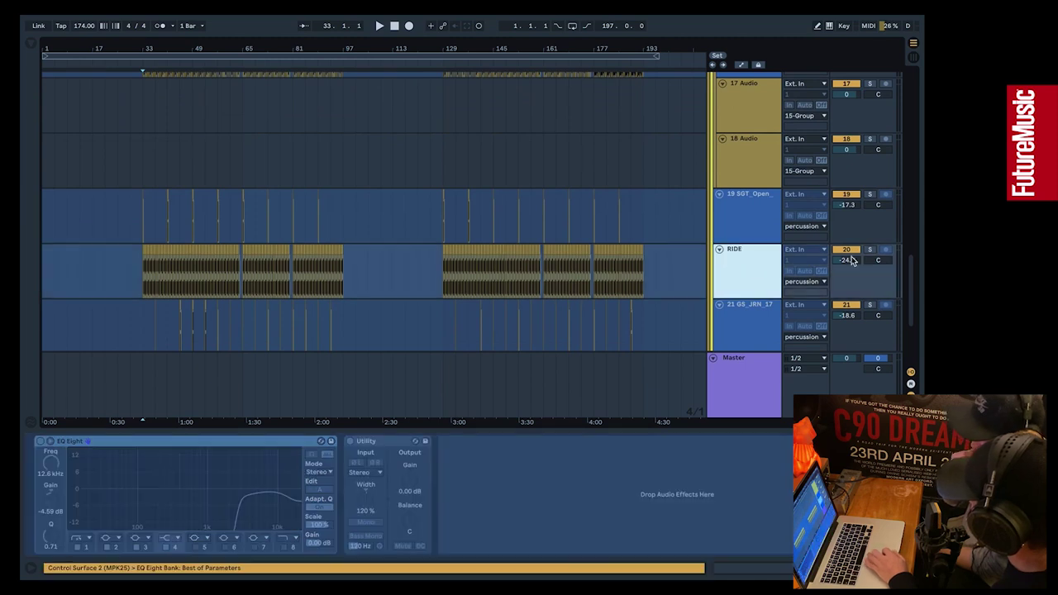
{"action": "left_click", "coordinate": [871, 250]}
{"action": "key", "text": "space"}
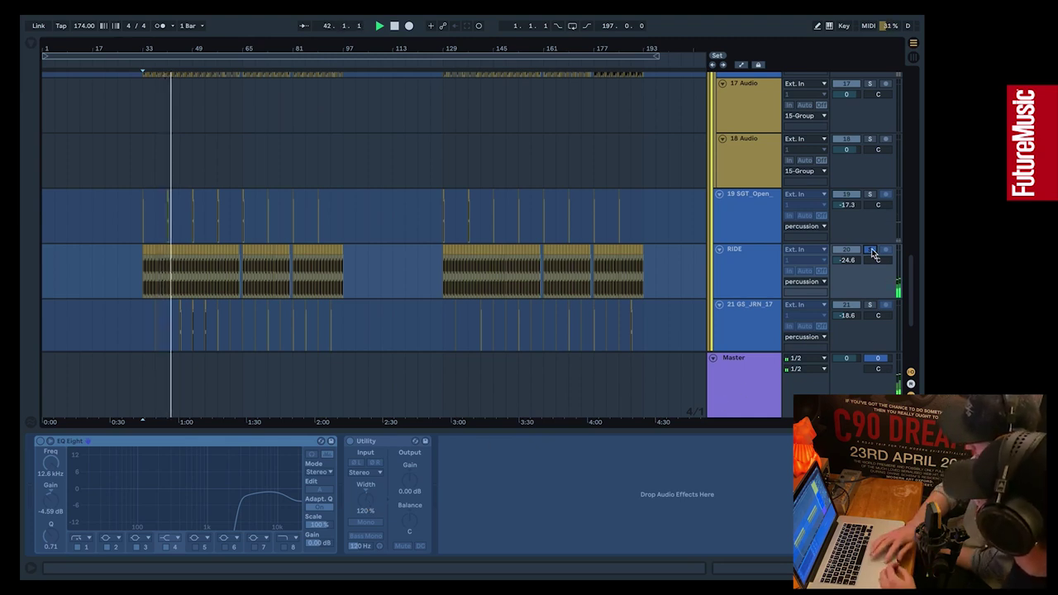
{"action": "key", "text": "space"}
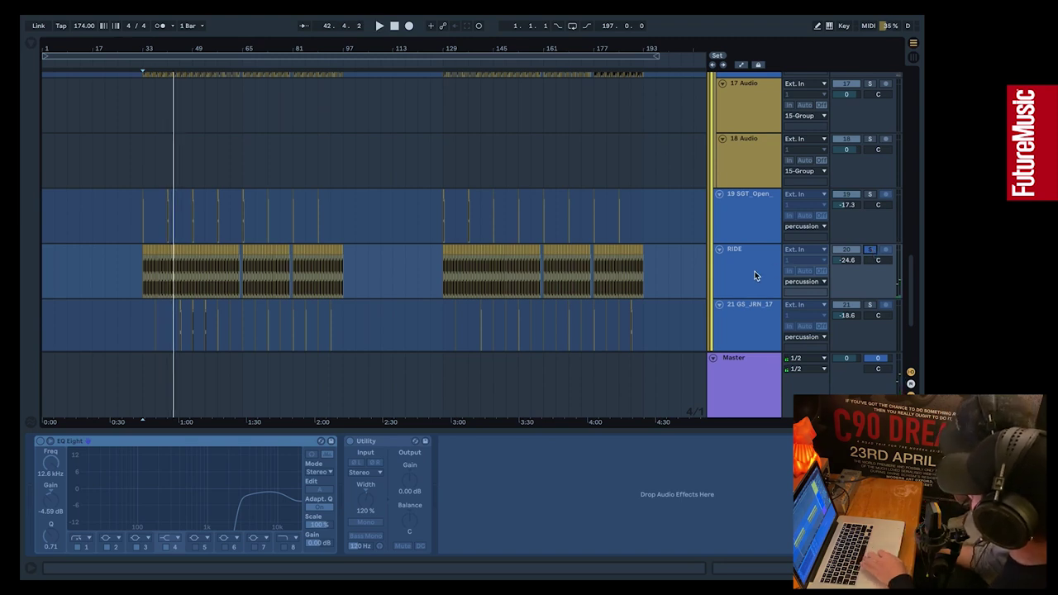
Show the HATS track's device chain, play the track soloed from bar 33, and clear the solo
{"action": "scroll", "coordinate": [744, 272], "scroll_direction": "up", "scroll_amount": 2}
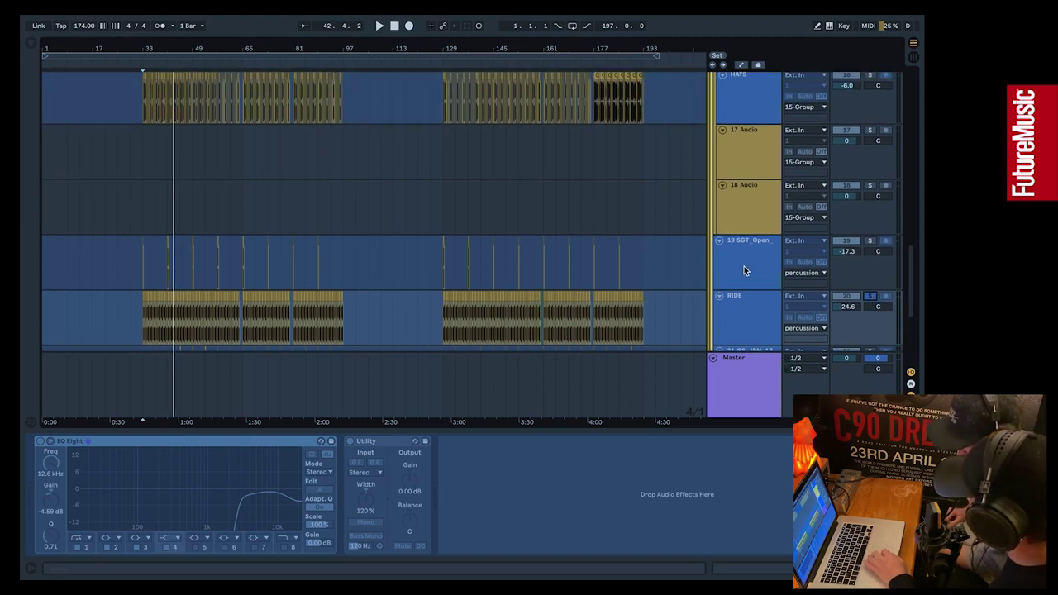
{"action": "scroll", "coordinate": [654, 280], "scroll_direction": "up", "scroll_amount": 2}
{"action": "left_click", "coordinate": [740, 135]}
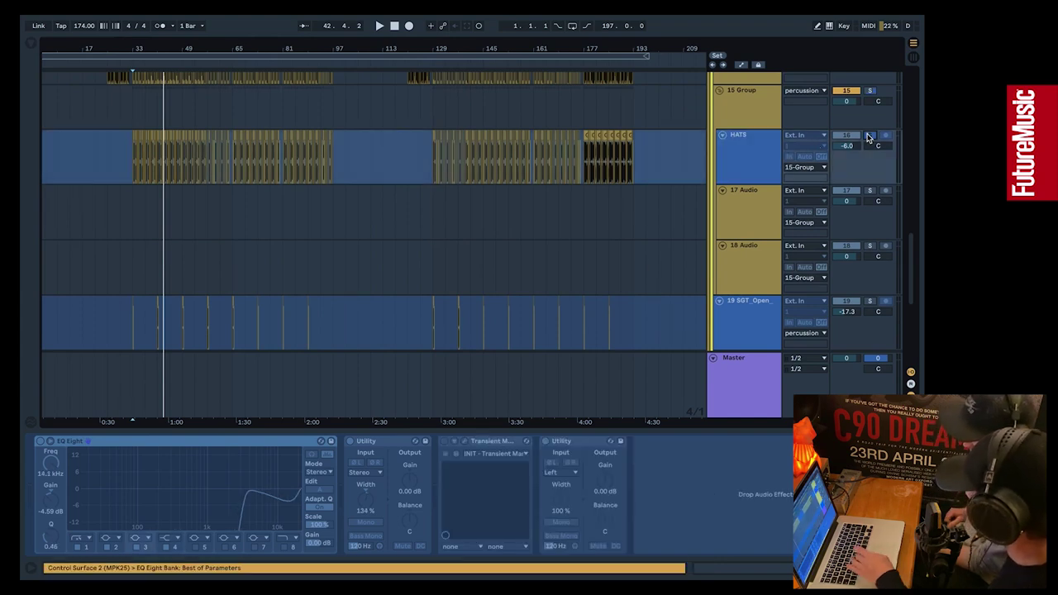
{"action": "key", "text": "space"}
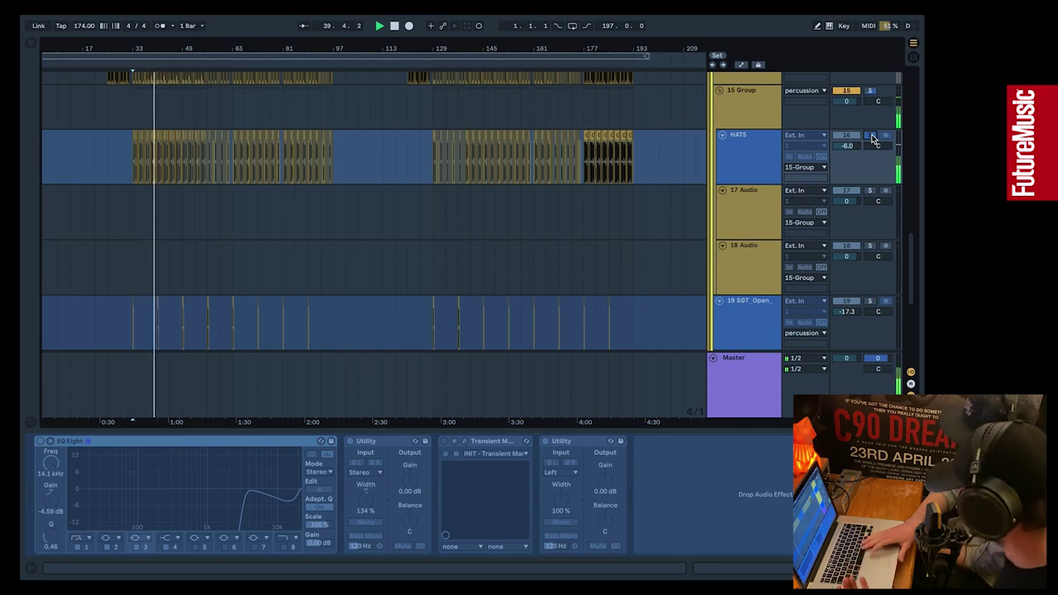
{"action": "key", "text": "space"}
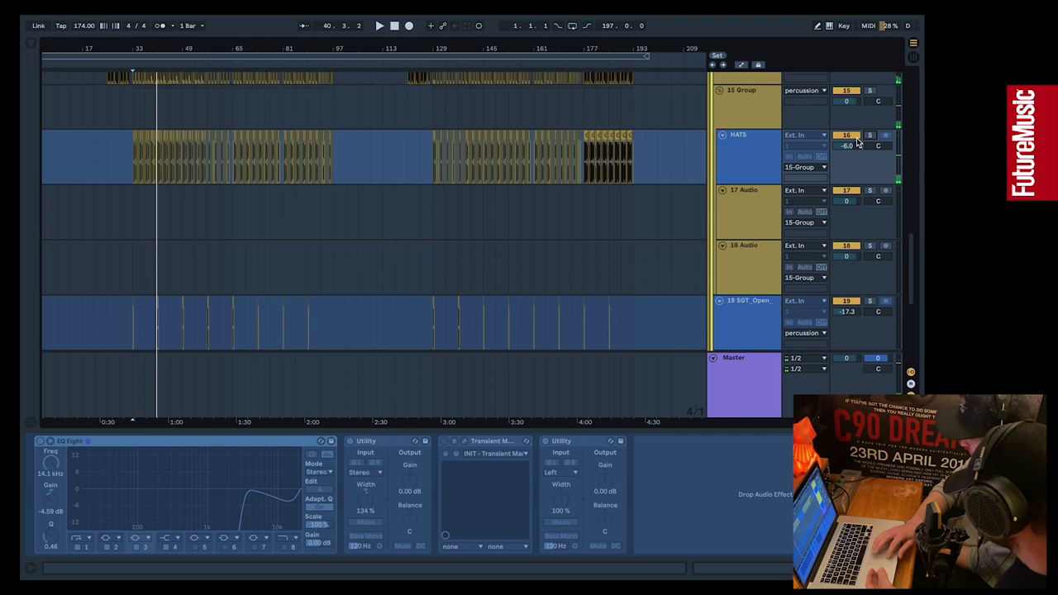
Set the insert mark to bar 33 on the DRUMS group, solo the group, and play it briefly
{"action": "left_click", "coordinate": [139, 218]}
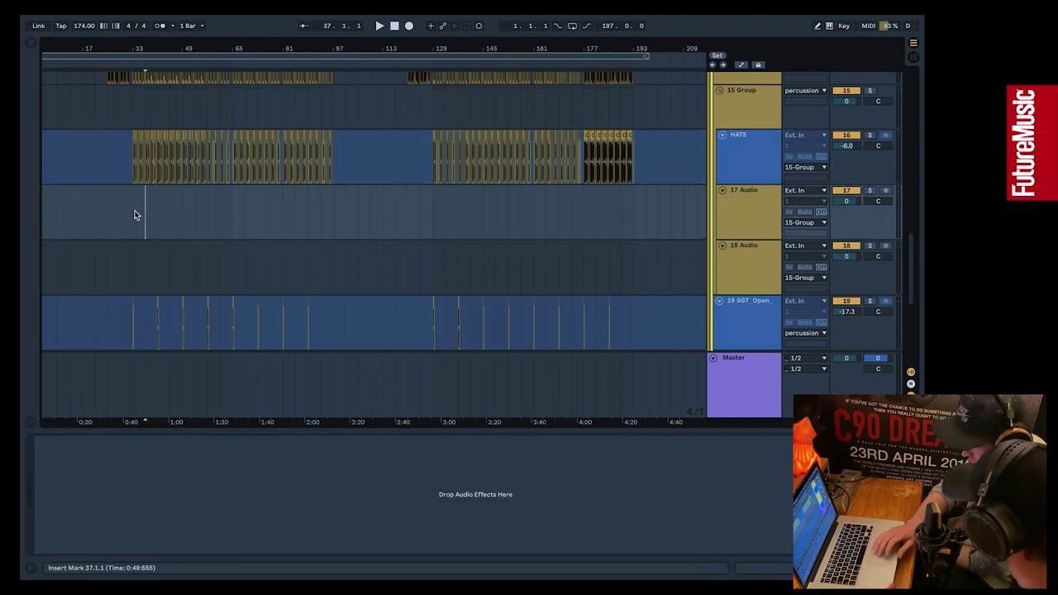
{"action": "scroll", "coordinate": [136, 215], "scroll_direction": "up", "scroll_amount": 10}
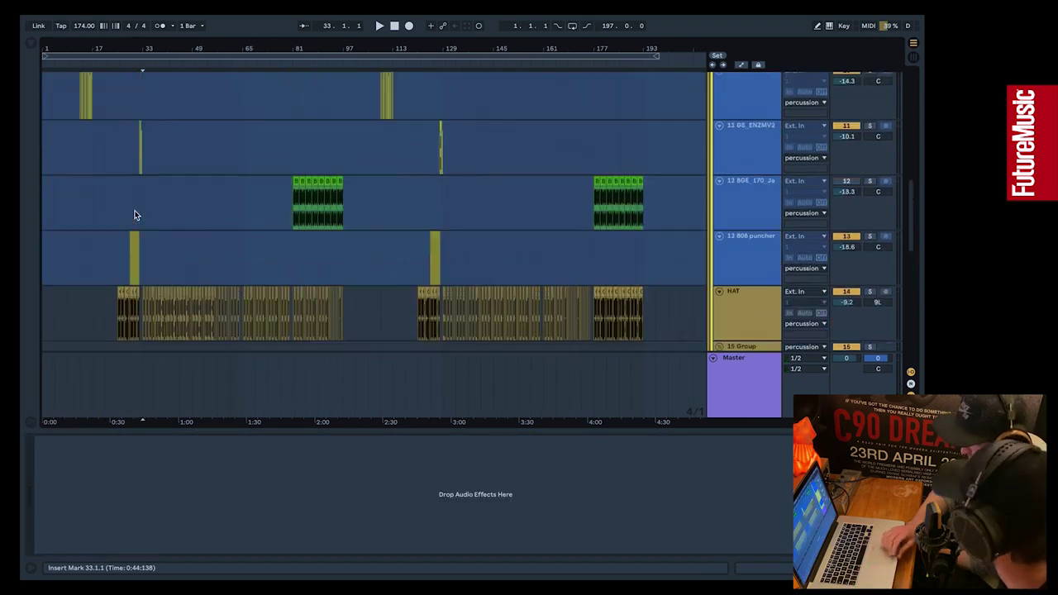
{"action": "scroll", "coordinate": [136, 216], "scroll_direction": "up", "scroll_amount": 10}
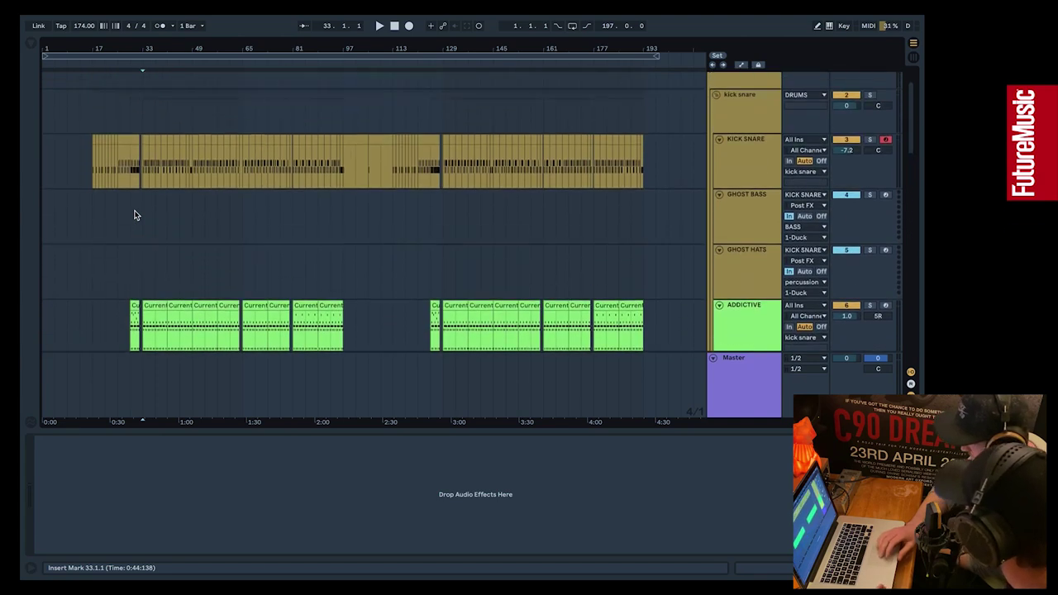
{"action": "left_click", "coordinate": [142, 116]}
{"action": "left_click", "coordinate": [871, 77]}
{"action": "key", "text": "space"}
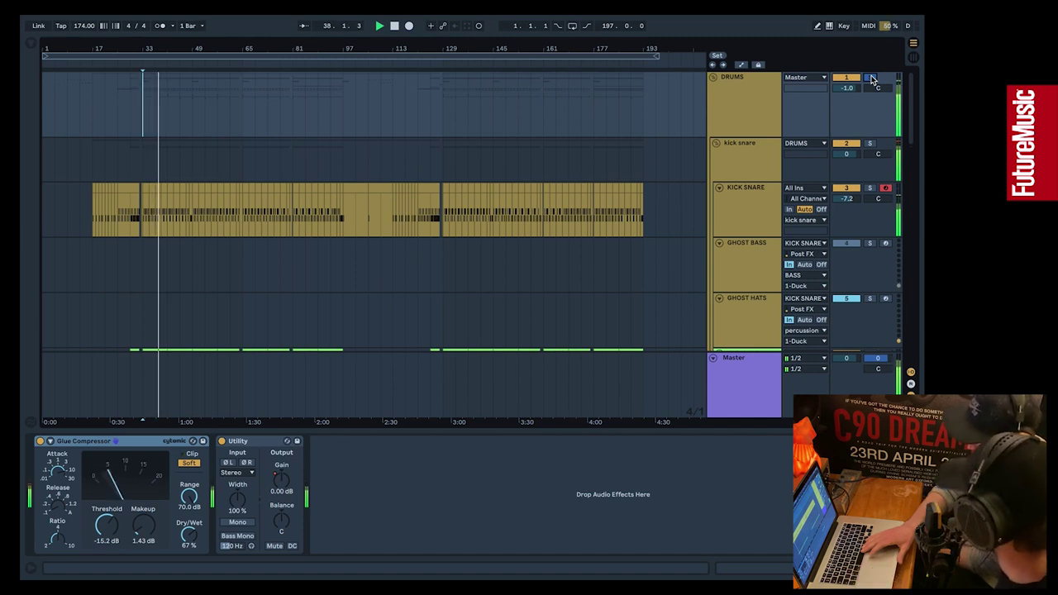
{"action": "key", "text": "space"}
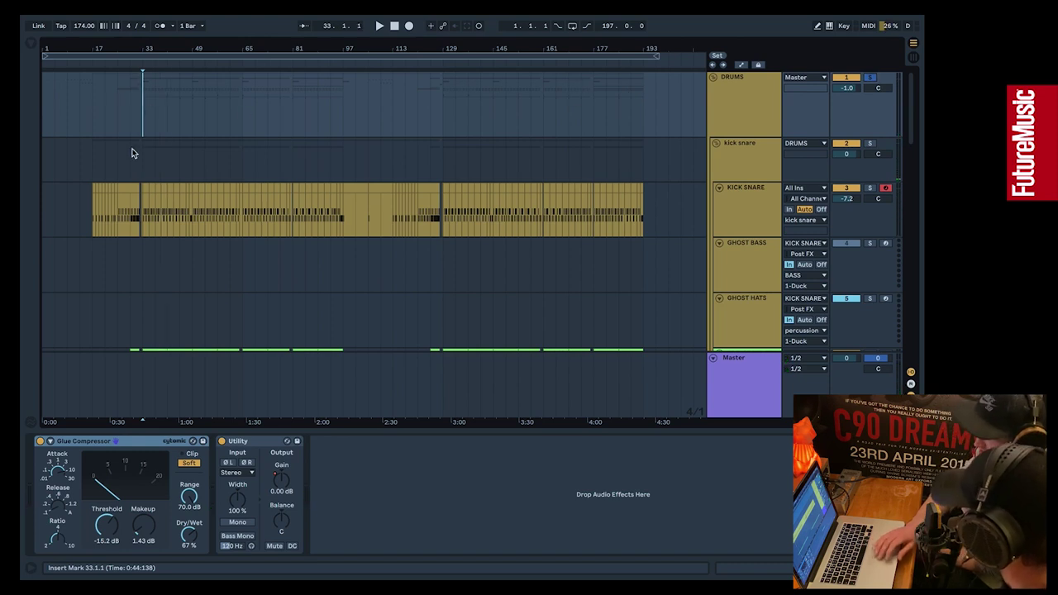
Examine the DRUMS group's layers from ADDICTIVE through the percussion clap, crash, hat and ride tracks
{"action": "scroll", "coordinate": [136, 154], "scroll_direction": "down", "scroll_amount": 5}
{"action": "scroll", "coordinate": [136, 151], "scroll_direction": "down", "scroll_amount": 2}
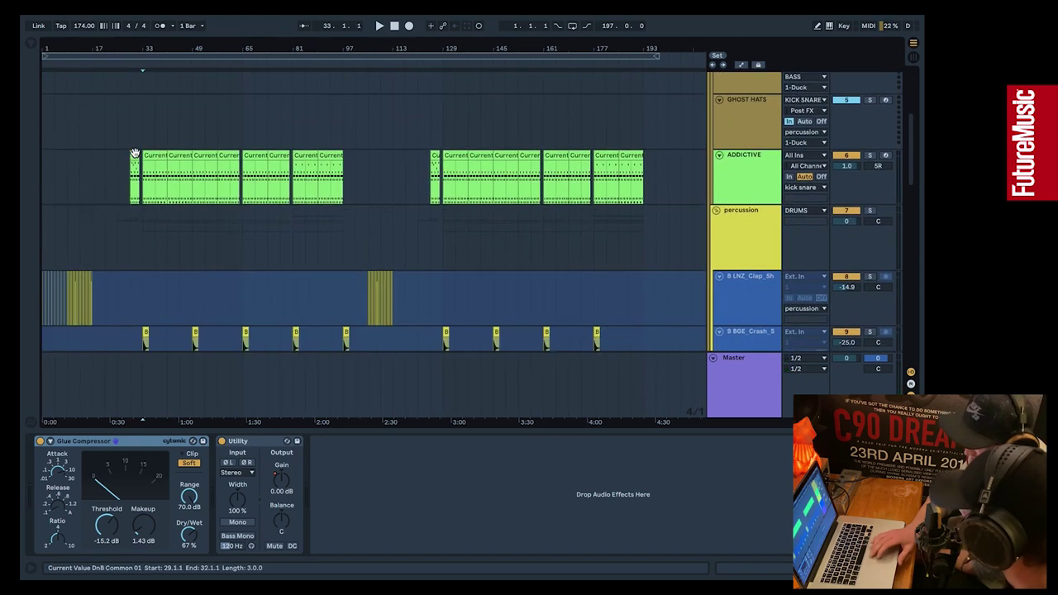
{"action": "scroll", "coordinate": [148, 124], "scroll_direction": "down", "scroll_amount": 3}
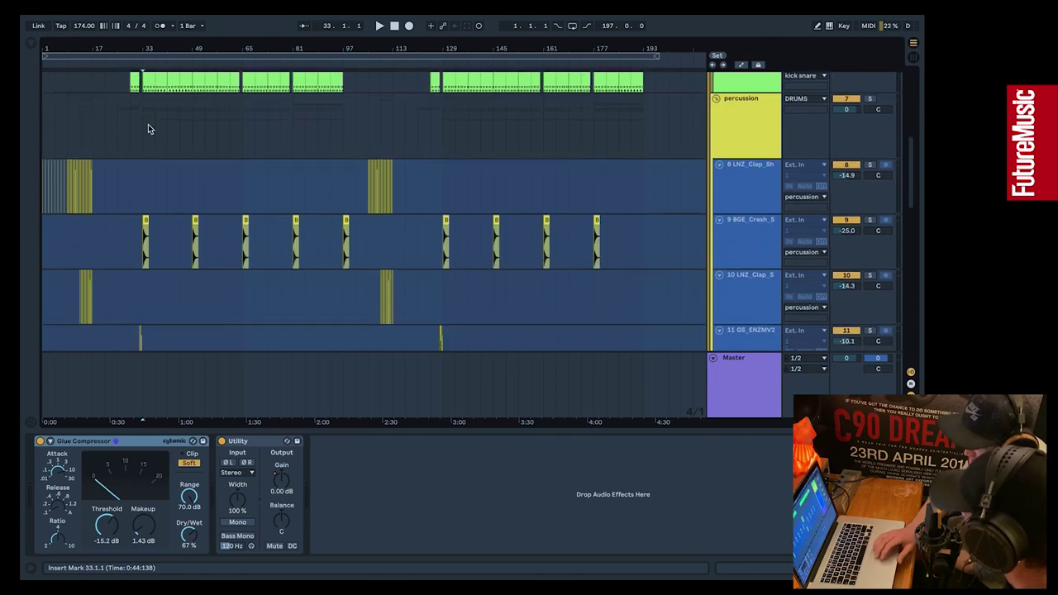
{"action": "scroll", "coordinate": [149, 129], "scroll_direction": "down", "scroll_amount": 5}
{"action": "scroll", "coordinate": [148, 128], "scroll_direction": "down", "scroll_amount": 1}
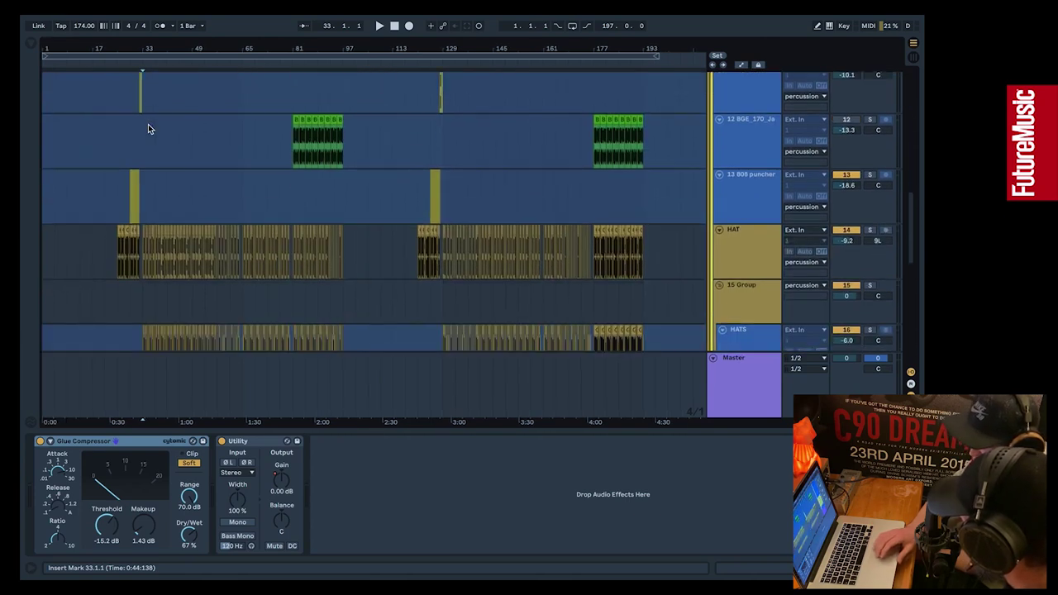
{"action": "scroll", "coordinate": [148, 124], "scroll_direction": "down", "scroll_amount": 3}
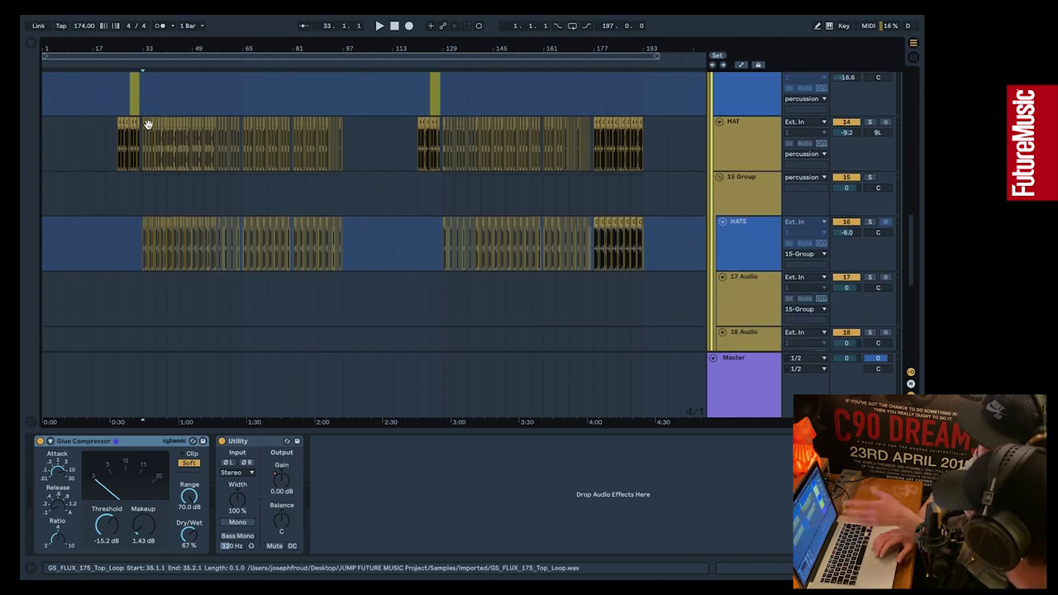
{"action": "scroll", "coordinate": [150, 128], "scroll_direction": "down", "scroll_amount": 1}
{"action": "scroll", "coordinate": [148, 124], "scroll_direction": "down", "scroll_amount": 2}
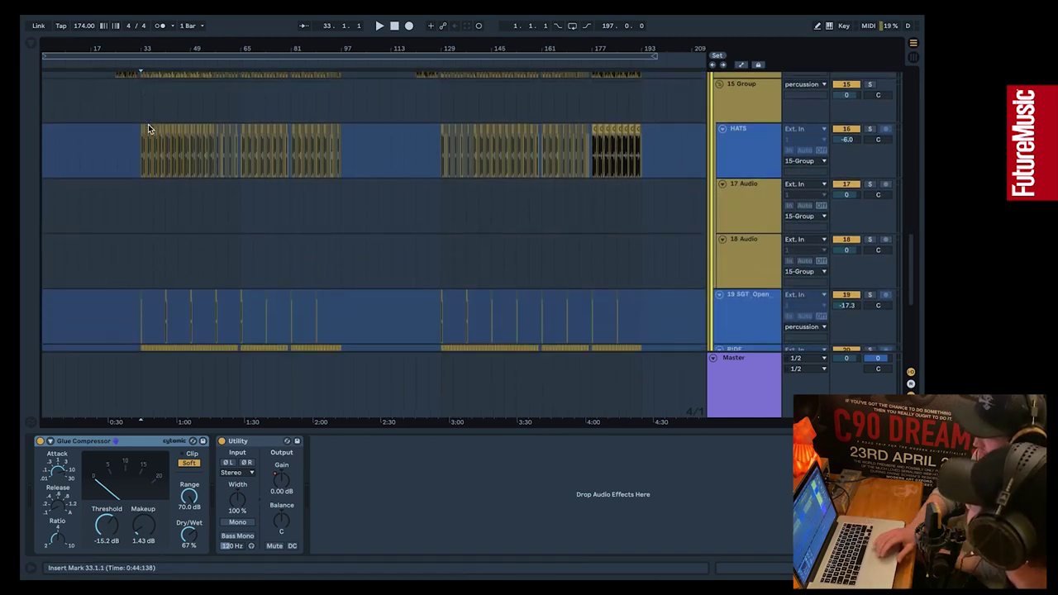
{"action": "scroll", "coordinate": [148, 124], "scroll_direction": "up", "scroll_amount": 6}
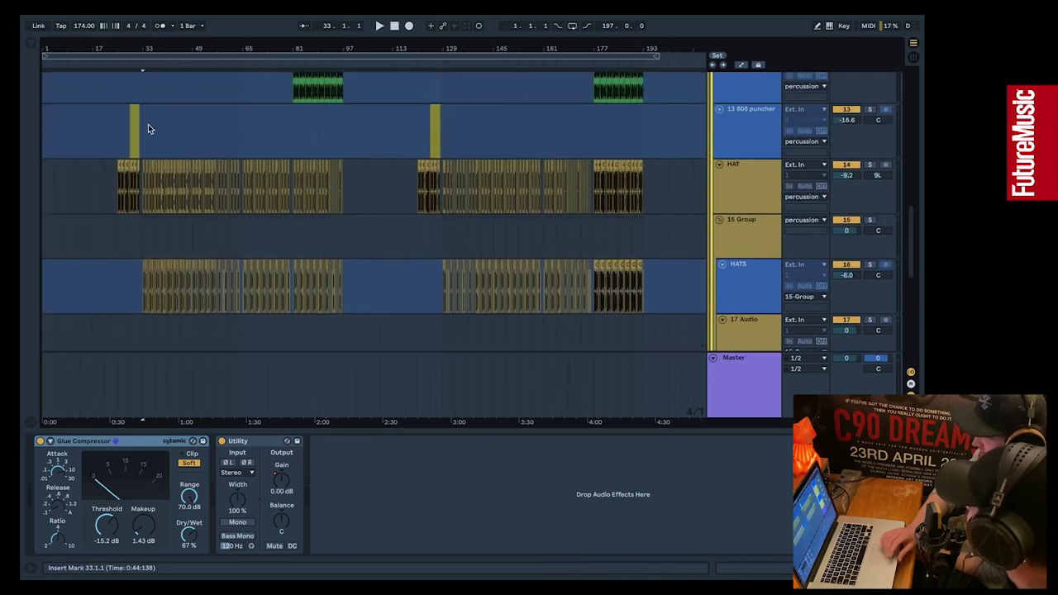
{"action": "scroll", "coordinate": [148, 127], "scroll_direction": "up", "scroll_amount": 5}
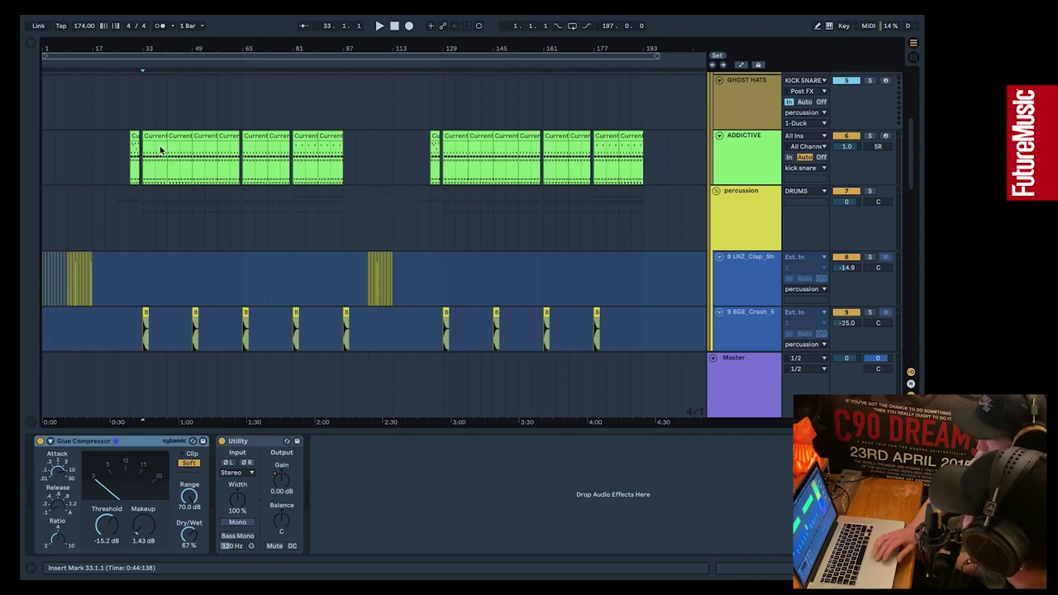
Place the insert mark at bar 33 on GHOST HATS and review the kick snare group's tracks
{"action": "left_click", "coordinate": [142, 110]}
{"action": "scroll", "coordinate": [144, 124], "scroll_direction": "up", "scroll_amount": 3}
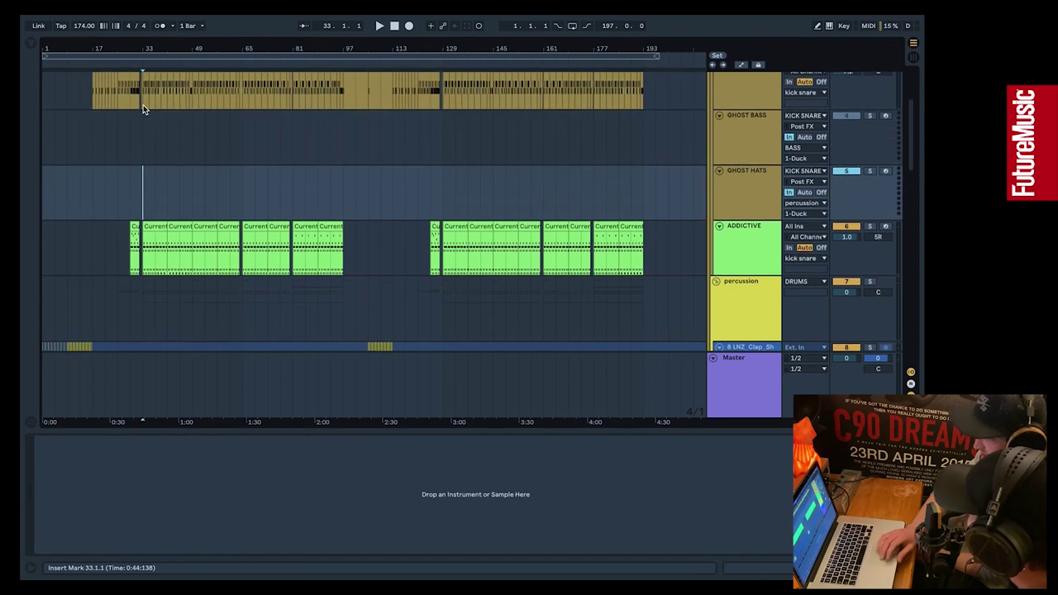
{"action": "scroll", "coordinate": [145, 132], "scroll_direction": "up", "scroll_amount": 2}
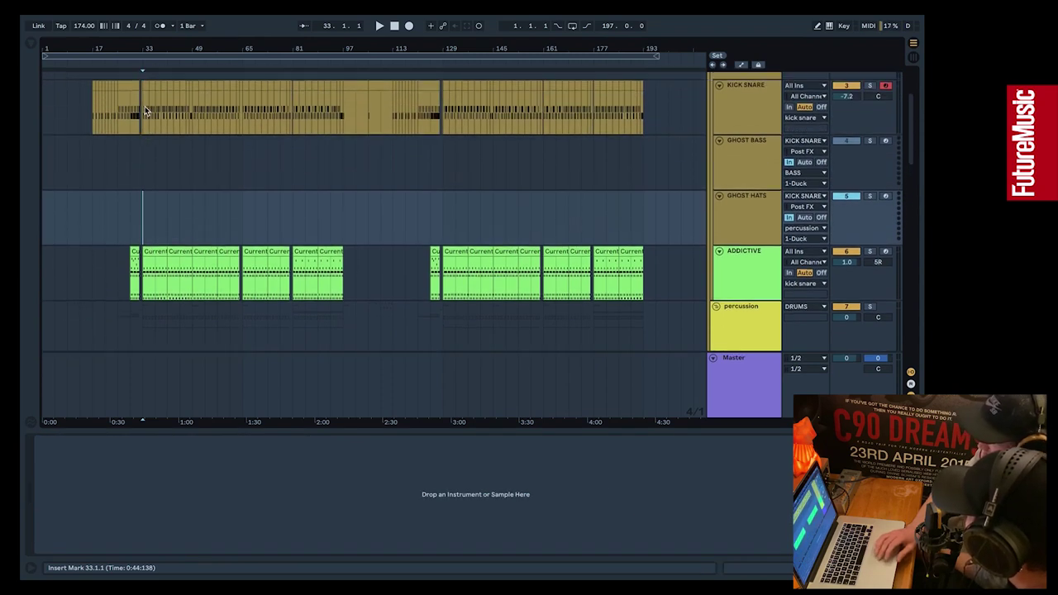
{"action": "scroll", "coordinate": [143, 104], "scroll_direction": "up", "scroll_amount": 3}
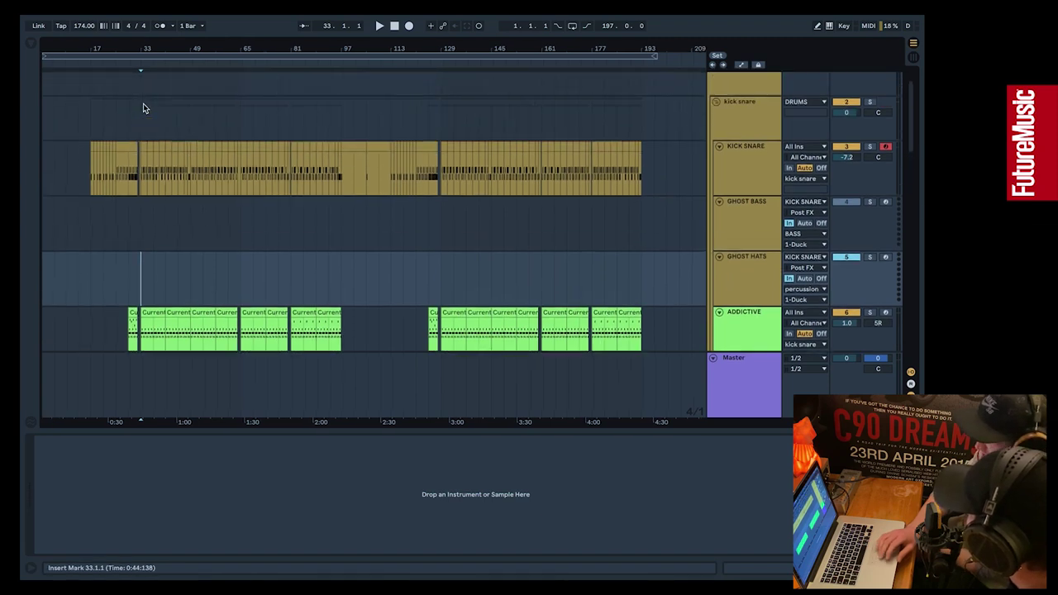
{"action": "scroll", "coordinate": [143, 103], "scroll_direction": "up", "scroll_amount": 2}
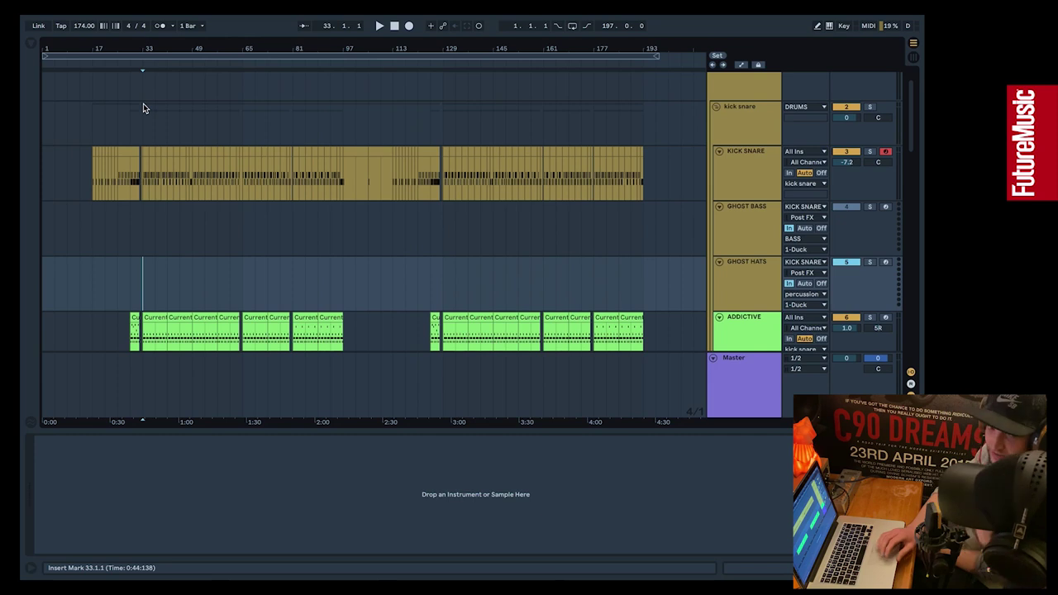
{"action": "scroll", "coordinate": [143, 107], "scroll_direction": "down", "scroll_amount": 1}
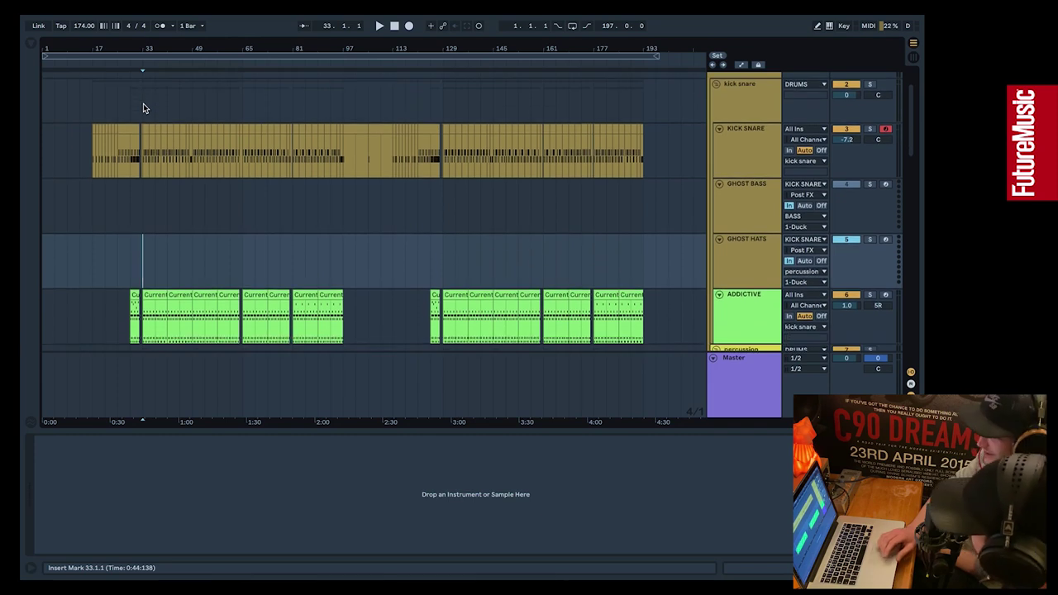
Move the insert mark to bar 33 on GHOST BASS and select that track to examine its routing
{"action": "left_click", "coordinate": [144, 210]}
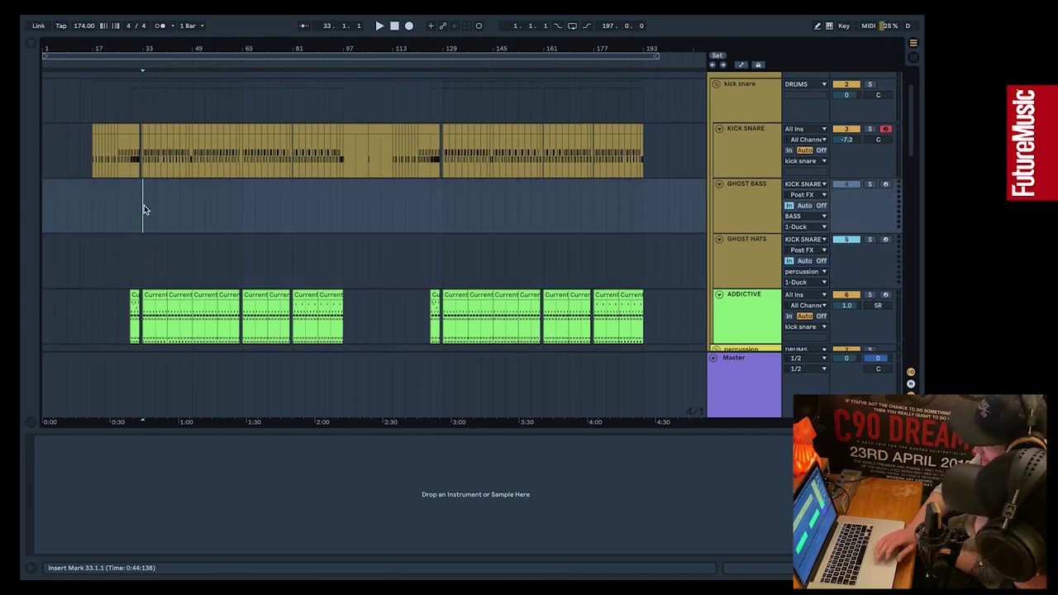
{"action": "left_click", "coordinate": [736, 196]}
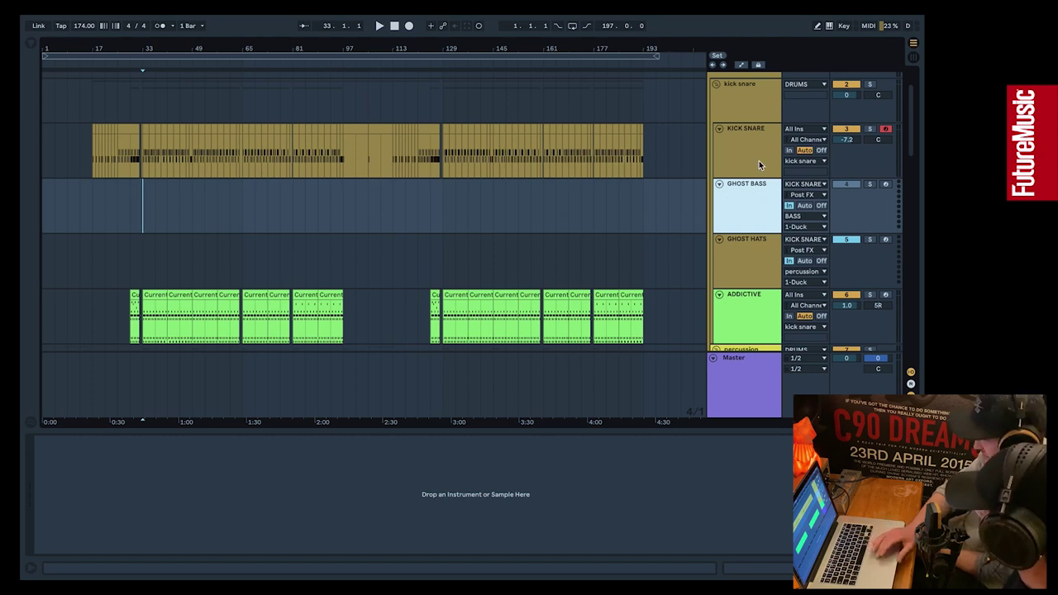
{"action": "scroll", "coordinate": [754, 199], "scroll_direction": "down", "scroll_amount": 1}
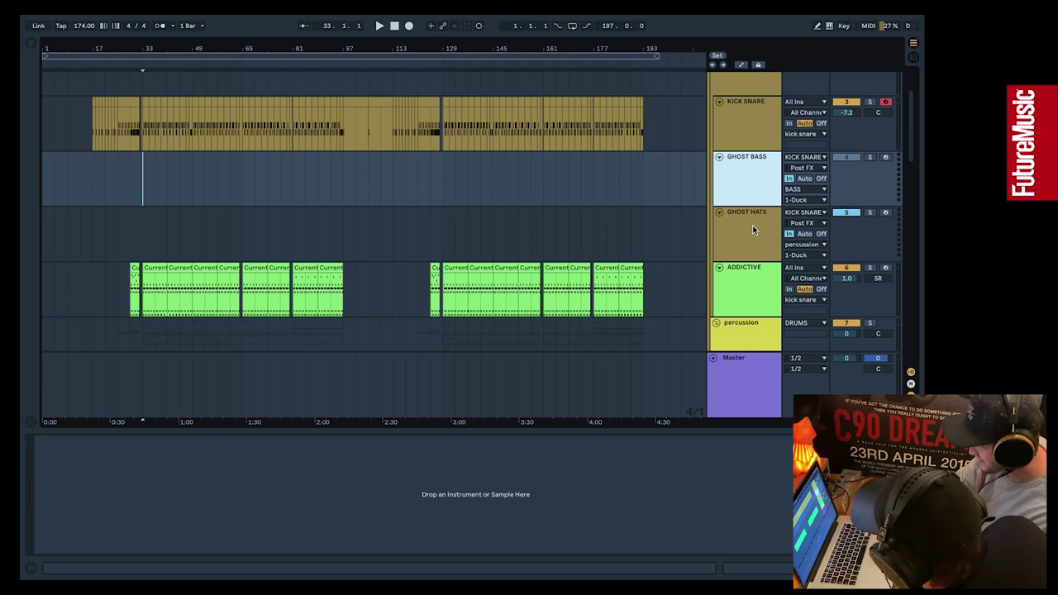
Compare the input and output routing of the GHOST HATS and GHOST BASS tracks
{"action": "left_click", "coordinate": [753, 225]}
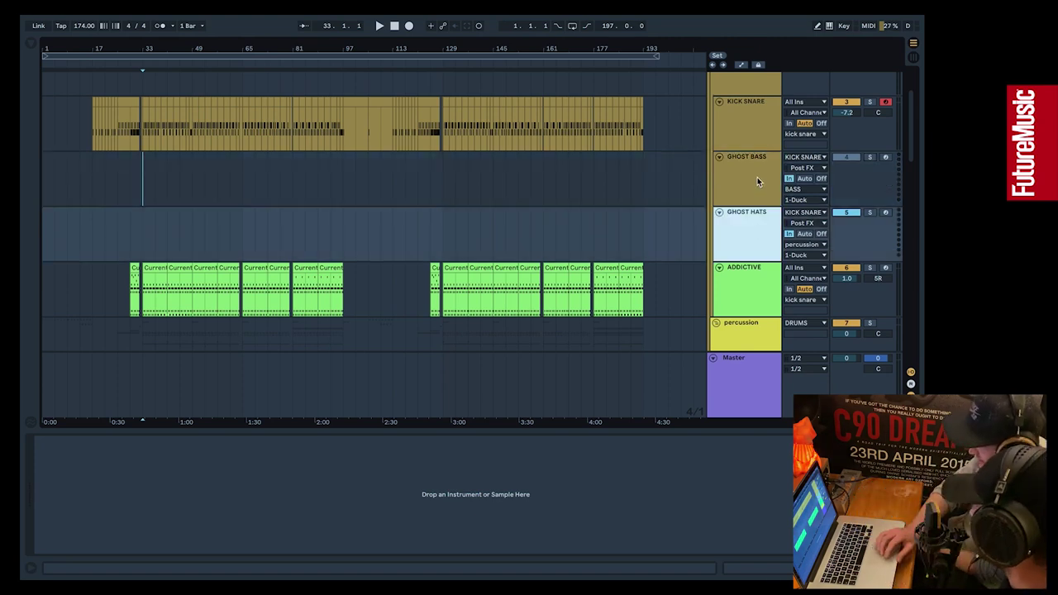
{"action": "left_click", "coordinate": [756, 176]}
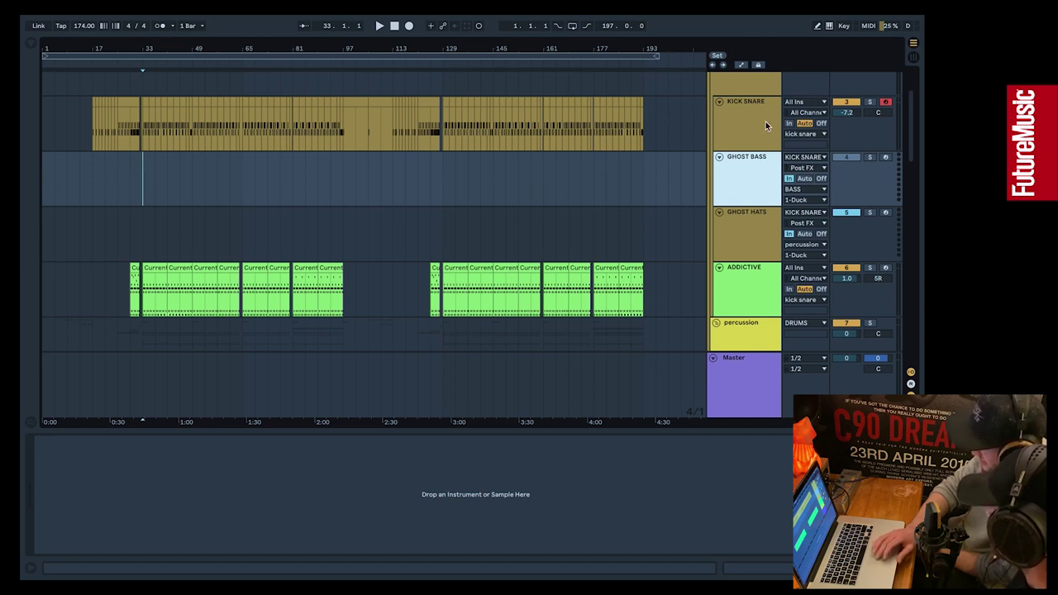
{"action": "left_click", "coordinate": [744, 229]}
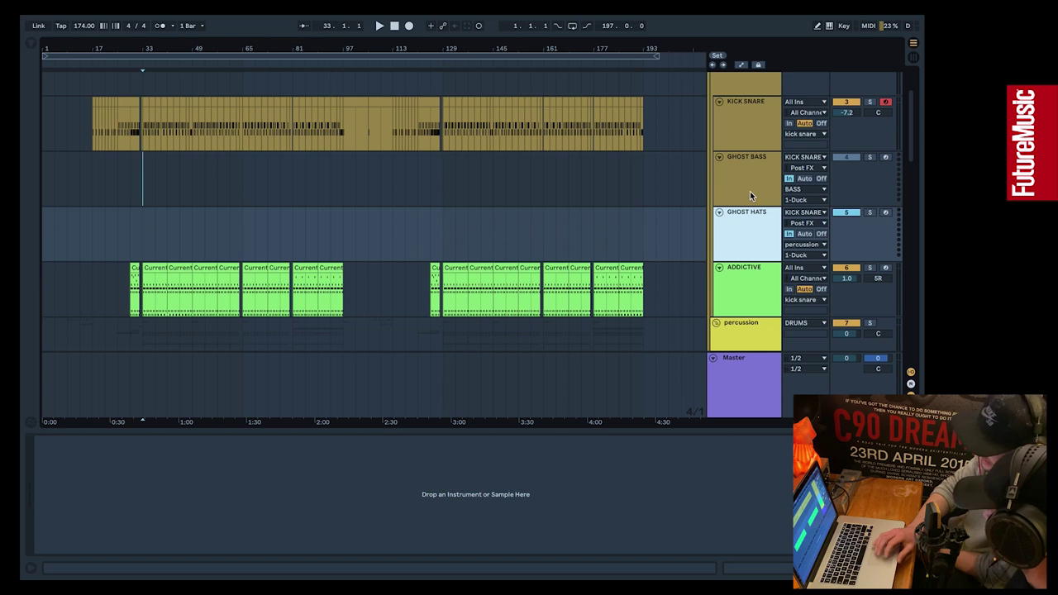
{"action": "left_click", "coordinate": [751, 195]}
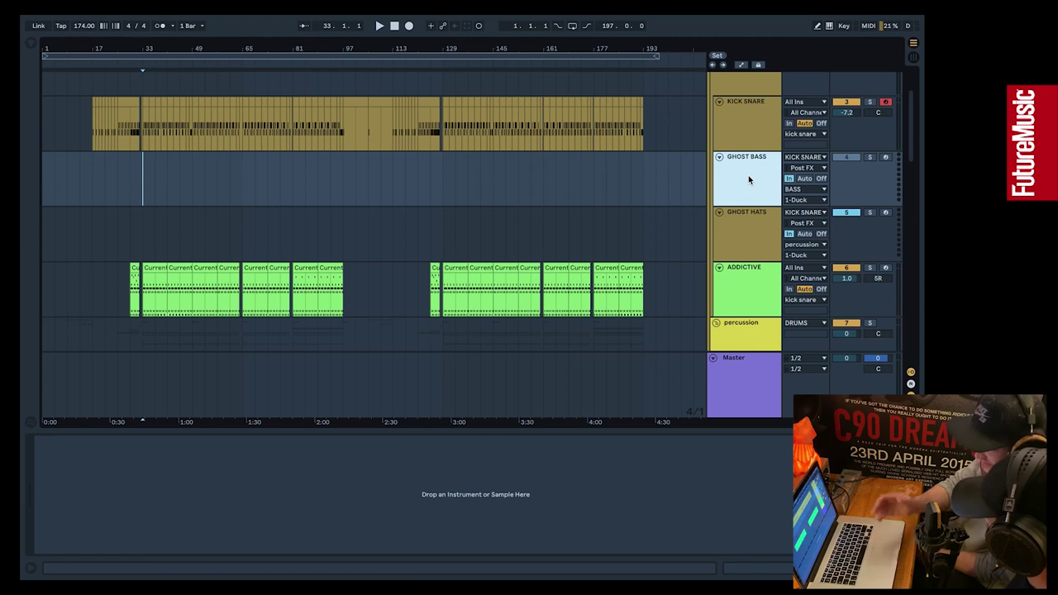
Open the Duck plug-in on the BASS group, bend the initial rise of its ducking curve slightly upward, and close it
{"action": "scroll", "coordinate": [749, 179], "scroll_direction": "down", "scroll_amount": 1}
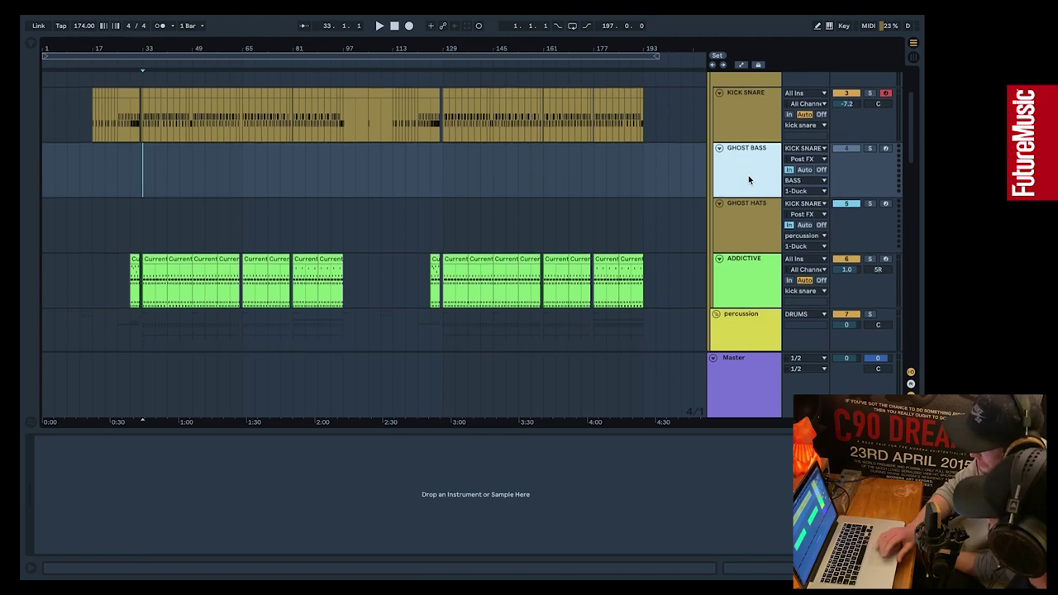
{"action": "scroll", "coordinate": [750, 179], "scroll_direction": "down", "scroll_amount": 1}
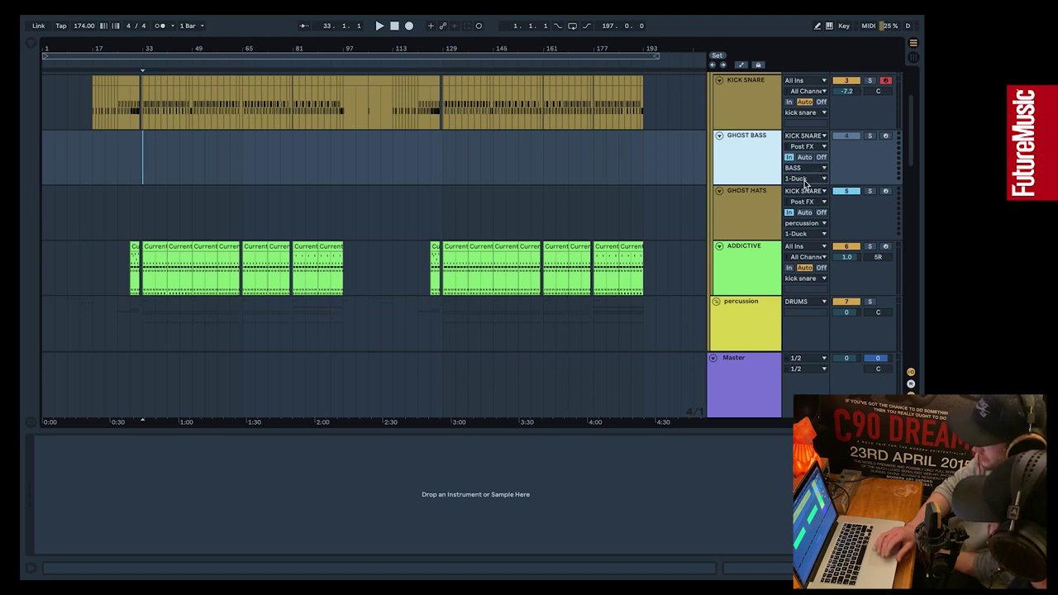
{"action": "scroll", "coordinate": [739, 173], "scroll_direction": "down", "scroll_amount": 4}
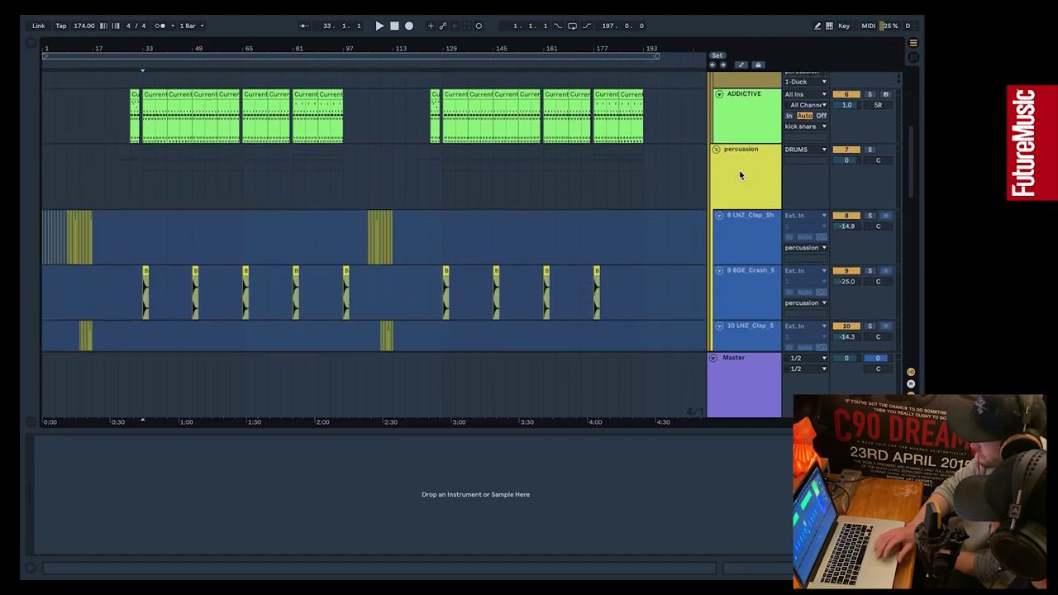
{"action": "scroll", "coordinate": [740, 171], "scroll_direction": "down", "scroll_amount": 15}
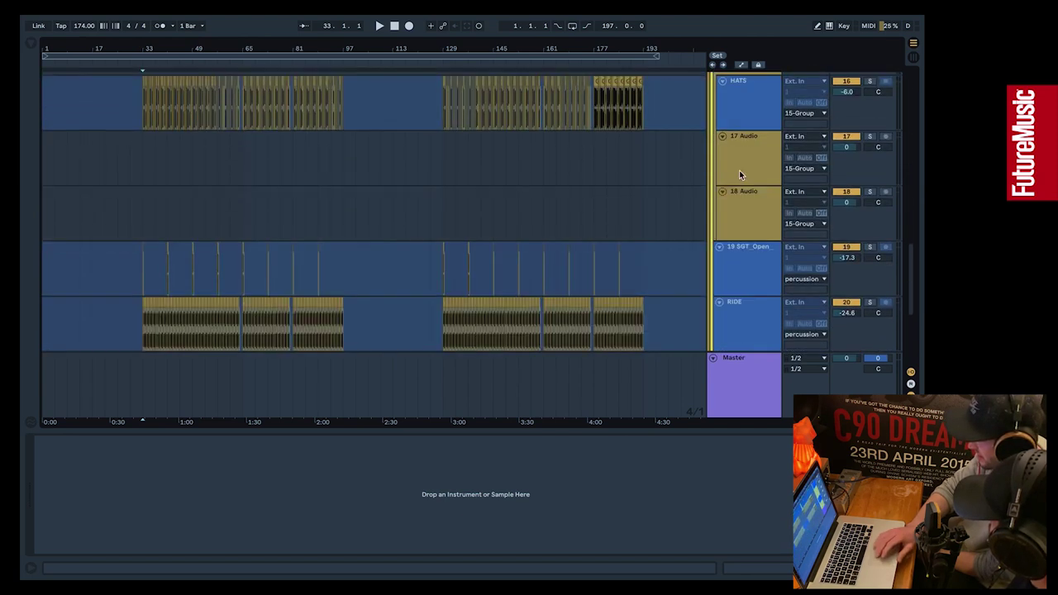
{"action": "scroll", "coordinate": [740, 170], "scroll_direction": "down", "scroll_amount": 6}
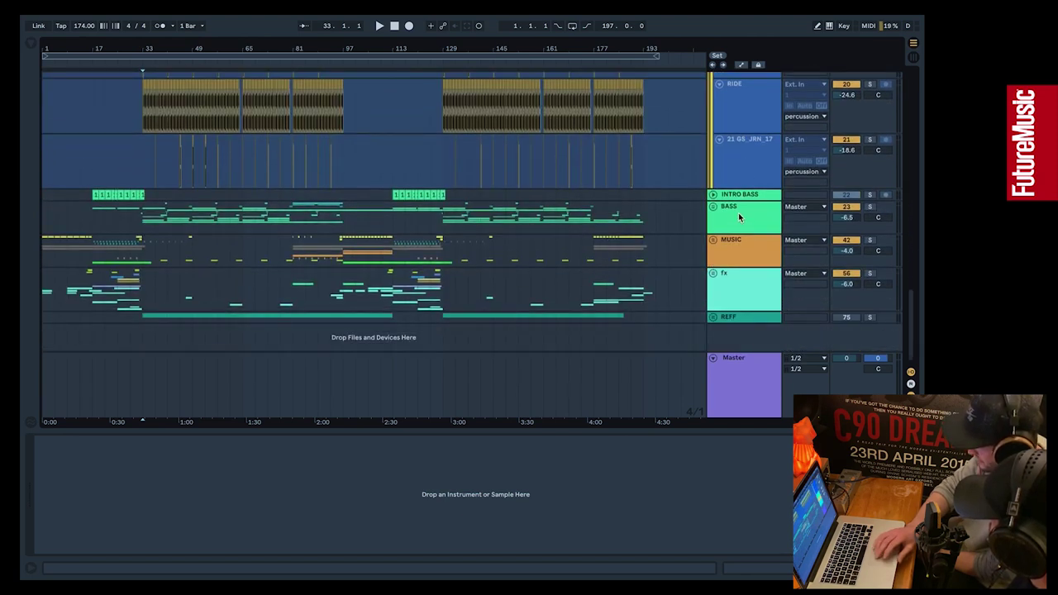
{"action": "left_click", "coordinate": [738, 212]}
{"action": "left_click", "coordinate": [740, 442]}
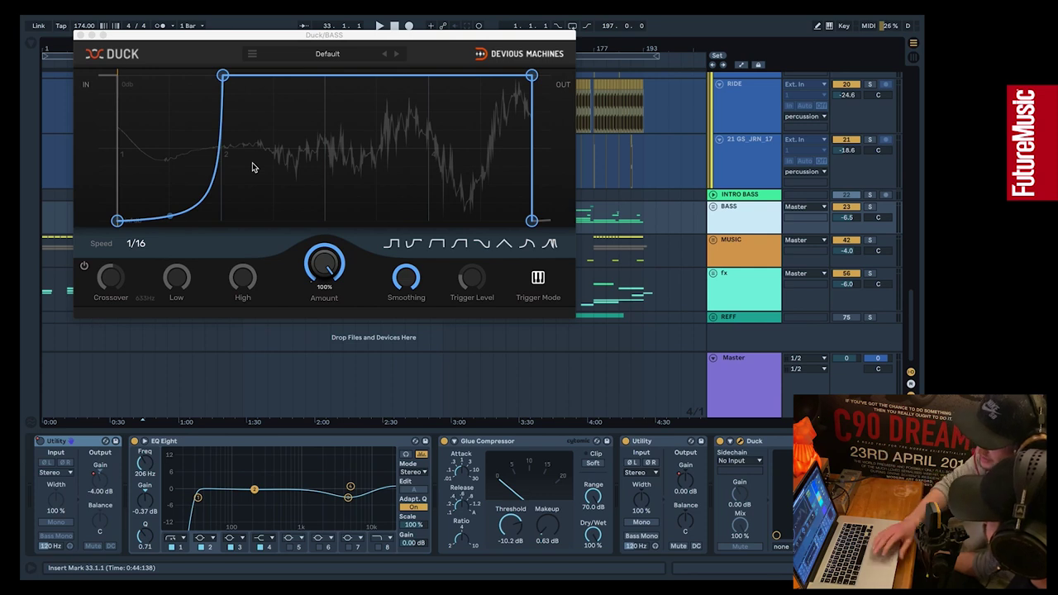
{"action": "mouse_move", "coordinate": [170, 216]}
{"action": "left_mouse_down"}
{"action": "mouse_move", "coordinate": [170, 172]}
{"action": "mouse_move", "coordinate": [170, 219]}
{"action": "mouse_move", "coordinate": [168, 203]}
{"action": "left_mouse_up"}
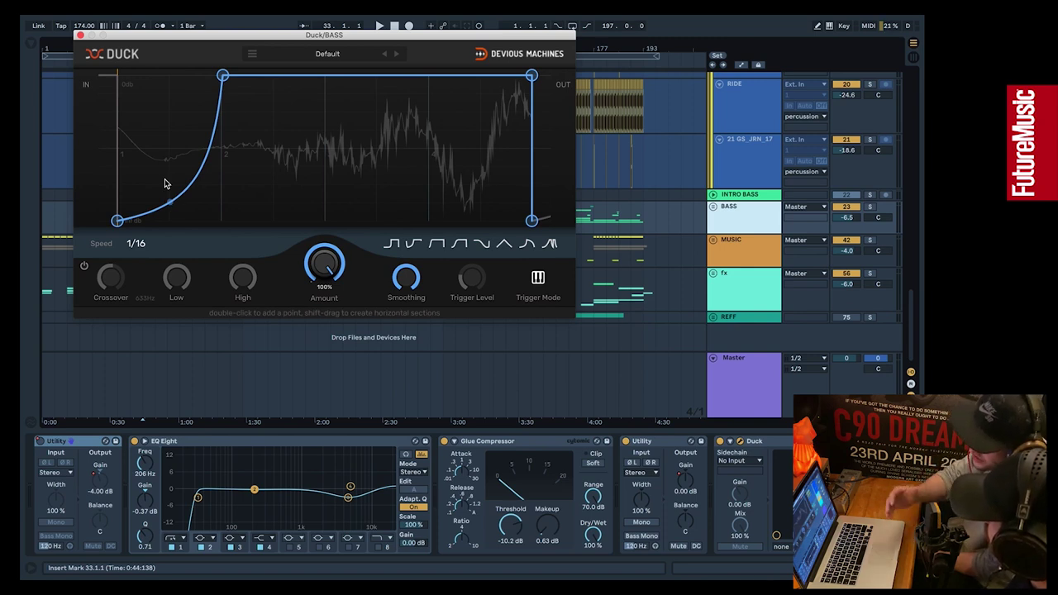
{"action": "left_click", "coordinate": [79, 35]}
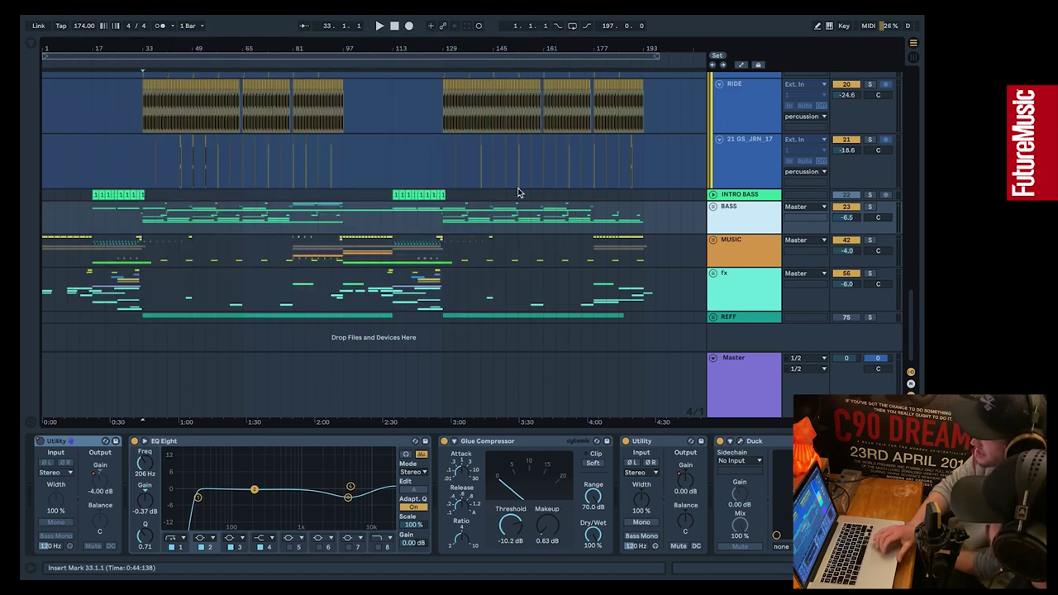
Reopen the BASS group's Duck plug-in to inspect its Amount, Low and Crossover controls, and close it
{"action": "left_click", "coordinate": [741, 442]}
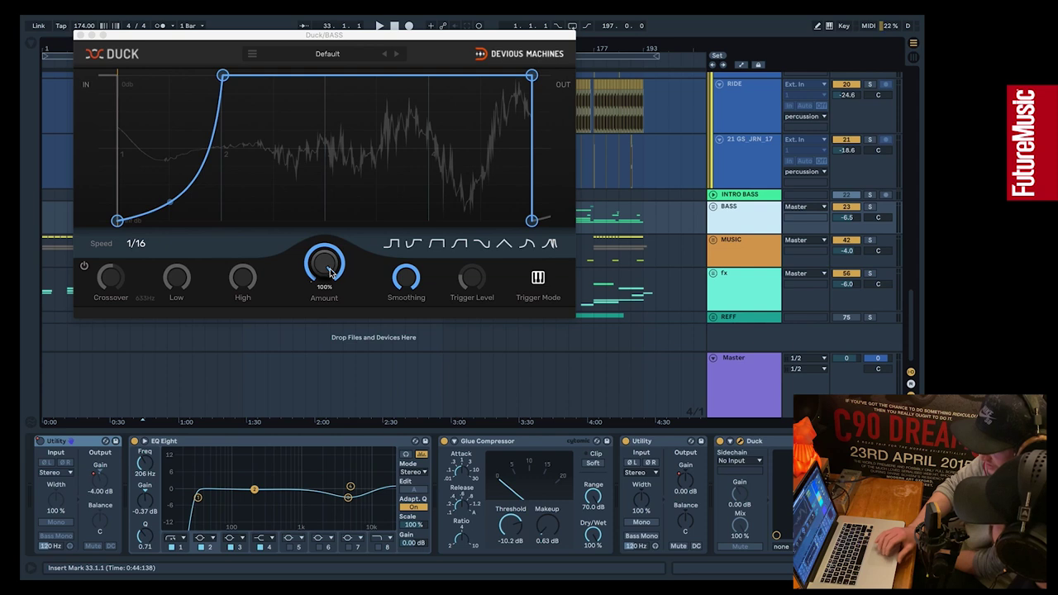
{"action": "left_click", "coordinate": [176, 283]}
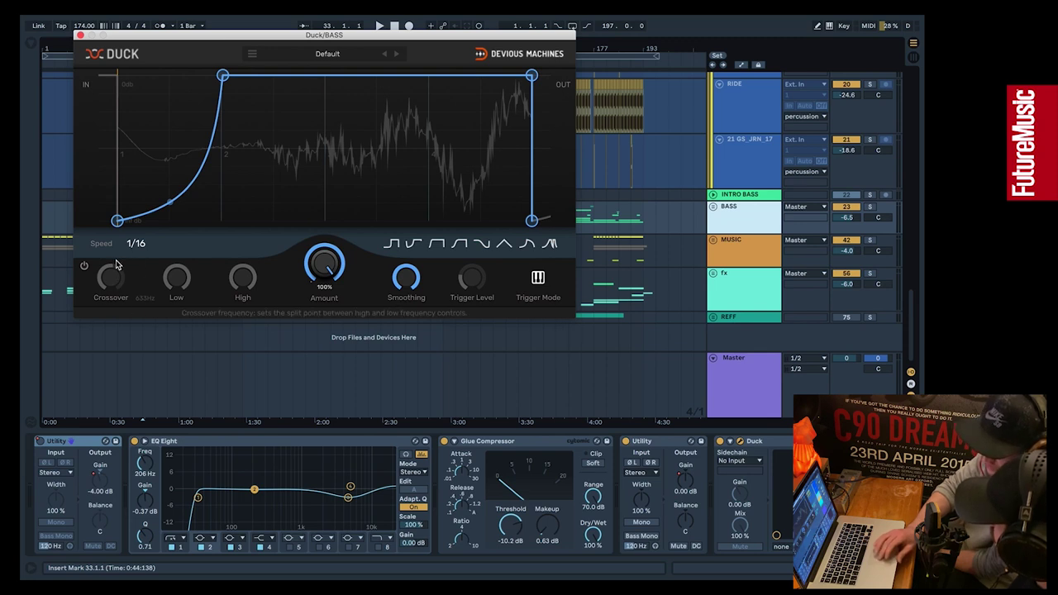
{"action": "left_click", "coordinate": [80, 37]}
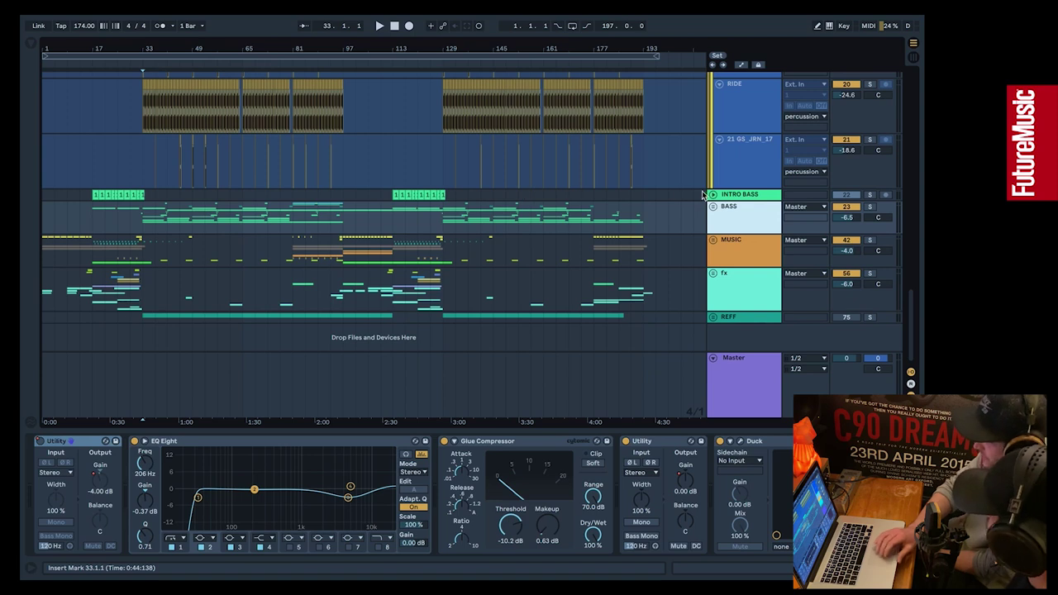
Return to the kick snare group and review how GHOST BASS and GHOST HATS feed the Duck plug-ins on BASS and percussion
{"action": "scroll", "coordinate": [646, 196], "scroll_direction": "up", "scroll_amount": 5}
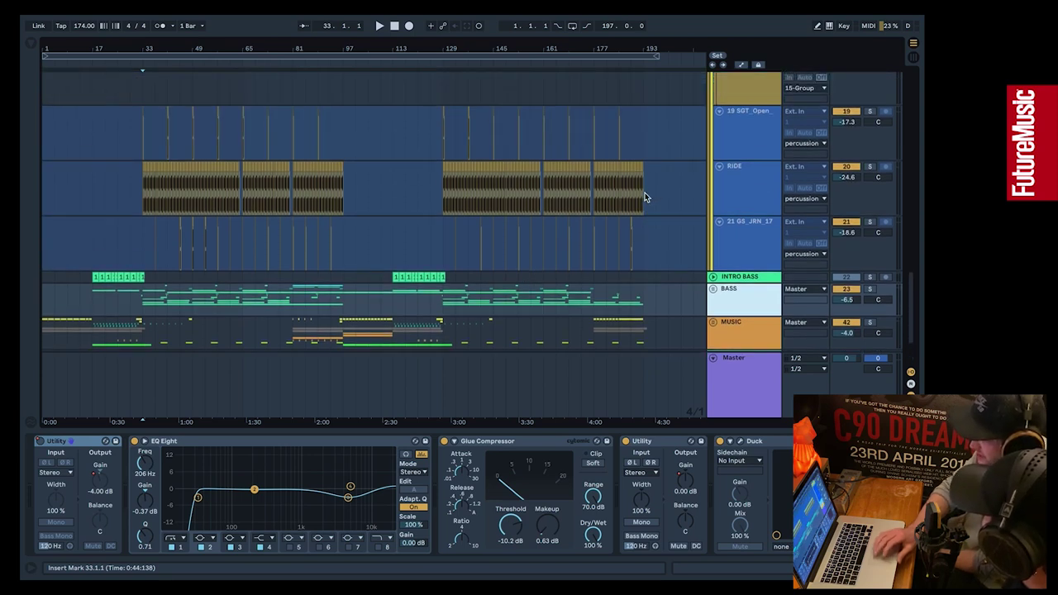
{"action": "scroll", "coordinate": [646, 196], "scroll_direction": "up", "scroll_amount": 1}
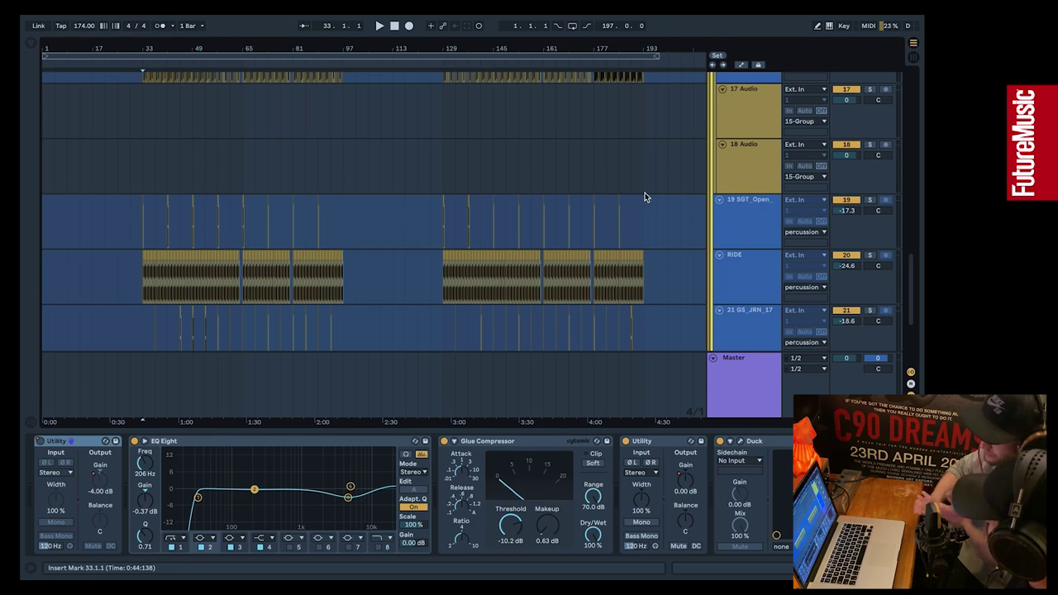
{"action": "scroll", "coordinate": [645, 195], "scroll_direction": "up", "scroll_amount": 15}
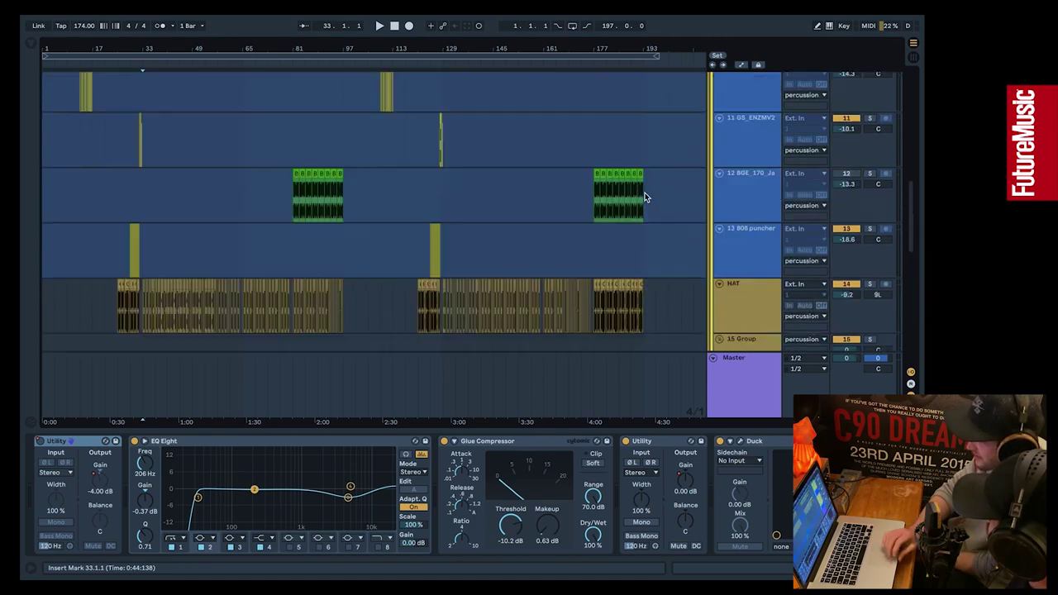
{"action": "scroll", "coordinate": [645, 195], "scroll_direction": "up", "scroll_amount": 2}
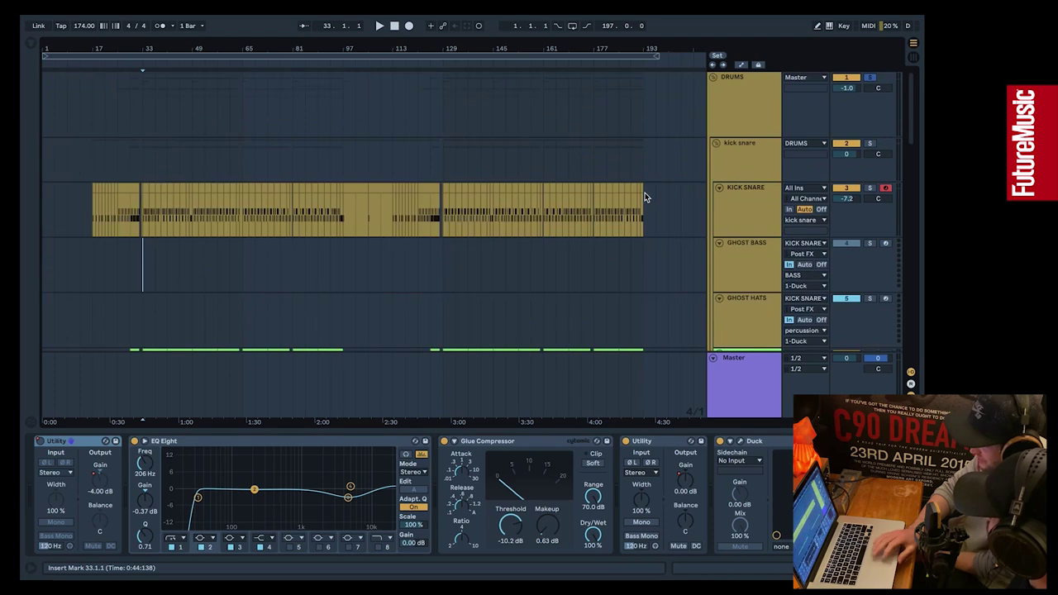
{"action": "left_click", "coordinate": [753, 310]}
{"action": "left_click", "coordinate": [750, 263]}
{"action": "scroll", "coordinate": [750, 263], "scroll_direction": "down", "scroll_amount": 1}
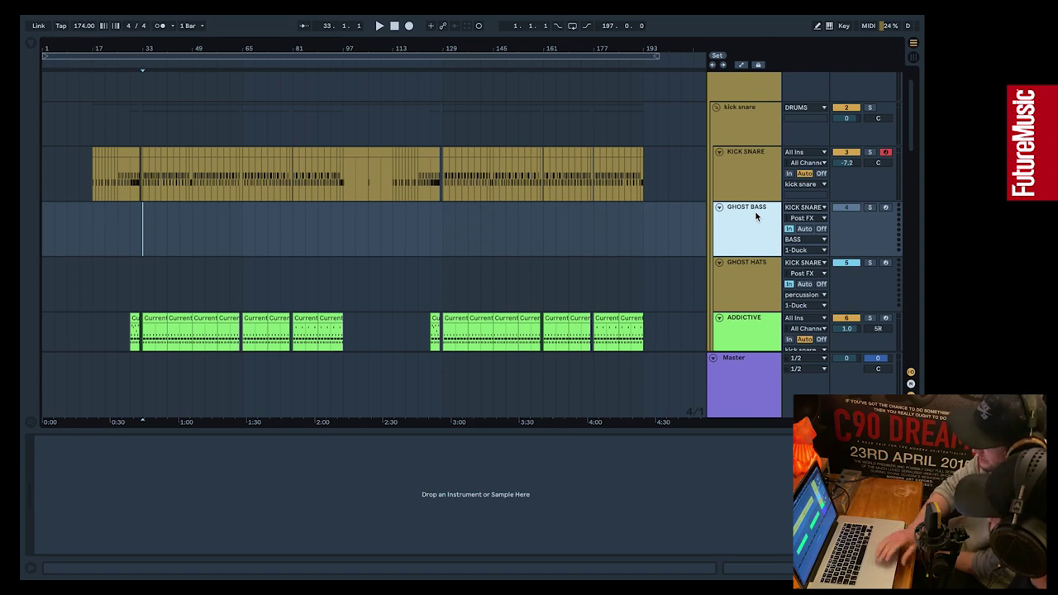
{"action": "left_click", "coordinate": [744, 274]}
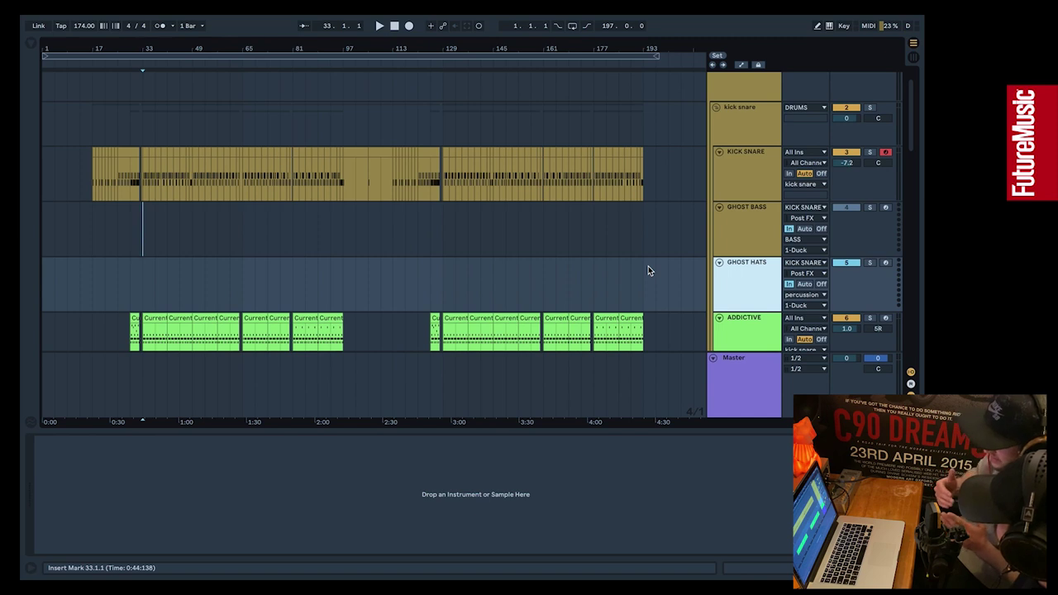
Select the DRUMS group to view its effects, folding and unfolding its tracks
{"action": "scroll", "coordinate": [648, 270], "scroll_direction": "up", "scroll_amount": 2}
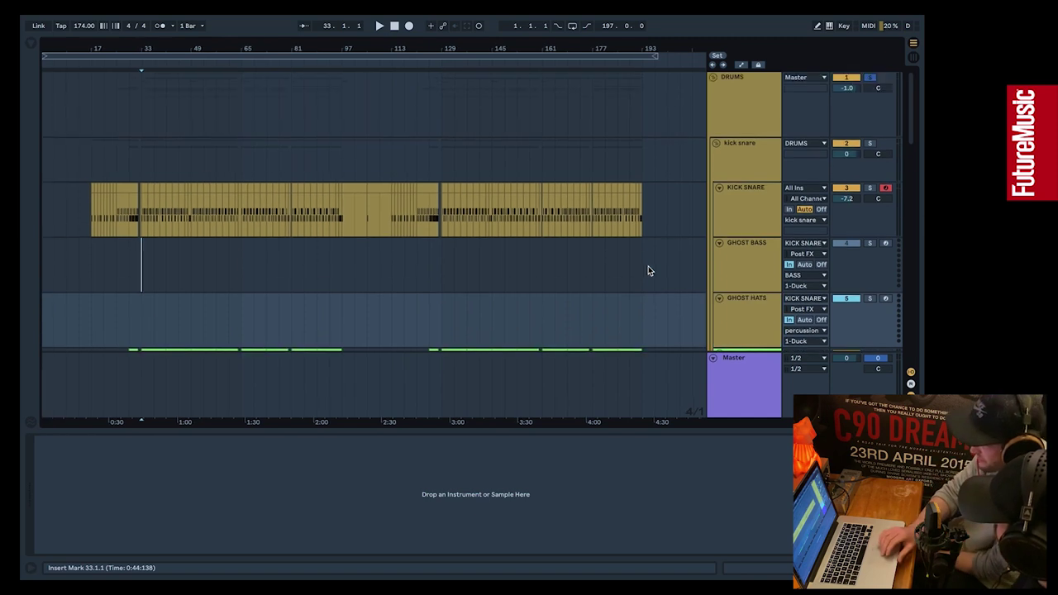
{"action": "left_click", "coordinate": [742, 115]}
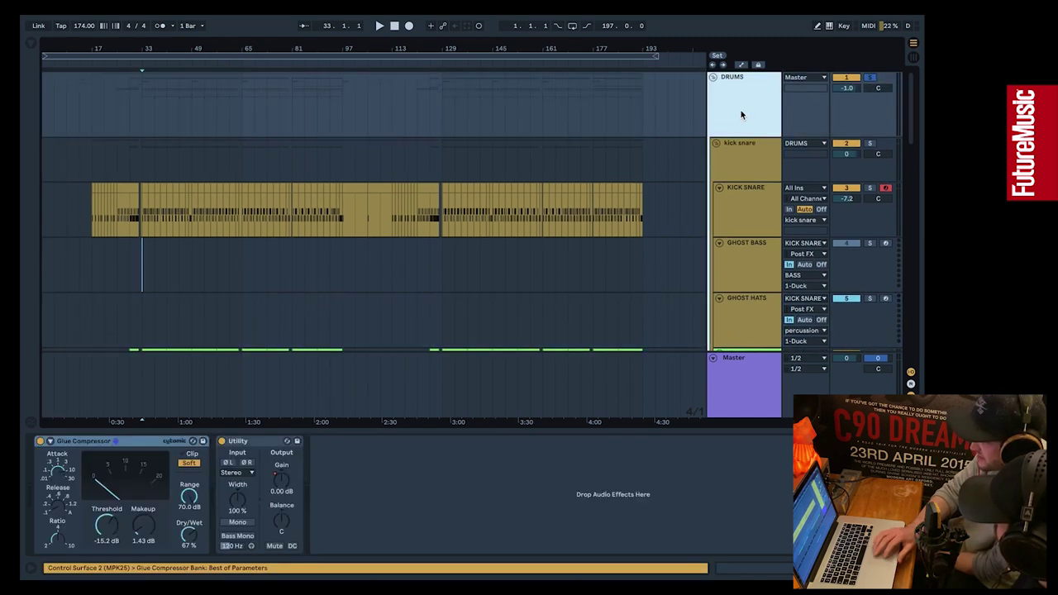
{"action": "left_click", "coordinate": [714, 78]}
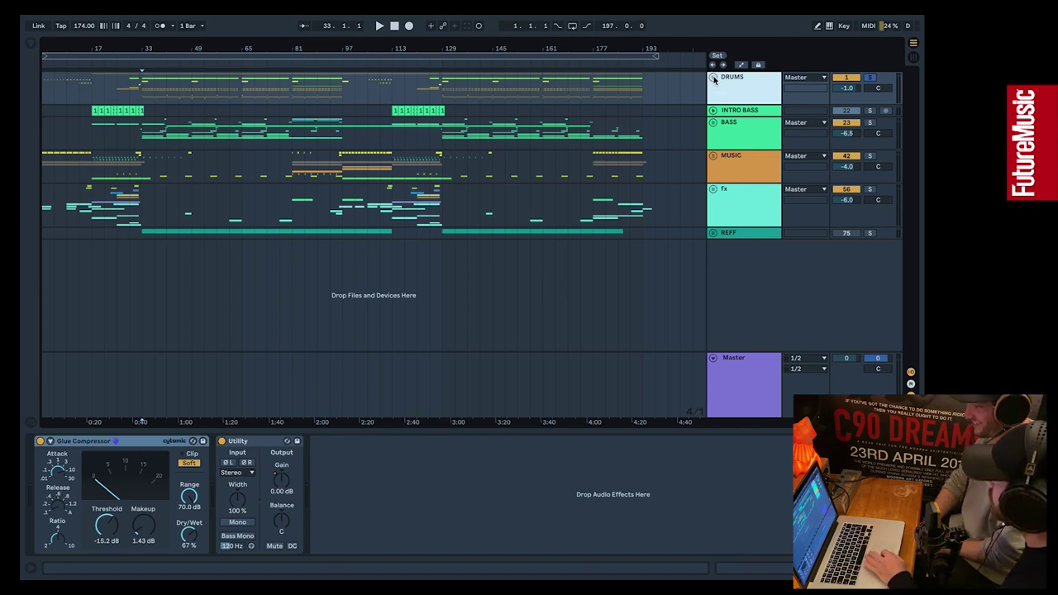
{"action": "left_click", "coordinate": [713, 78]}
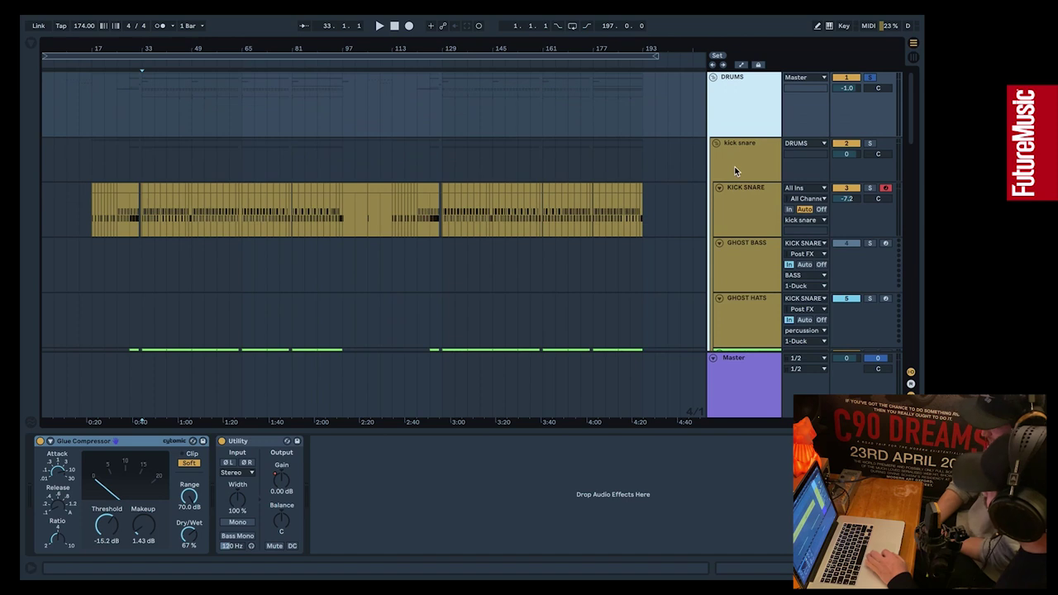
Select the percussion group and examine its device chain from EQ Eight and Saturator through to Duck
{"action": "scroll", "coordinate": [736, 171], "scroll_direction": "down", "scroll_amount": 5}
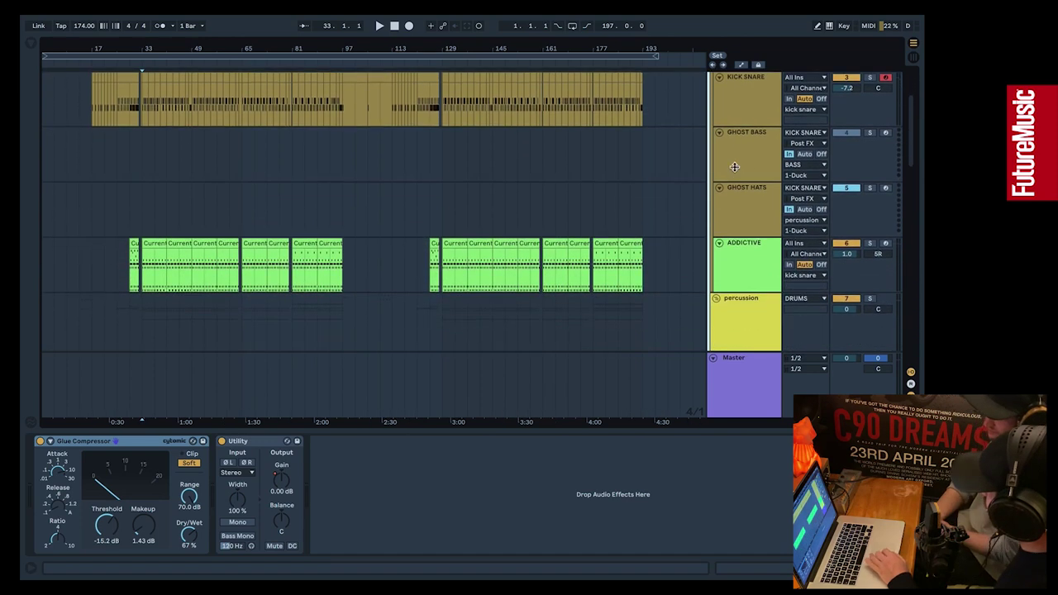
{"action": "left_click", "coordinate": [740, 273]}
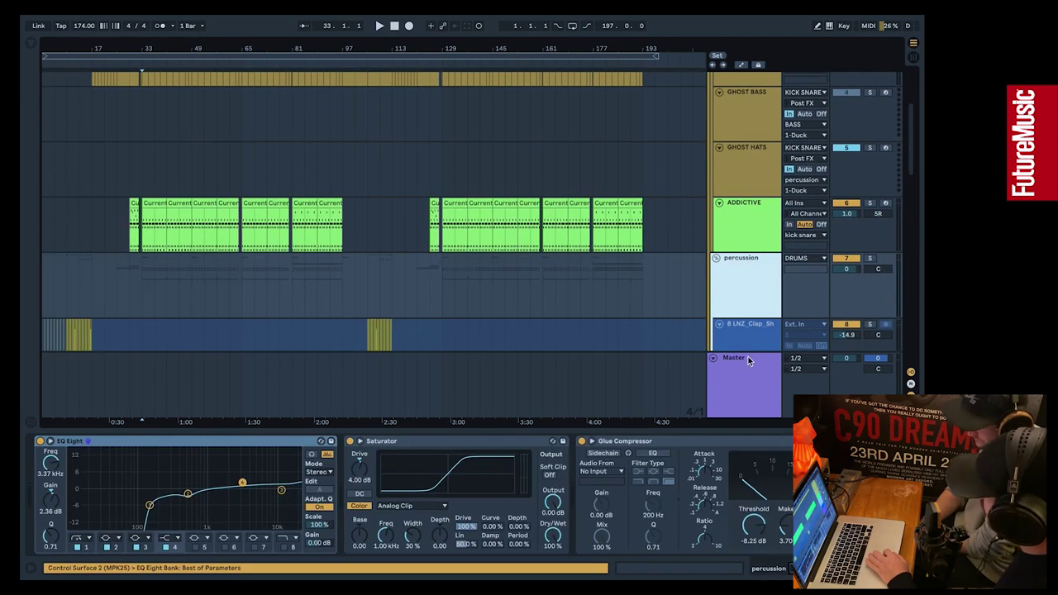
{"action": "scroll", "coordinate": [761, 502], "scroll_direction": "right", "scroll_amount": 4}
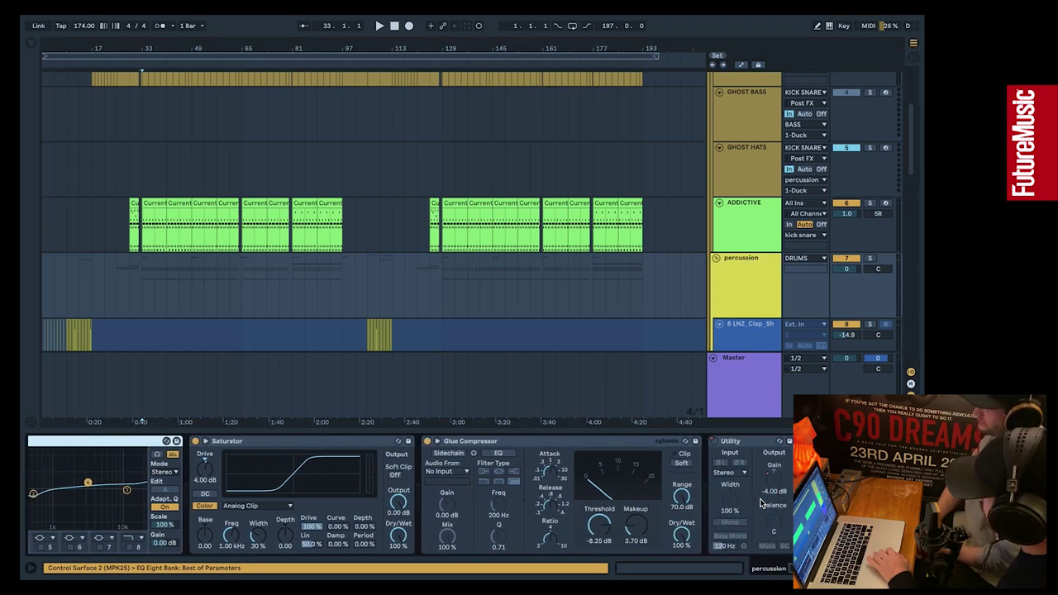
{"action": "scroll", "coordinate": [761, 502], "scroll_direction": "right", "scroll_amount": 8}
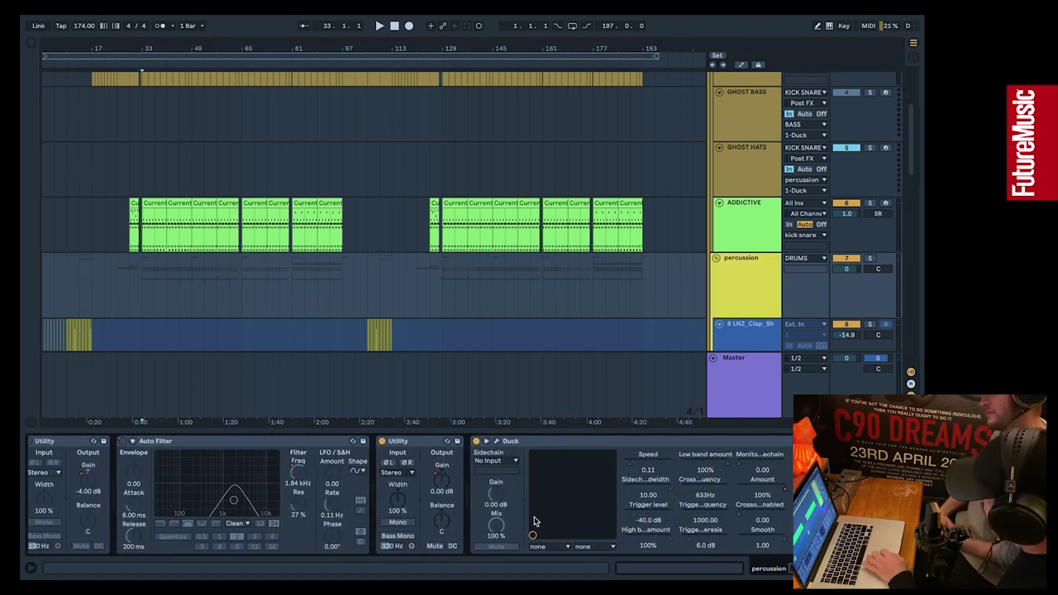
{"action": "scroll", "coordinate": [720, 475], "scroll_direction": "left", "scroll_amount": 4}
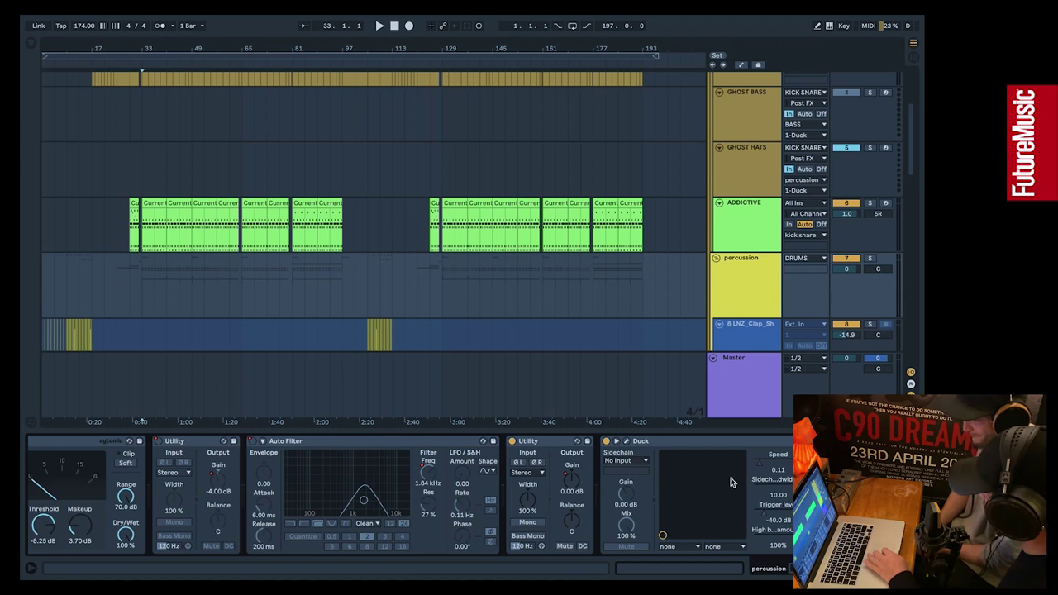
{"action": "scroll", "coordinate": [713, 476], "scroll_direction": "left", "scroll_amount": 6}
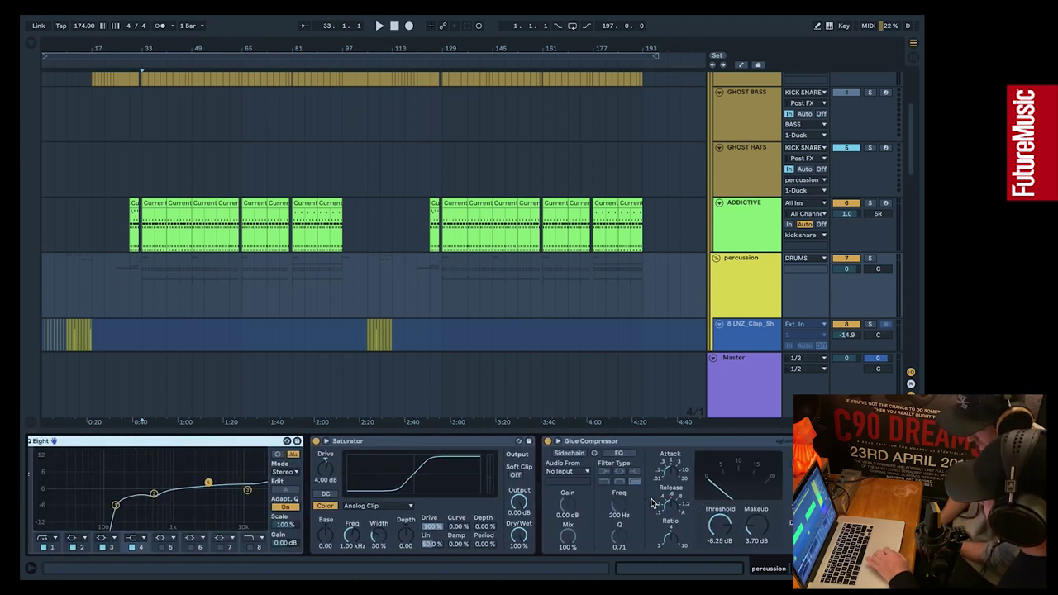
{"action": "scroll", "coordinate": [652, 503], "scroll_direction": "left", "scroll_amount": 2}
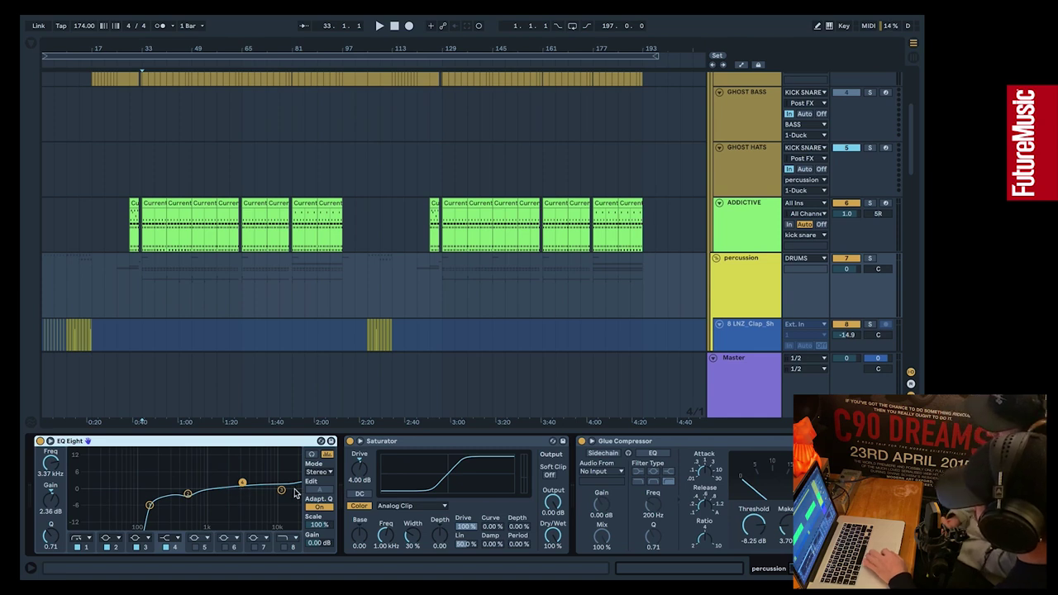
Inspect the Glue Compressor, Utility and Auto Filter devices in the percussion group's chain
{"action": "scroll", "coordinate": [657, 515], "scroll_direction": "right", "scroll_amount": 5}
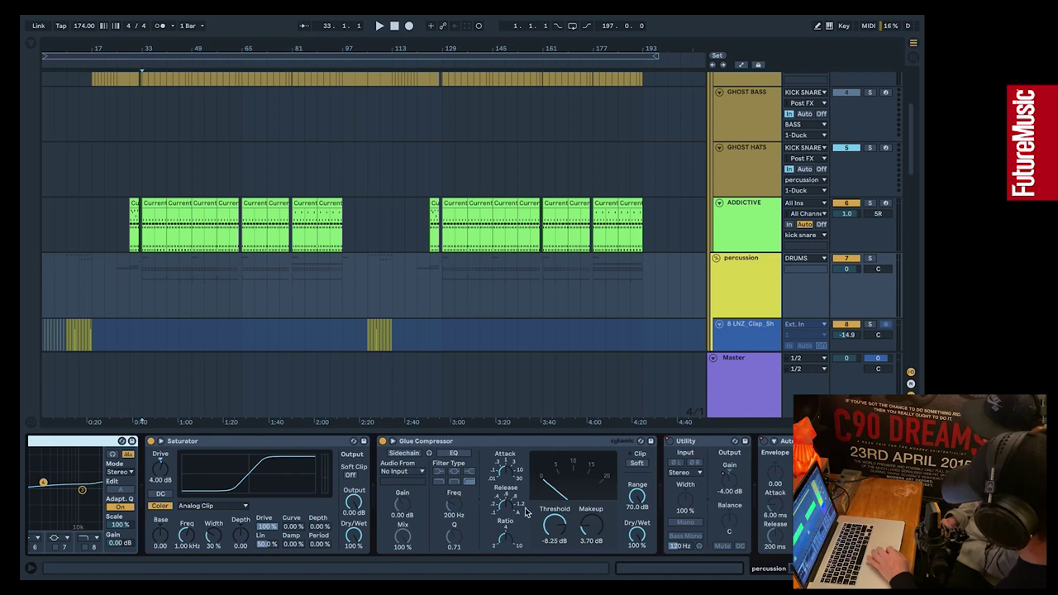
{"action": "scroll", "coordinate": [550, 538], "scroll_direction": "right", "scroll_amount": 4}
{"action": "scroll", "coordinate": [550, 539], "scroll_direction": "right", "scroll_amount": 6}
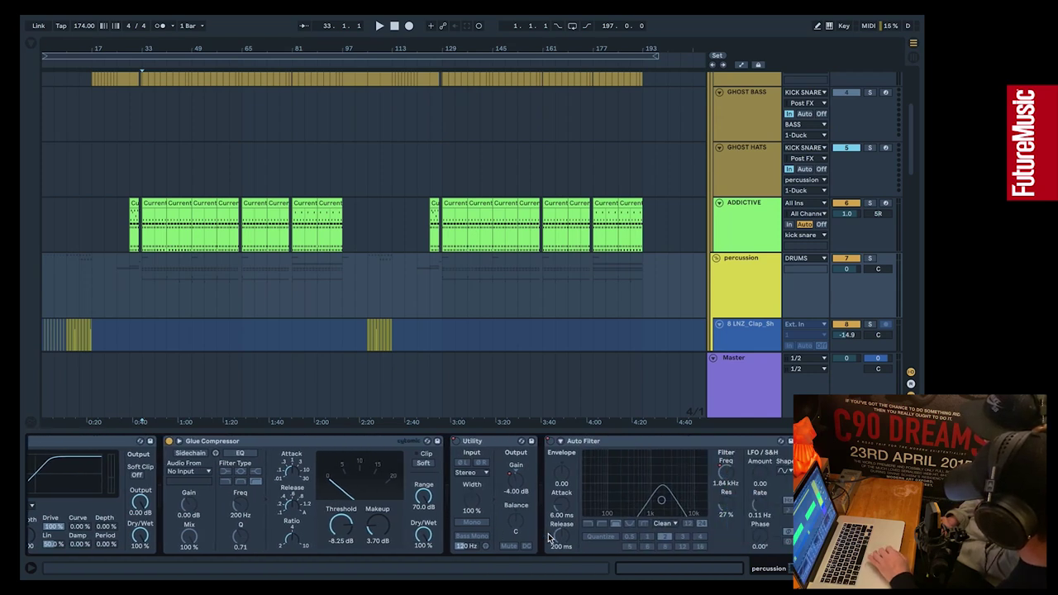
{"action": "scroll", "coordinate": [541, 491], "scroll_direction": "right", "scroll_amount": 3}
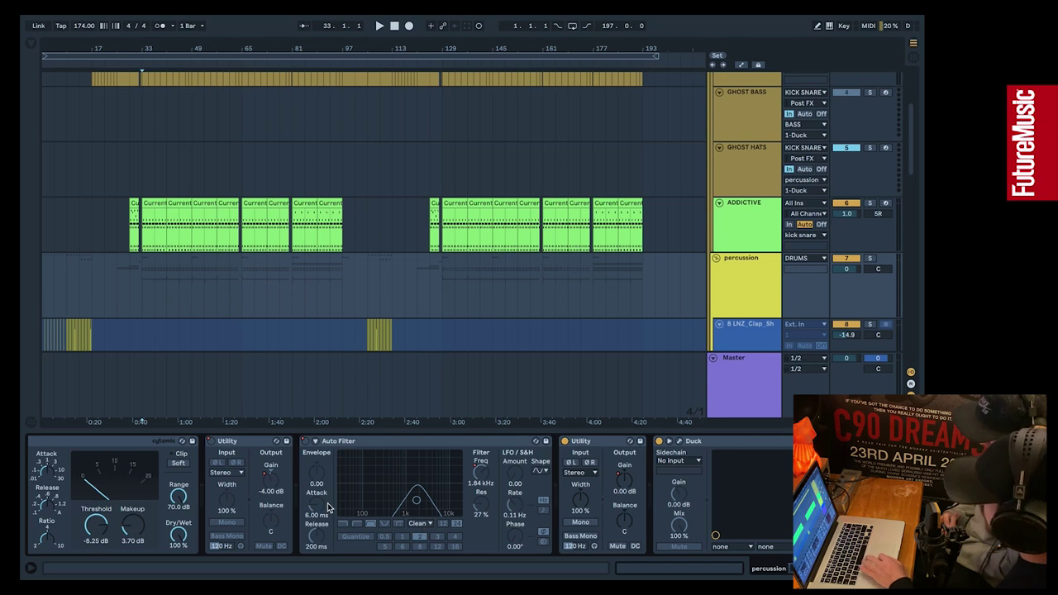
Go back to the start of the percussion device chain, then view the effects on the DRUMS group
{"action": "scroll", "coordinate": [328, 507], "scroll_direction": "left", "scroll_amount": 10}
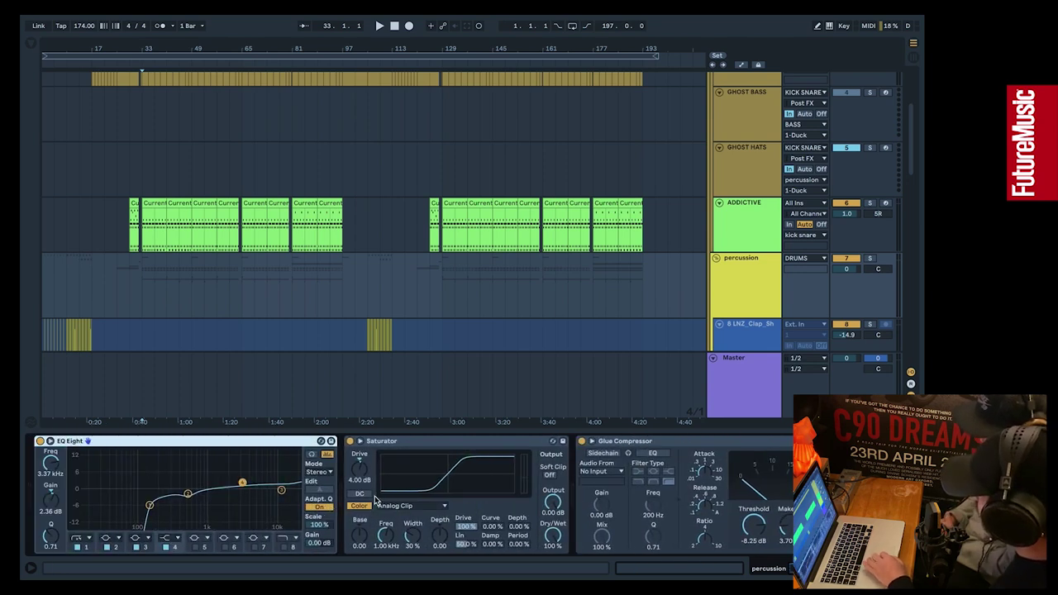
{"action": "left_click", "coordinate": [743, 290]}
{"action": "scroll", "coordinate": [743, 273], "scroll_direction": "up", "scroll_amount": 5}
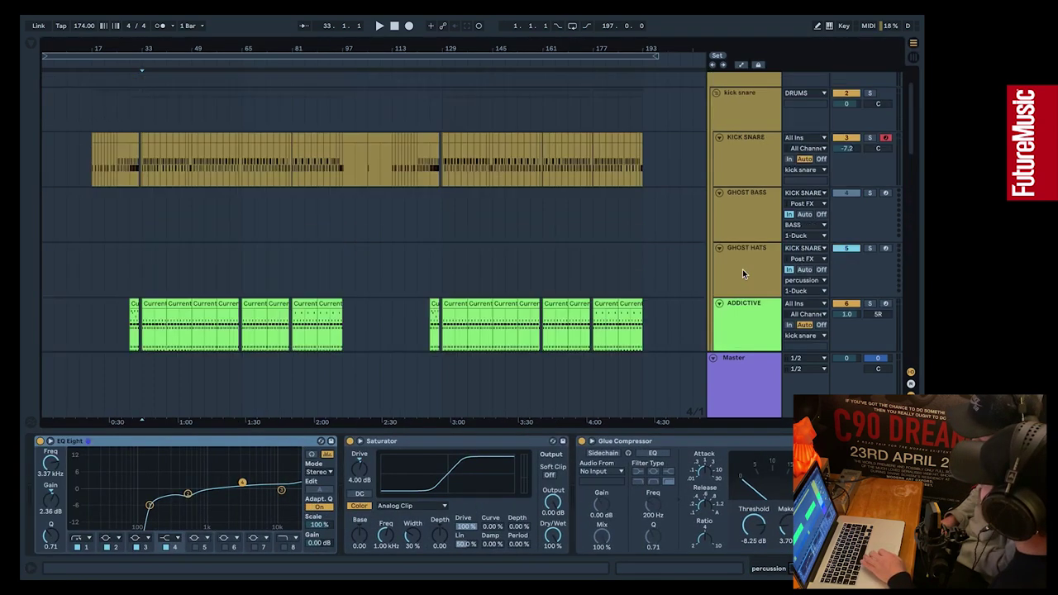
{"action": "left_click", "coordinate": [747, 125]}
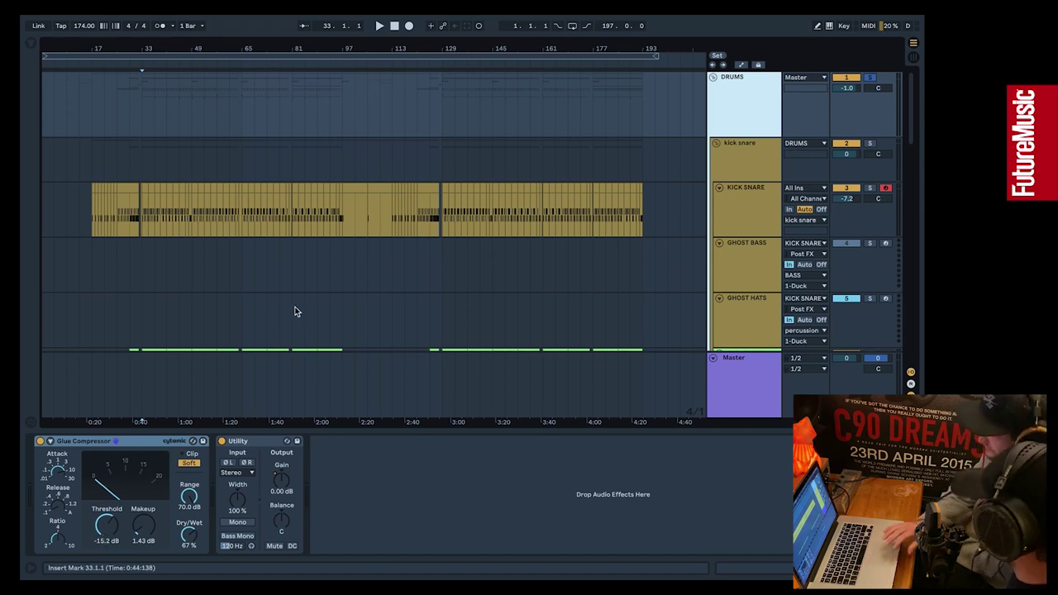
Open the Neutron 2 Transient Shaper in the snare Instrument Rack of the KICK SNARE track and reposition its window for viewing
{"action": "left_click", "coordinate": [742, 209]}
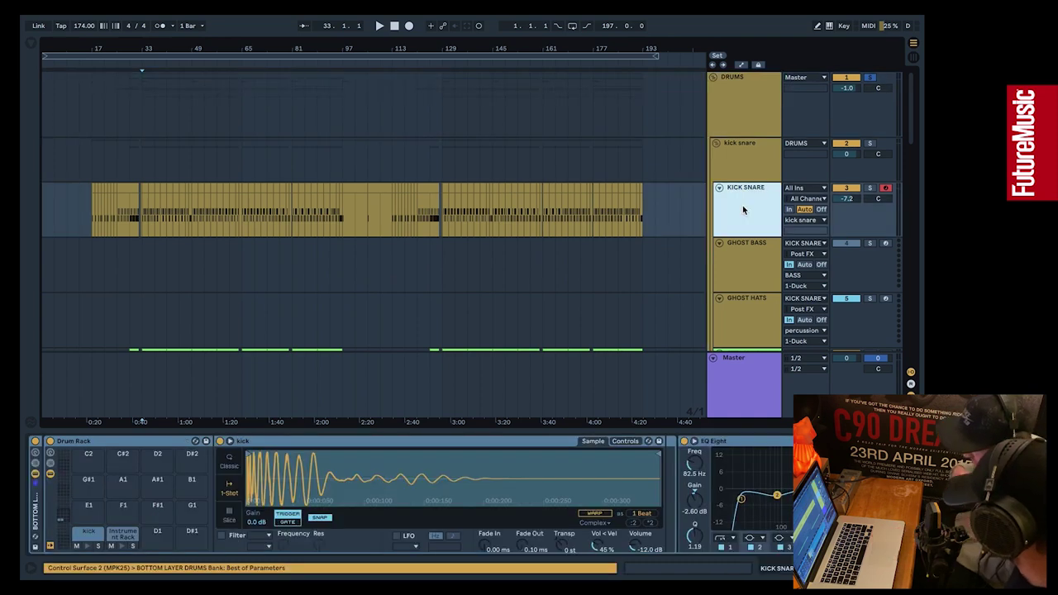
{"action": "left_click", "coordinate": [123, 533]}
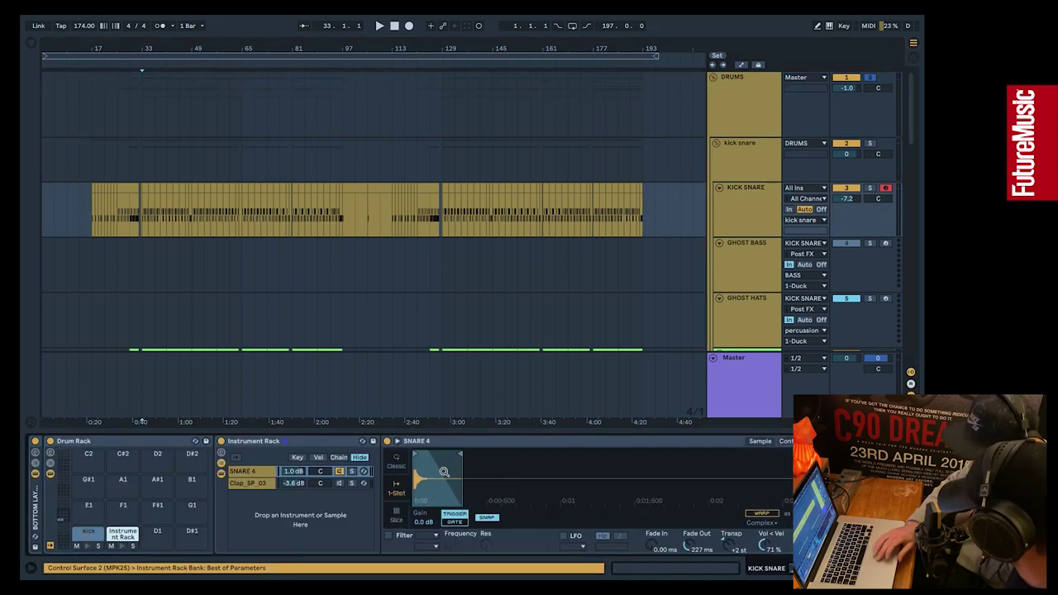
{"action": "scroll", "coordinate": [597, 497], "scroll_direction": "right", "scroll_amount": 10}
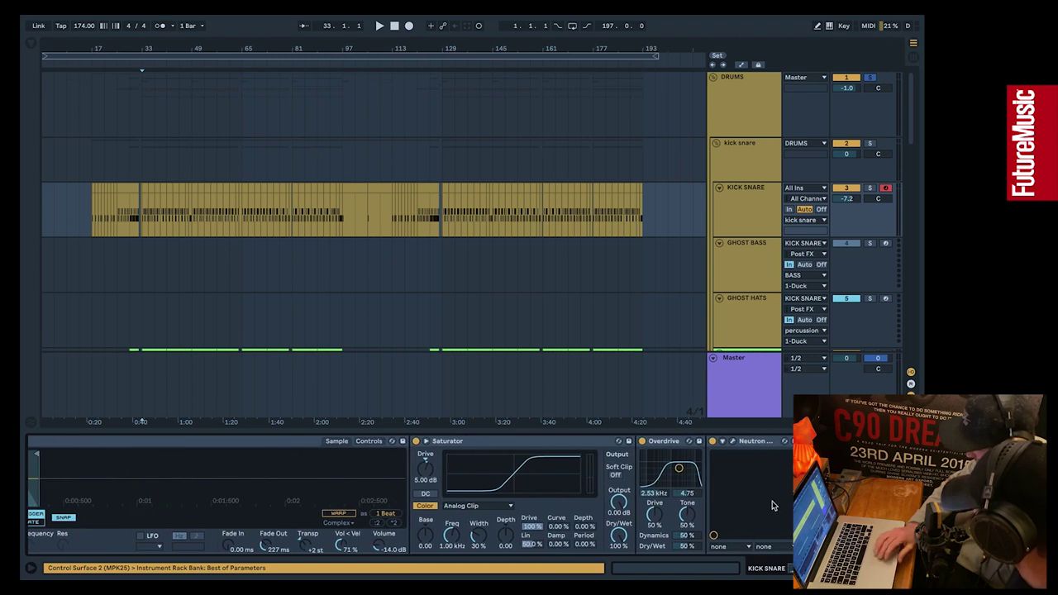
{"action": "left_click", "coordinate": [732, 442]}
{"action": "left_click_drag", "start_coordinate": [592, 134], "coordinate": [584, 55]}
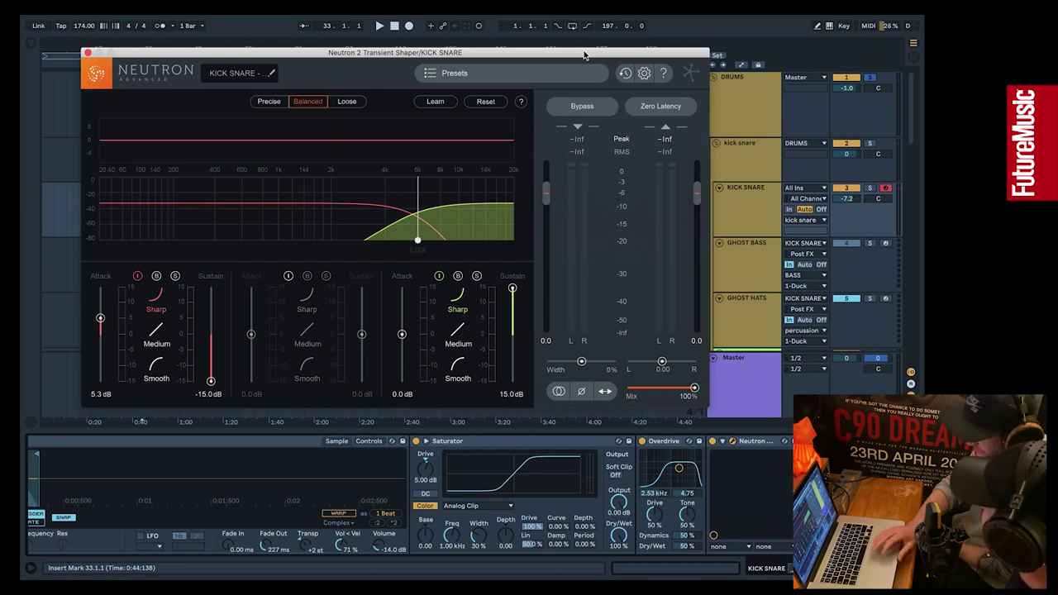
{"action": "left_click_drag", "start_coordinate": [504, 57], "coordinate": [545, 79]}
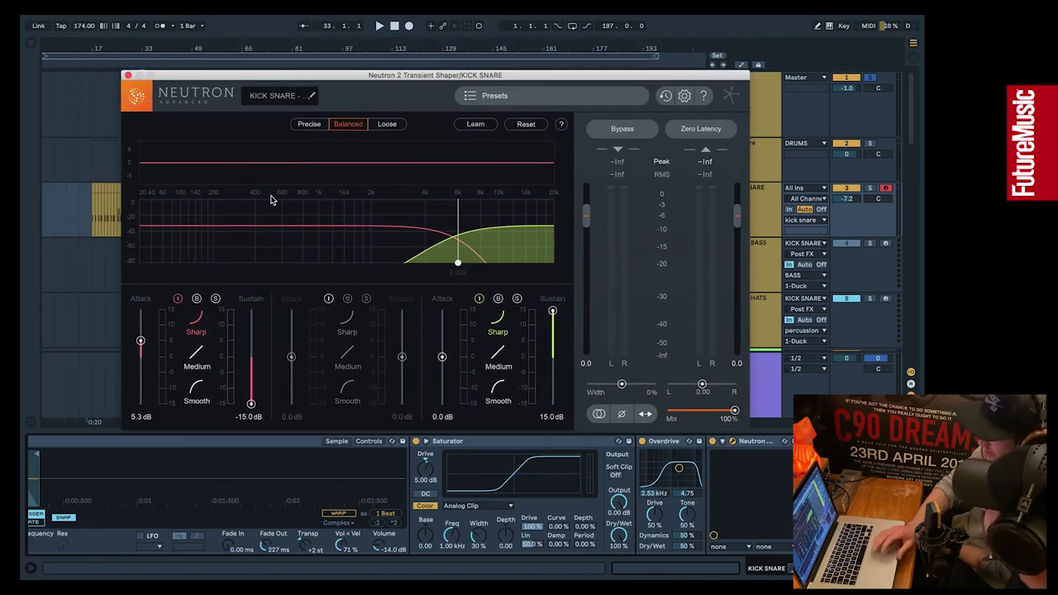
Audition the drums from bar 33 with the snare's Transient Shaper switched off and back on, then close its window
{"action": "key", "text": "space"}
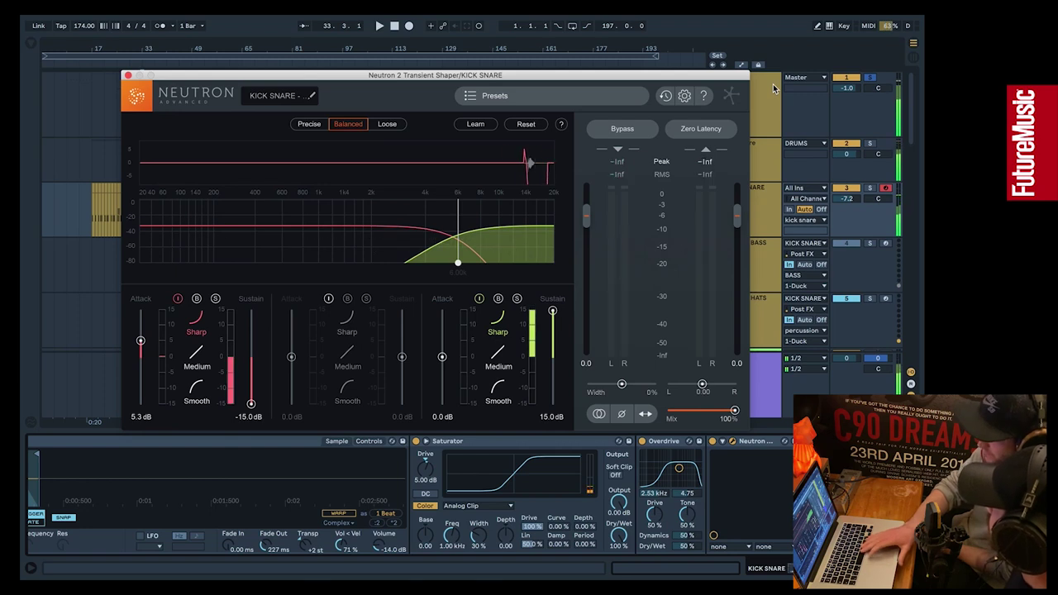
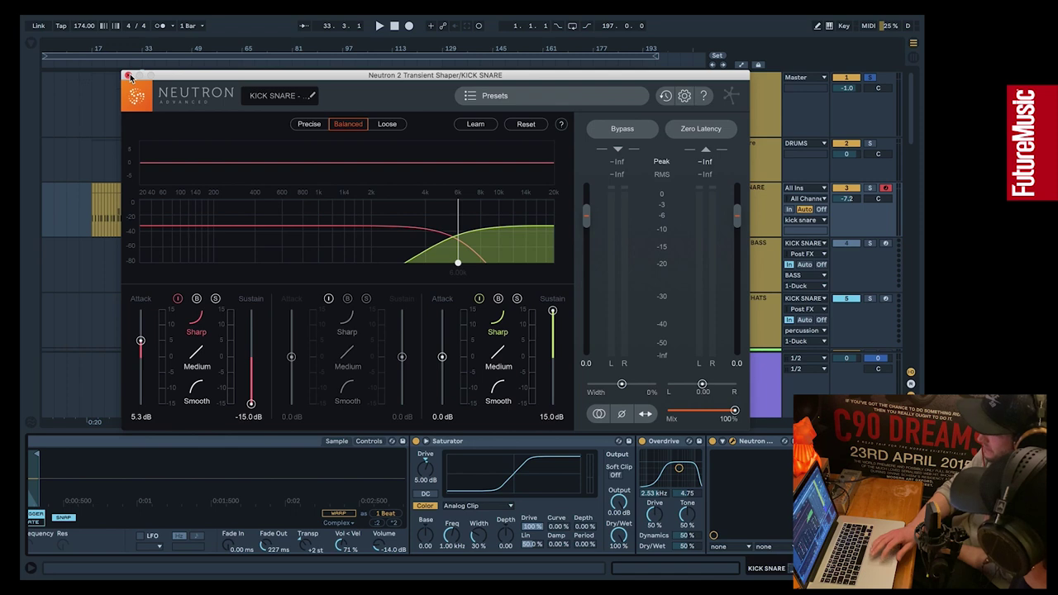
{"action": "key", "text": "space"}
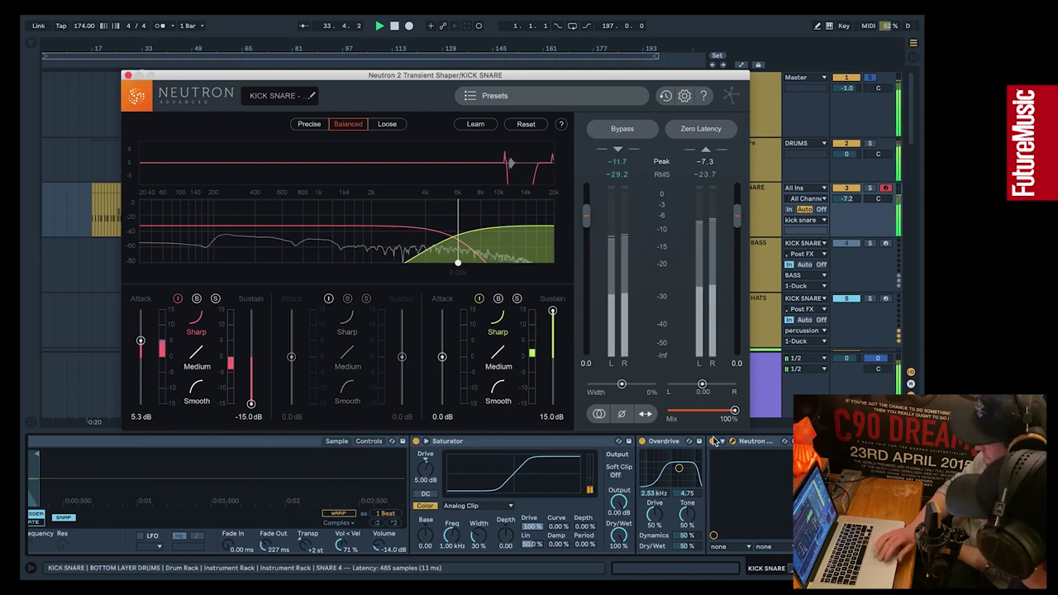
{"action": "left_click", "coordinate": [714, 441]}
{"action": "left_click", "coordinate": [714, 441]}
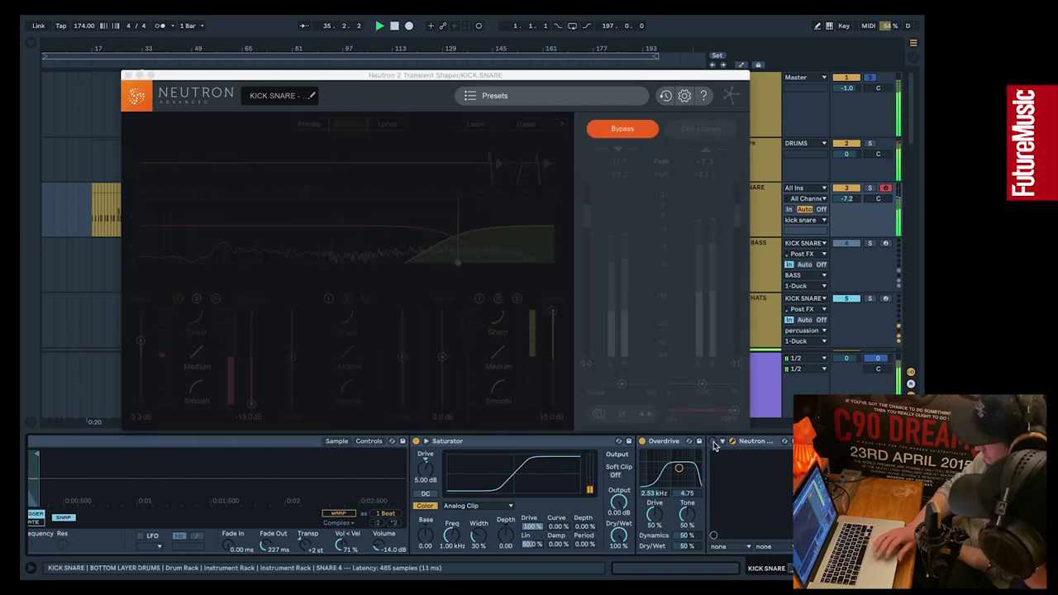
{"action": "key", "text": "space"}
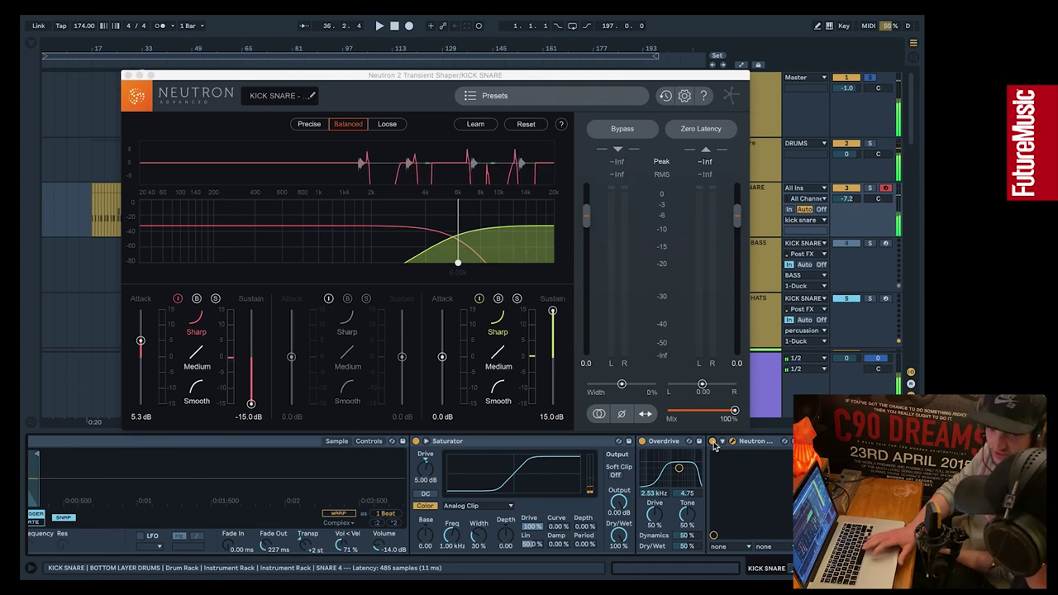
{"action": "left_click", "coordinate": [128, 75]}
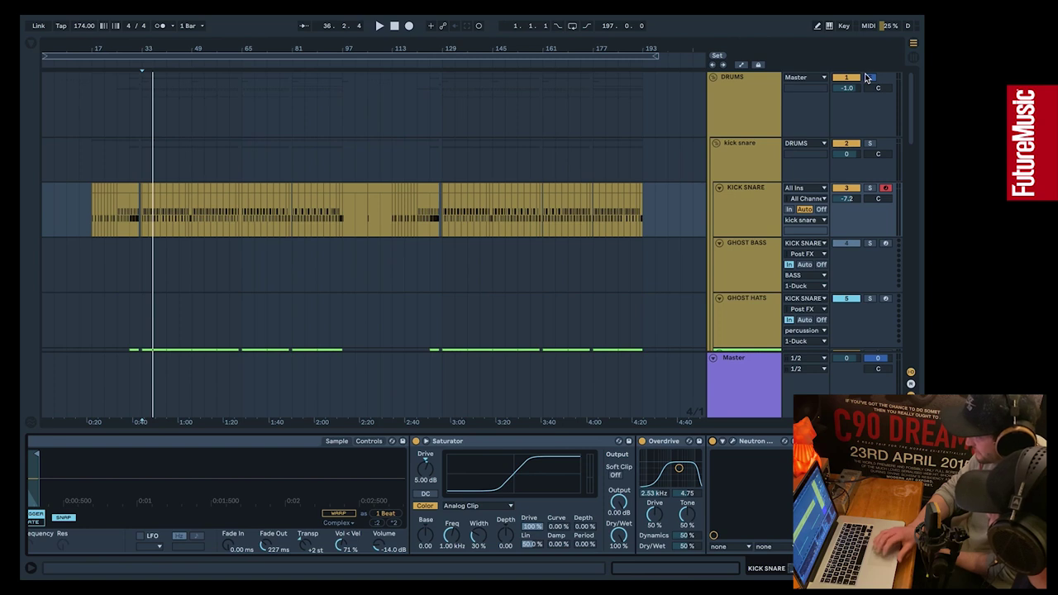
Fold the DRUMS group, then unfold and select the BASS group to show its device chain
{"action": "left_click", "coordinate": [715, 78]}
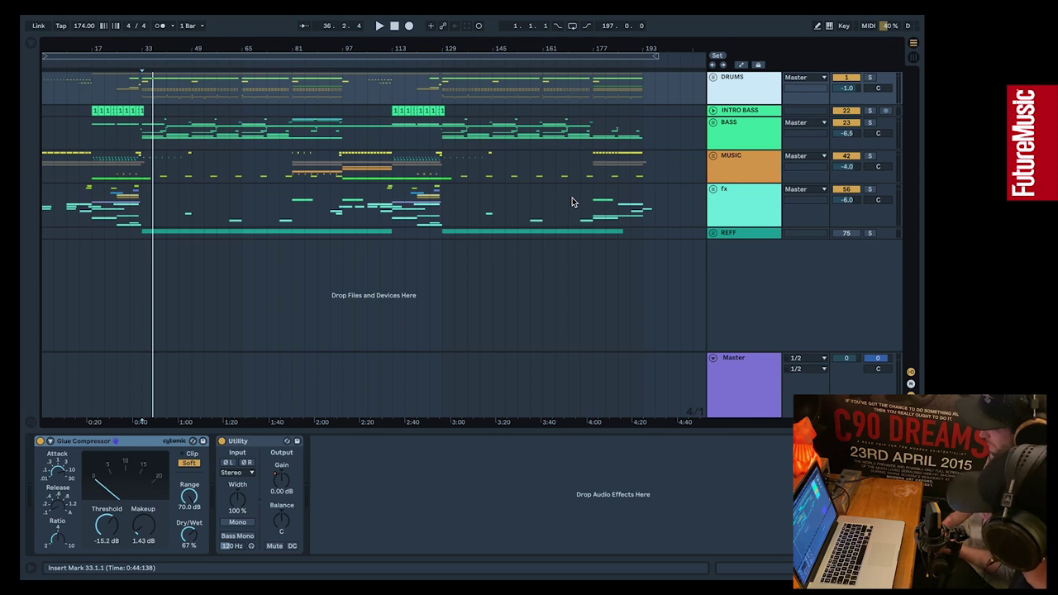
{"action": "left_click", "coordinate": [714, 124]}
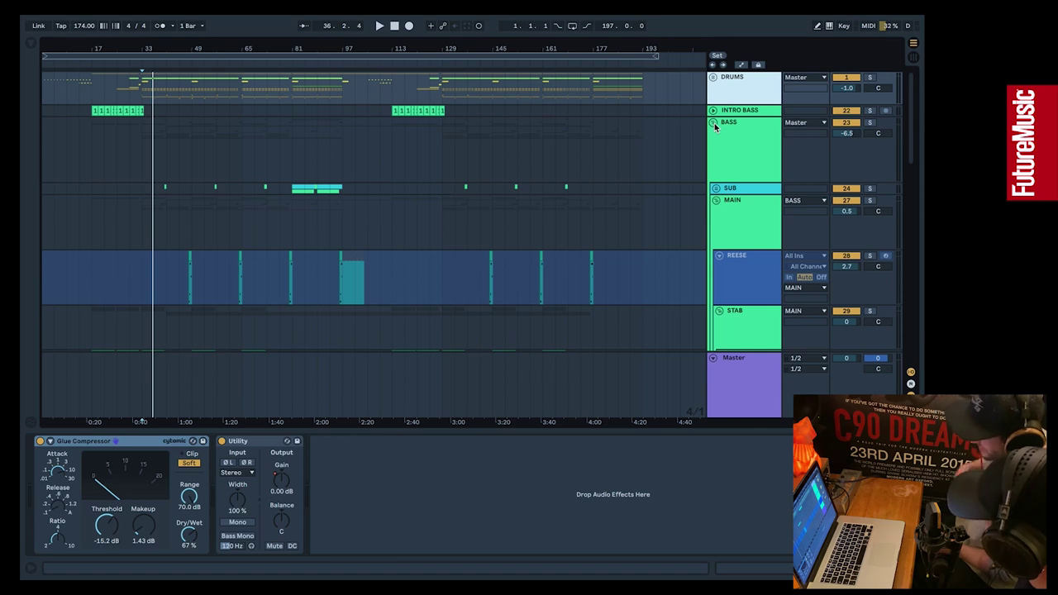
{"action": "left_click", "coordinate": [759, 130]}
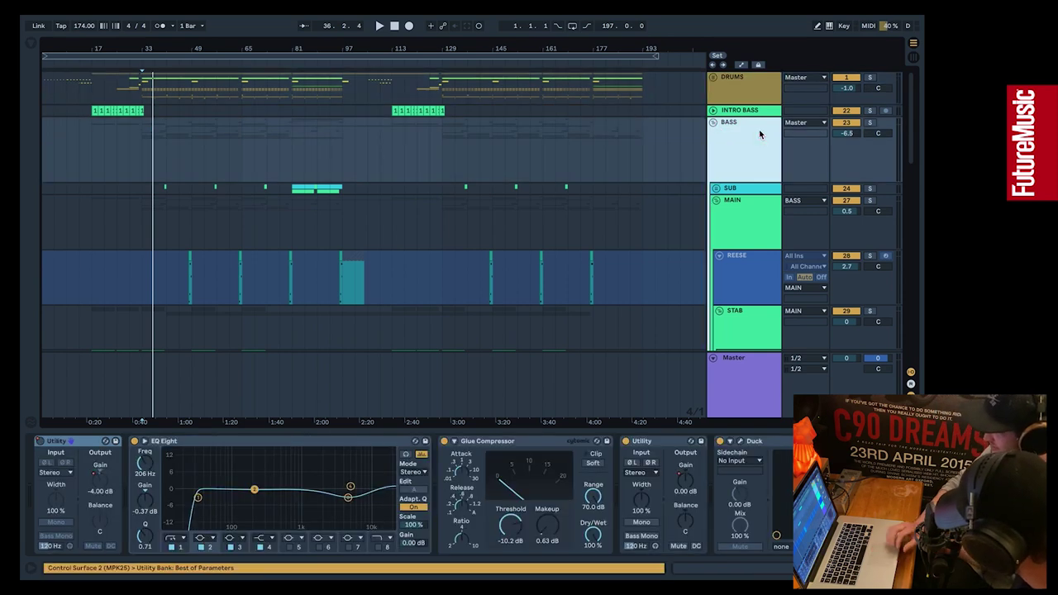
Look through the BASS group's tracks, from SUB and MAIN down to REESE, STAB and Serum
{"action": "scroll", "coordinate": [759, 130], "scroll_direction": "down", "scroll_amount": 1}
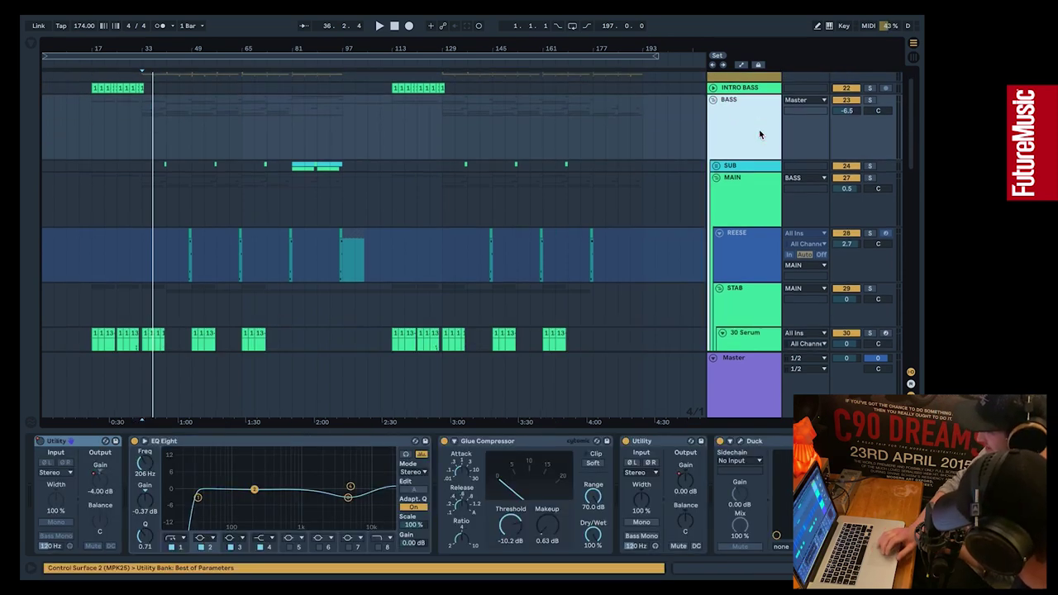
{"action": "scroll", "coordinate": [760, 134], "scroll_direction": "down", "scroll_amount": 1}
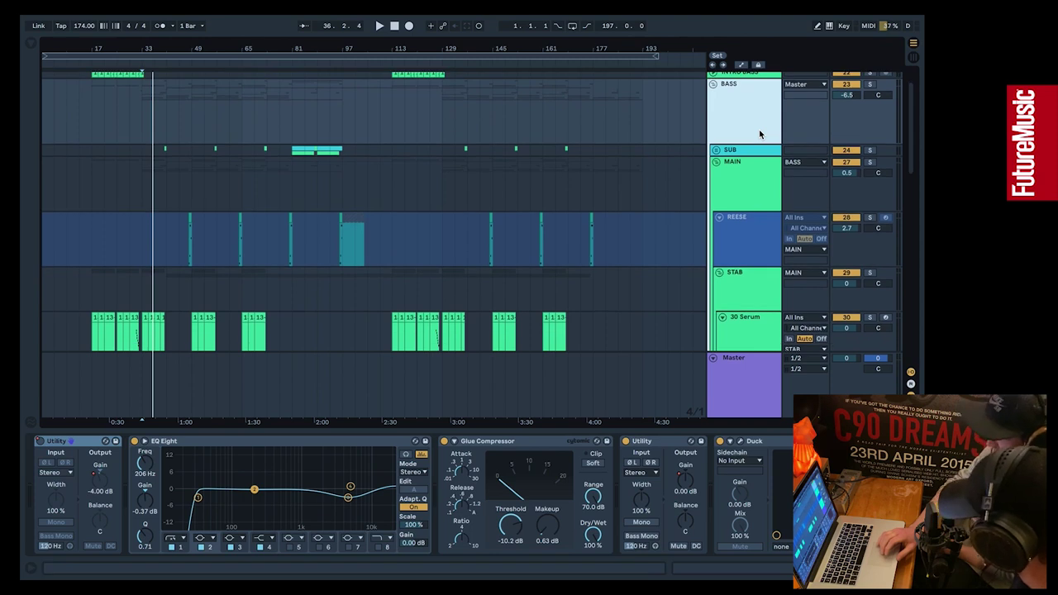
{"action": "scroll", "coordinate": [760, 129], "scroll_direction": "down", "scroll_amount": 3}
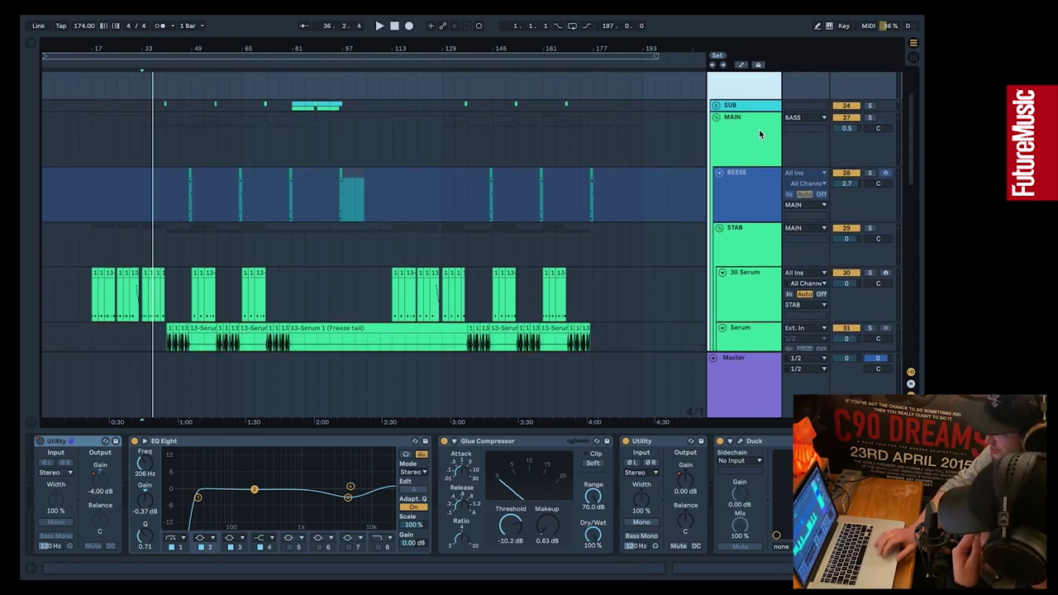
{"action": "scroll", "coordinate": [759, 130], "scroll_direction": "down", "scroll_amount": 1}
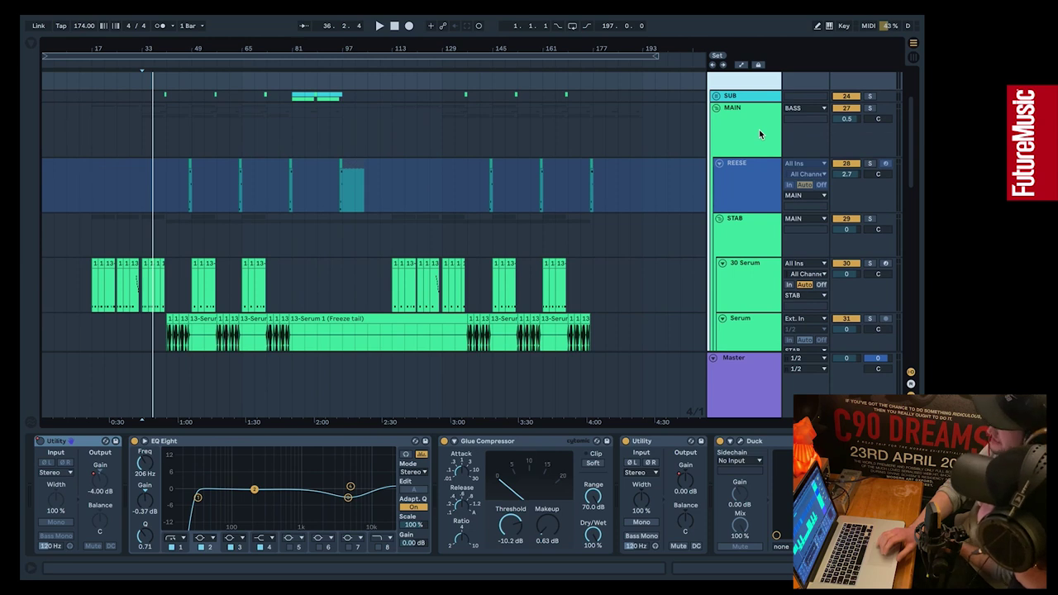
{"action": "scroll", "coordinate": [759, 129], "scroll_direction": "down", "scroll_amount": 1}
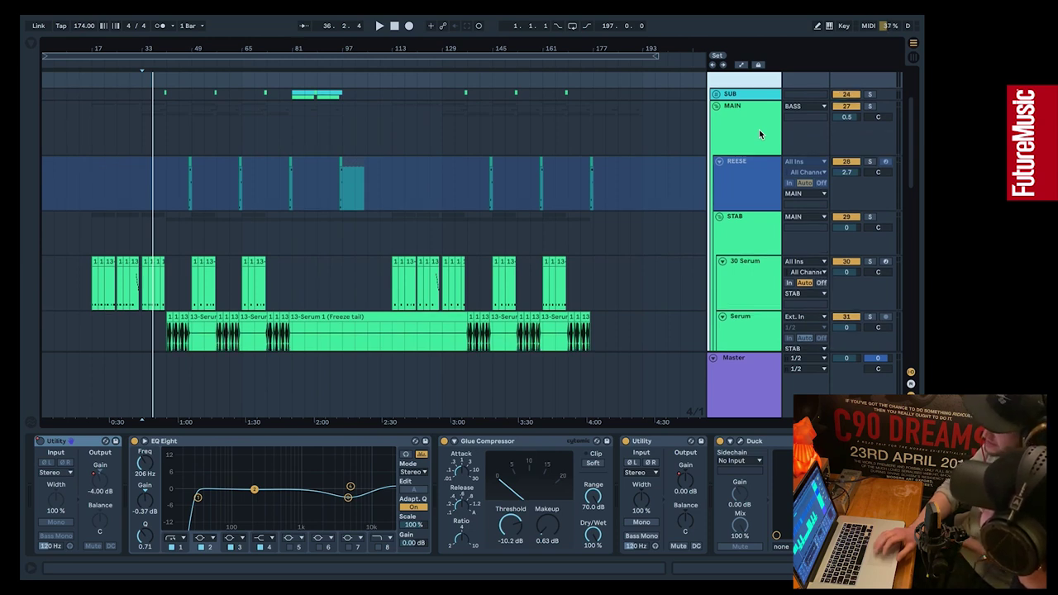
Play the track from bar 33 with the BASS group's device chain showing, then stop playback
{"action": "scroll", "coordinate": [760, 129], "scroll_direction": "up", "scroll_amount": 5}
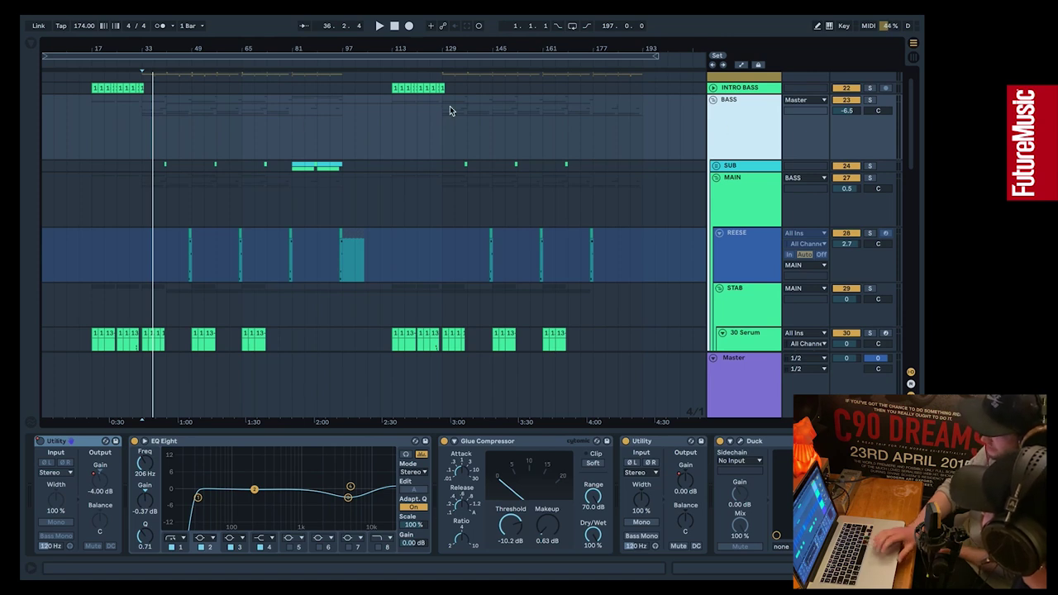
{"action": "left_click", "coordinate": [148, 142]}
{"action": "key", "text": "space"}
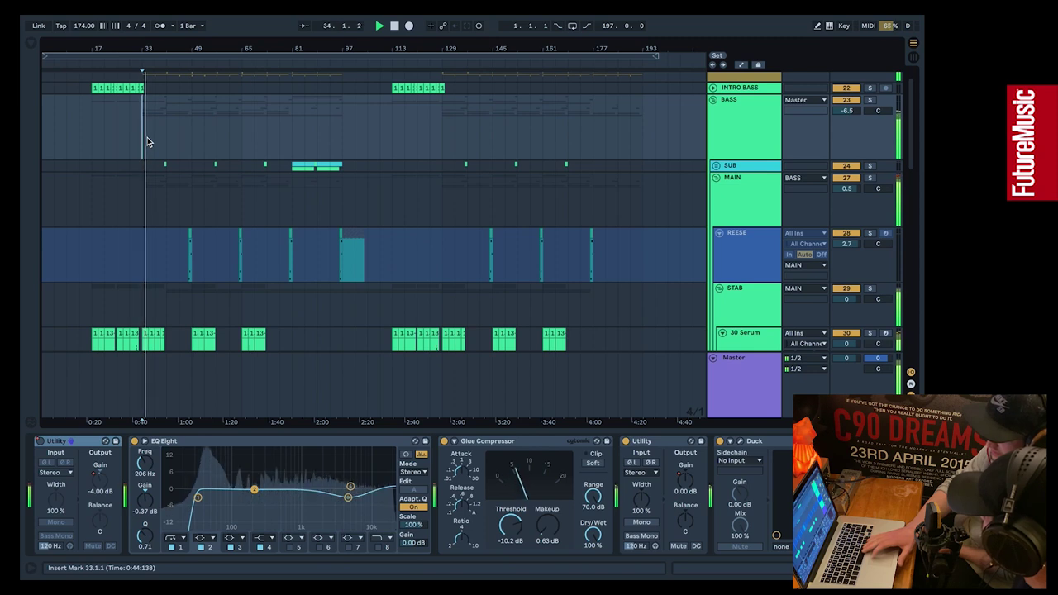
{"action": "key", "text": "space"}
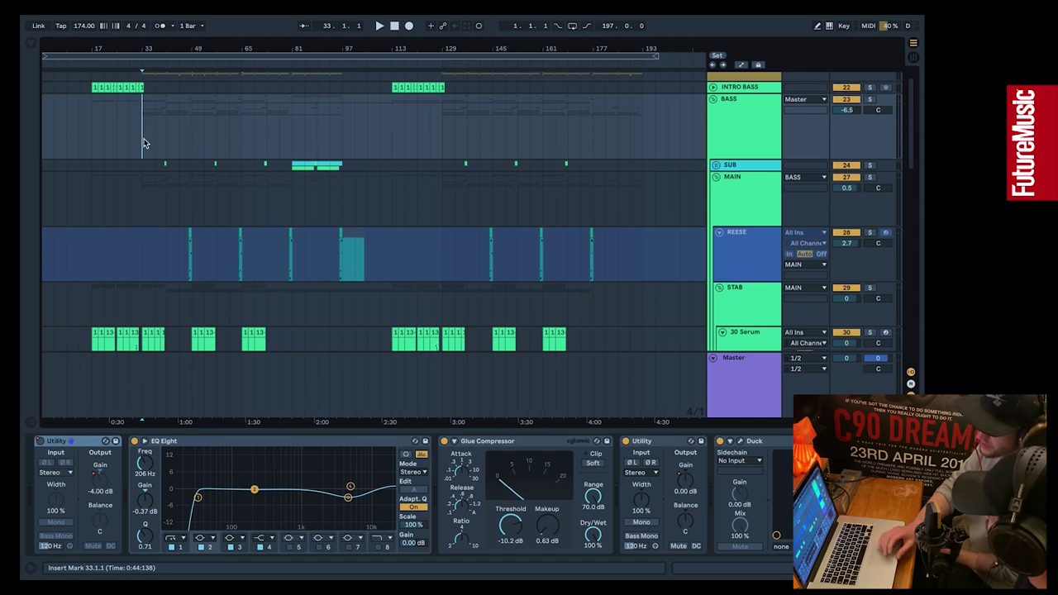
Select the MAIN bass group at bar 37 to view its EQ Eight, Reverb and Utility chain
{"action": "key", "text": "super+z"}
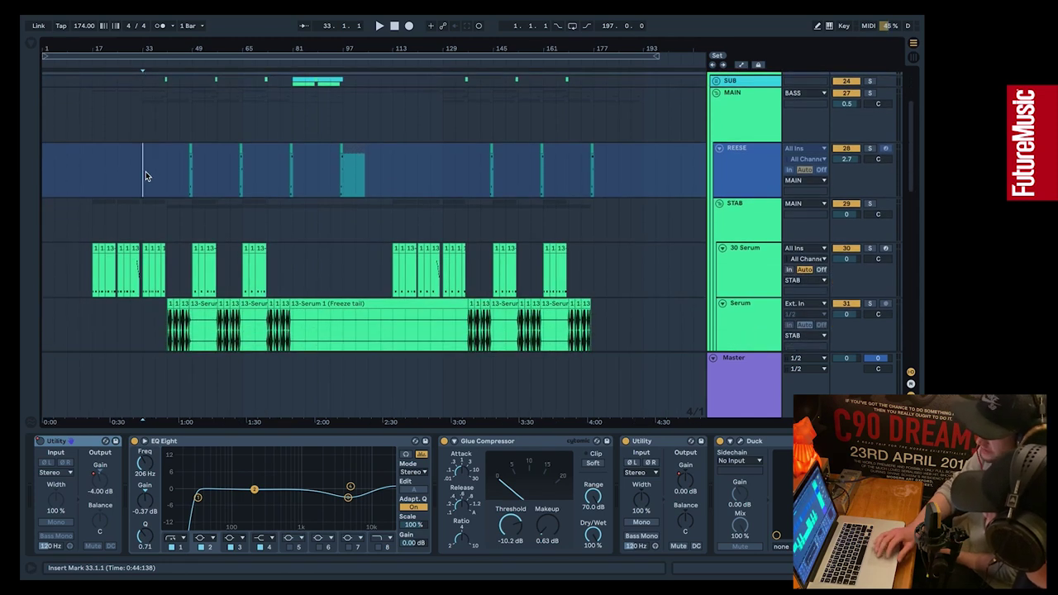
{"action": "key", "text": "super+z"}
{"action": "left_click", "coordinate": [154, 153]}
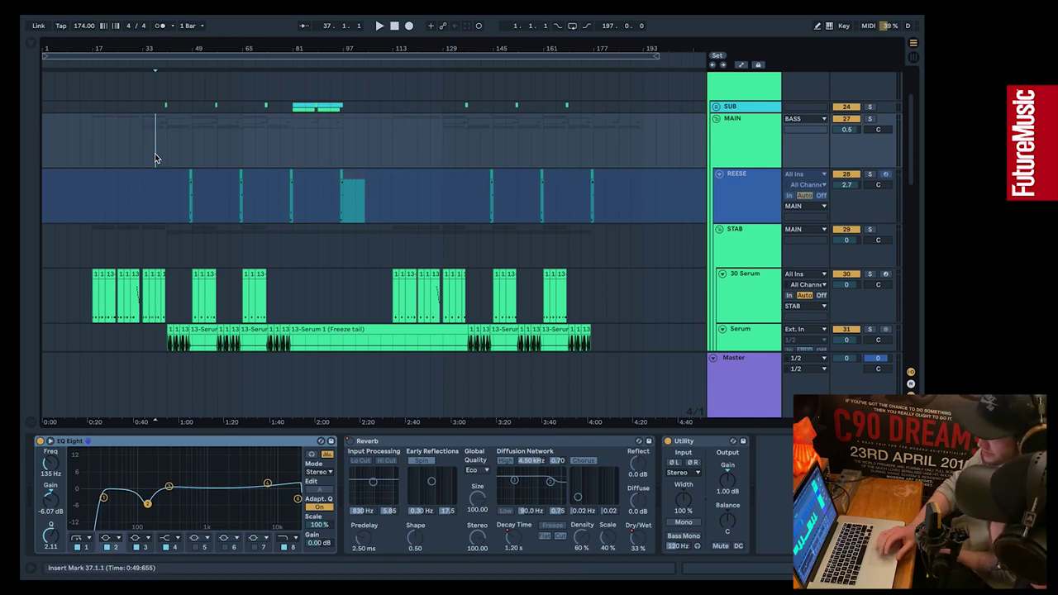
{"action": "scroll", "coordinate": [153, 149], "scroll_direction": "down", "scroll_amount": 5}
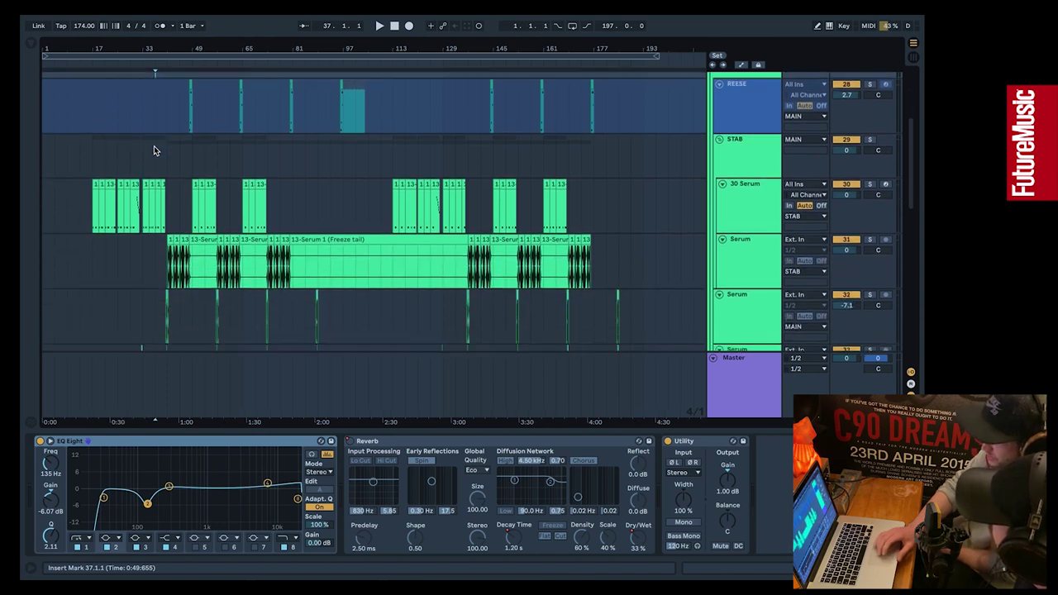
Select the STAB group at bar 41 to view its devices and examine the Serum tracks down to the WOBBLE group
{"action": "left_click", "coordinate": [166, 134]}
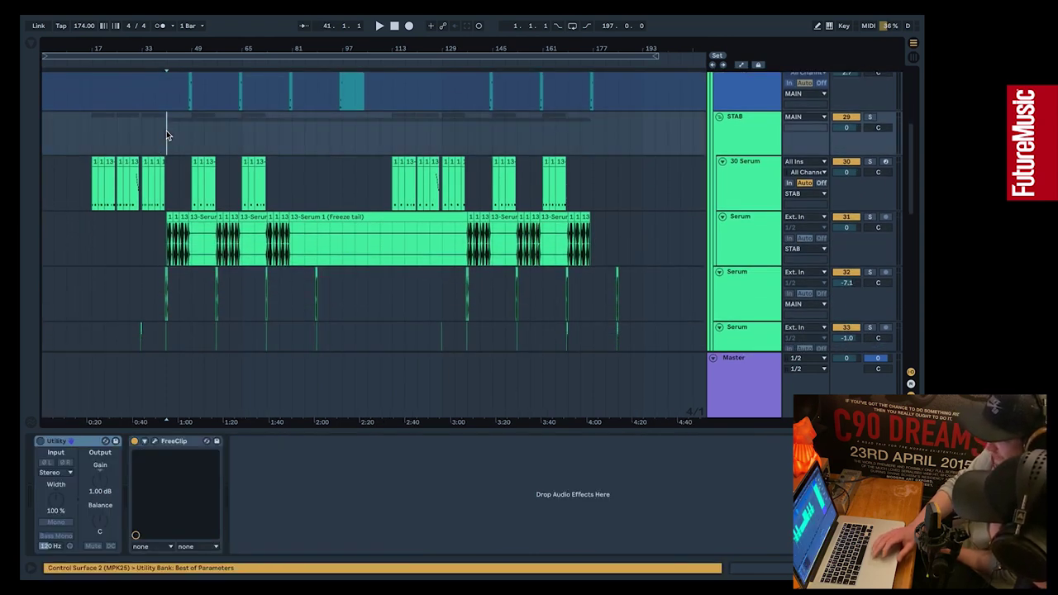
{"action": "scroll", "coordinate": [170, 203], "scroll_direction": "down", "scroll_amount": 1}
{"action": "left_click", "coordinate": [171, 201]}
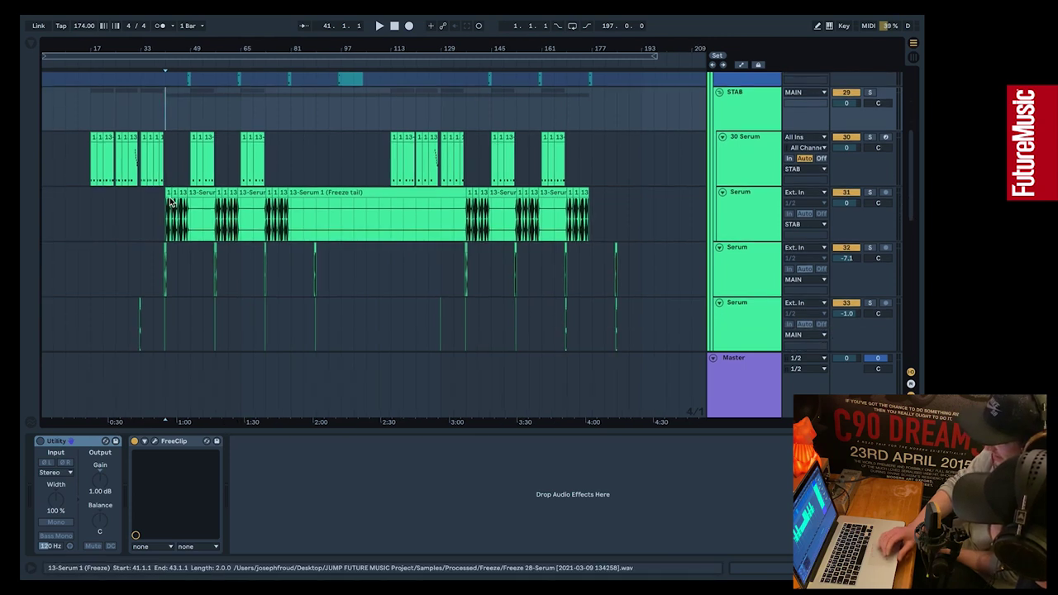
{"action": "scroll", "coordinate": [169, 201], "scroll_direction": "down", "scroll_amount": 2}
{"action": "scroll", "coordinate": [170, 201], "scroll_direction": "up", "scroll_amount": 2}
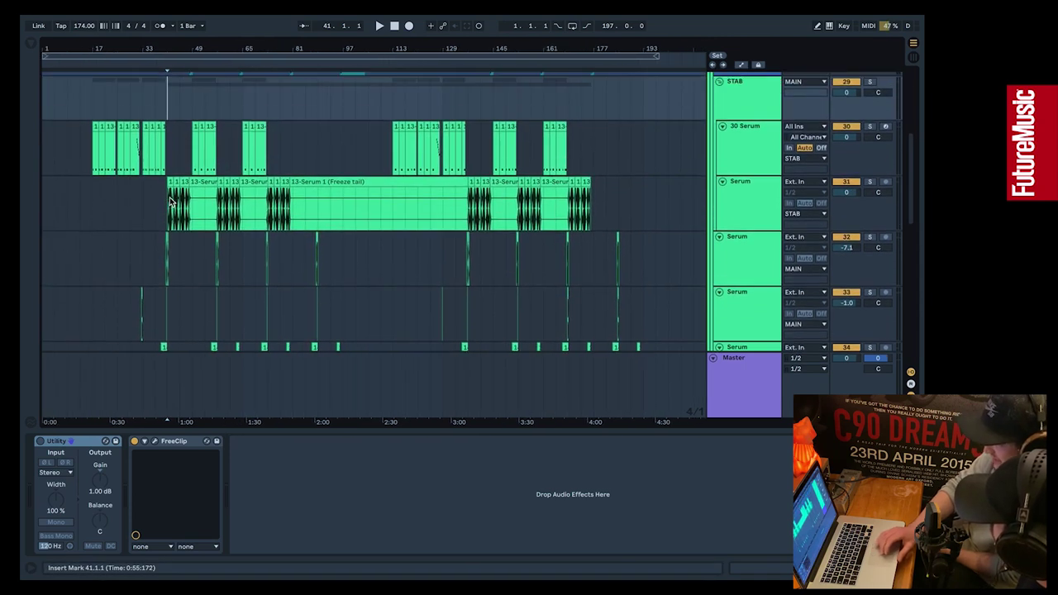
{"action": "scroll", "coordinate": [172, 201], "scroll_direction": "up", "scroll_amount": 1}
{"action": "scroll", "coordinate": [171, 202], "scroll_direction": "down", "scroll_amount": 3}
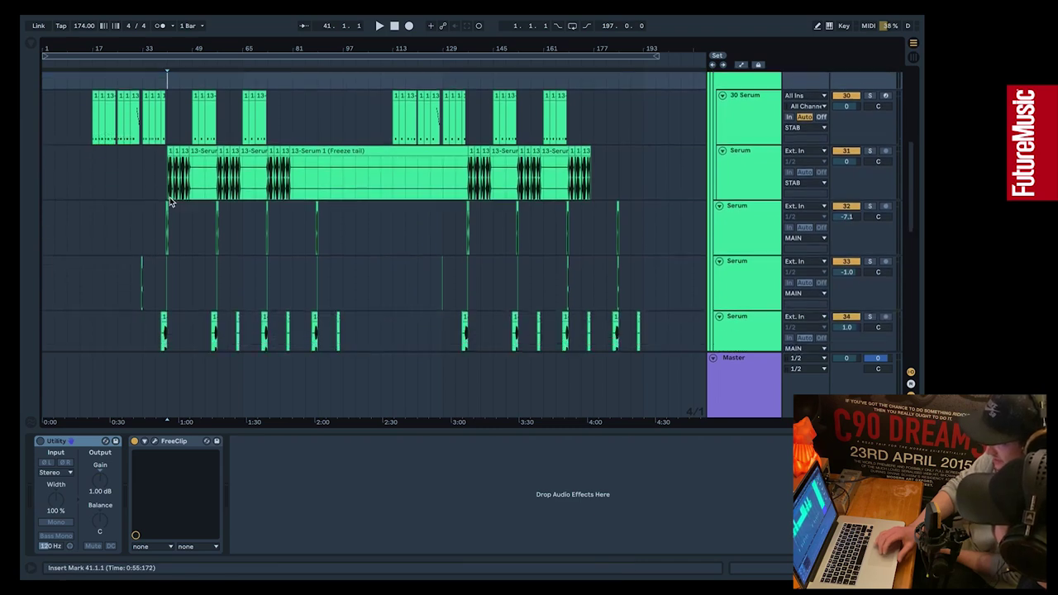
{"action": "scroll", "coordinate": [170, 202], "scroll_direction": "down", "scroll_amount": 8}
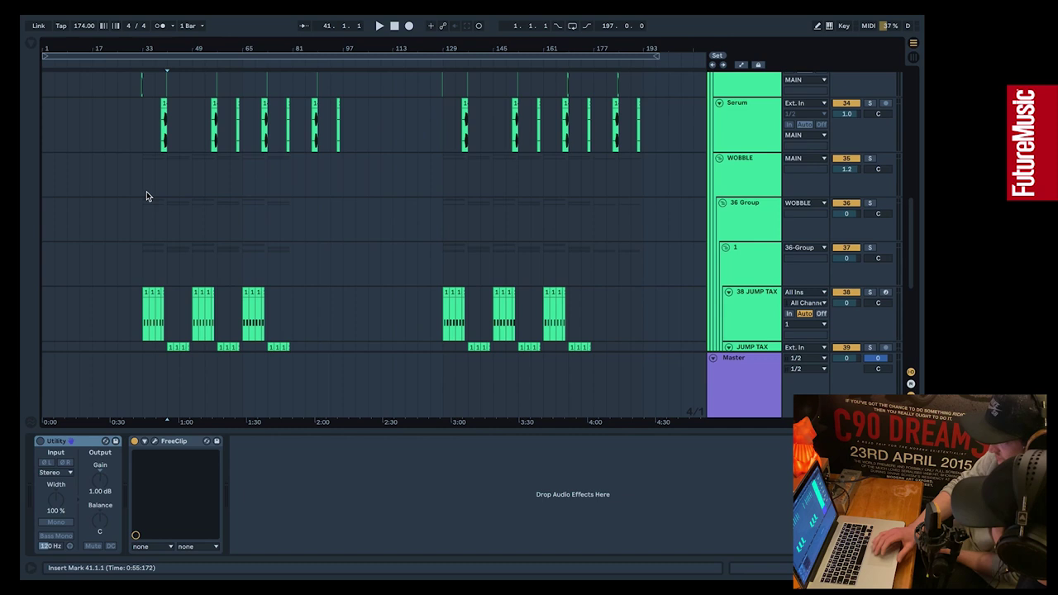
Play from bar 33 with the WOBBLE group's Multiband Dynamics, Neutron and Utility chain showing, then stop
{"action": "left_click", "coordinate": [143, 181]}
{"action": "key", "text": "space"}
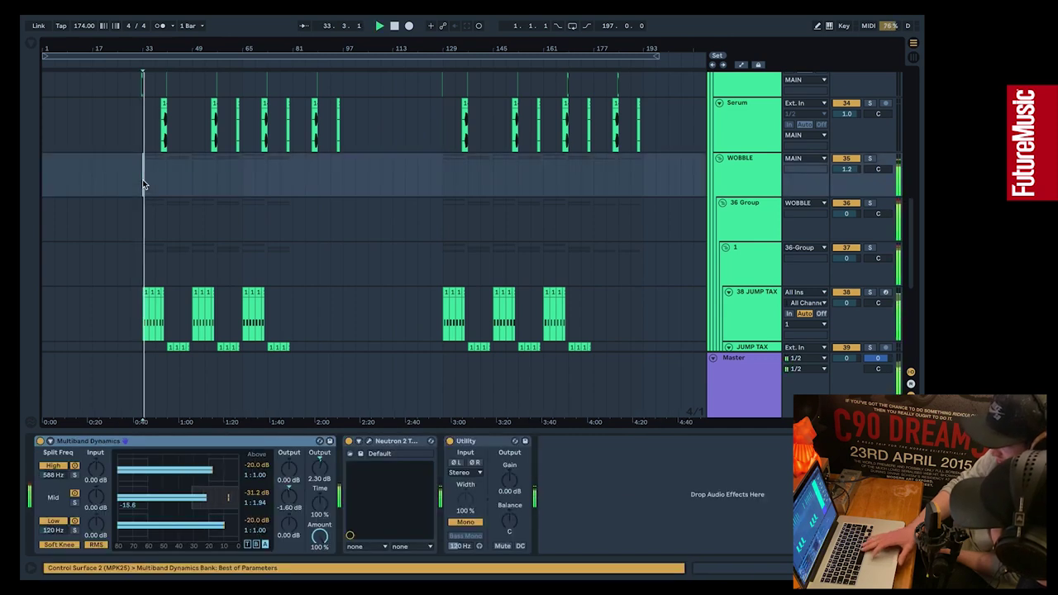
{"action": "key", "text": "space"}
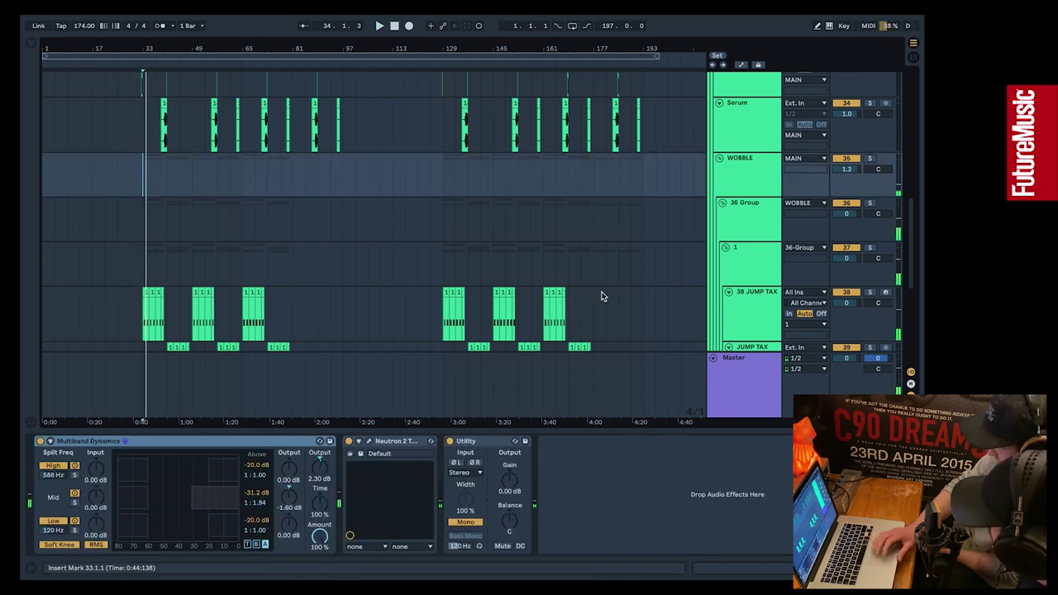
Select the 30 Serum track in the STAB group and examine its device chain from Serum through OTT to the Auto Filters
{"action": "scroll", "coordinate": [752, 213], "scroll_direction": "up", "scroll_amount": 5}
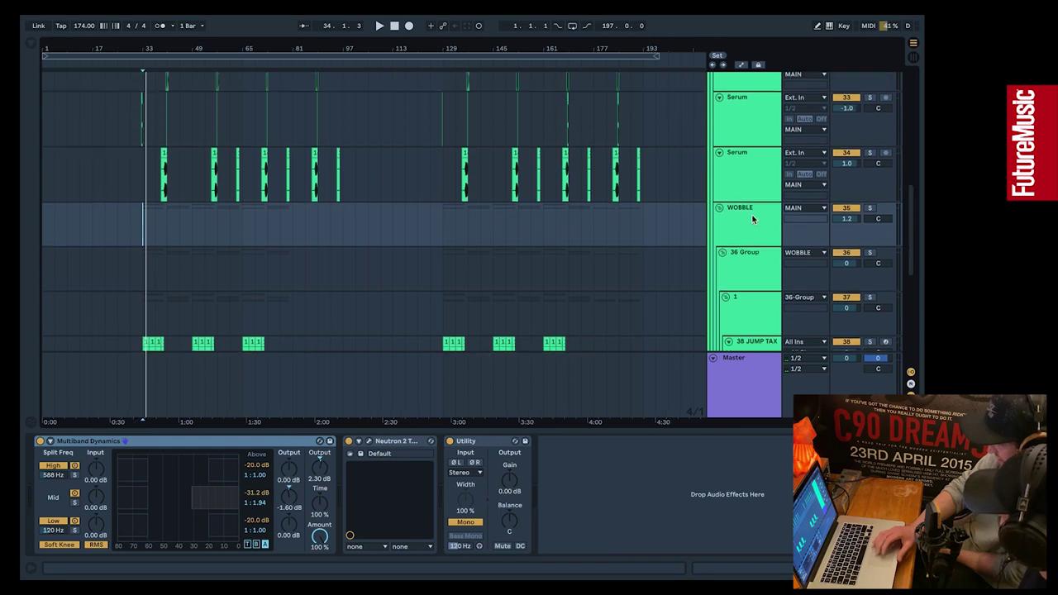
{"action": "scroll", "coordinate": [752, 217], "scroll_direction": "up", "scroll_amount": 7}
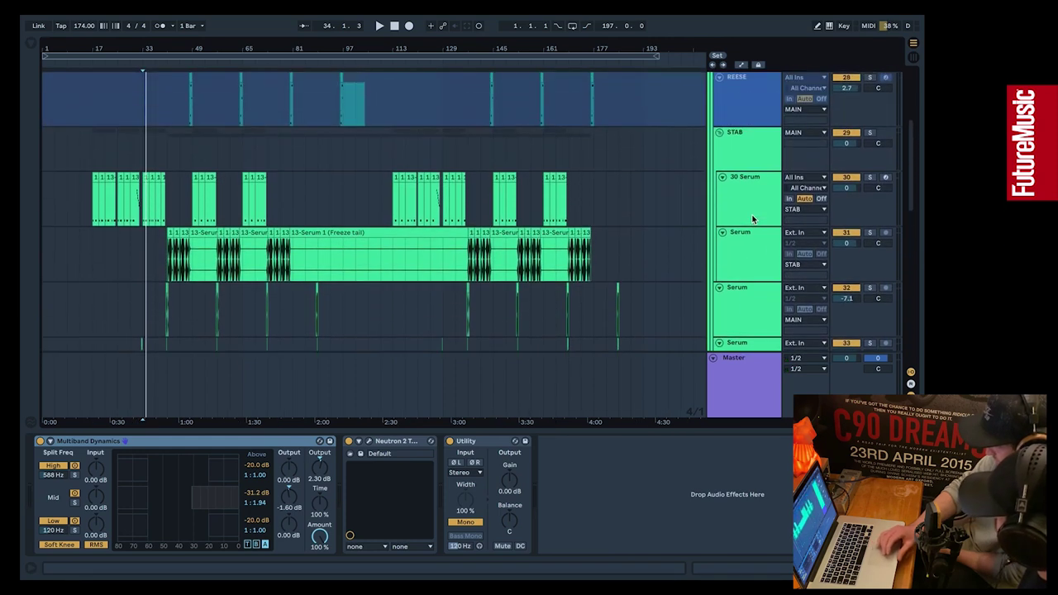
{"action": "left_click", "coordinate": [754, 210]}
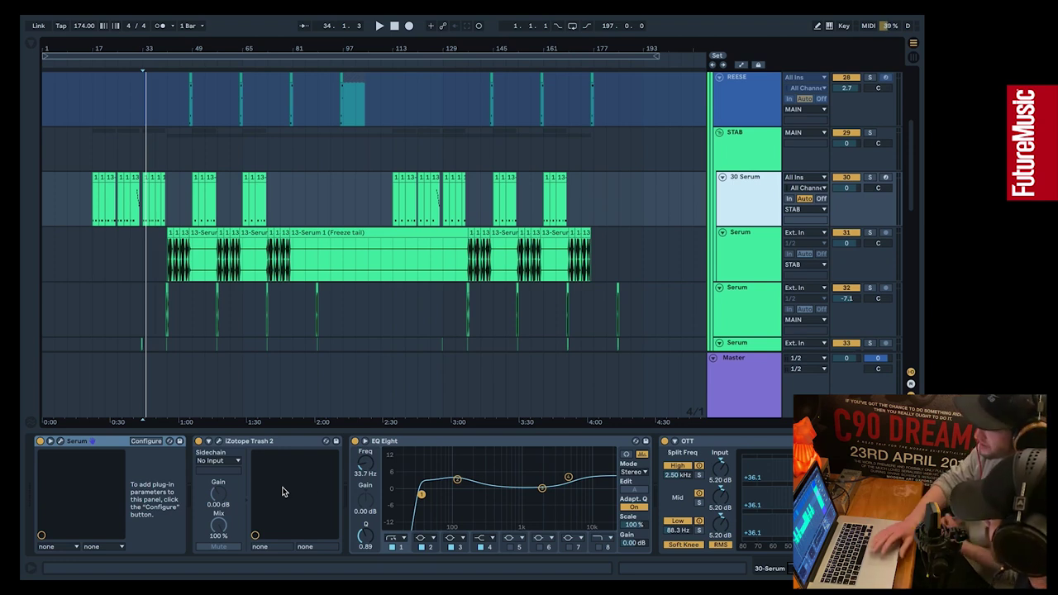
{"action": "scroll", "coordinate": [544, 473], "scroll_direction": "right", "scroll_amount": 5}
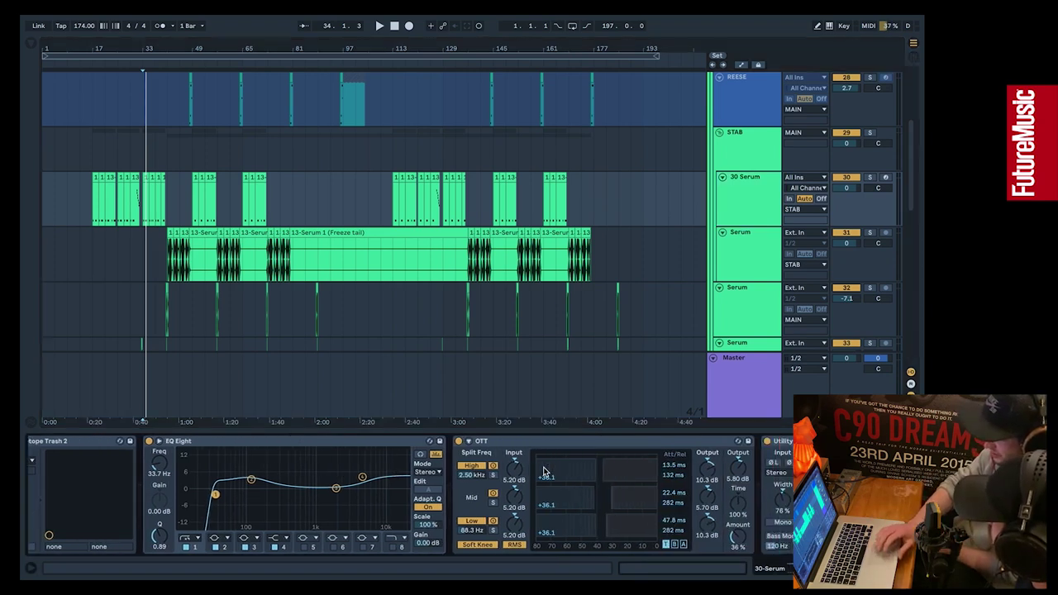
{"action": "scroll", "coordinate": [544, 471], "scroll_direction": "right", "scroll_amount": 12}
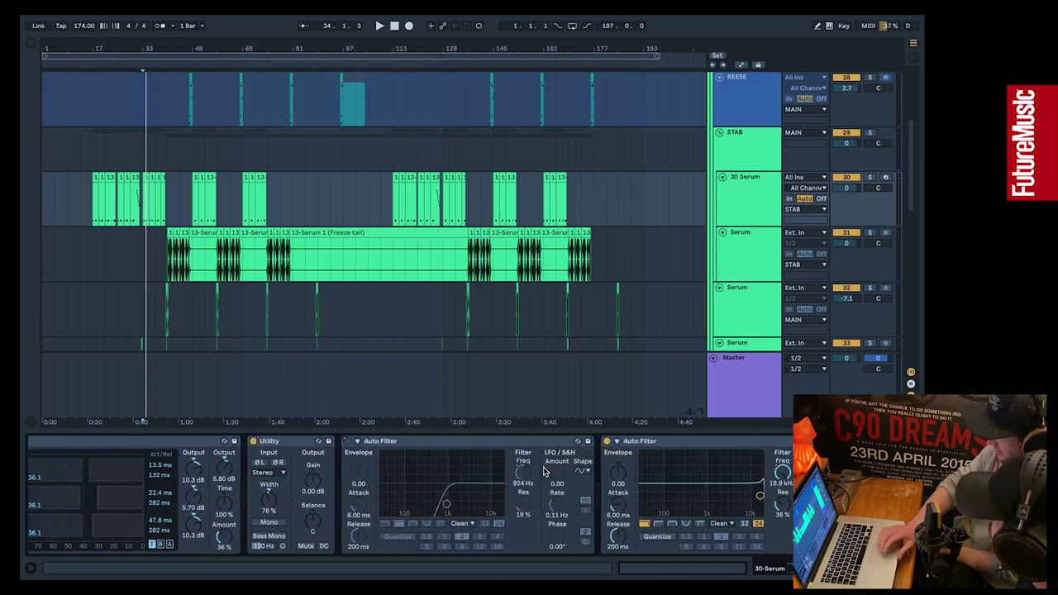
{"action": "scroll", "coordinate": [545, 471], "scroll_direction": "left", "scroll_amount": 15}
{"action": "scroll", "coordinate": [544, 473], "scroll_direction": "left", "scroll_amount": 1}
{"action": "scroll", "coordinate": [544, 471], "scroll_direction": "right", "scroll_amount": 12}
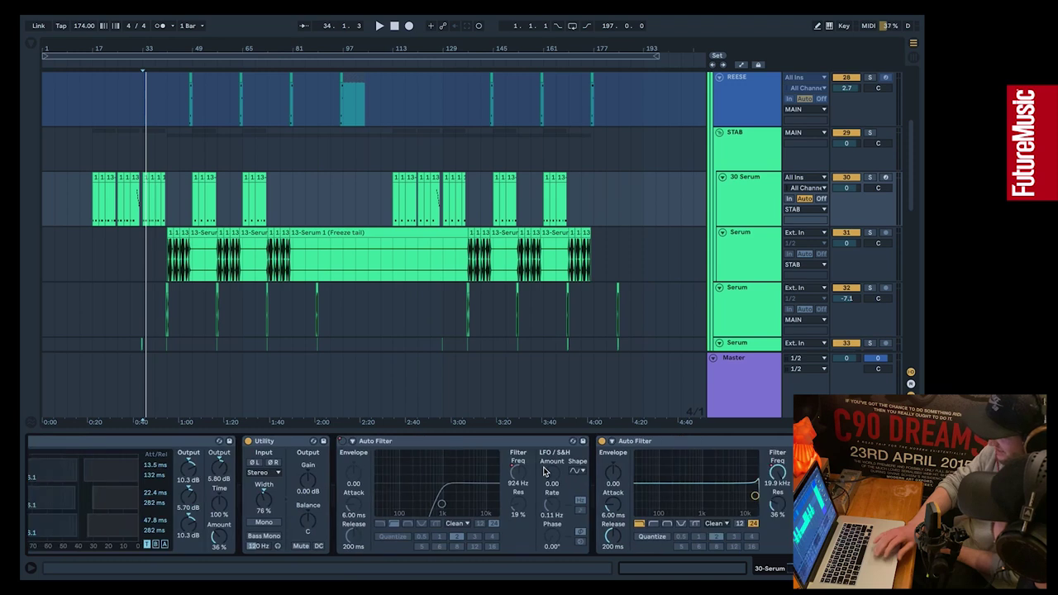
{"action": "scroll", "coordinate": [503, 468], "scroll_direction": "left", "scroll_amount": 12}
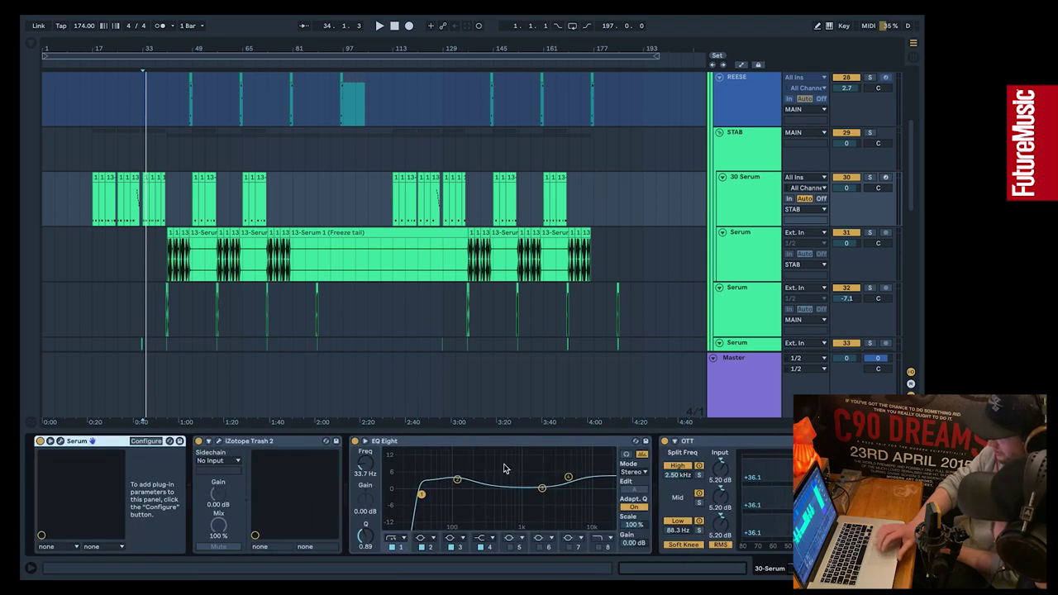
Open the 30 Serum track's Serum instrument with the BASS 135 preset and examine its oscillator and effects settings
{"action": "left_click", "coordinate": [59, 442]}
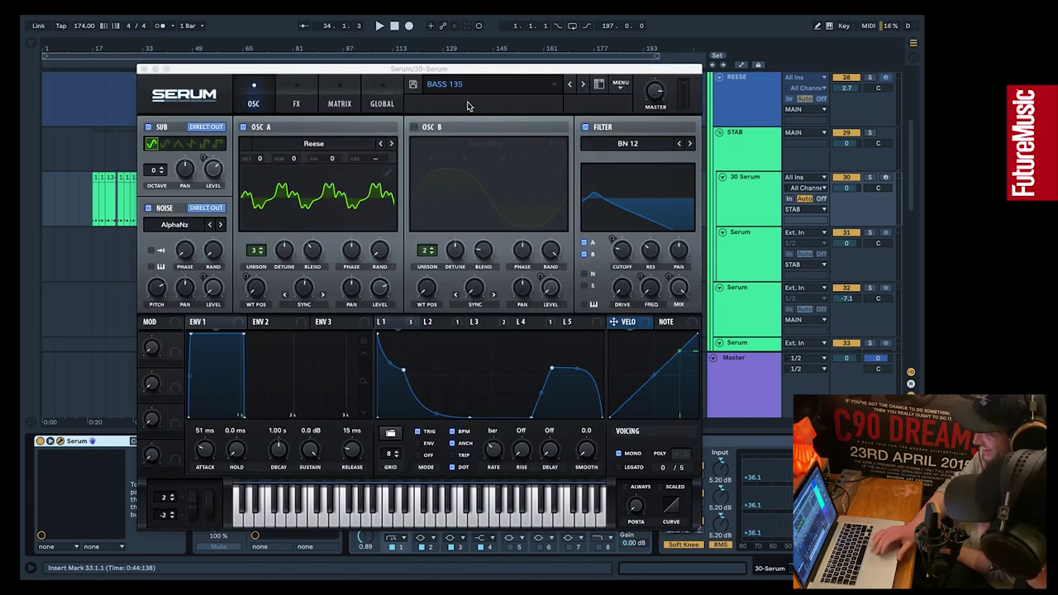
{"action": "left_click_drag", "start_coordinate": [478, 74], "coordinate": [453, 45]}
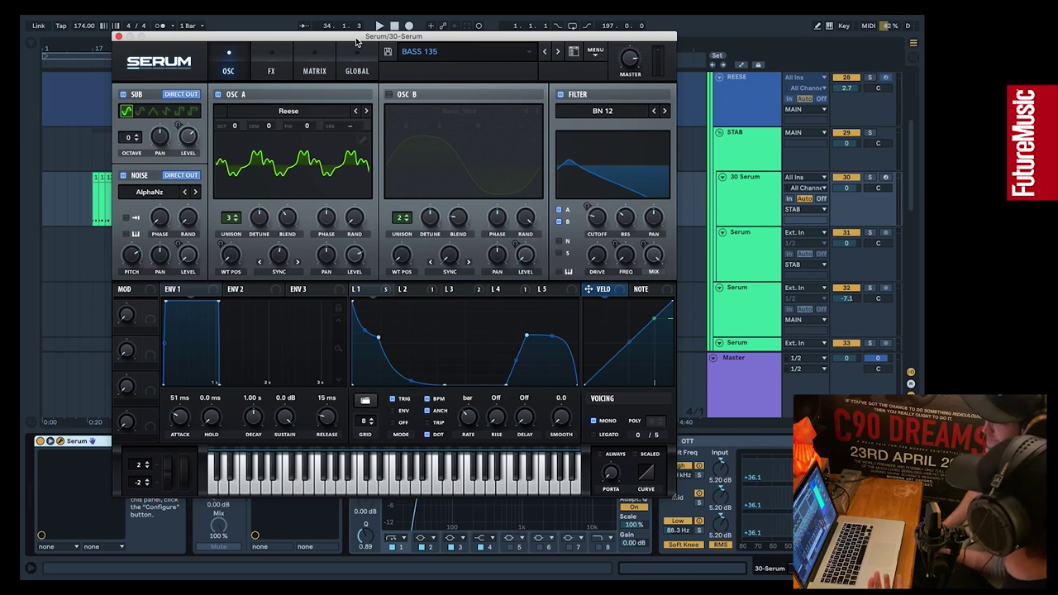
{"action": "left_click", "coordinate": [271, 73]}
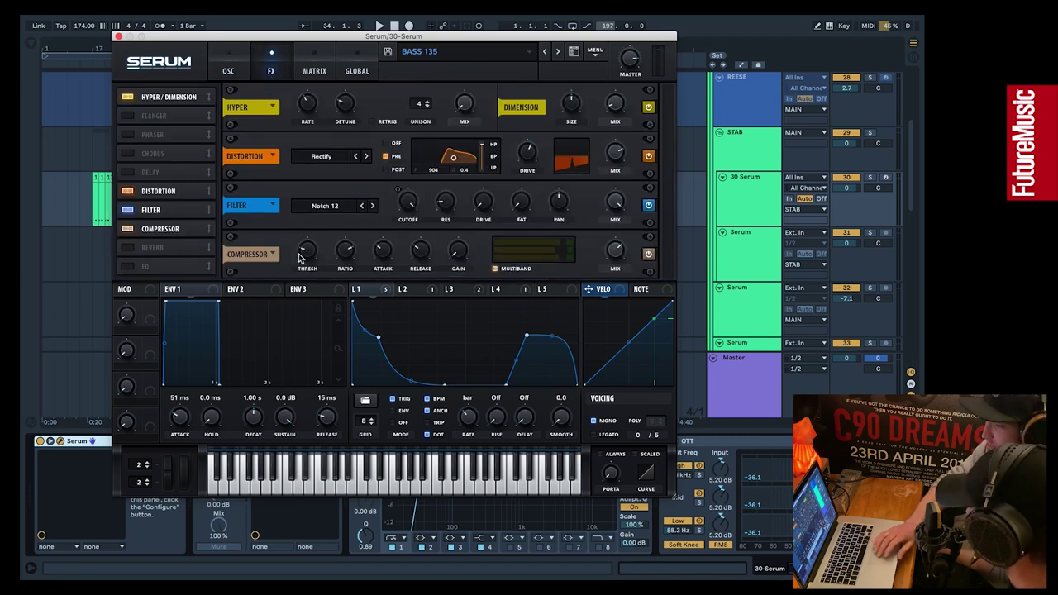
{"action": "left_click", "coordinate": [235, 72]}
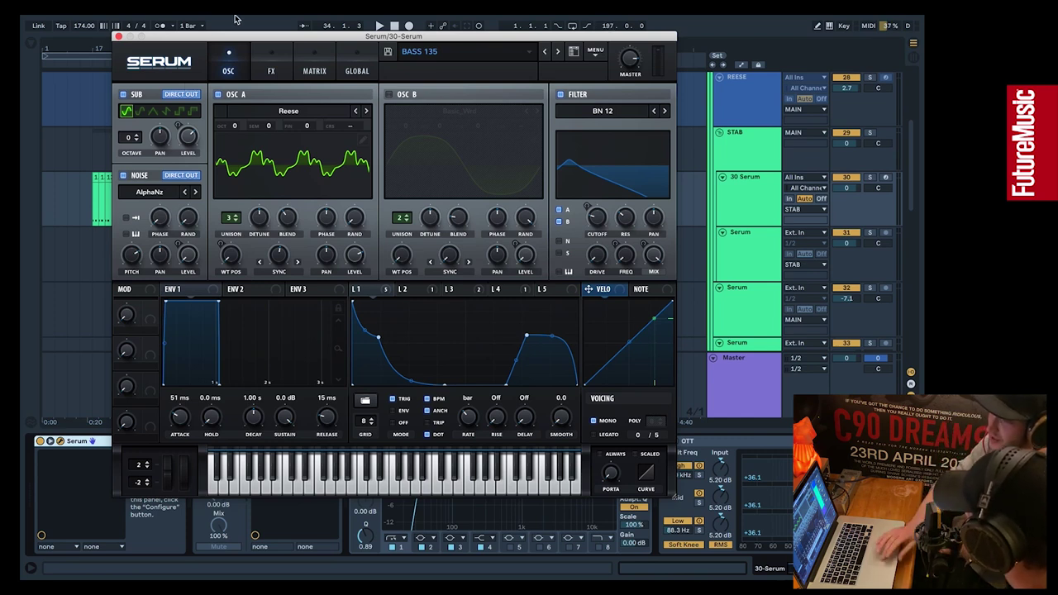
{"action": "left_click", "coordinate": [273, 72]}
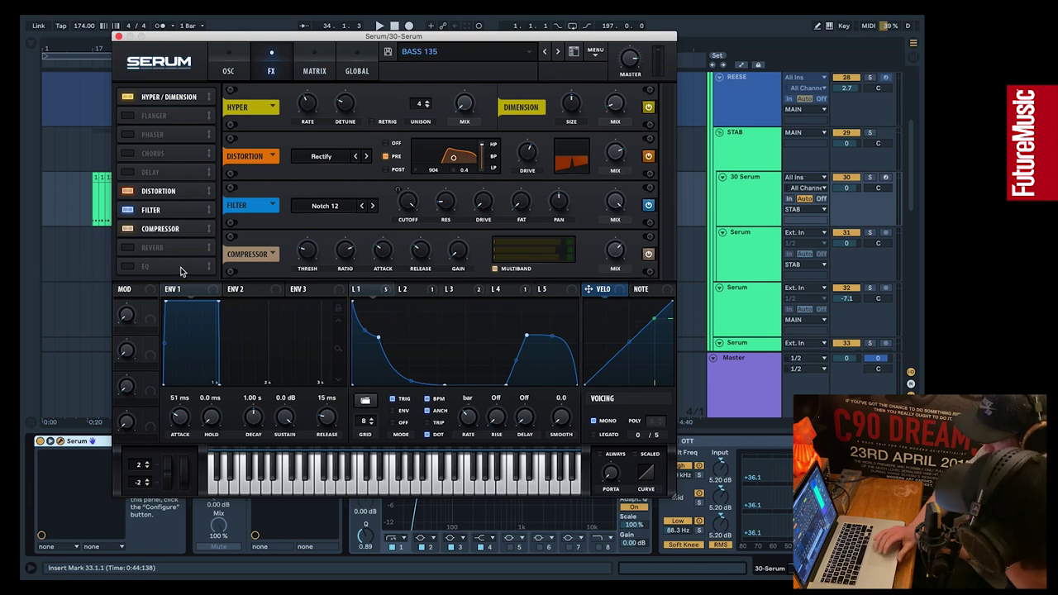
Enable Serum's EQ effect, try a low cut on its low band with different frequency and Q settings, and bypass it
{"action": "left_click", "coordinate": [128, 267]}
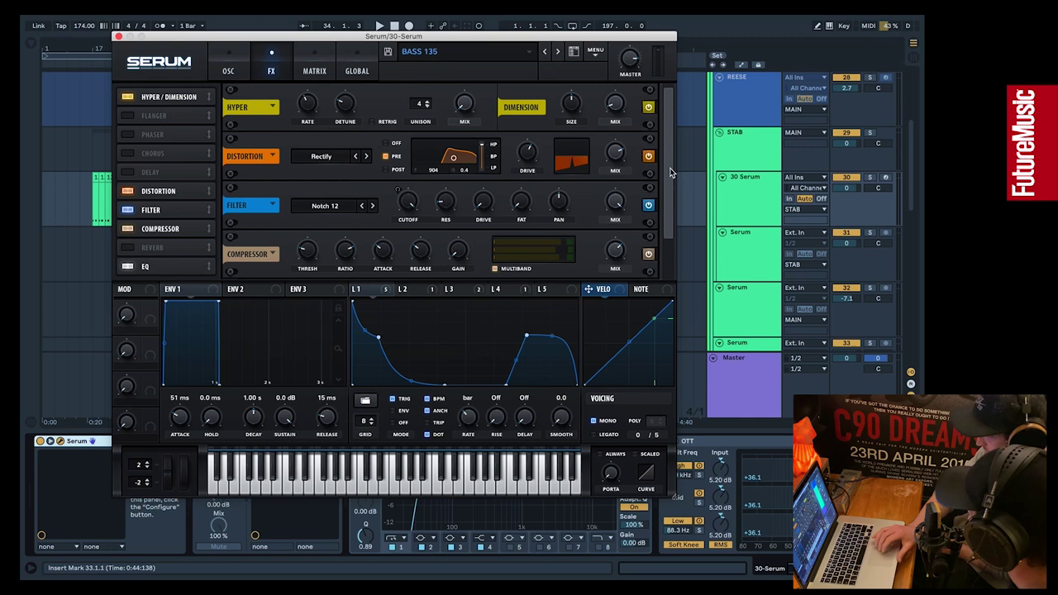
{"action": "left_click_drag", "start_coordinate": [672, 173], "coordinate": [675, 248]}
{"action": "left_click", "coordinate": [402, 266]}
{"action": "left_click_drag", "start_coordinate": [343, 250], "coordinate": [341, 255]}
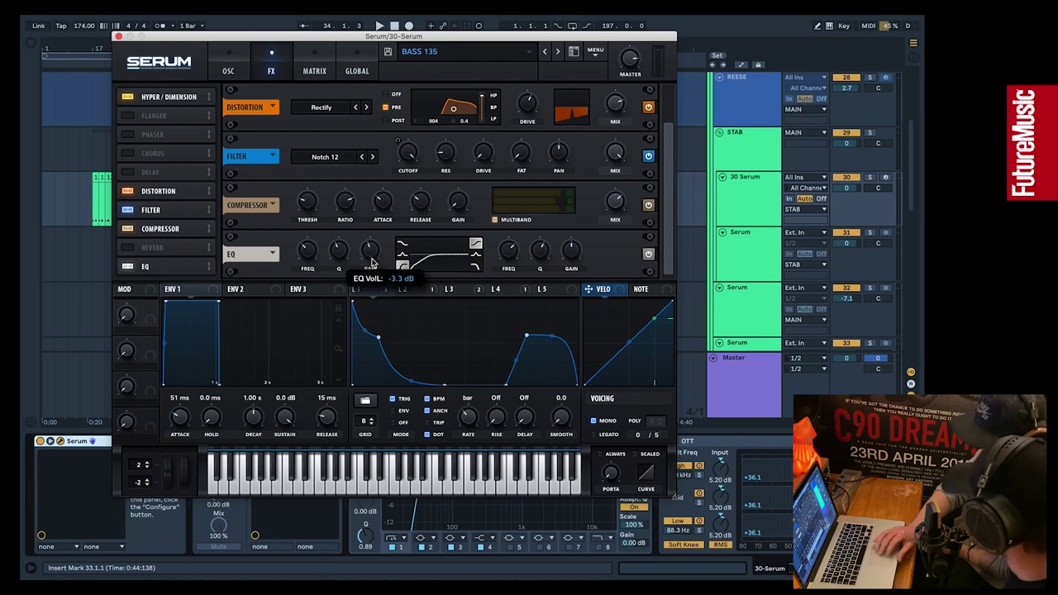
{"action": "left_click_drag", "start_coordinate": [312, 257], "coordinate": [313, 260]}
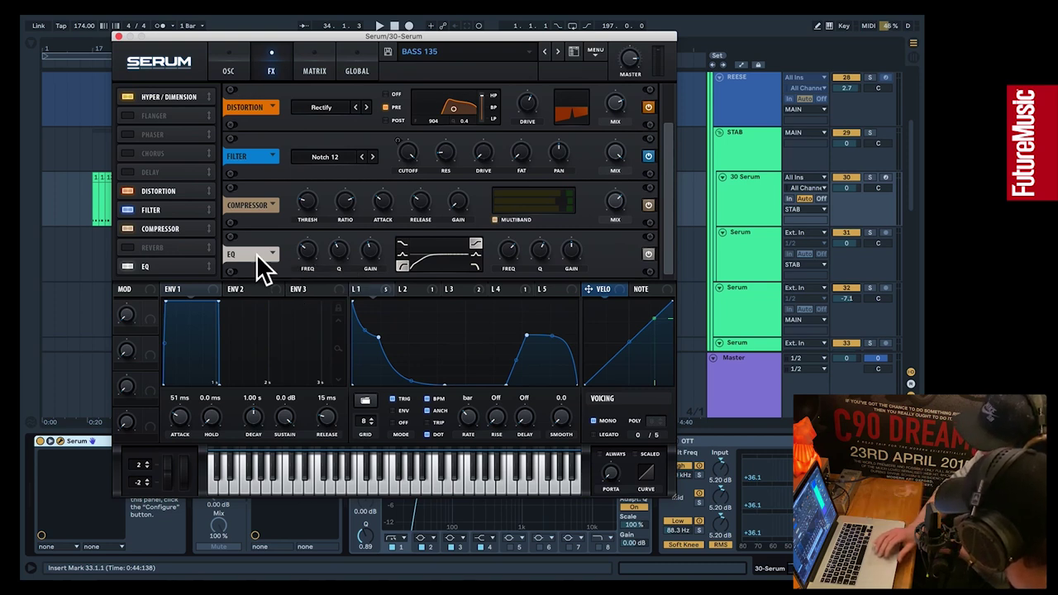
{"action": "left_click_drag", "start_coordinate": [308, 253], "coordinate": [312, 262]}
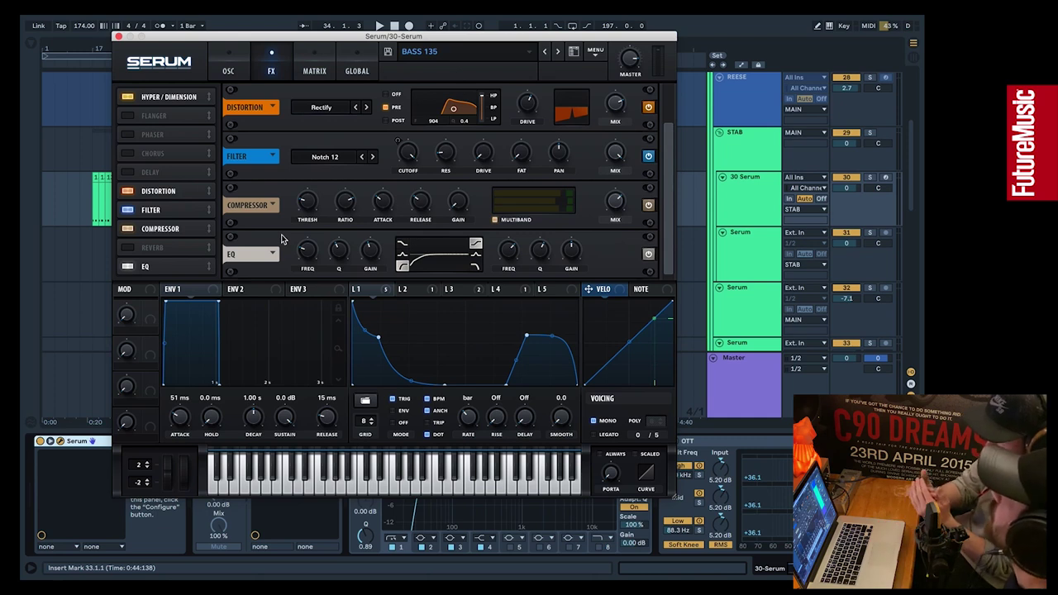
{"action": "left_click", "coordinate": [650, 255]}
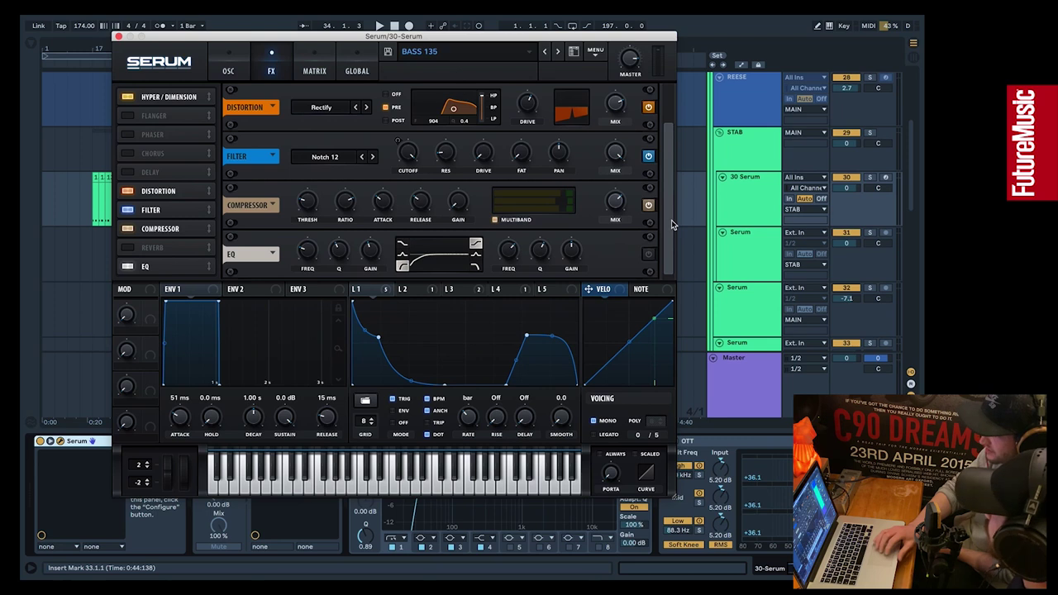
View Serum's modulation matrix and display the shape of LFO 4
{"action": "left_click_drag", "start_coordinate": [672, 220], "coordinate": [674, 176]}
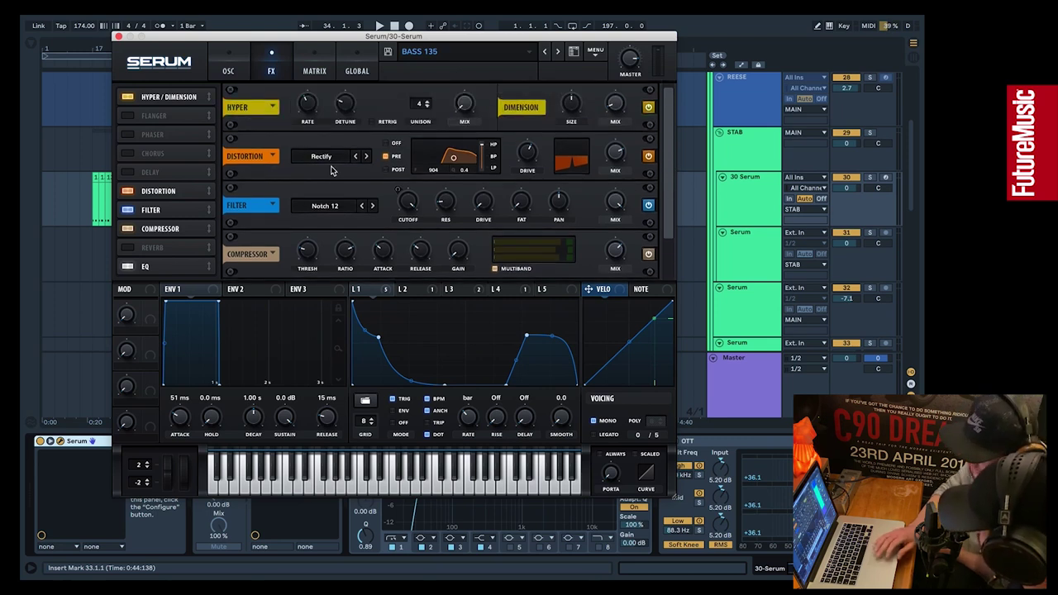
{"action": "left_click", "coordinate": [234, 72]}
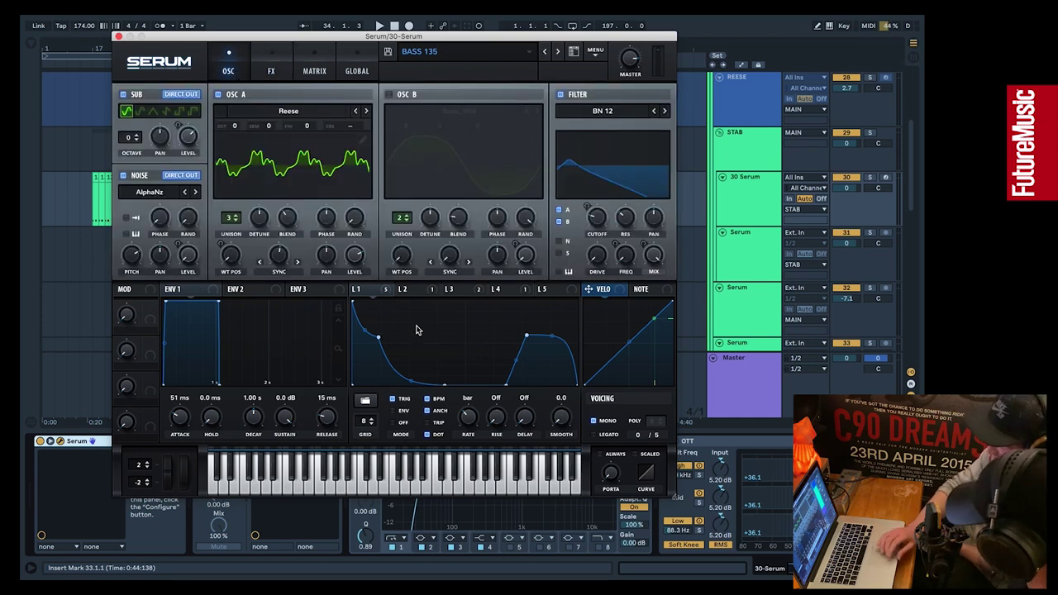
{"action": "left_click", "coordinate": [315, 74]}
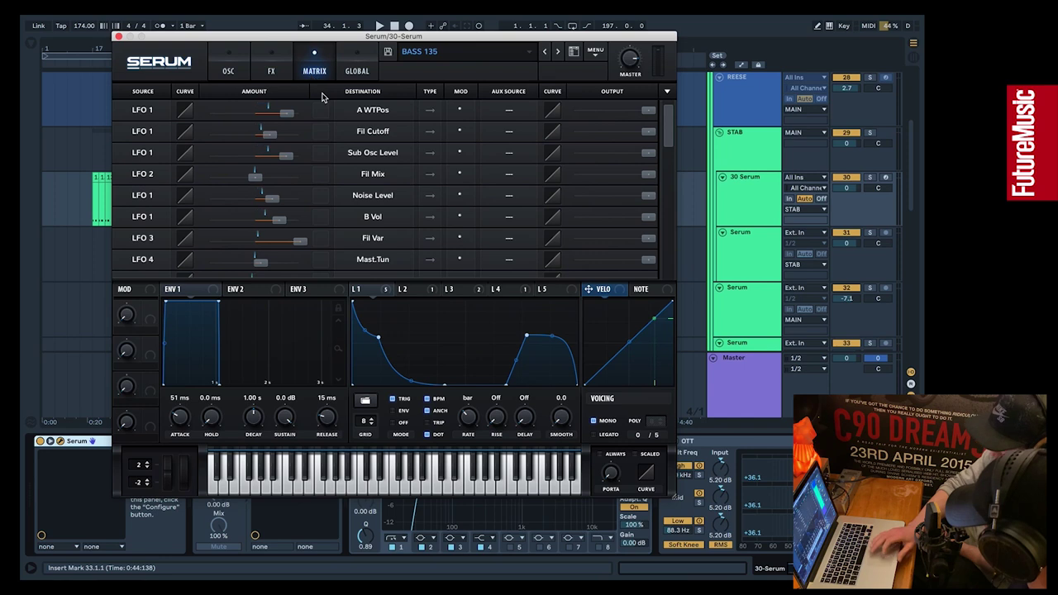
{"action": "left_click", "coordinate": [517, 292]}
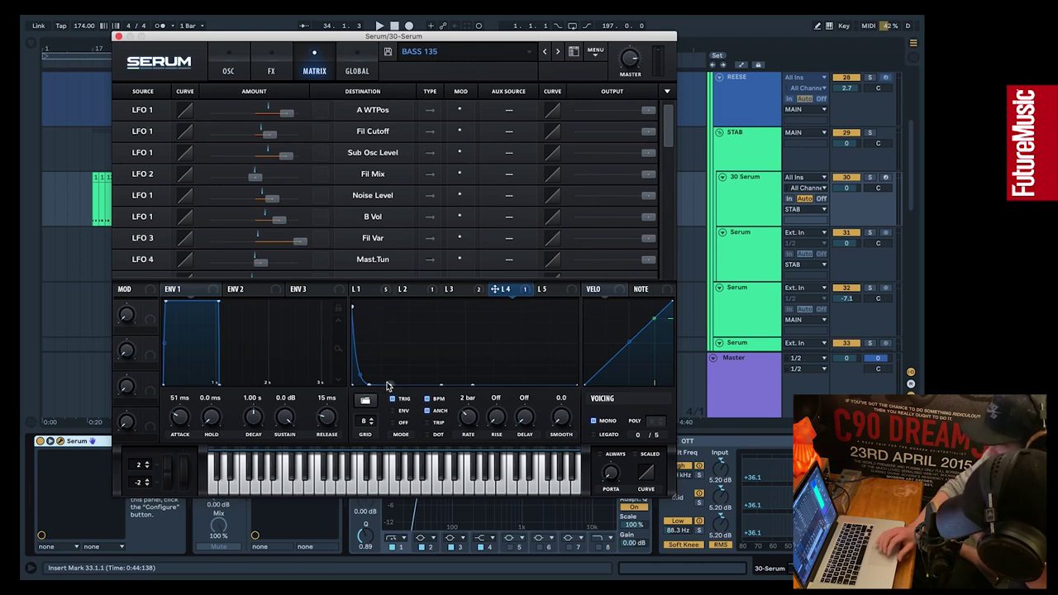
Return to Serum's oscillator page and examine the BN 12 filter's cutoff and frequency controls
{"action": "left_click", "coordinate": [229, 72]}
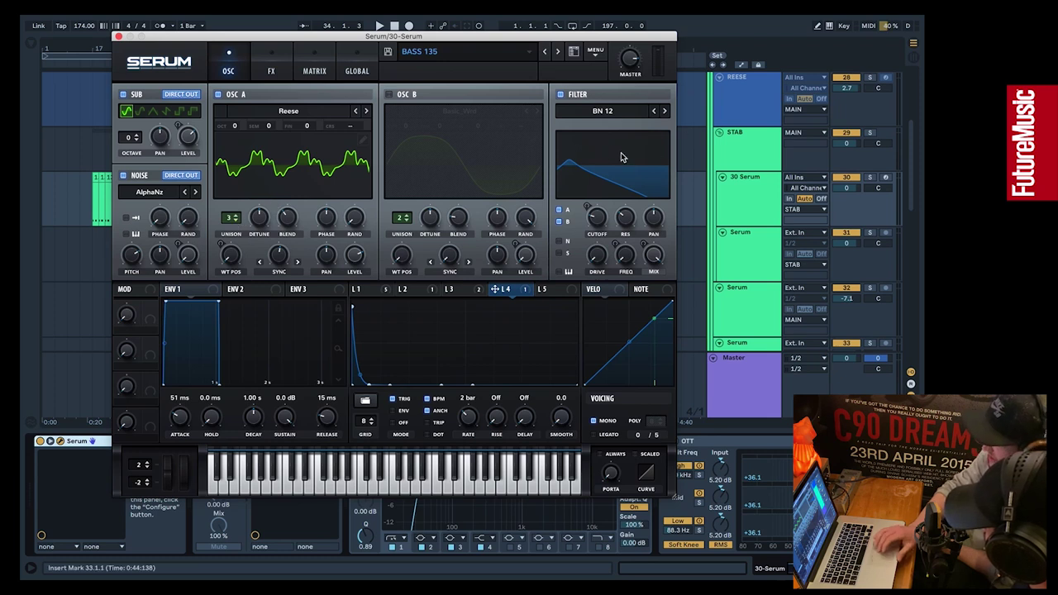
{"action": "right_click", "coordinate": [599, 215]}
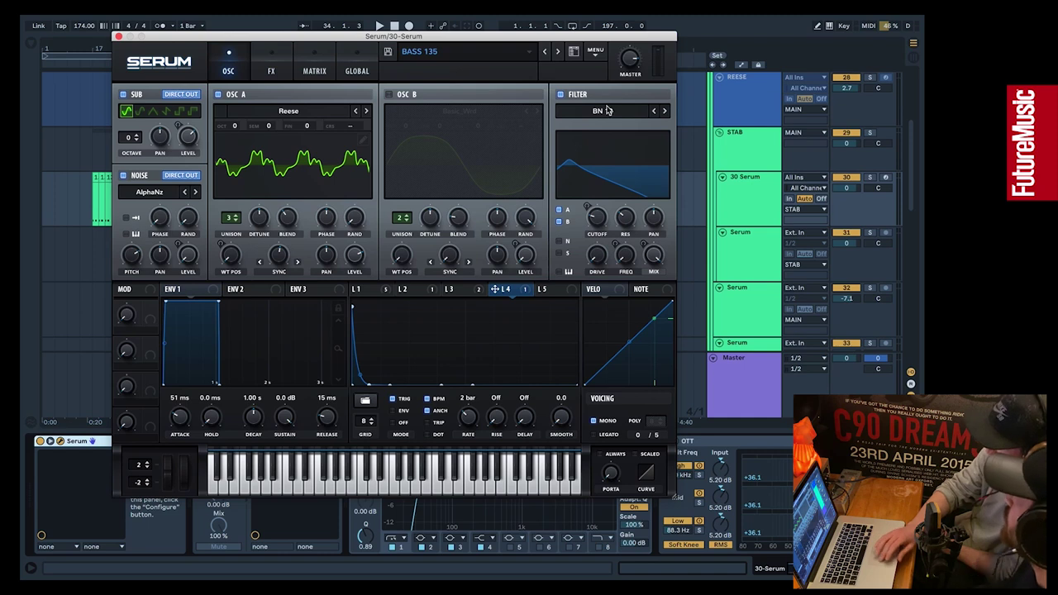
{"action": "left_click_drag", "start_coordinate": [629, 261], "coordinate": [628, 216]}
{"action": "mouse_move", "coordinate": [603, 221]}
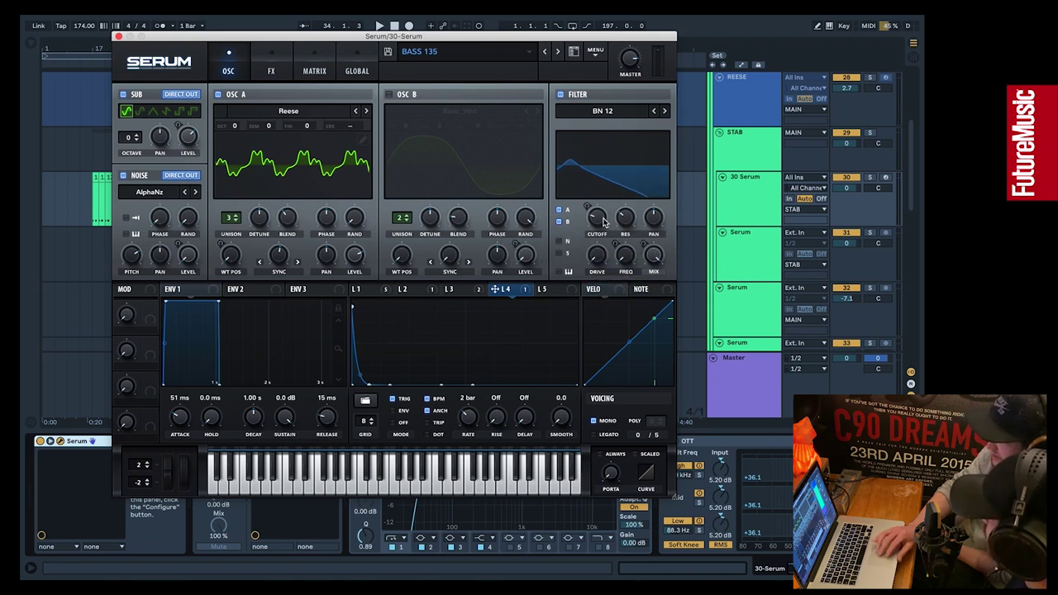
Solo the 30 Serum track and play it from bar 33 with Serum's window in view, then stop and unsolo it
{"action": "left_click_drag", "start_coordinate": [164, 39], "coordinate": [176, 40]}
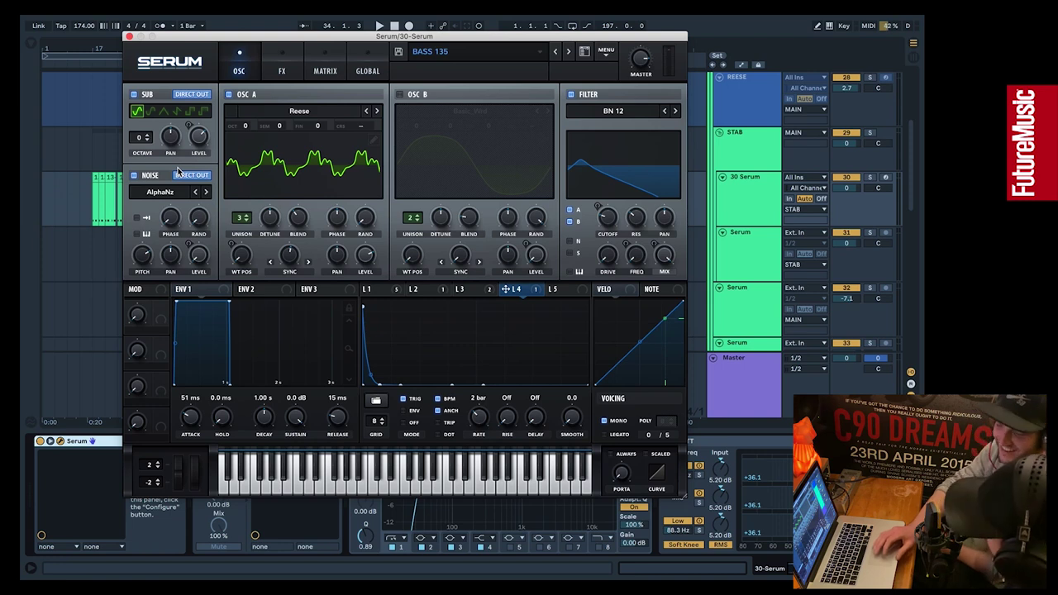
{"action": "left_click_drag", "start_coordinate": [232, 38], "coordinate": [174, 339]}
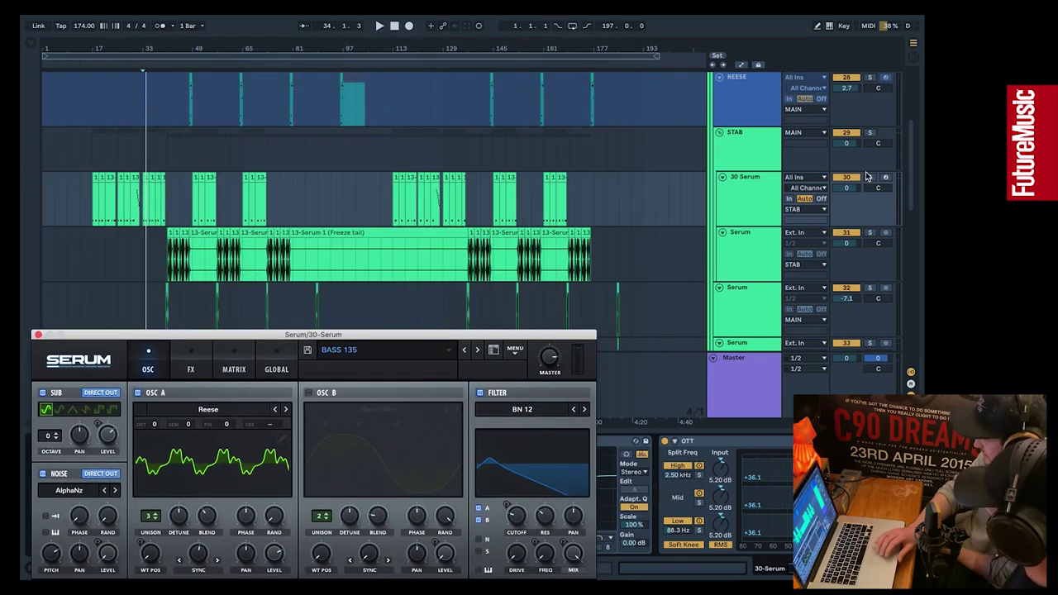
{"action": "left_click", "coordinate": [871, 178]}
{"action": "key", "text": "space"}
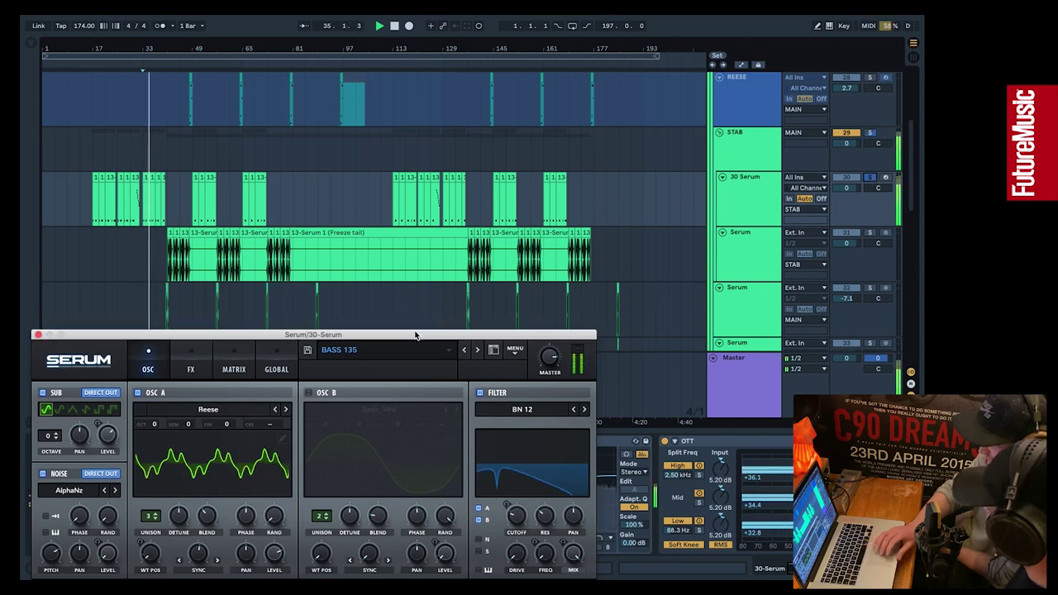
{"action": "left_click_drag", "start_coordinate": [419, 334], "coordinate": [526, 164]}
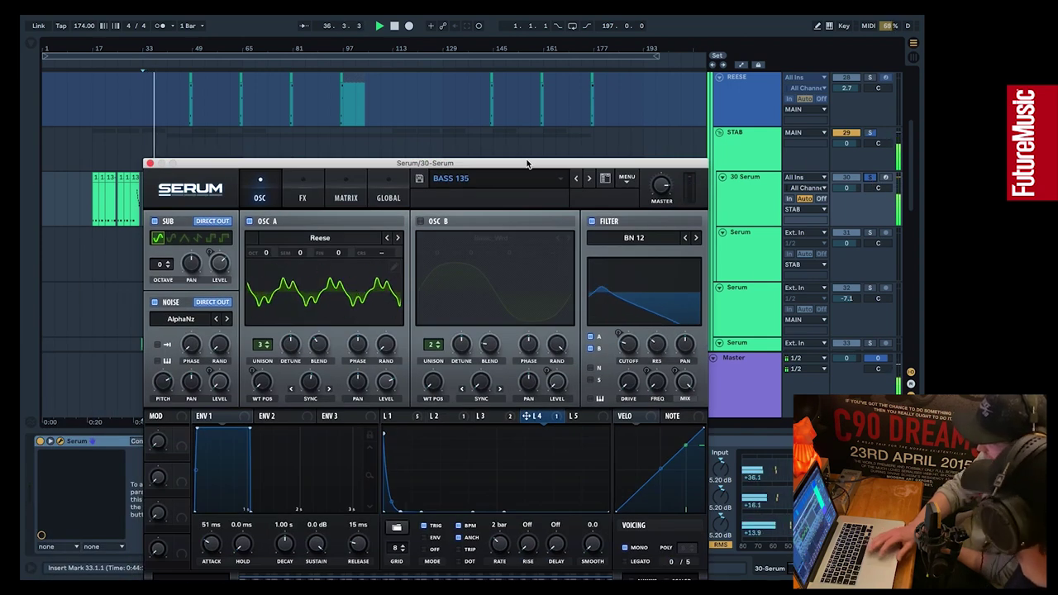
{"action": "left_click_drag", "start_coordinate": [527, 165], "coordinate": [502, 97]}
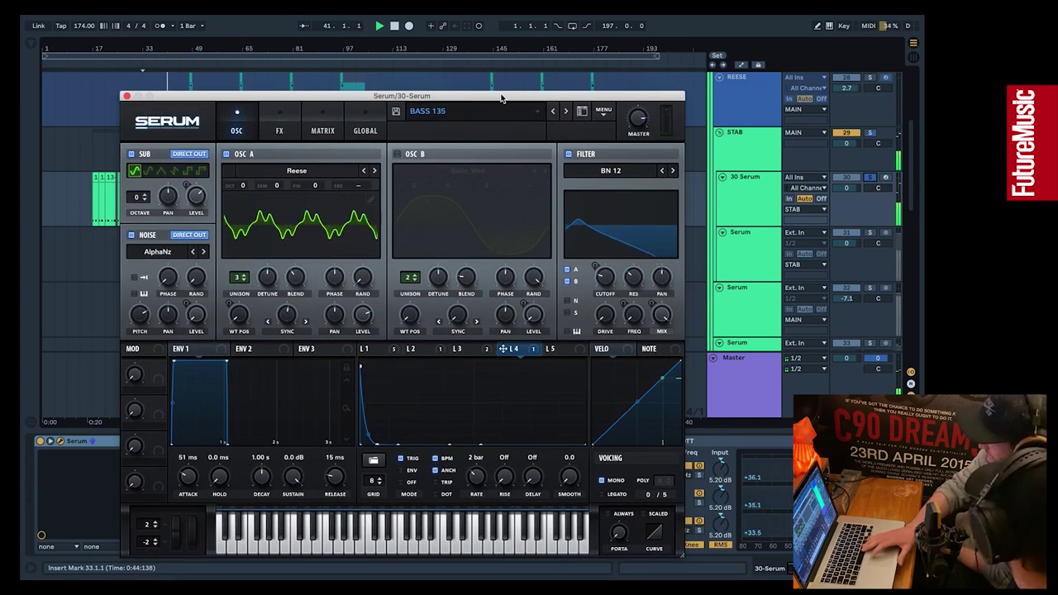
{"action": "left_click", "coordinate": [875, 183]}
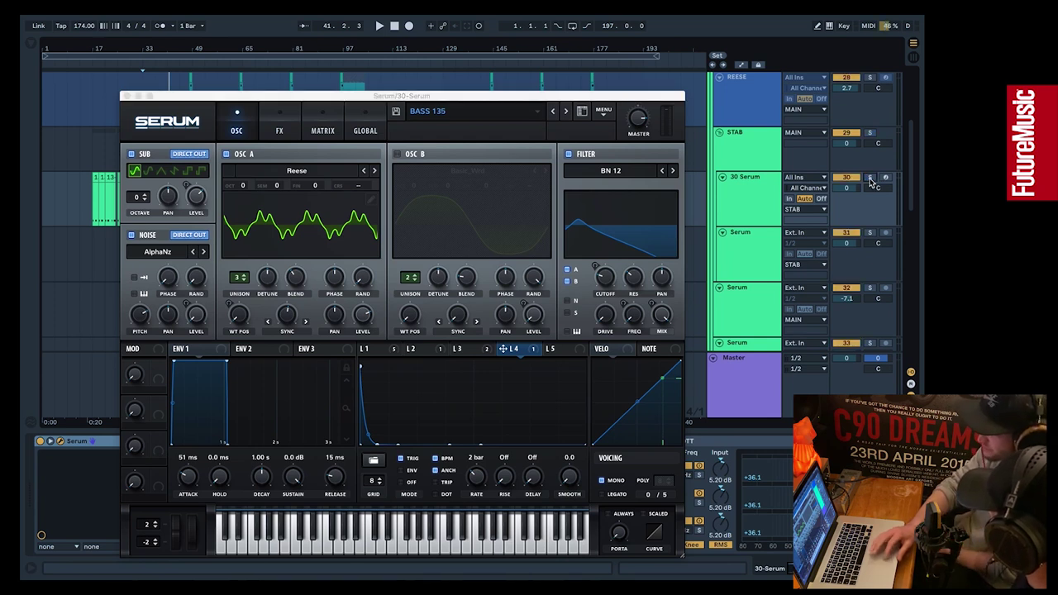
Close the Serum window and compare the 30 Serum track's device chain with the frozen audio Serum track below it
{"action": "left_click", "coordinate": [126, 97]}
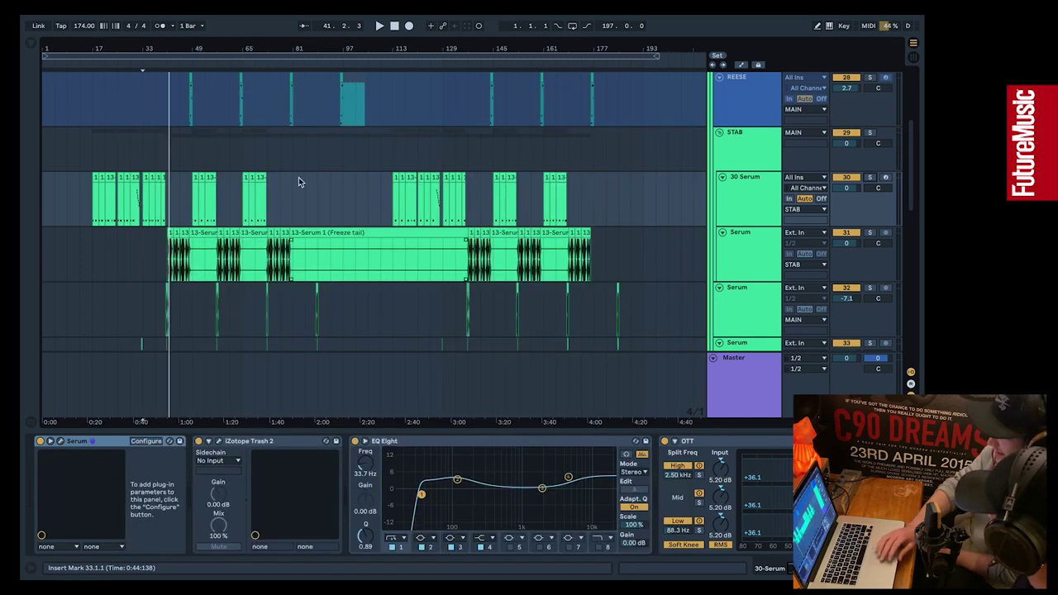
{"action": "left_click", "coordinate": [281, 207]}
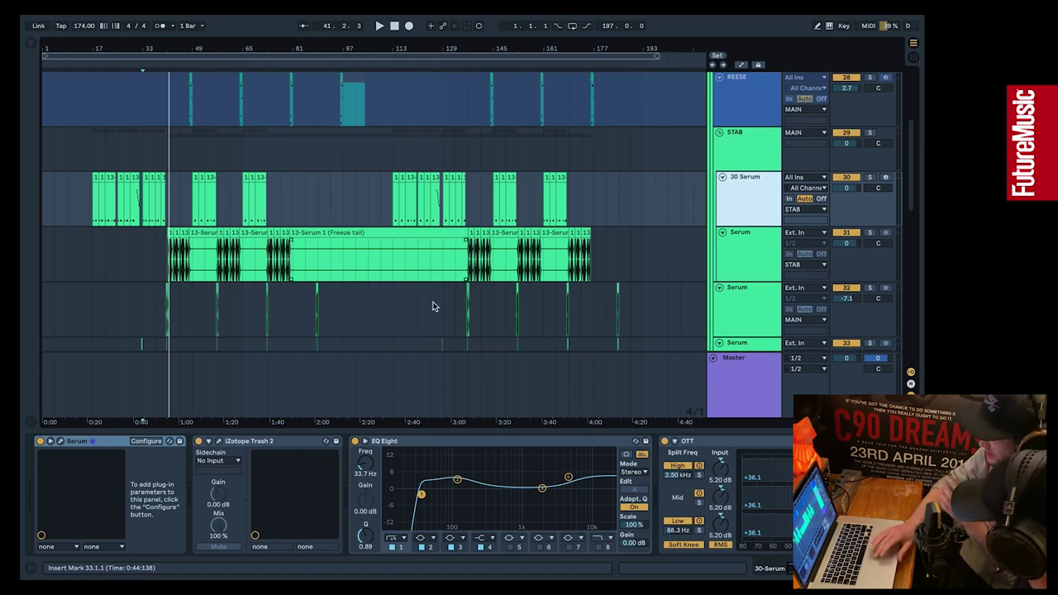
{"action": "left_click", "coordinate": [763, 256]}
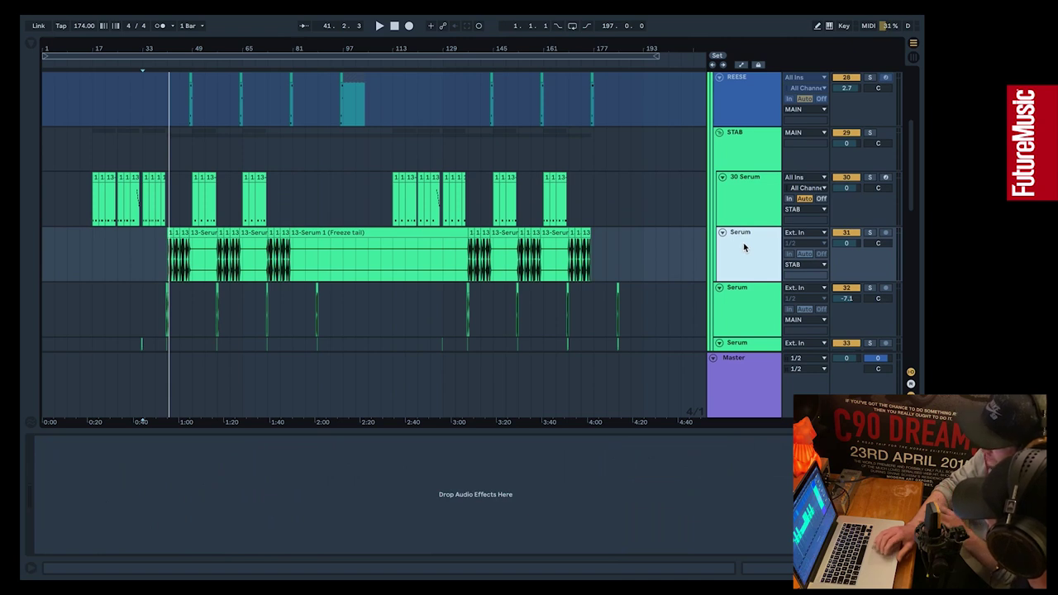
{"action": "left_click", "coordinate": [748, 201]}
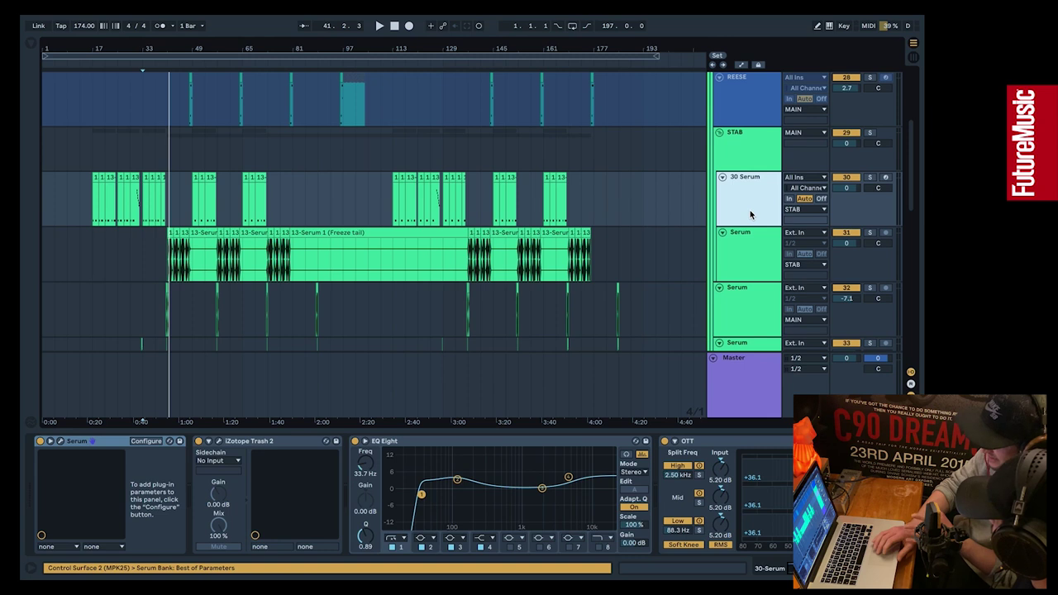
{"action": "left_click", "coordinate": [747, 251]}
{"action": "left_click", "coordinate": [749, 219]}
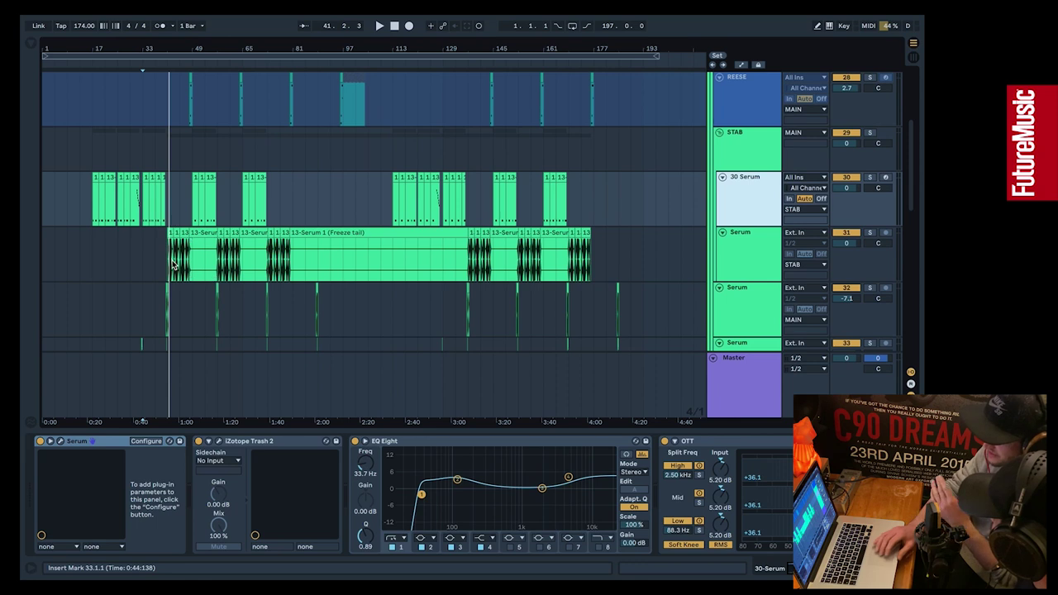
Solo the frozen audio Serum track in the STAB group and play it from bar 43
{"action": "left_click", "coordinate": [870, 234]}
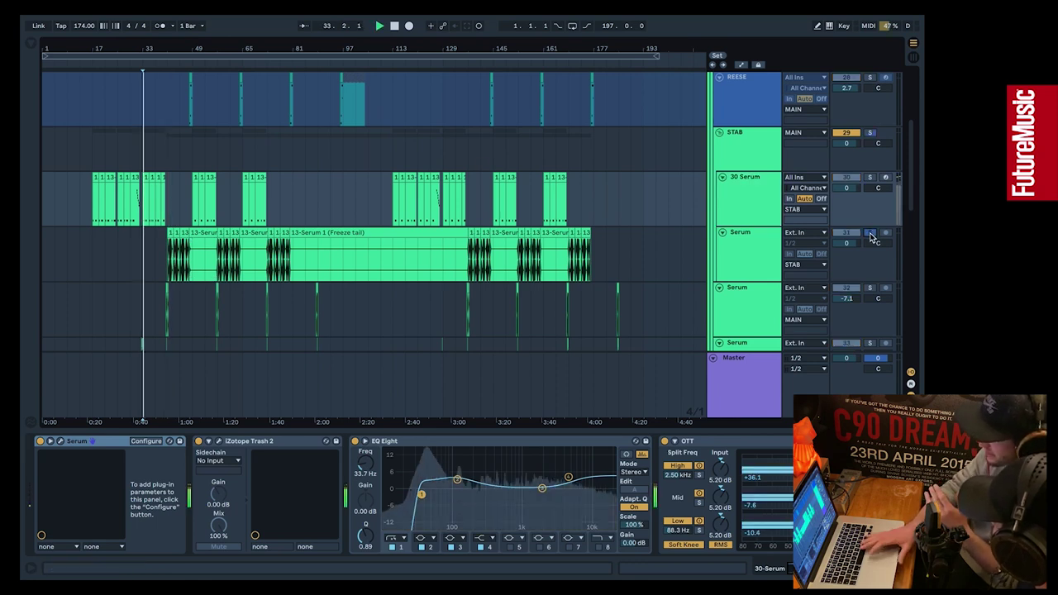
{"action": "left_click", "coordinate": [172, 264]}
{"action": "key", "text": "space"}
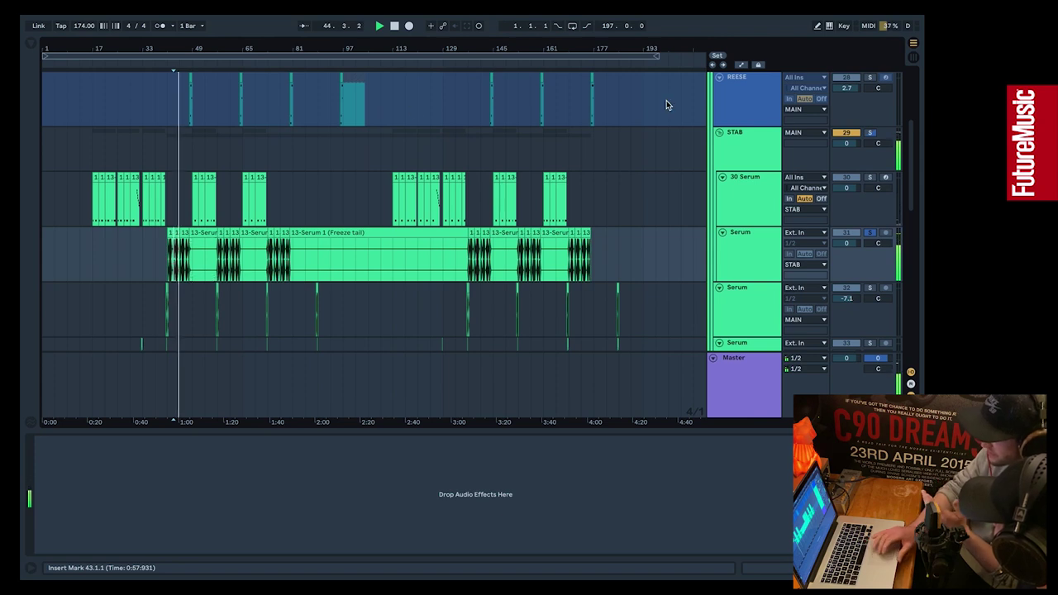
Play the 30 Serum track soloed from bar 33, then stop, unsolo it and select the track
{"action": "left_click", "coordinate": [143, 200]}
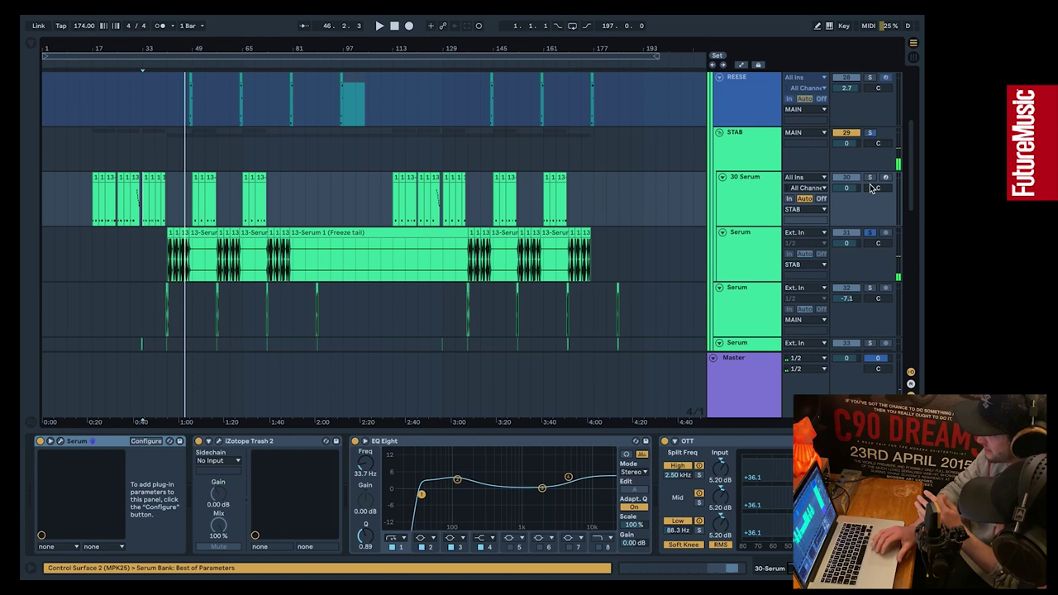
{"action": "key", "text": "space"}
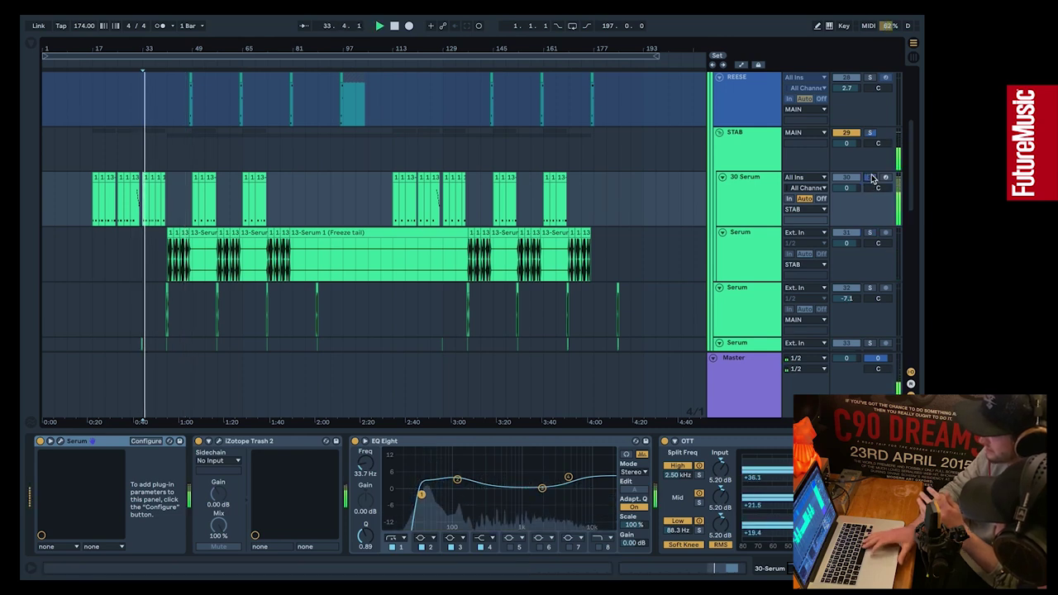
{"action": "left_click", "coordinate": [870, 177]}
{"action": "key", "text": "space"}
{"action": "left_click", "coordinate": [750, 217]}
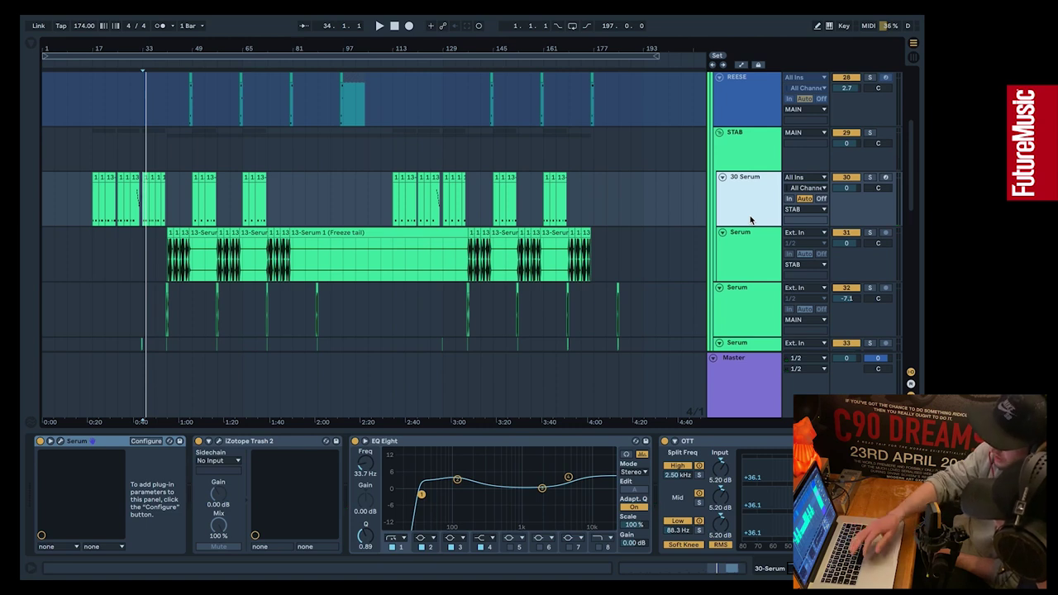
Compare the 30 Serum MIDI clips at bars 33 to 41 with the frozen audio clips at bars 41 to 49 below
{"action": "left_click", "coordinate": [149, 213]}
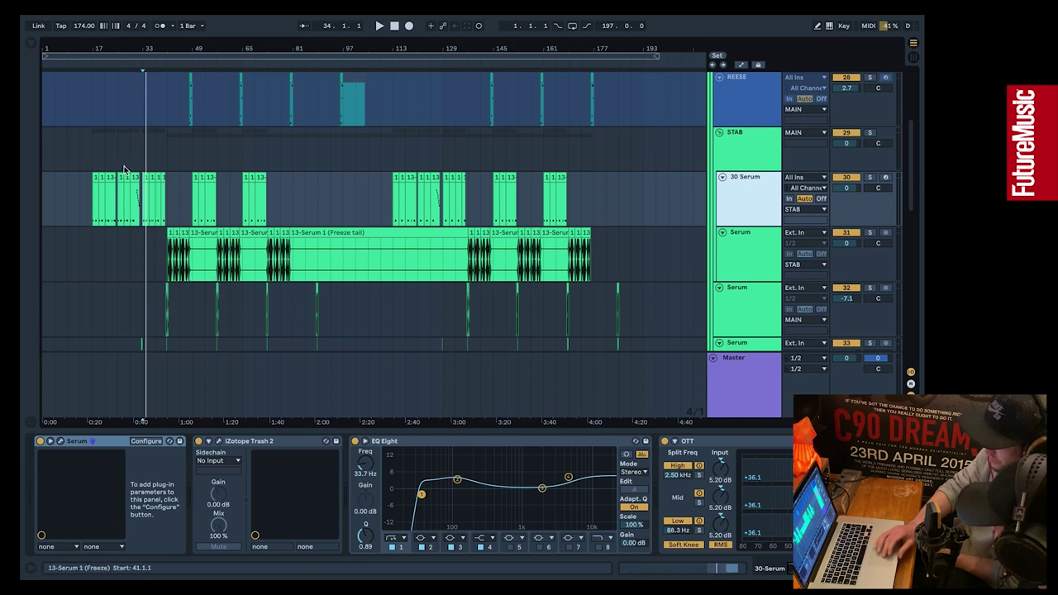
{"action": "left_click", "coordinate": [169, 266]}
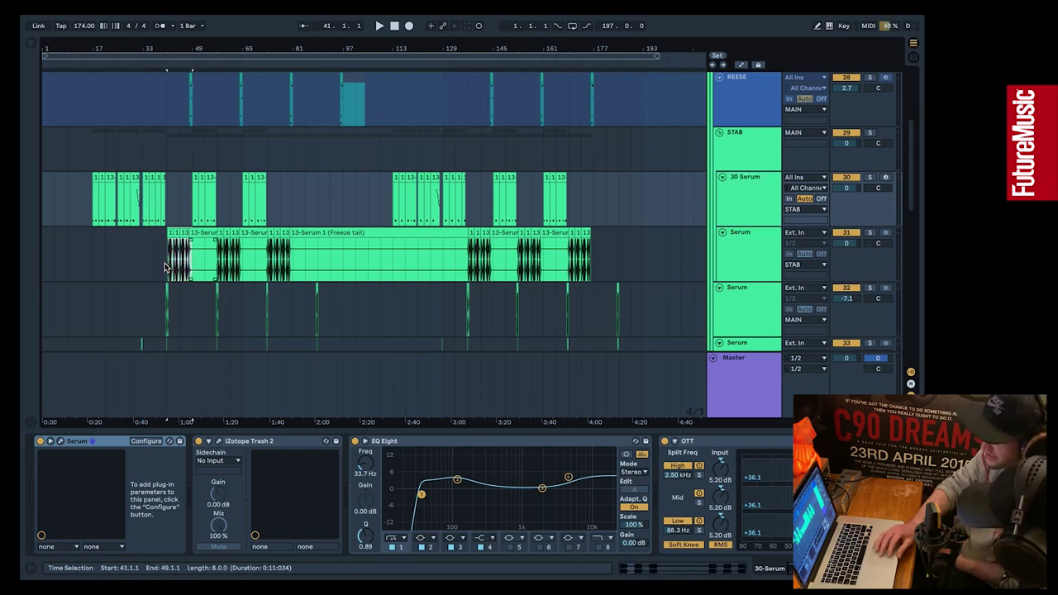
{"action": "left_click", "coordinate": [164, 266]}
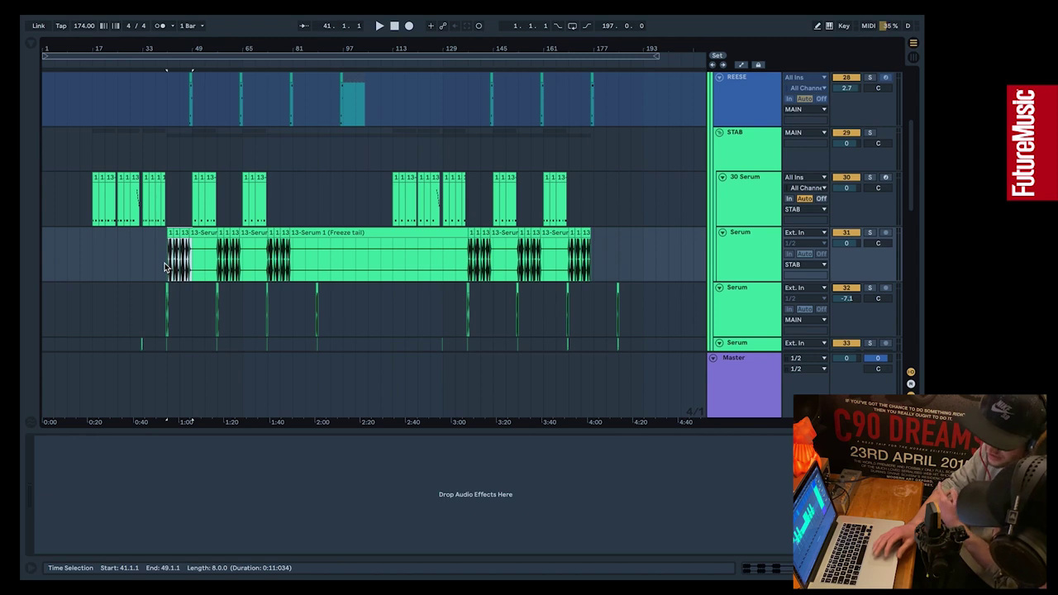
{"action": "left_click", "coordinate": [162, 208]}
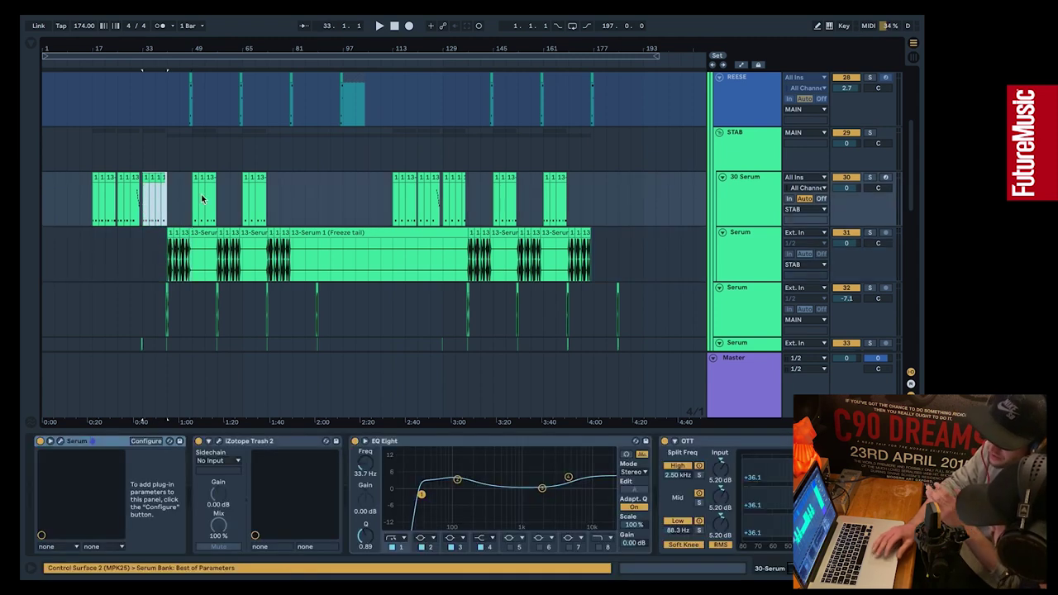
{"action": "key", "text": "ctrl+d"}
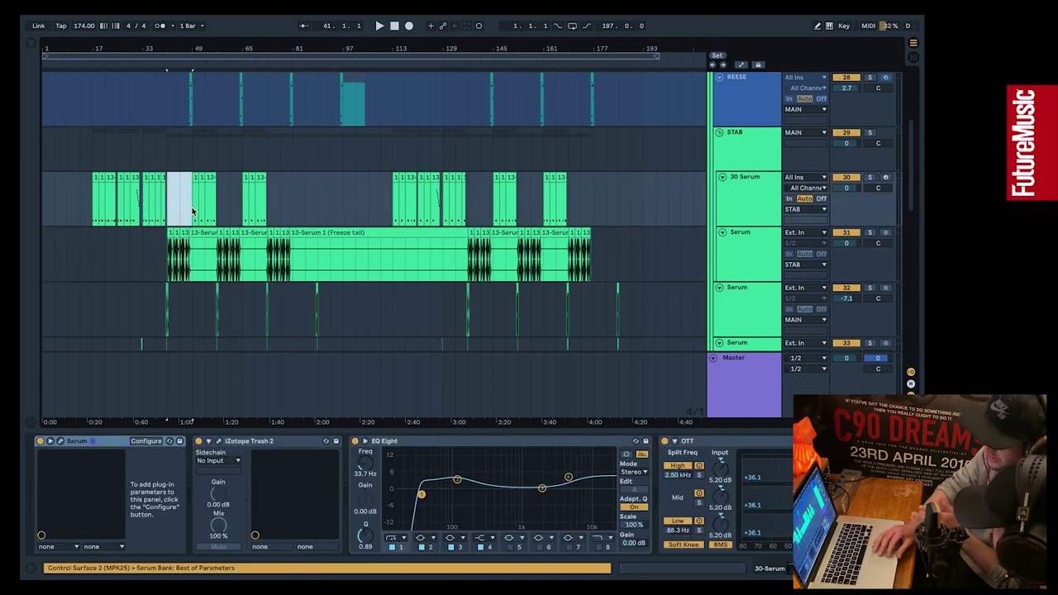
{"action": "left_click_drag", "start_coordinate": [191, 212], "coordinate": [170, 208]}
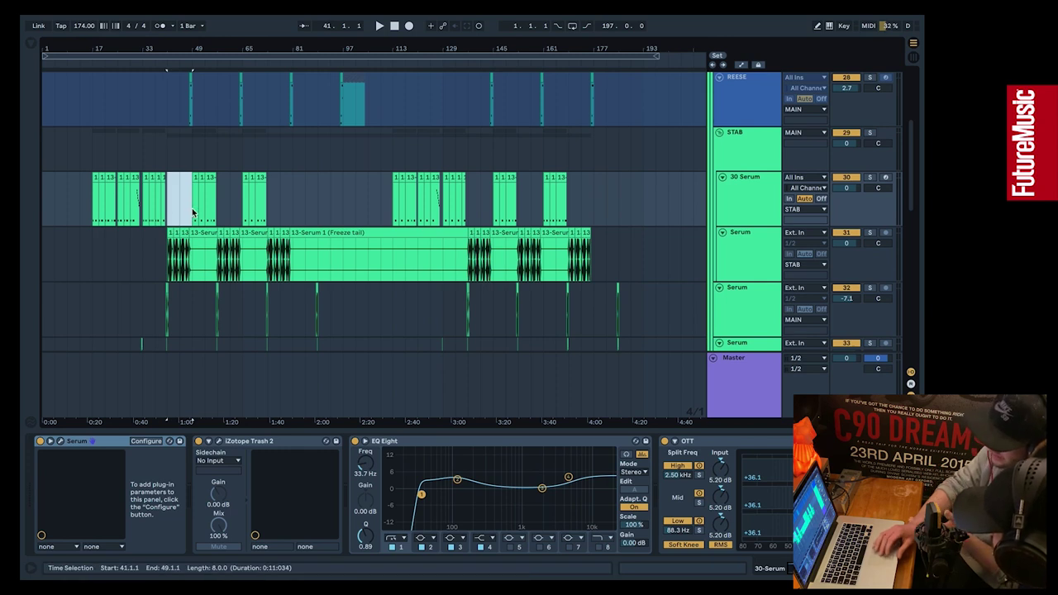
{"action": "left_click", "coordinate": [190, 211]}
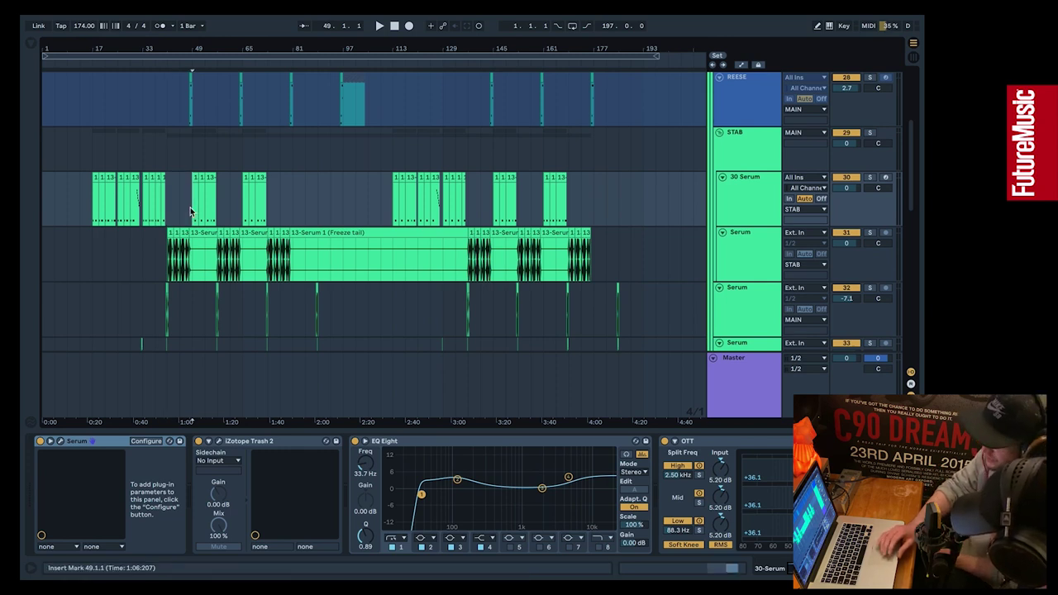
{"action": "scroll", "coordinate": [191, 212], "scroll_direction": "down", "scroll_amount": 1}
{"action": "left_click", "coordinate": [142, 197]}
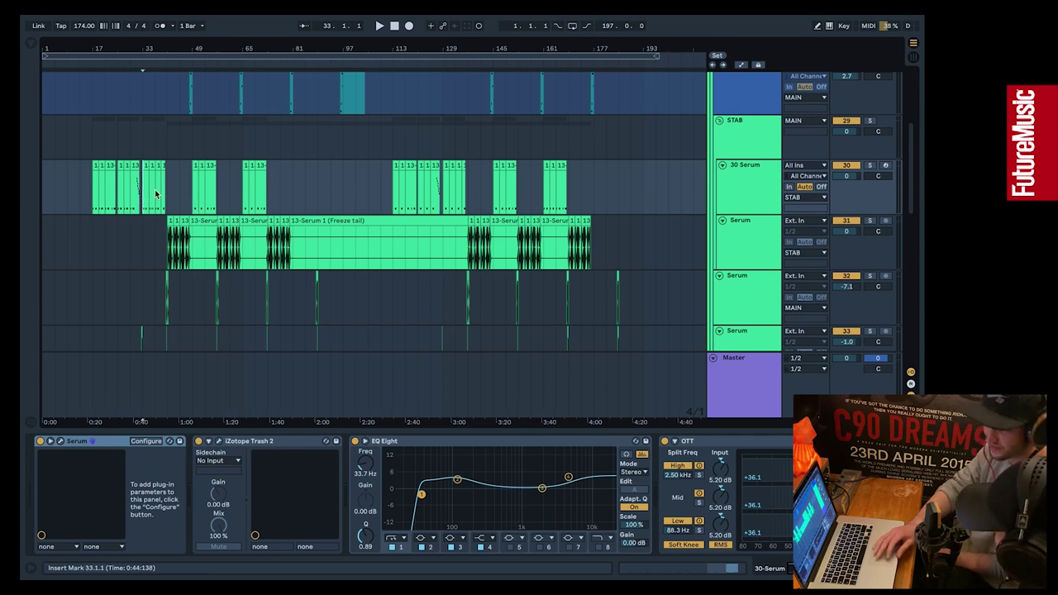
Show the STAB group's device chain and fold the group
{"action": "left_click", "coordinate": [754, 137]}
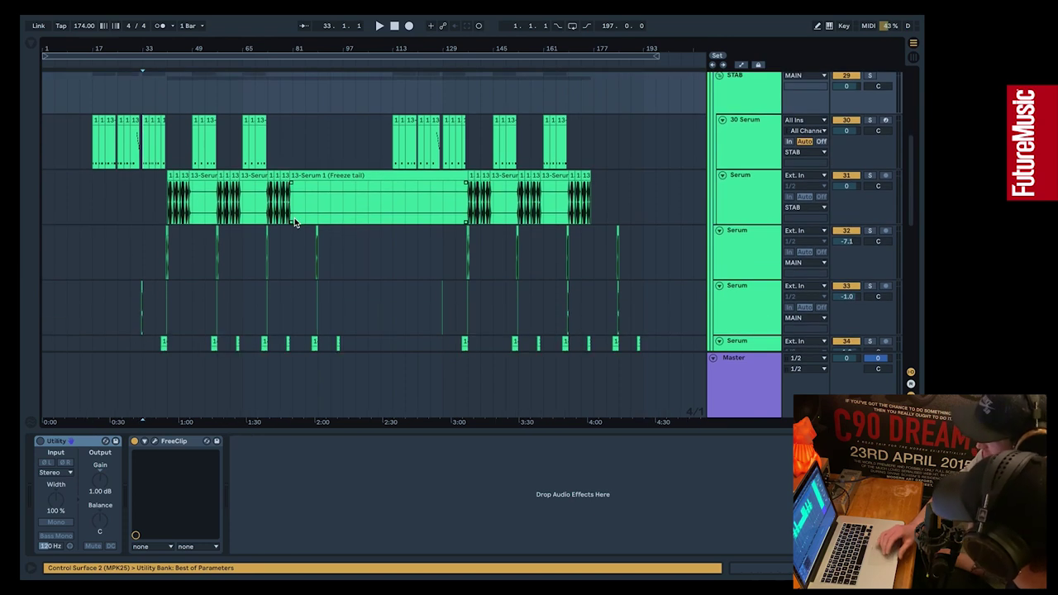
{"action": "scroll", "coordinate": [294, 222], "scroll_direction": "up", "scroll_amount": 1}
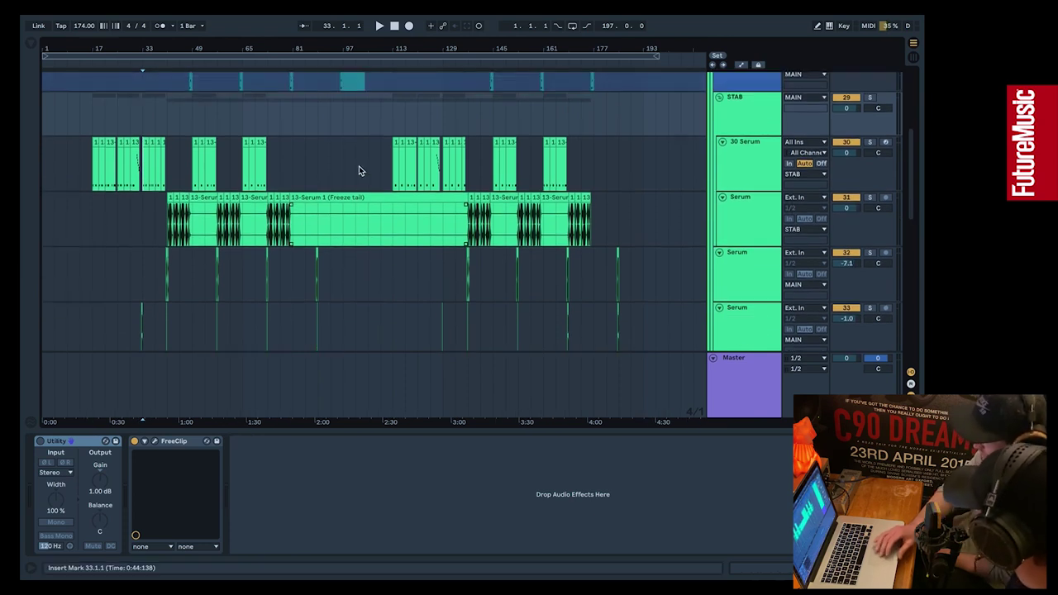
{"action": "left_click", "coordinate": [719, 98]}
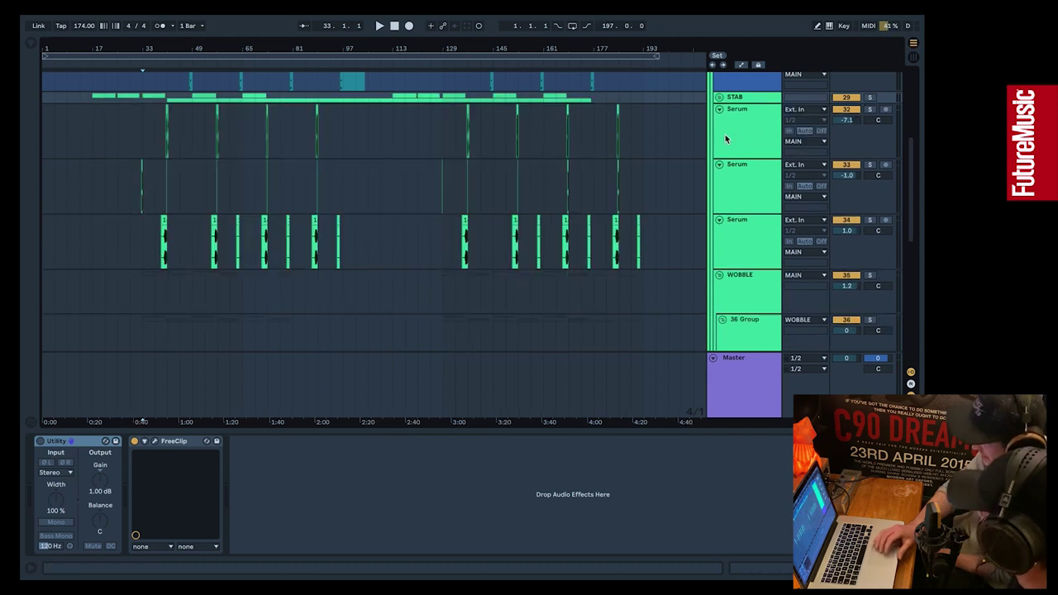
Locate the 38 JUMP TAX track inside the WOBBLE group and display its device chain
{"action": "scroll", "coordinate": [253, 191], "scroll_direction": "down", "scroll_amount": 6}
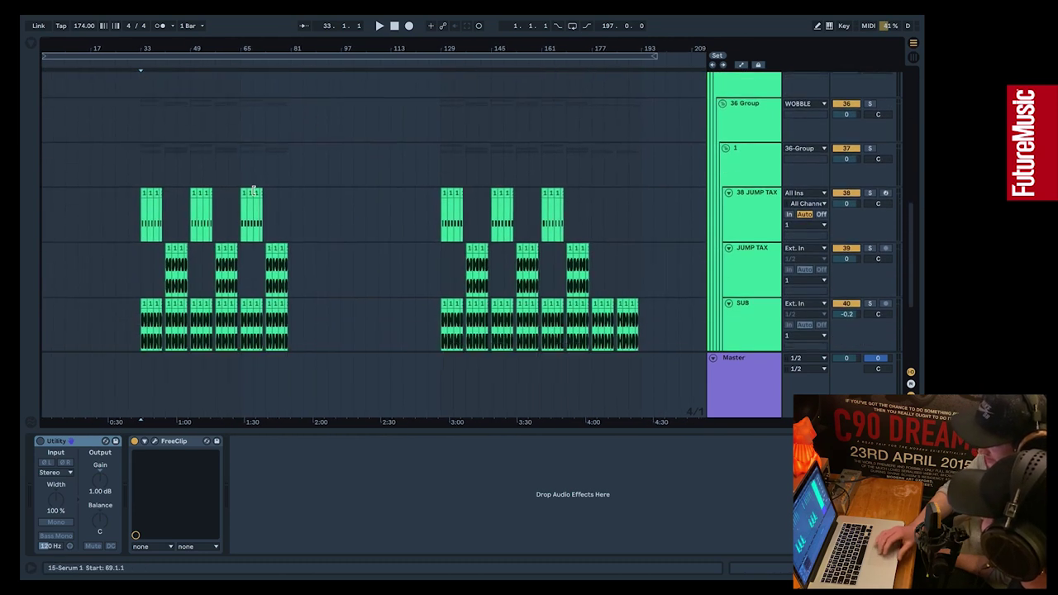
{"action": "left_click", "coordinate": [137, 217]}
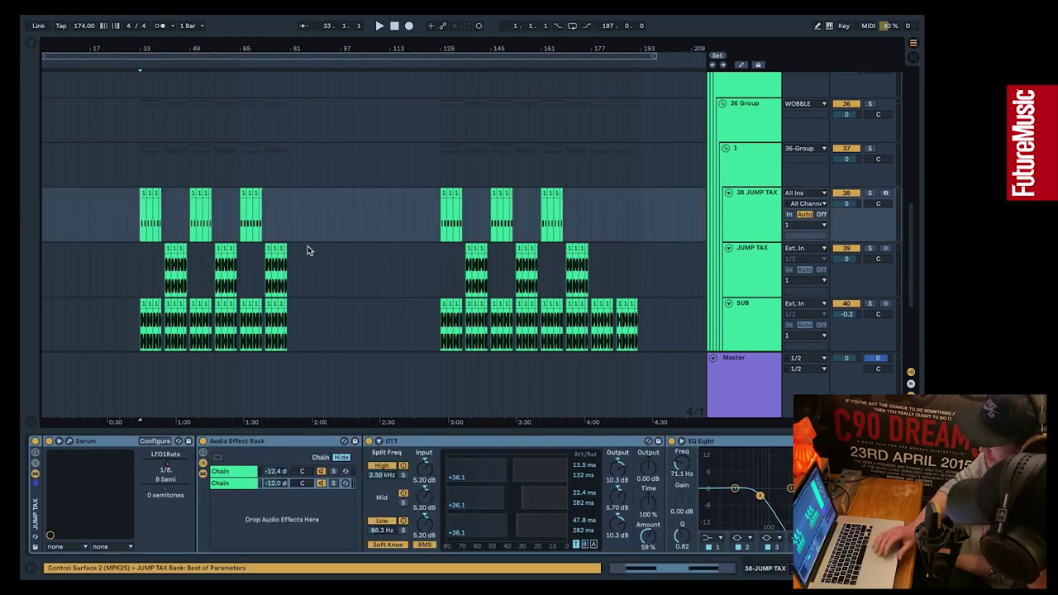
{"action": "key", "text": "ctrl+z"}
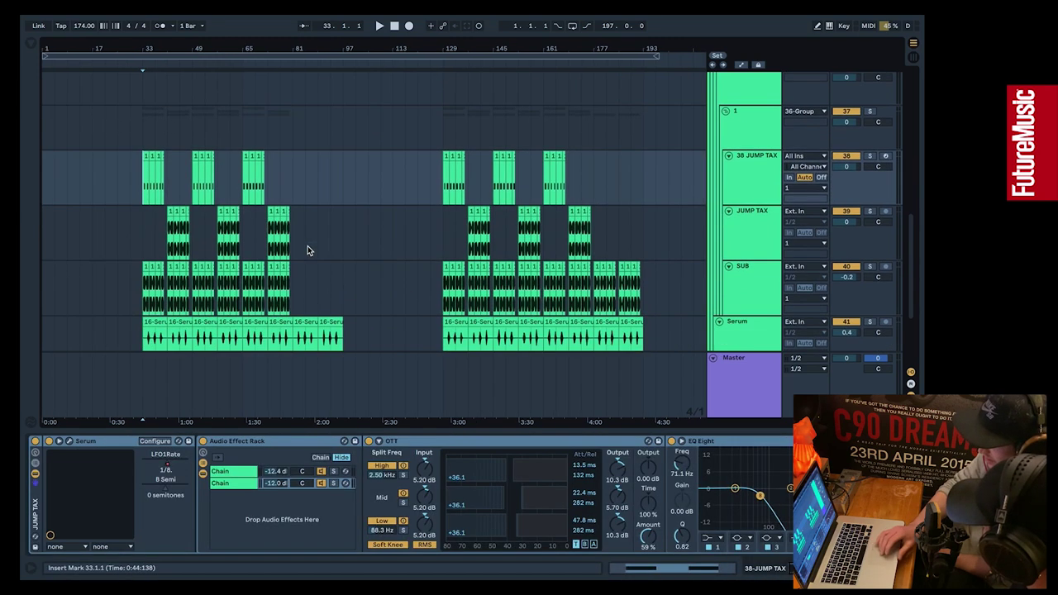
Solo the SUB track and play it from bar 33, then stop and unsolo it
{"action": "left_click", "coordinate": [750, 282]}
{"action": "left_click", "coordinate": [139, 295]}
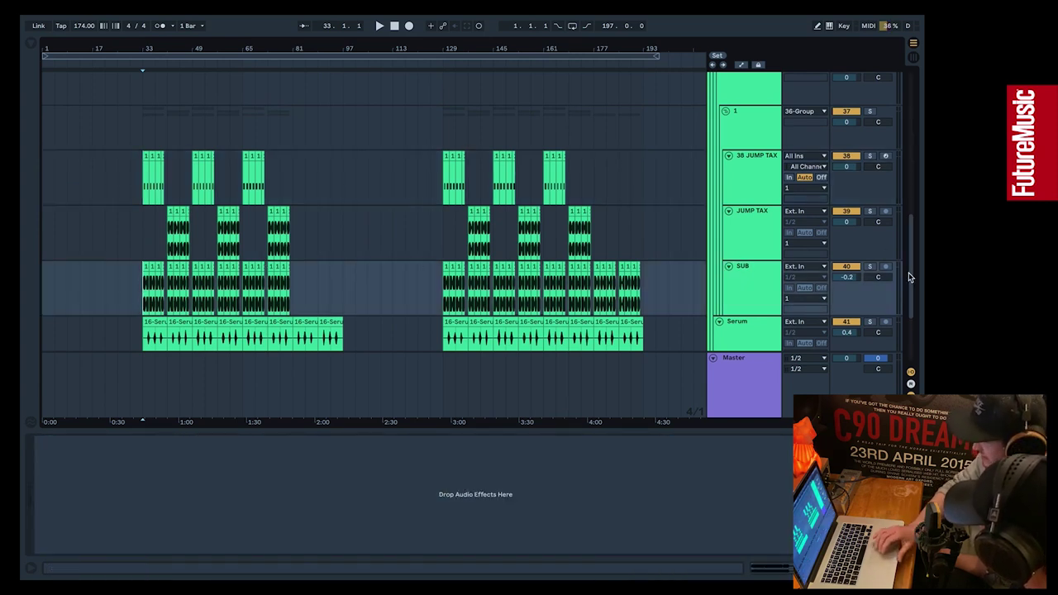
{"action": "left_click", "coordinate": [871, 267]}
{"action": "key", "text": "space"}
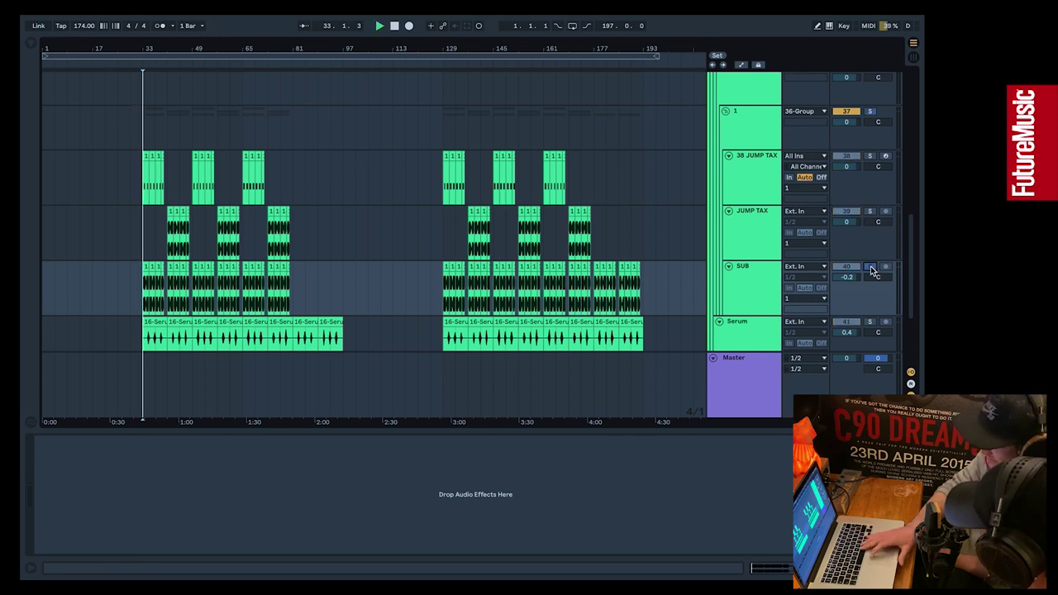
{"action": "key", "text": "space"}
{"action": "left_click", "coordinate": [871, 267]}
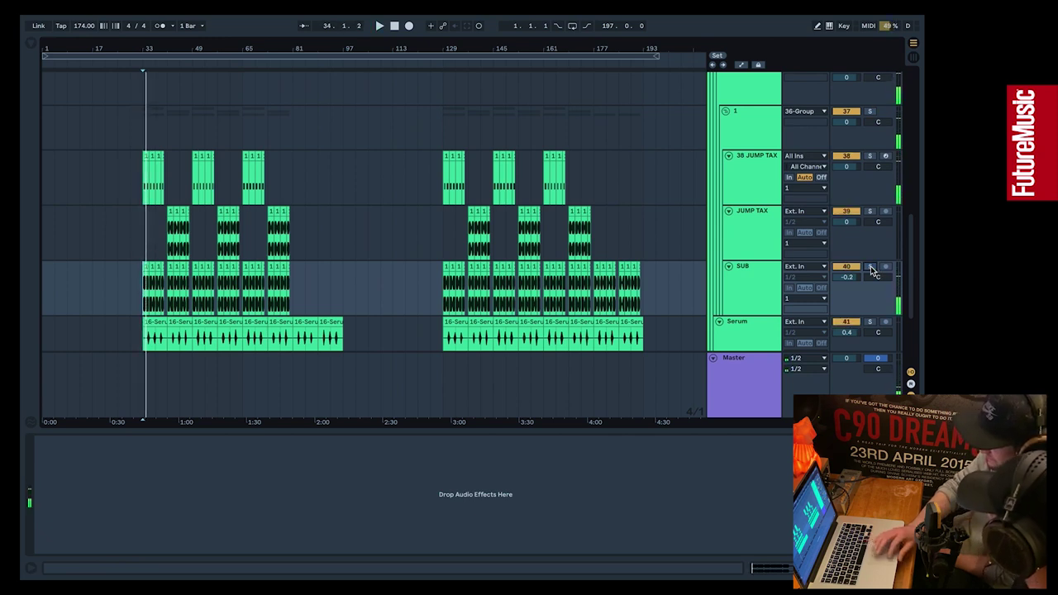
Check the 38 JUMP TAX device chain and highlight the empty bars 33 to 41 on the audio JUMP TAX track
{"action": "left_click", "coordinate": [140, 243]}
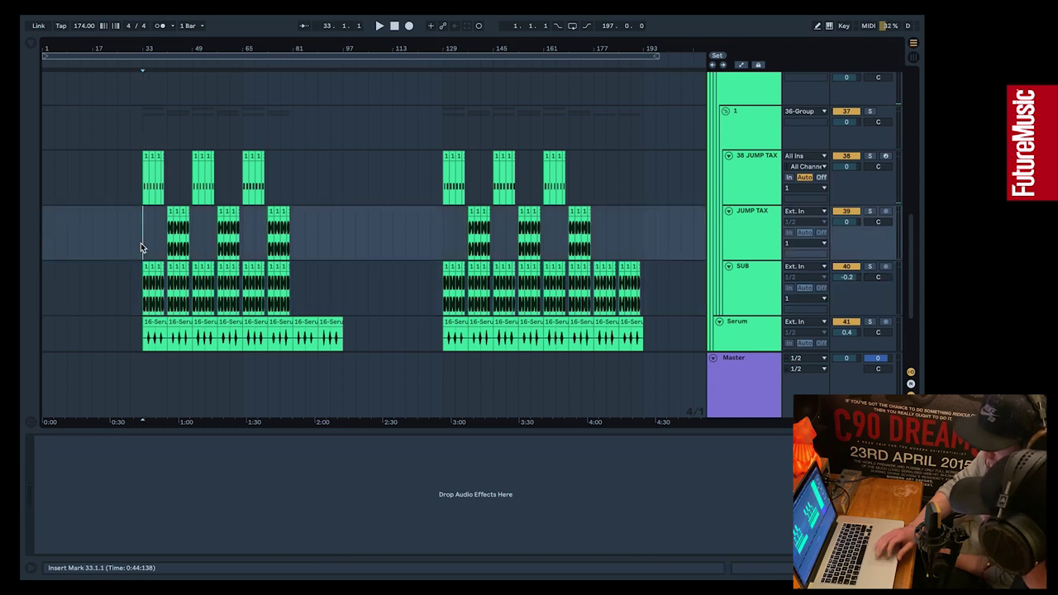
{"action": "left_click", "coordinate": [140, 191]}
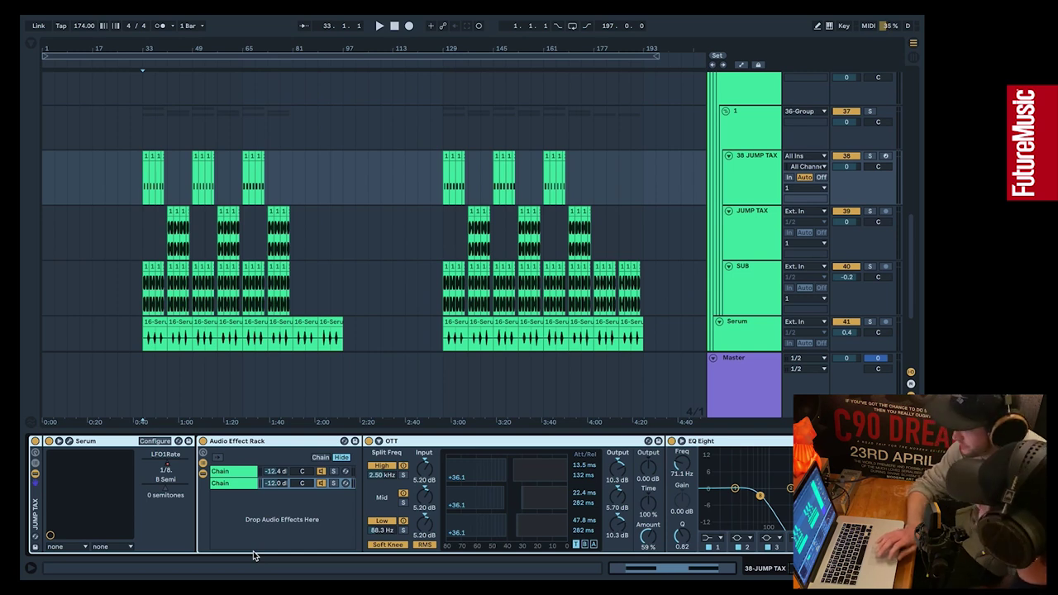
{"action": "left_click", "coordinate": [141, 234]}
{"action": "mouse_move", "coordinate": [141, 235]}
{"action": "left_mouse_down"}
{"action": "mouse_move", "coordinate": [164, 236]}
{"action": "mouse_move", "coordinate": [142, 235]}
{"action": "left_mouse_up"}
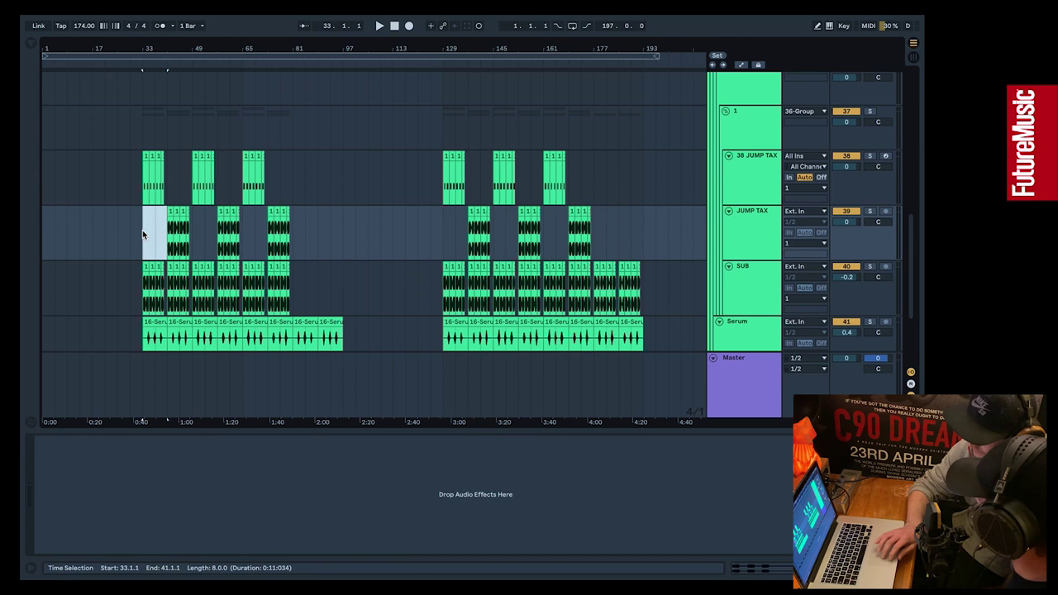
{"action": "left_click", "coordinate": [142, 233]}
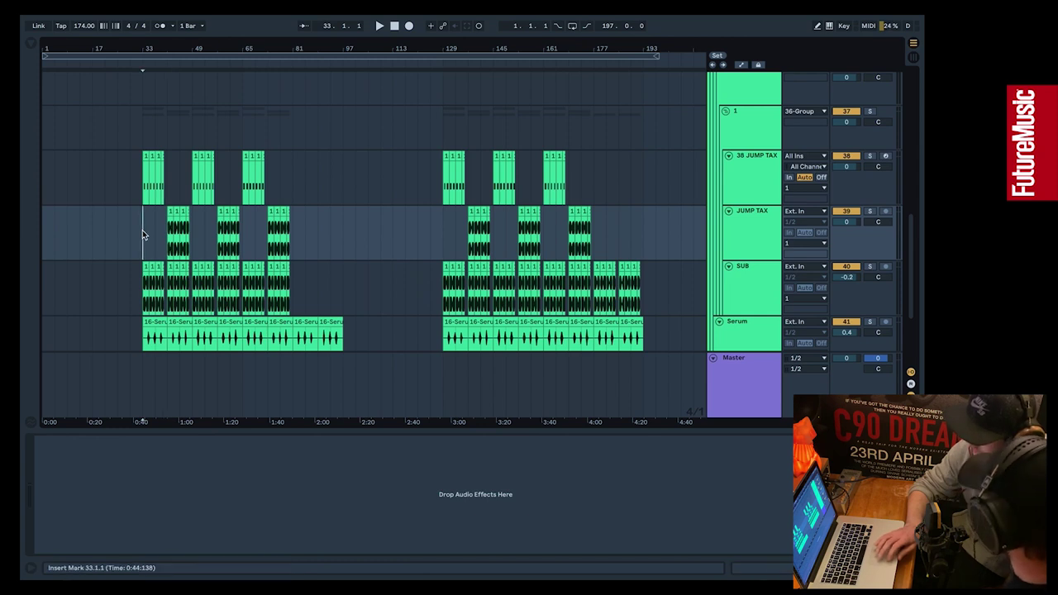
{"action": "left_click_drag", "start_coordinate": [143, 234], "coordinate": [163, 236]}
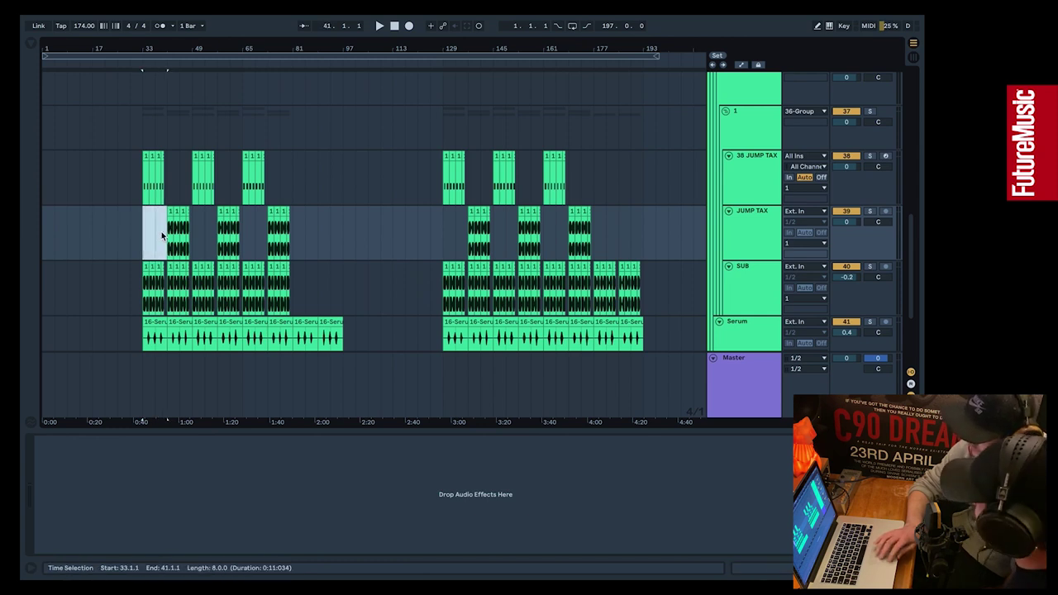
{"action": "left_click", "coordinate": [167, 239]}
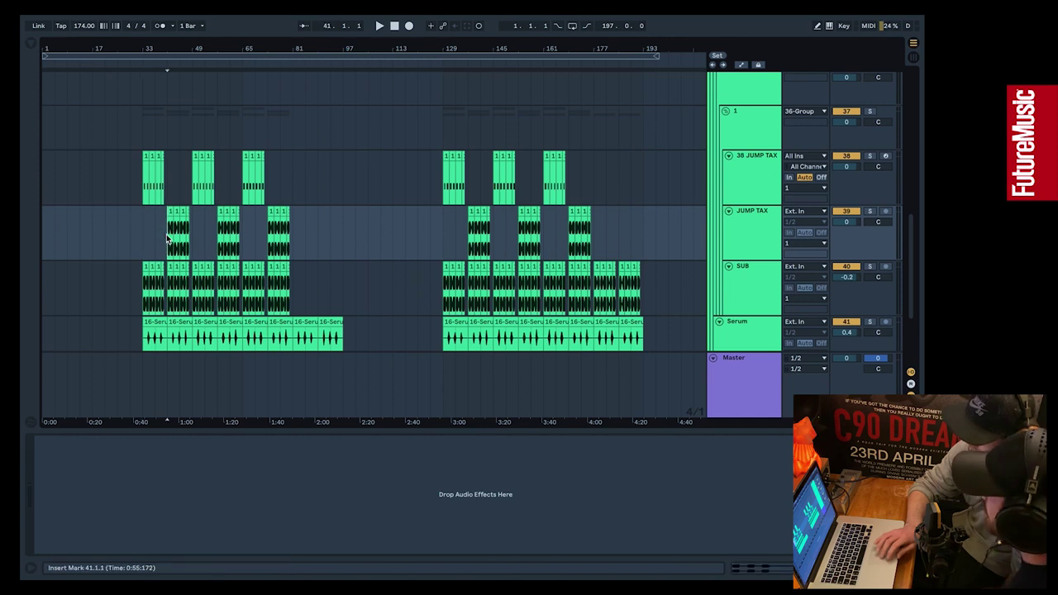
{"action": "left_click_drag", "start_coordinate": [167, 239], "coordinate": [145, 234]}
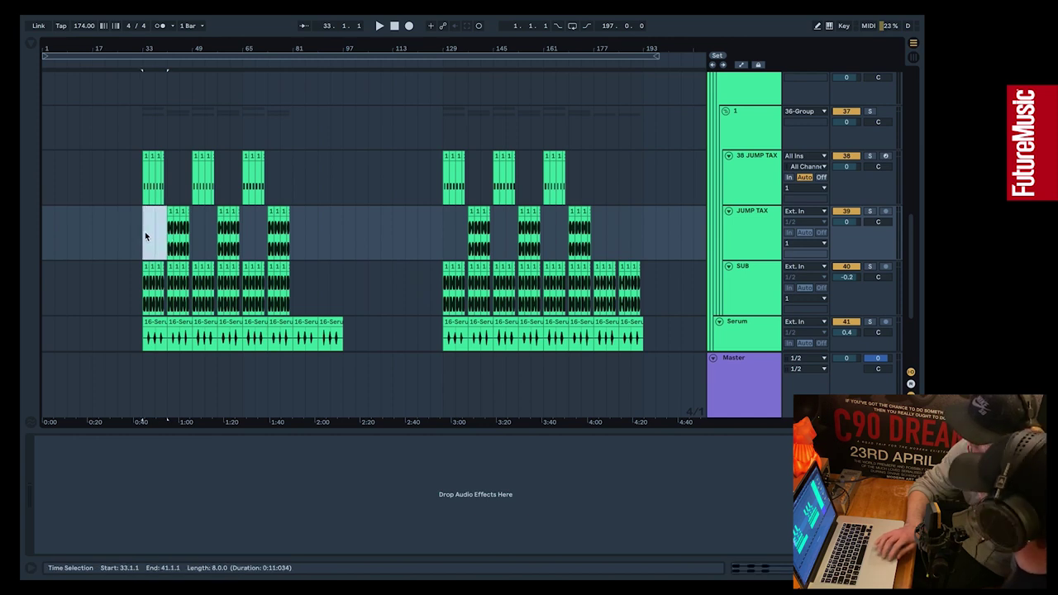
Highlight bars 33 to 81 on the audio JUMP TAX track, then its frozen clips at bars 41 to 49
{"action": "left_click", "coordinate": [143, 235]}
{"action": "left_click_drag", "start_coordinate": [142, 233], "coordinate": [290, 240]}
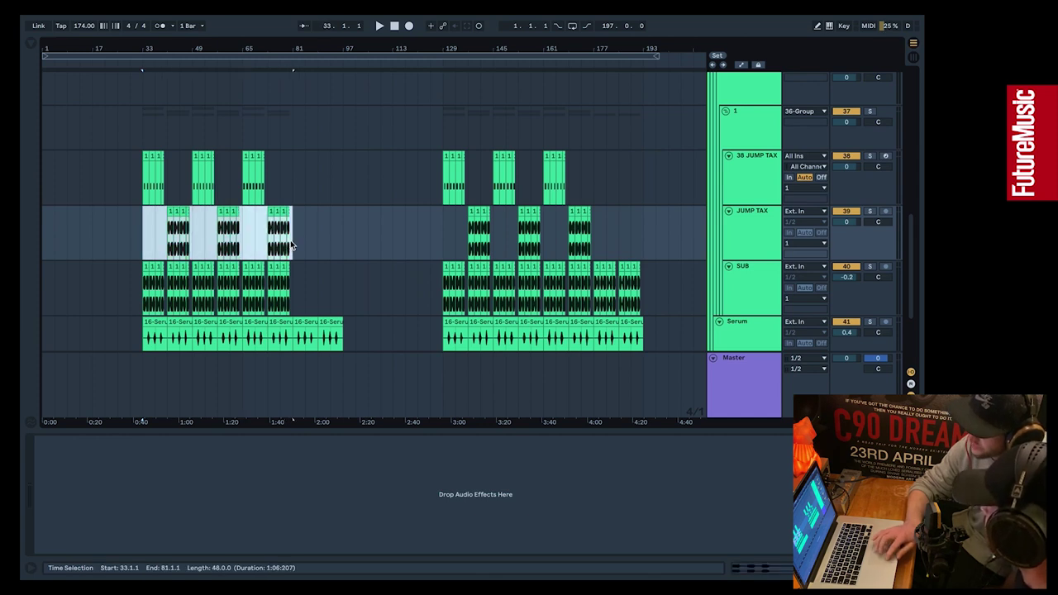
{"action": "left_click", "coordinate": [184, 239]}
{"action": "left_click", "coordinate": [189, 239]}
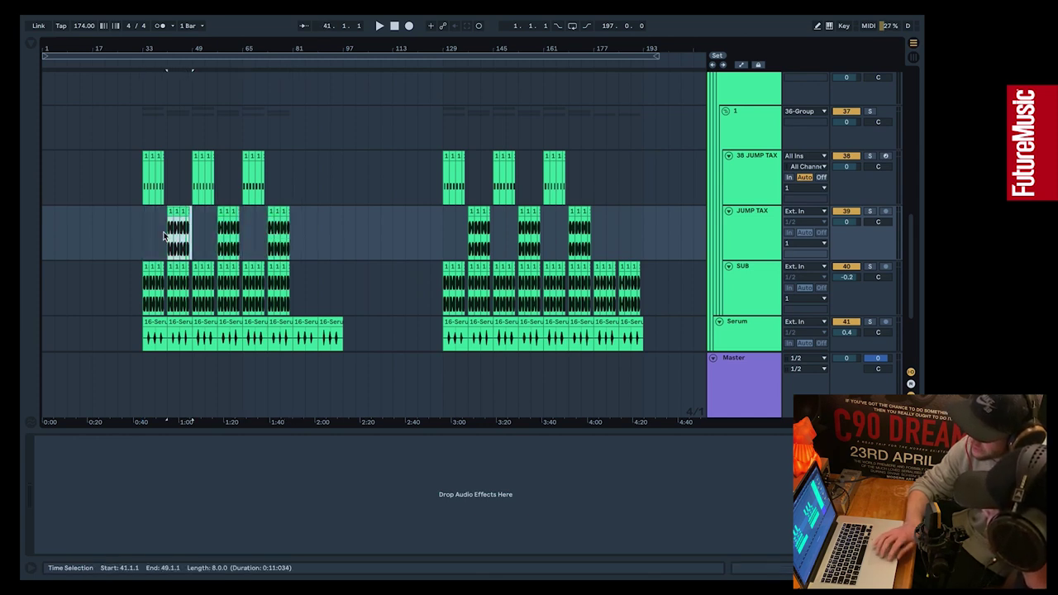
{"action": "left_click", "coordinate": [164, 237]}
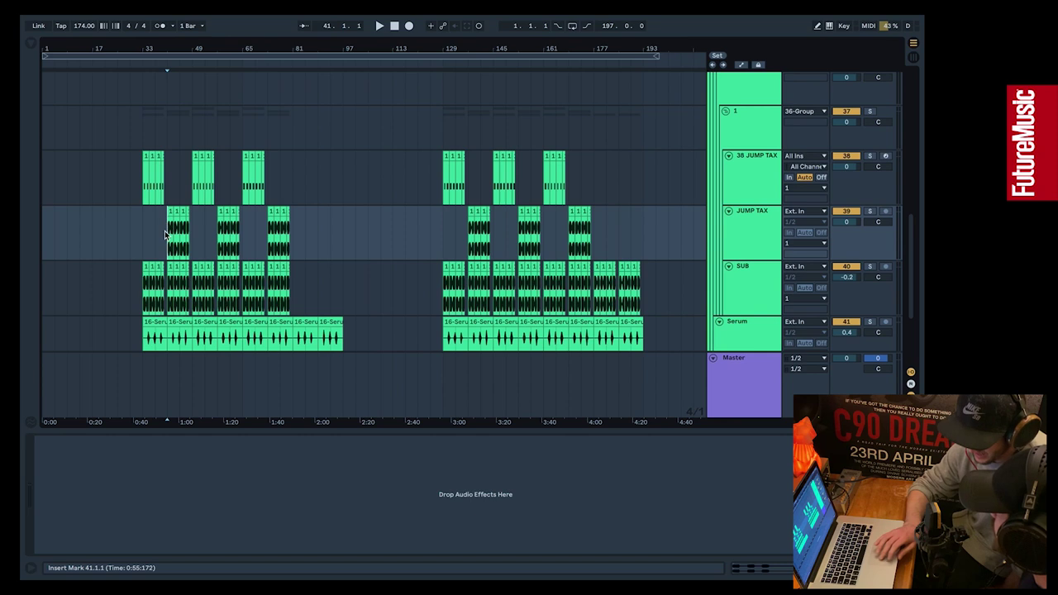
{"action": "left_click_drag", "start_coordinate": [176, 235], "coordinate": [189, 234]}
Highlight the SUB clips from bar 33 to 81, then select the 38 JUMP TAX track to display its device chain
{"action": "left_click_drag", "start_coordinate": [140, 284], "coordinate": [291, 283]}
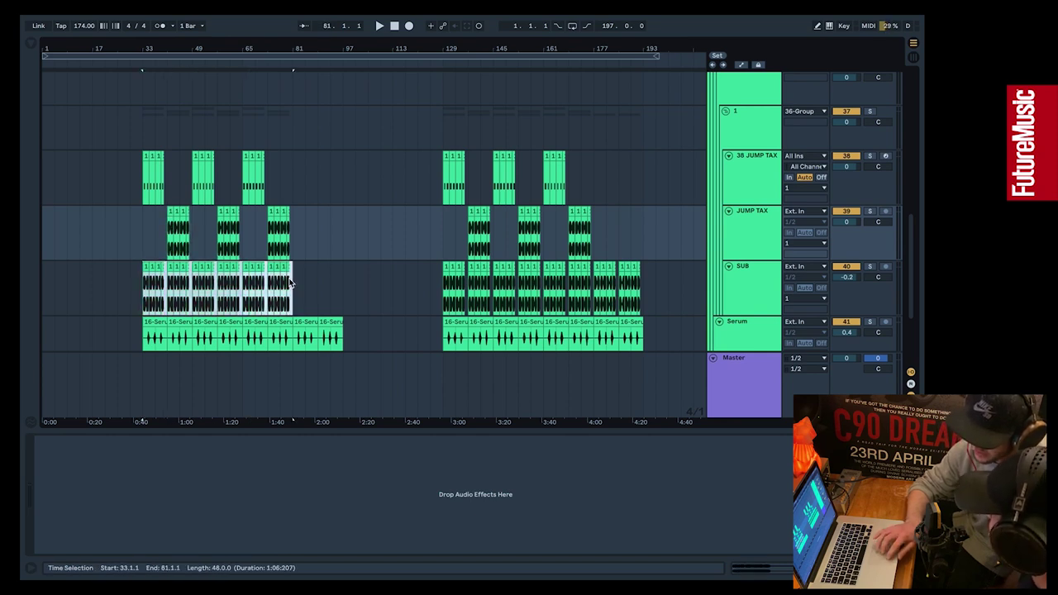
{"action": "left_click", "coordinate": [753, 227]}
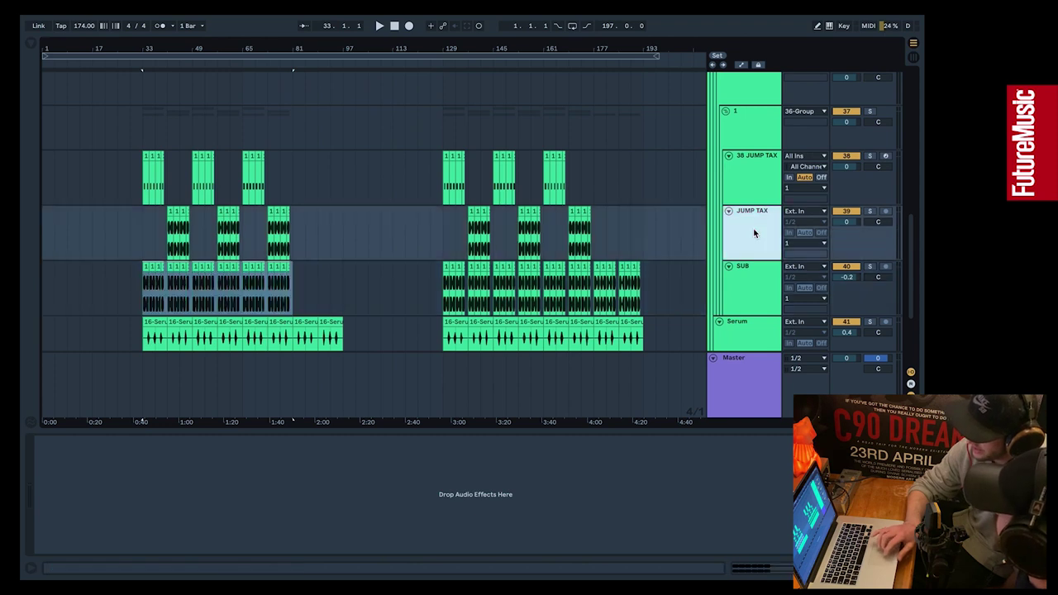
{"action": "left_click", "coordinate": [742, 139]}
{"action": "left_click", "coordinate": [742, 170]}
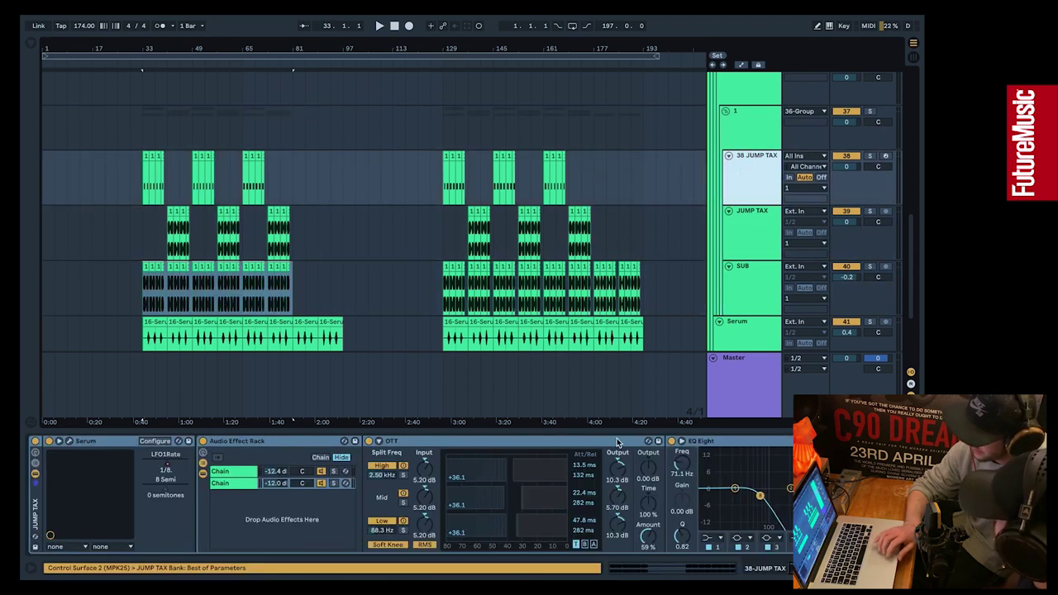
Display the Audio Effect Rack's first chain, then solo group 1 and play it from bar 33 before stopping playback
{"action": "left_click", "coordinate": [243, 470]}
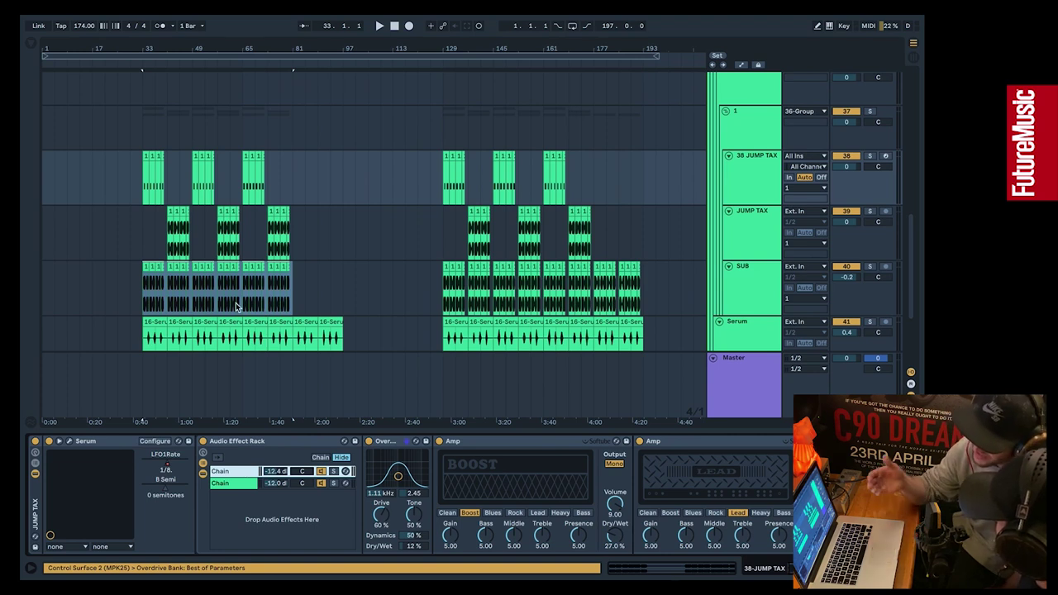
{"action": "left_click", "coordinate": [147, 177]}
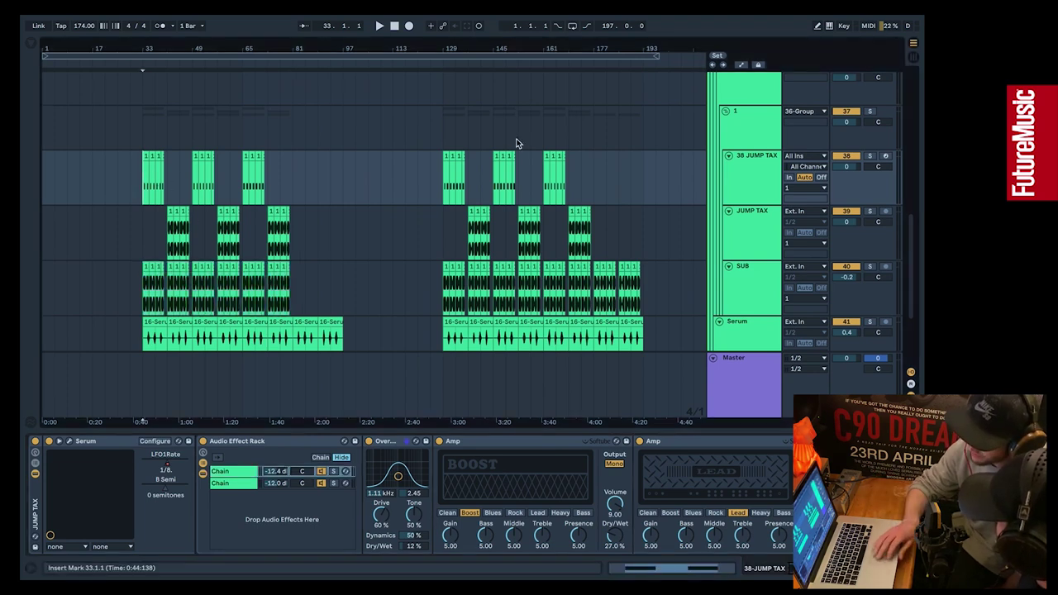
{"action": "left_click", "coordinate": [870, 111]}
{"action": "key", "text": "space"}
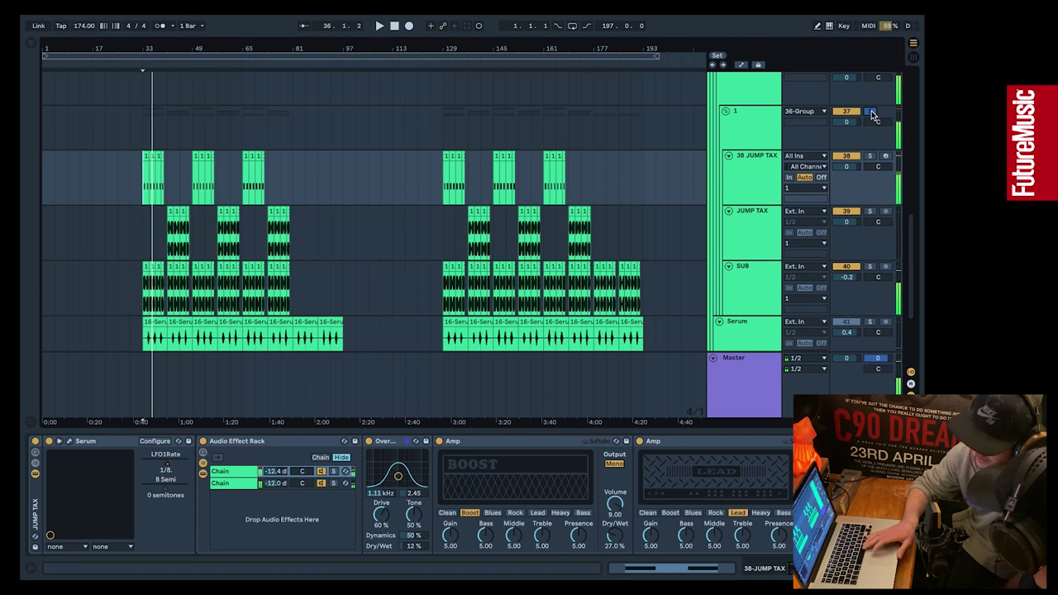
{"action": "key", "text": "space"}
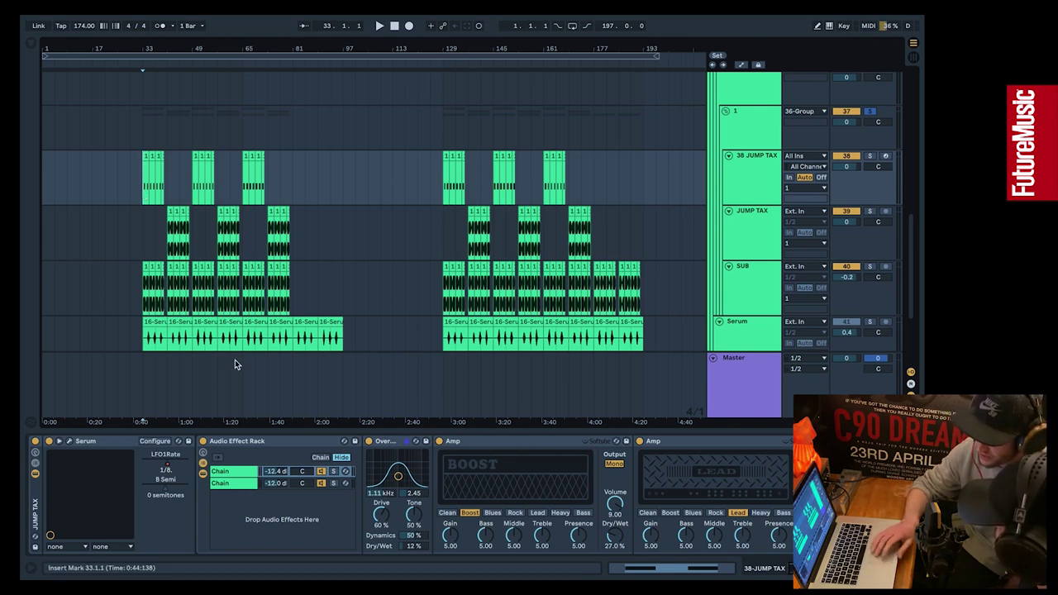
Highlight the 38 JUMP TAX clips from bar 33 to 41, then compare the two chains of the track's Audio Effect Rack
{"action": "mouse_move", "coordinate": [142, 184]}
{"action": "left_mouse_down"}
{"action": "mouse_move", "coordinate": [167, 183]}
{"action": "mouse_move", "coordinate": [144, 184]}
{"action": "left_mouse_up"}
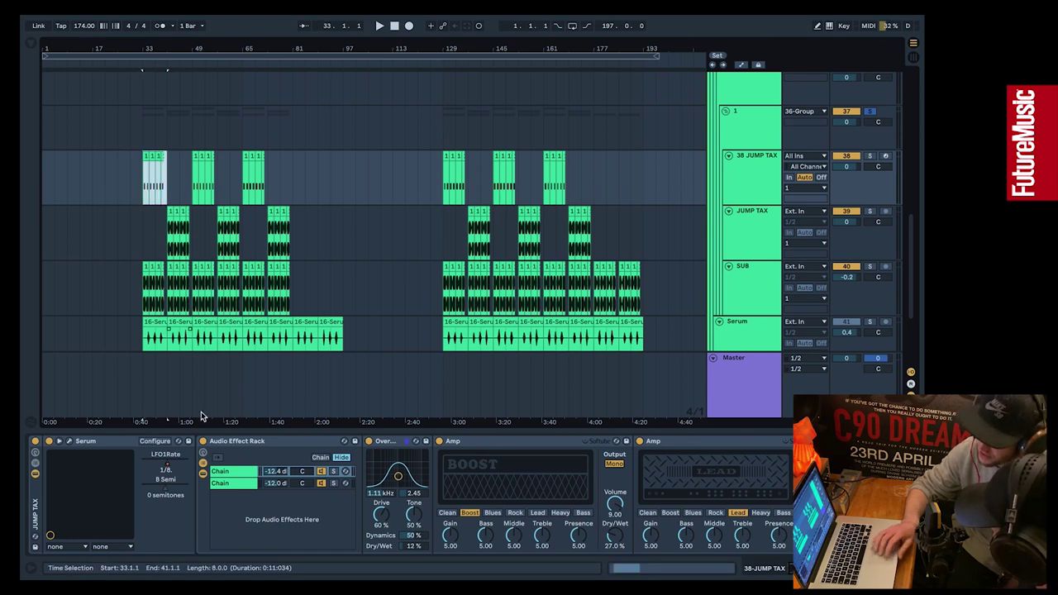
{"action": "left_click", "coordinate": [238, 443]}
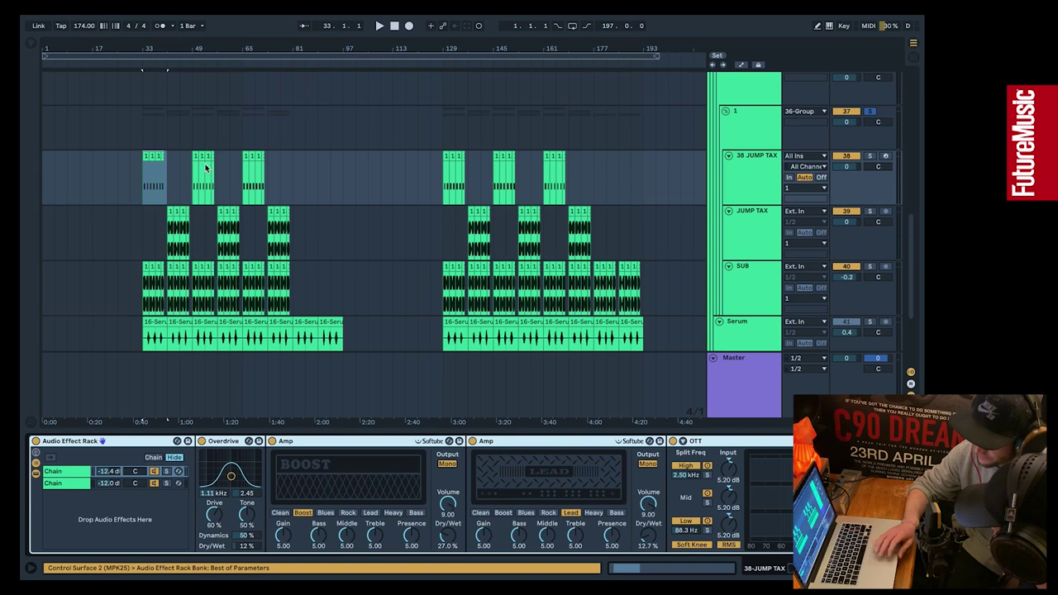
{"action": "left_click", "coordinate": [754, 167]}
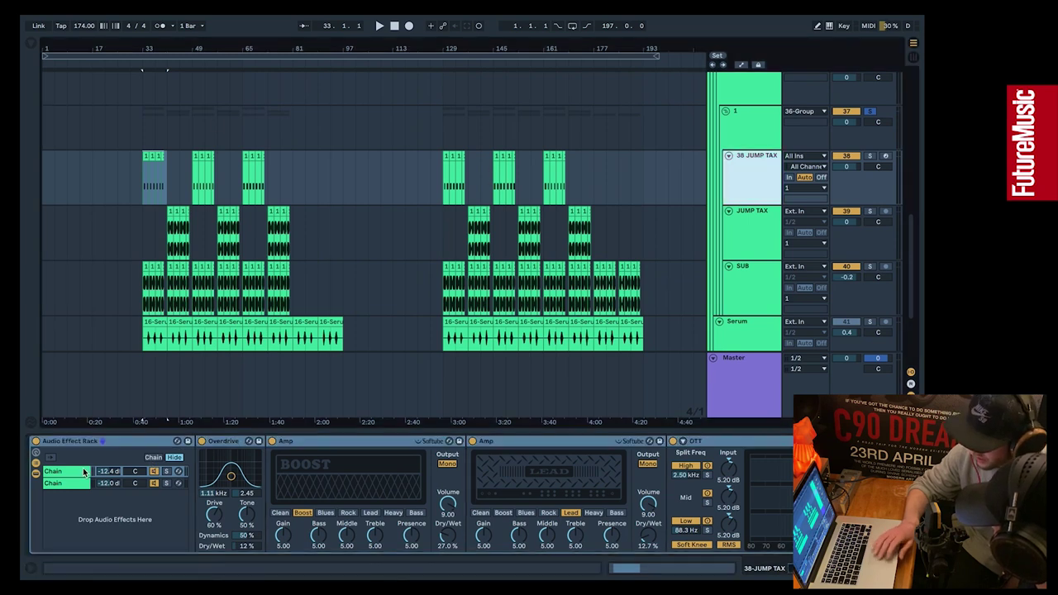
{"action": "left_click", "coordinate": [62, 485]}
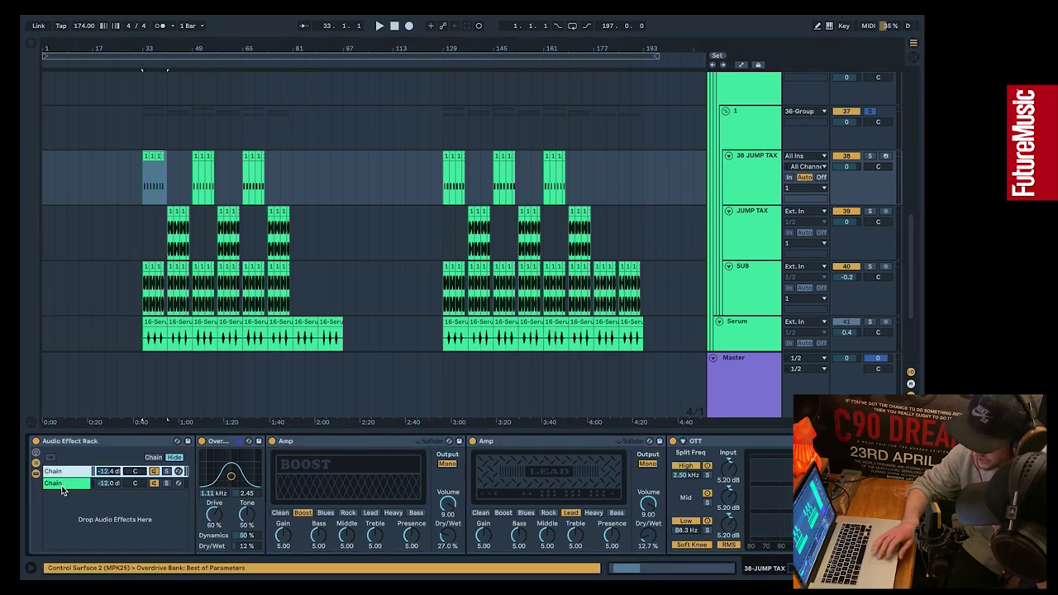
{"action": "left_click", "coordinate": [62, 472]}
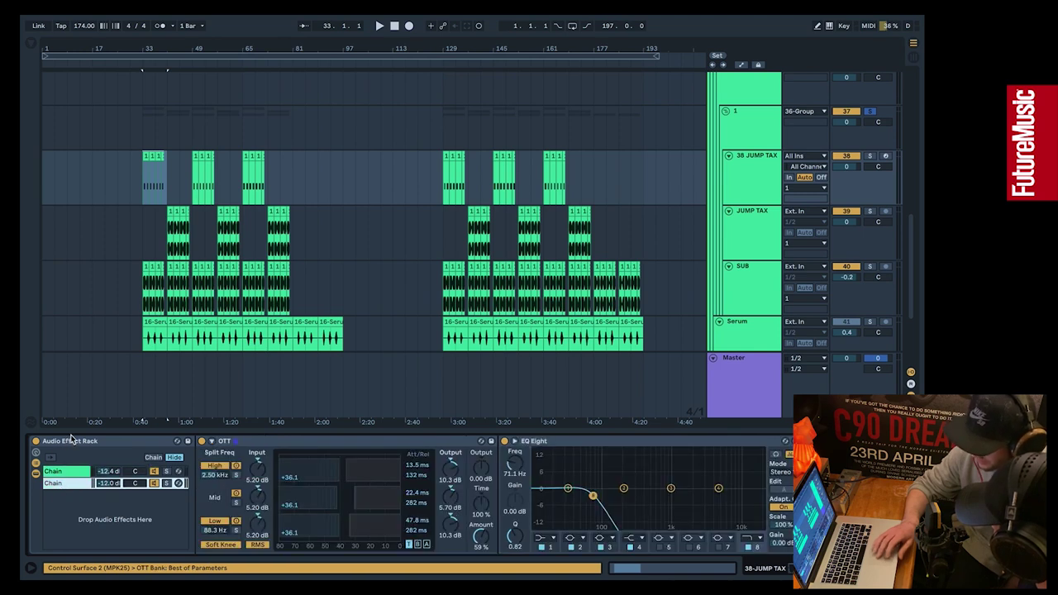
{"action": "scroll", "coordinate": [71, 512], "scroll_direction": "up", "scroll_amount": 3}
{"action": "left_click", "coordinate": [241, 484]}
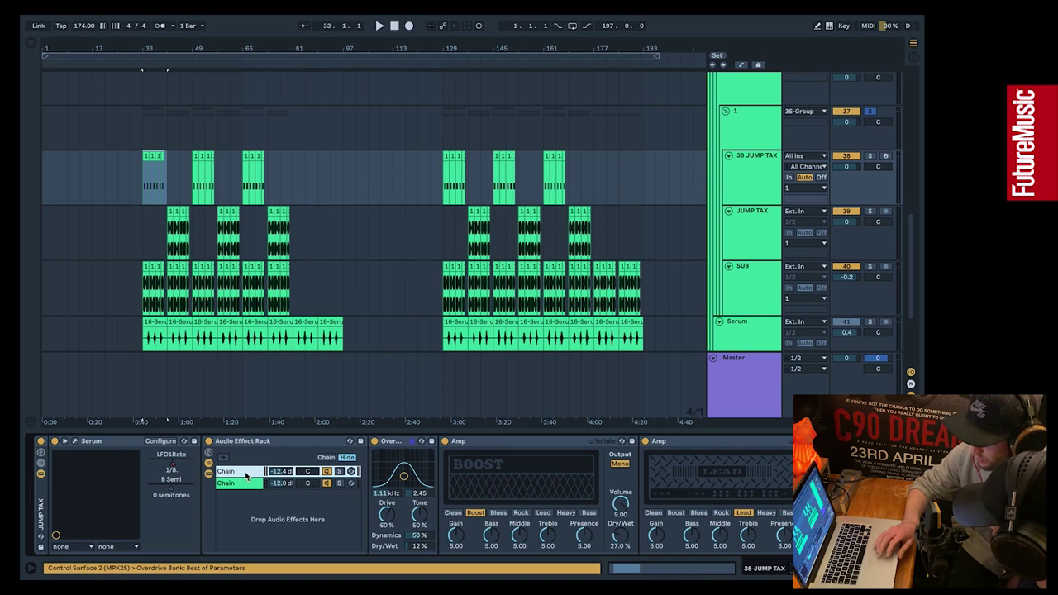
Examine the first rack chain's Overdrive, Boost and Lead Amps, OTT settings and the low cut in its EQ Eight
{"action": "scroll", "coordinate": [524, 473], "scroll_direction": "down", "scroll_amount": 3}
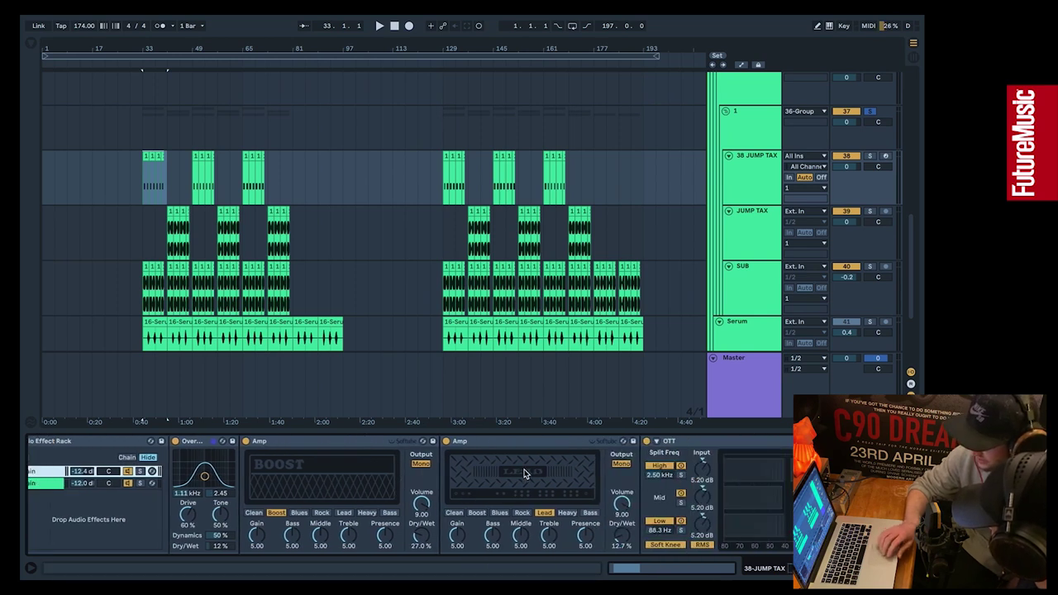
{"action": "scroll", "coordinate": [524, 473], "scroll_direction": "down", "scroll_amount": 5}
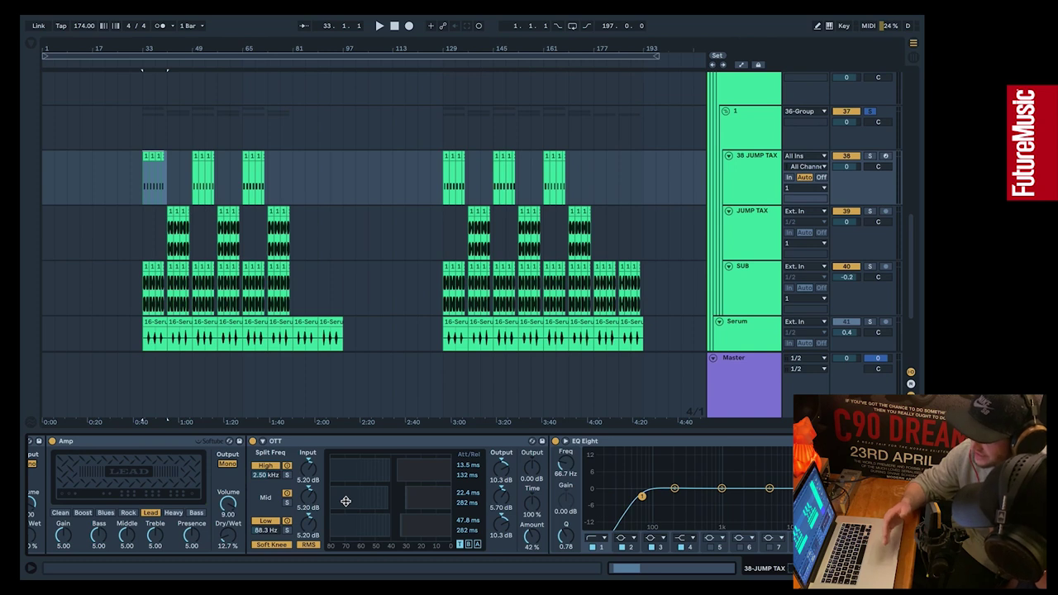
{"action": "scroll", "coordinate": [346, 501], "scroll_direction": "left", "scroll_amount": 3}
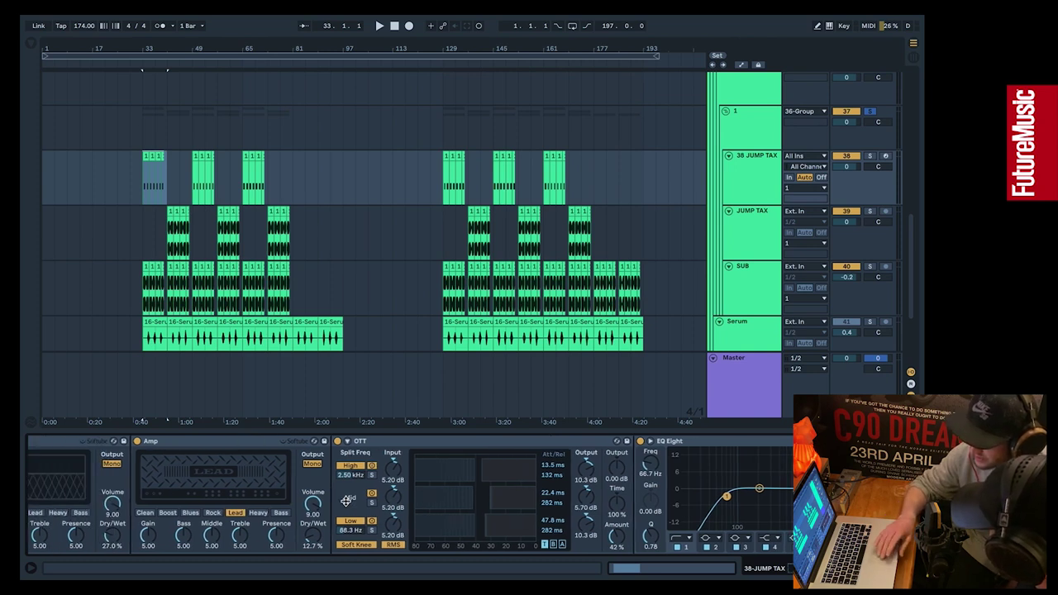
{"action": "scroll", "coordinate": [346, 501], "scroll_direction": "left", "scroll_amount": 10}
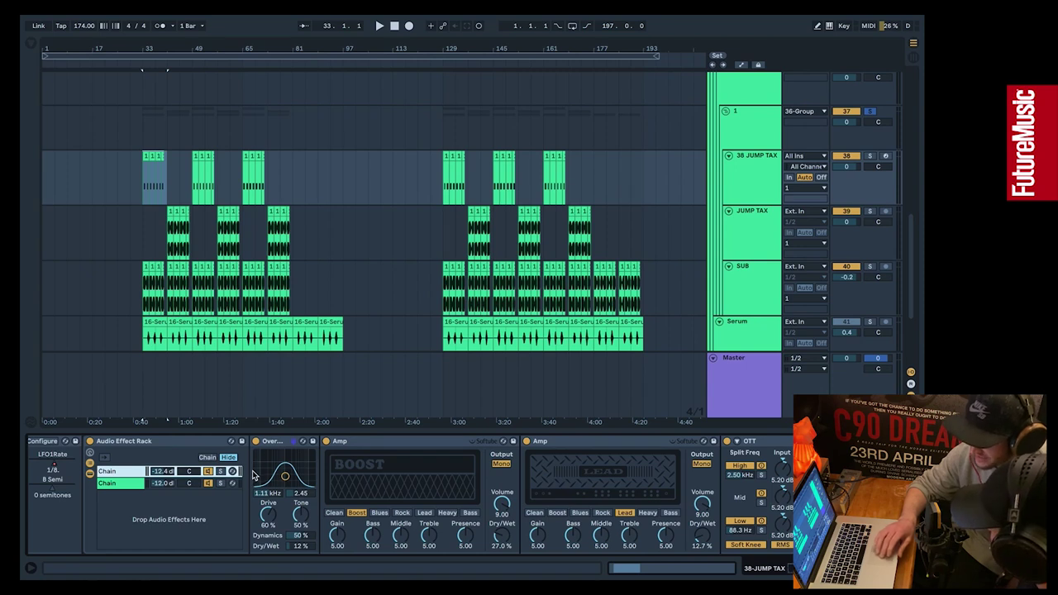
{"action": "scroll", "coordinate": [372, 488], "scroll_direction": "right", "scroll_amount": 10}
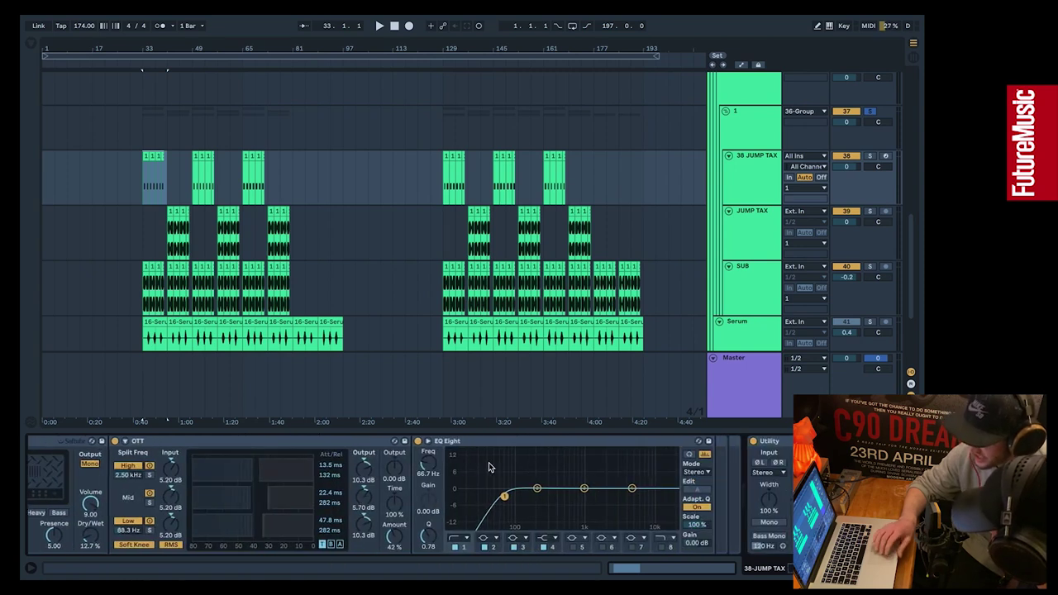
{"action": "scroll", "coordinate": [489, 467], "scroll_direction": "left", "scroll_amount": 2}
{"action": "scroll", "coordinate": [489, 468], "scroll_direction": "left", "scroll_amount": 10}
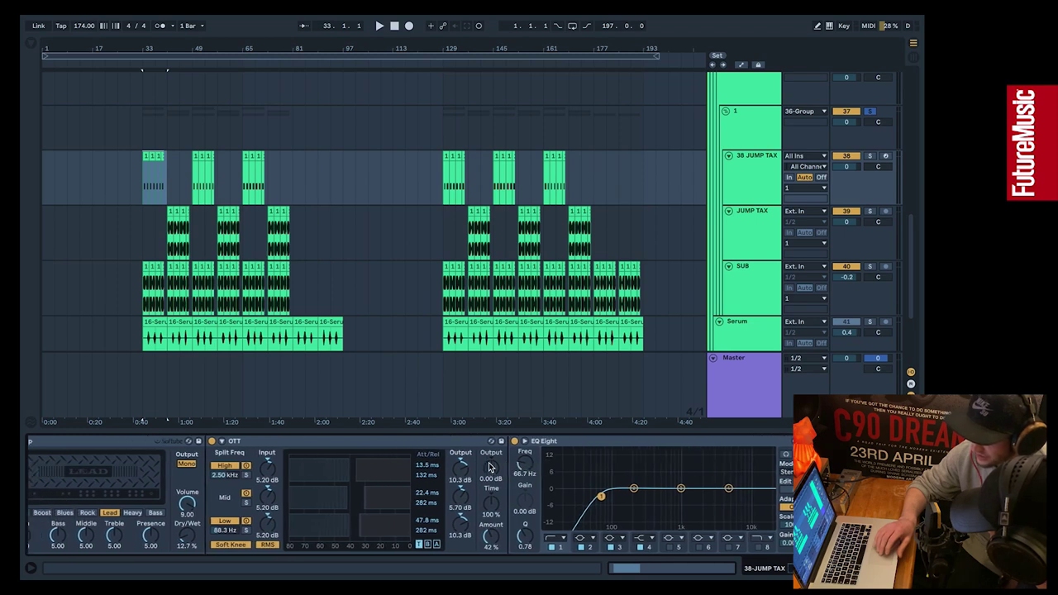
{"action": "scroll", "coordinate": [488, 467], "scroll_direction": "left", "scroll_amount": 3}
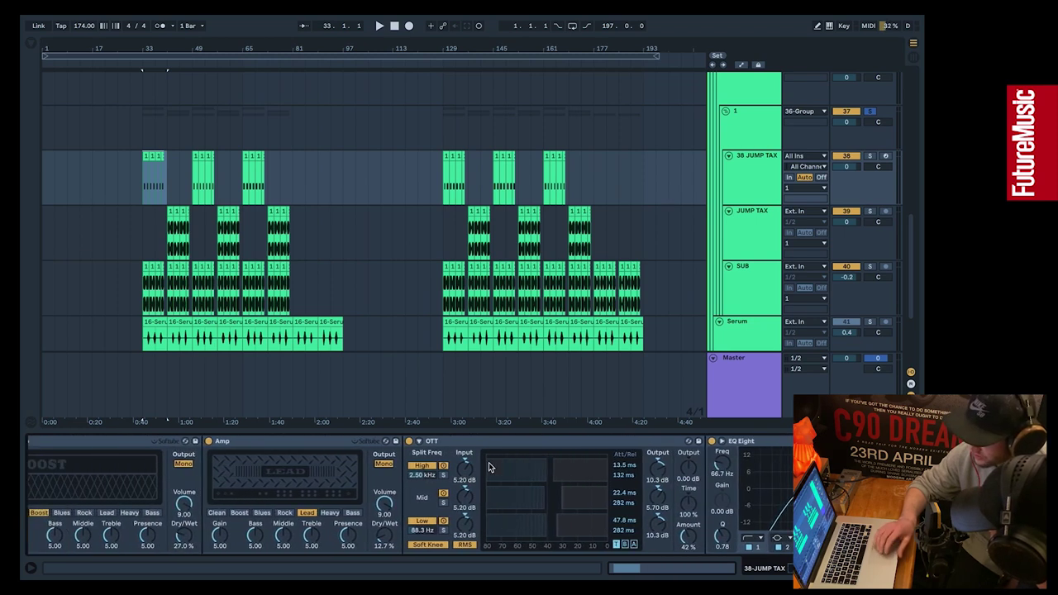
{"action": "scroll", "coordinate": [488, 467], "scroll_direction": "right", "scroll_amount": 10}
{"action": "scroll", "coordinate": [489, 467], "scroll_direction": "right", "scroll_amount": 1}
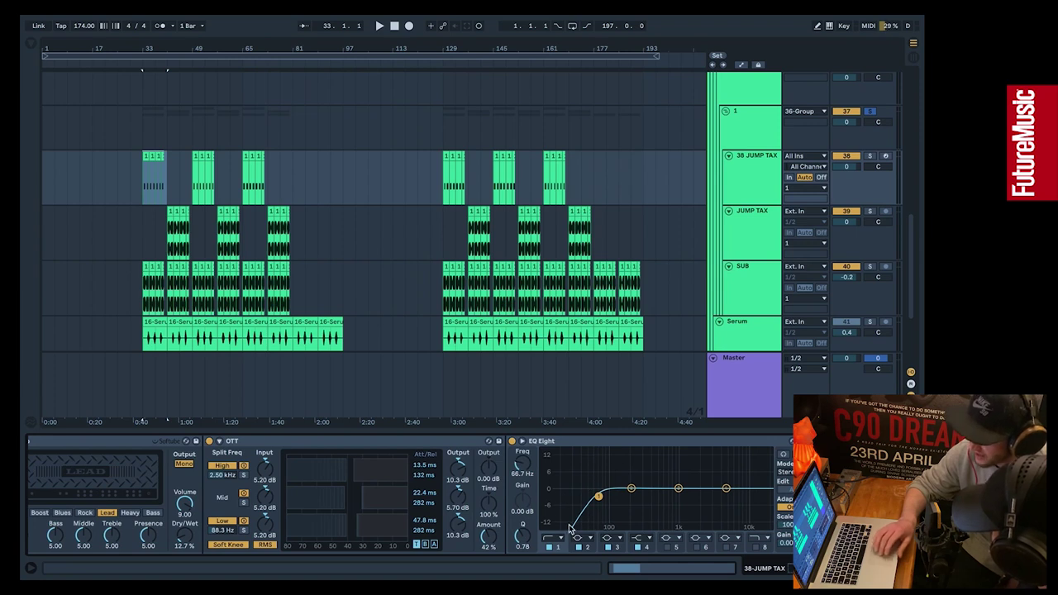
{"action": "scroll", "coordinate": [321, 488], "scroll_direction": "left", "scroll_amount": 20}
{"action": "scroll", "coordinate": [321, 488], "scroll_direction": "left", "scroll_amount": 8}
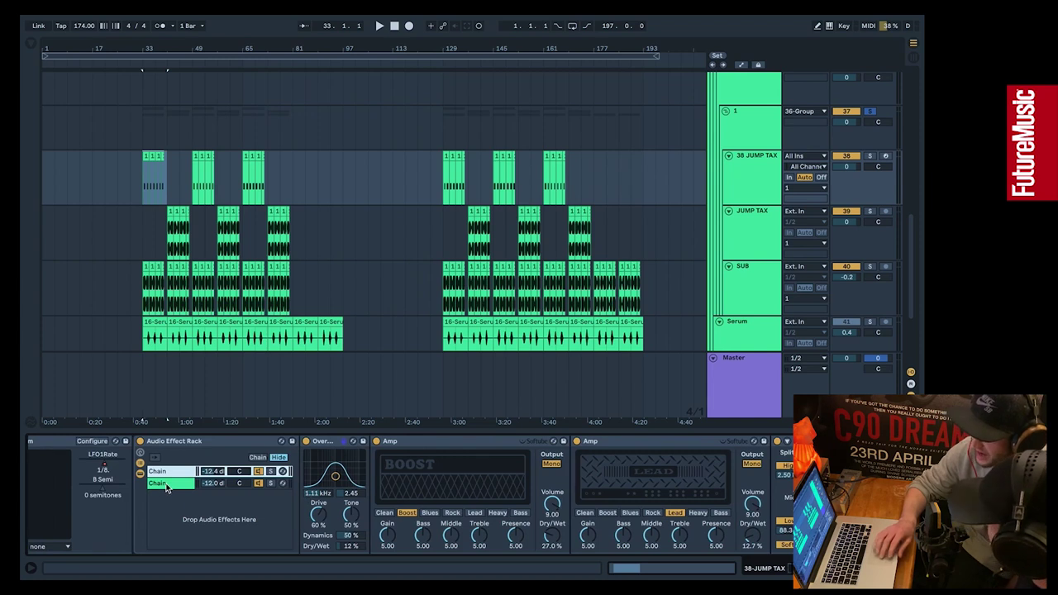
Show the second rack chain's OTT and EQ Eight high cut, then examine the Utility and EQ Eight following the rack
{"action": "left_click", "coordinate": [161, 471]}
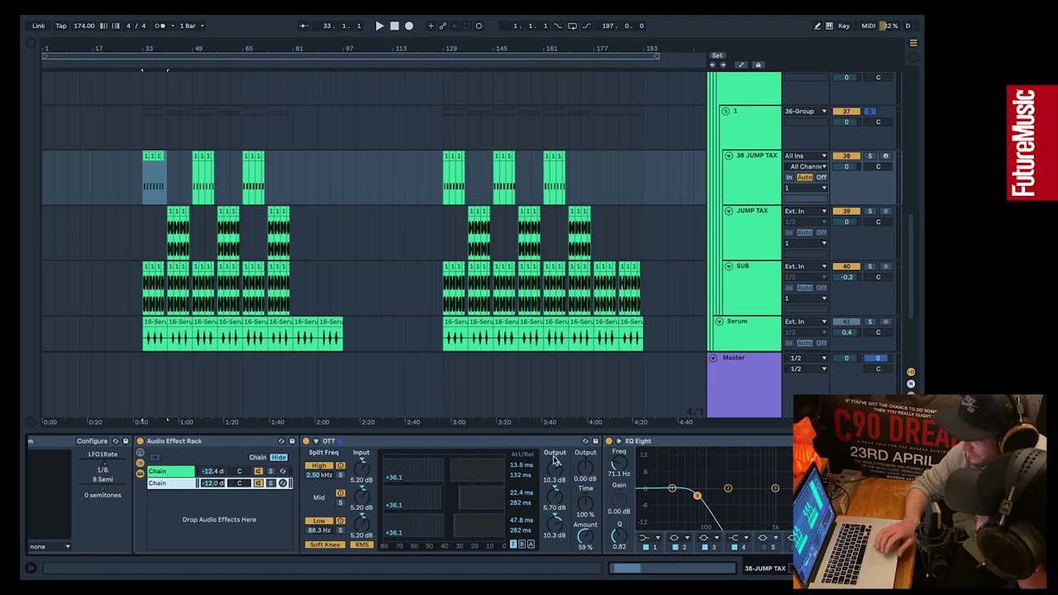
{"action": "scroll", "coordinate": [734, 490], "scroll_direction": "right", "scroll_amount": 3}
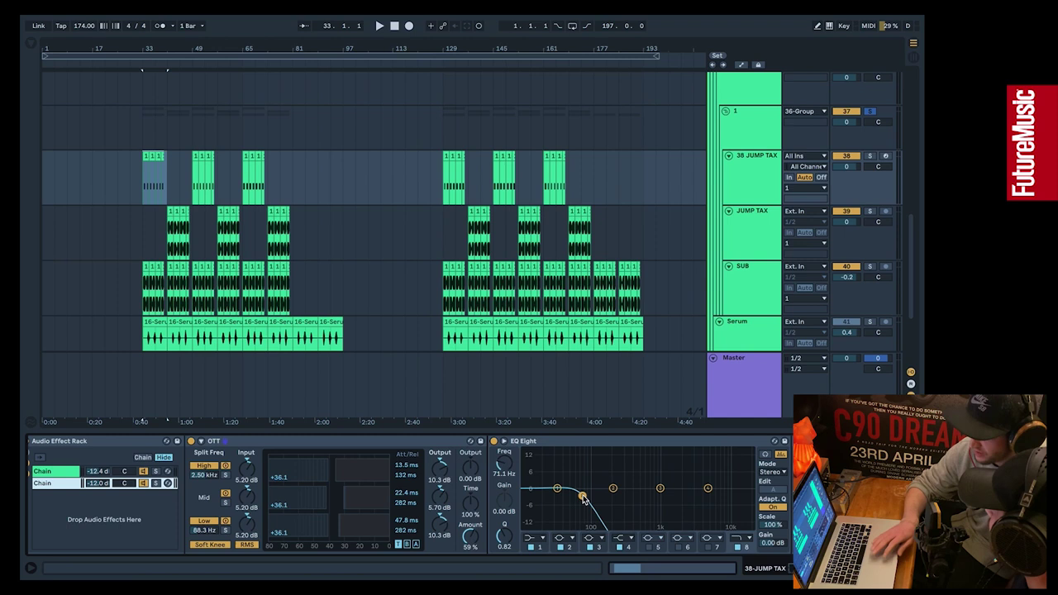
{"action": "left_click", "coordinate": [583, 499]}
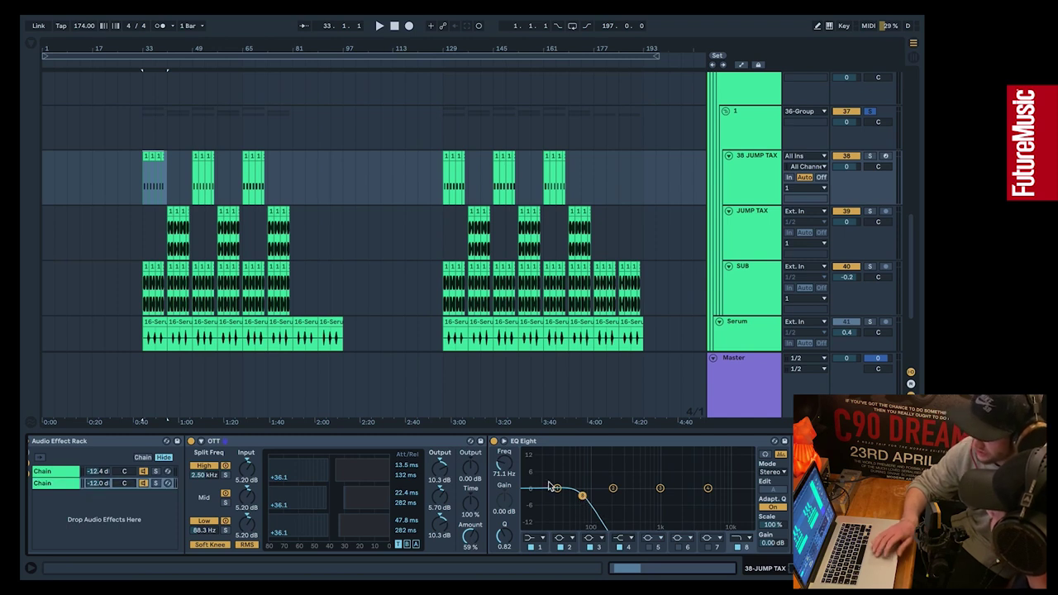
{"action": "scroll", "coordinate": [133, 511], "scroll_direction": "left", "scroll_amount": 3}
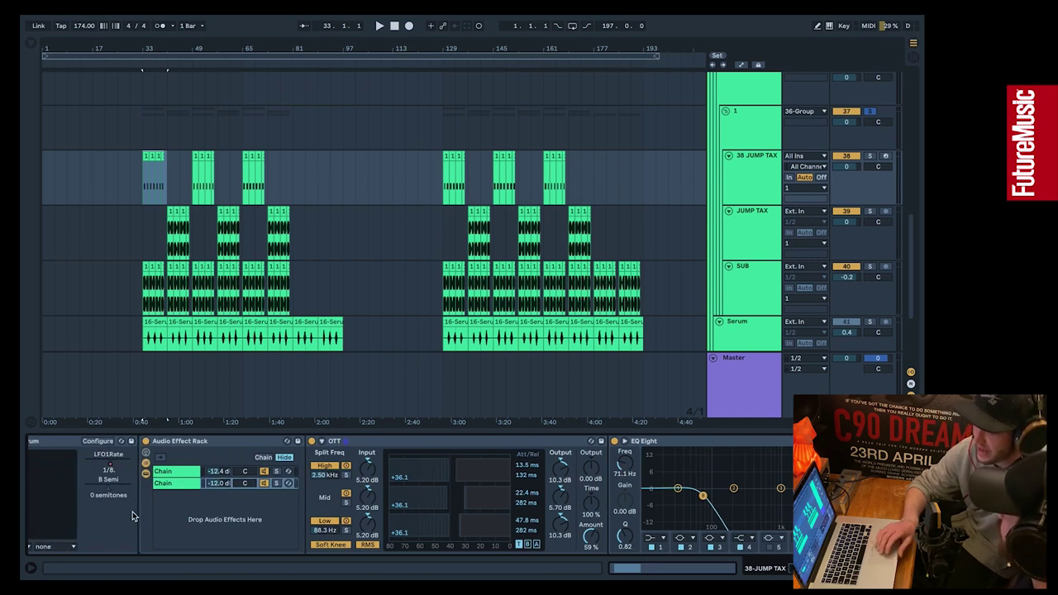
{"action": "scroll", "coordinate": [186, 514], "scroll_direction": "left", "scroll_amount": 2}
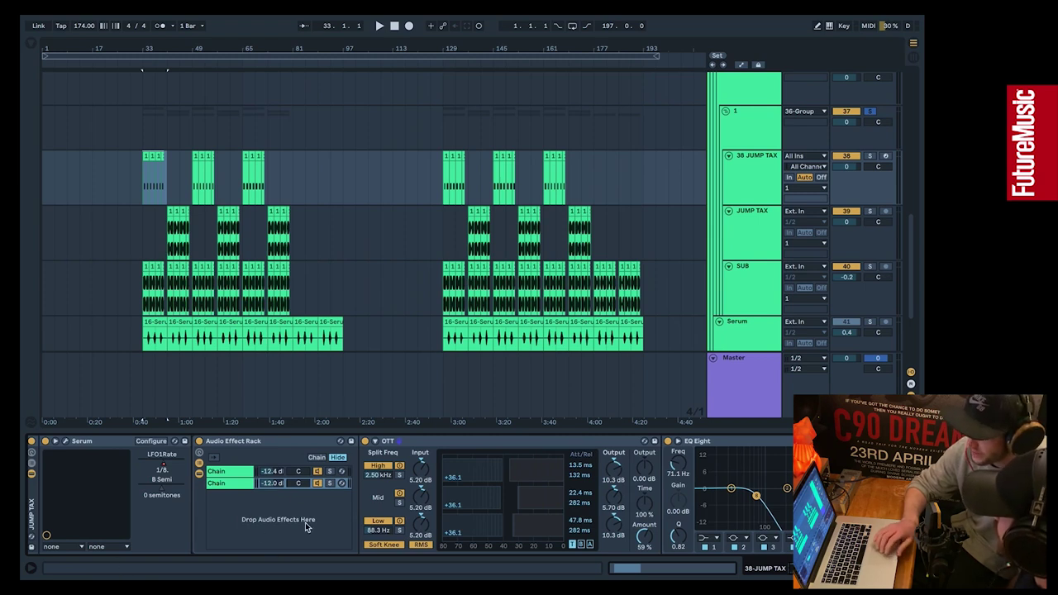
{"action": "scroll", "coordinate": [290, 529], "scroll_direction": "right", "scroll_amount": 10}
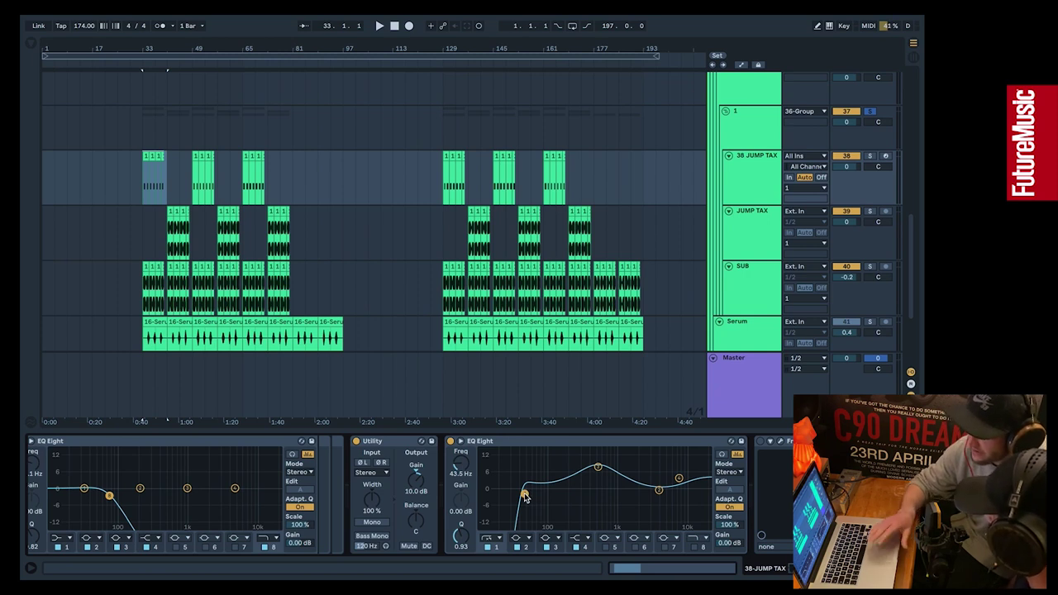
Select the SUB track and play the soloed group 1 from bar 33, then stop and reset the insert mark to bar 33
{"action": "left_click", "coordinate": [756, 291]}
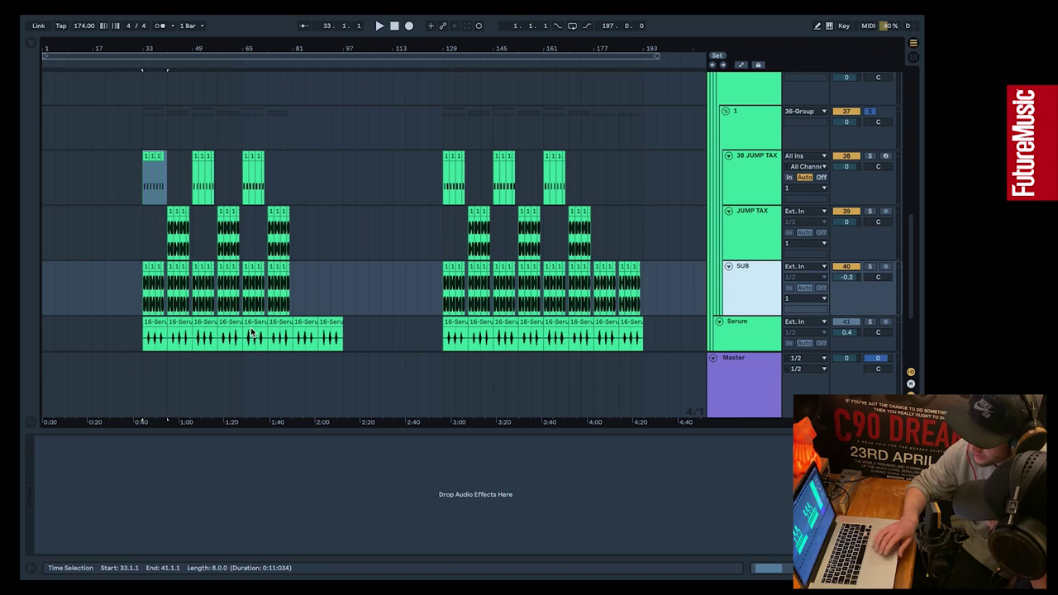
{"action": "left_click", "coordinate": [141, 298]}
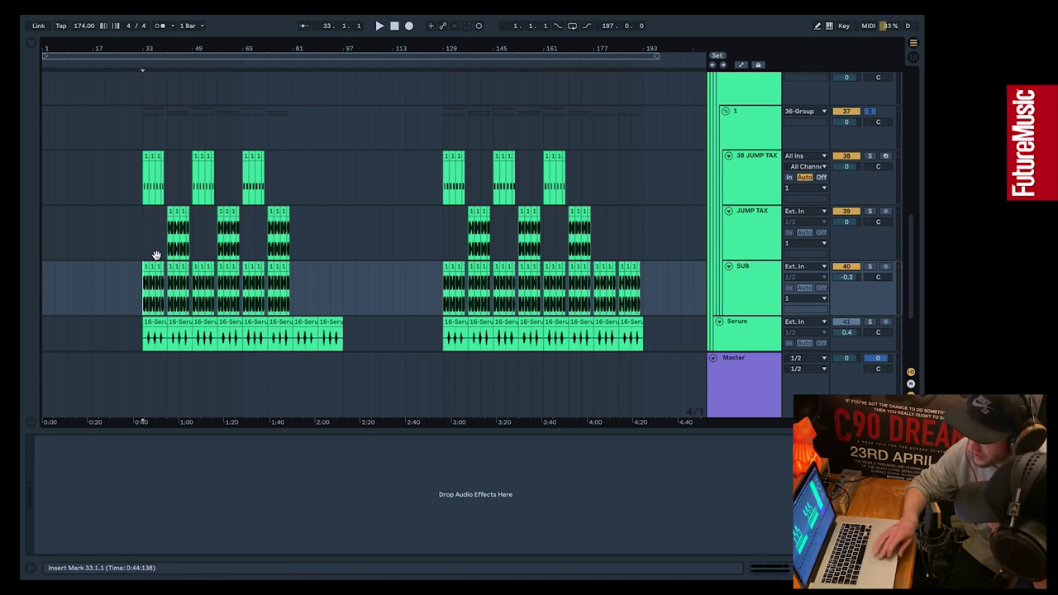
{"action": "key", "text": "space"}
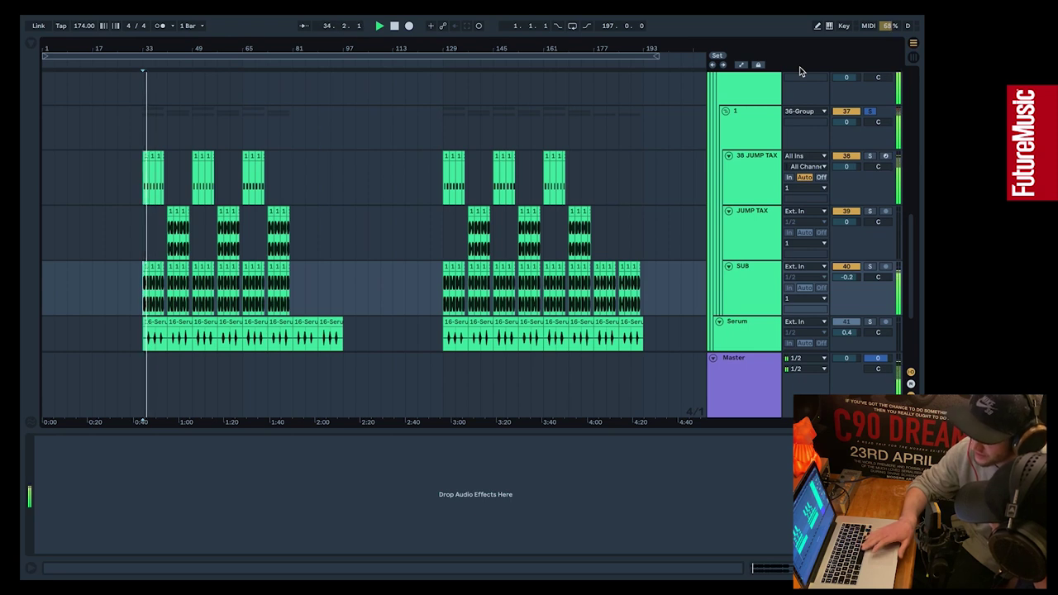
{"action": "key", "text": "space"}
{"action": "left_click", "coordinate": [142, 237]}
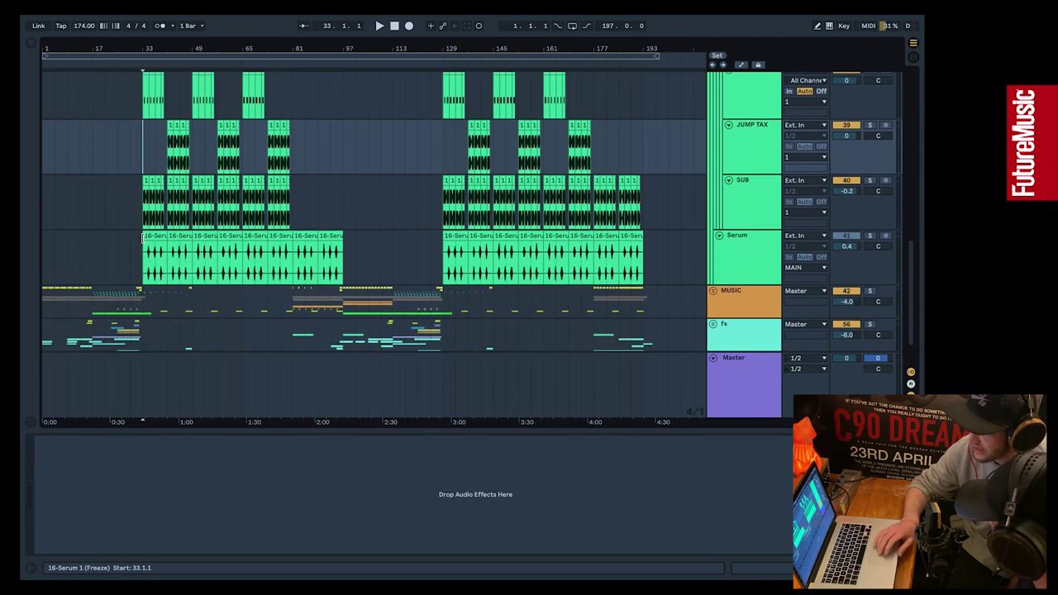
Solo the frozen REESE track in the MAIN bass group and play its clip at bar 48, then stop playback
{"action": "scroll", "coordinate": [142, 240], "scroll_direction": "up", "scroll_amount": 5}
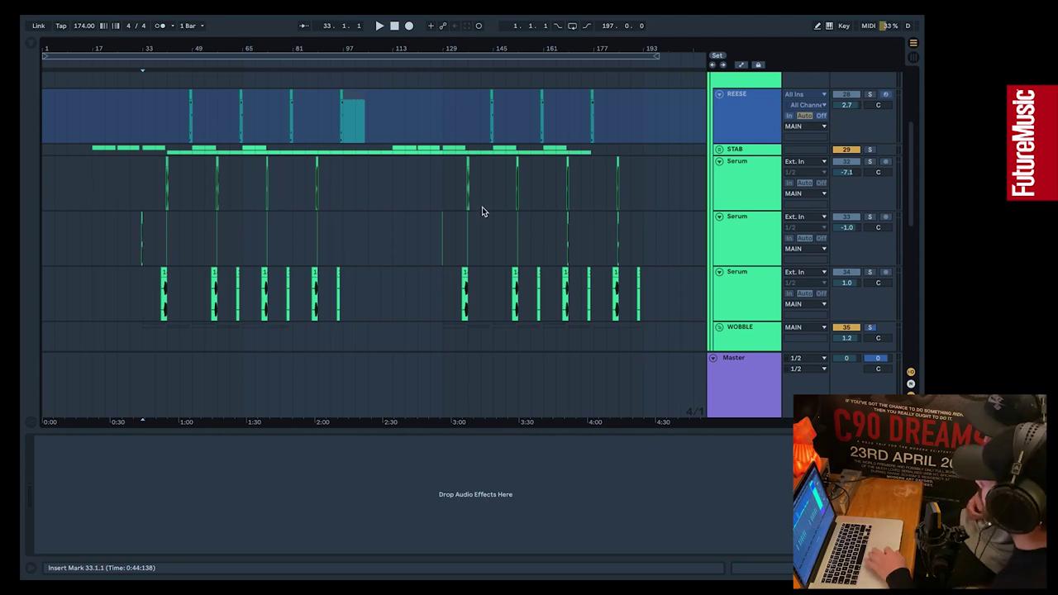
{"action": "scroll", "coordinate": [687, 175], "scroll_direction": "up", "scroll_amount": 2}
{"action": "scroll", "coordinate": [687, 175], "scroll_direction": "up", "scroll_amount": 1}
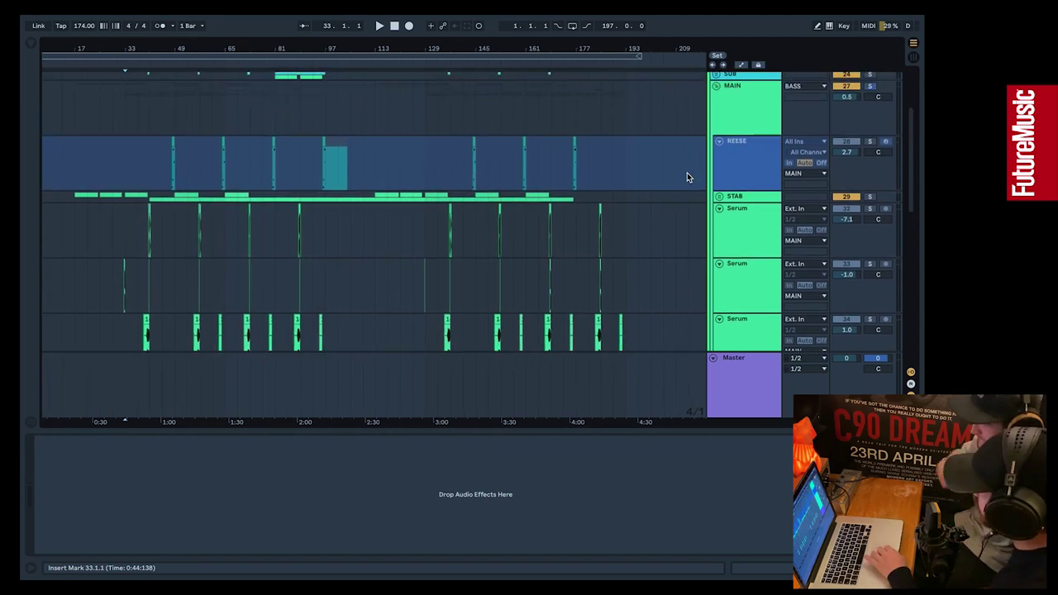
{"action": "left_click", "coordinate": [744, 156]}
{"action": "left_click", "coordinate": [870, 141]}
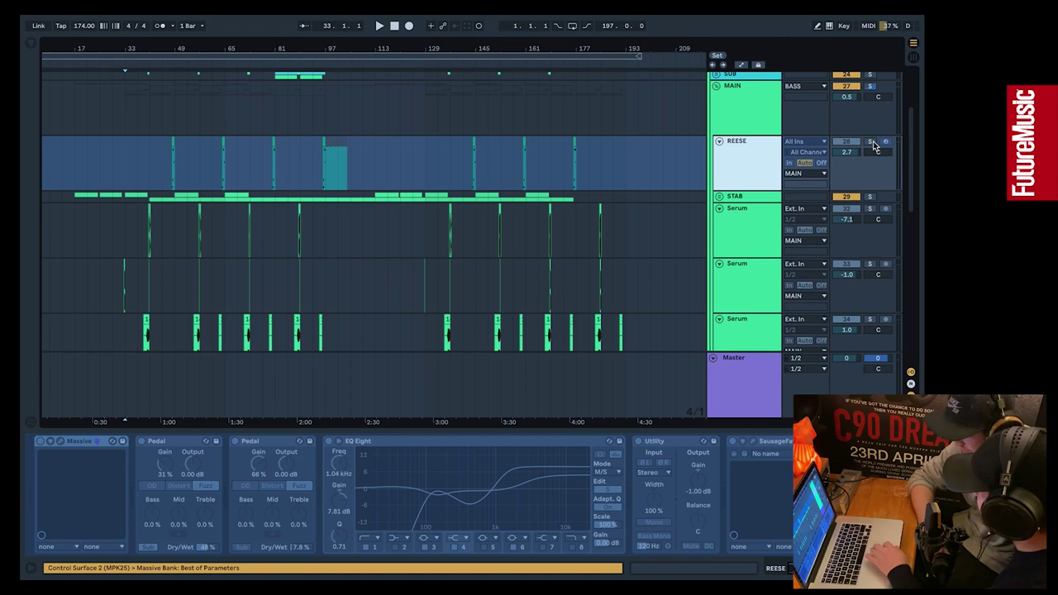
{"action": "left_click", "coordinate": [172, 139]}
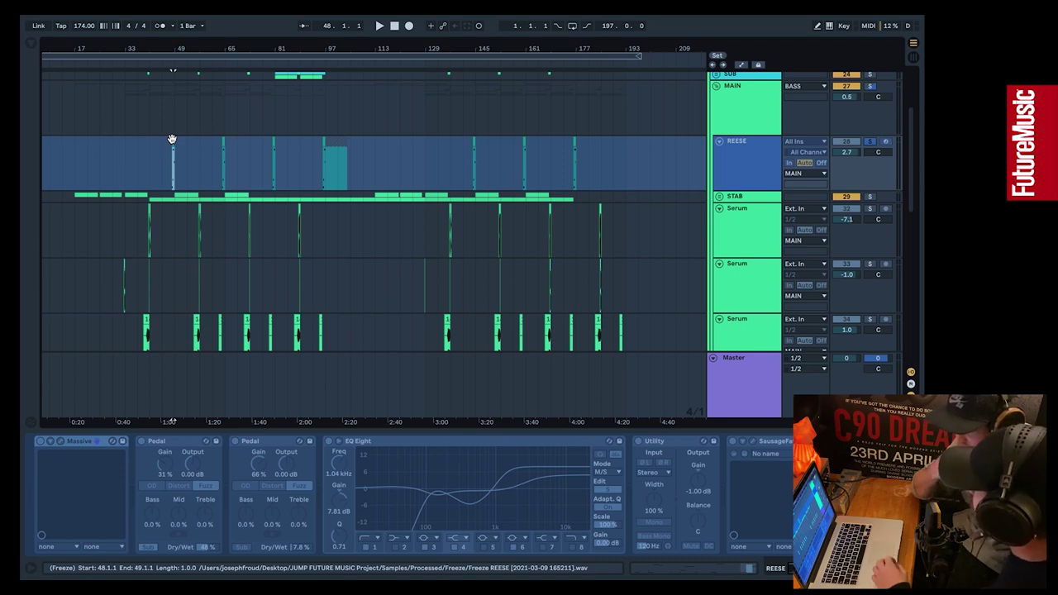
{"action": "key", "text": "space"}
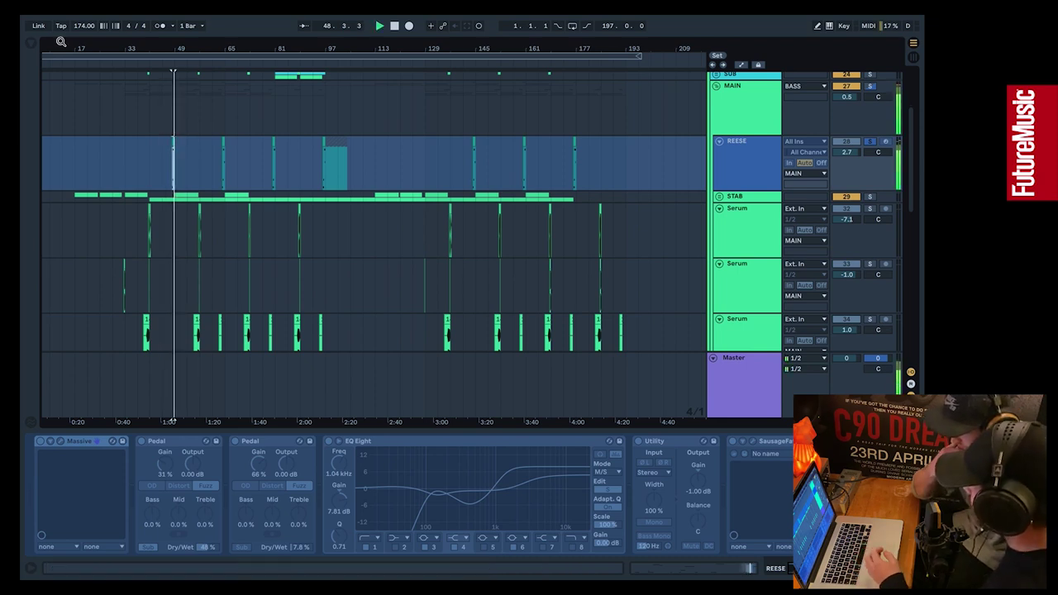
{"action": "key", "text": "space"}
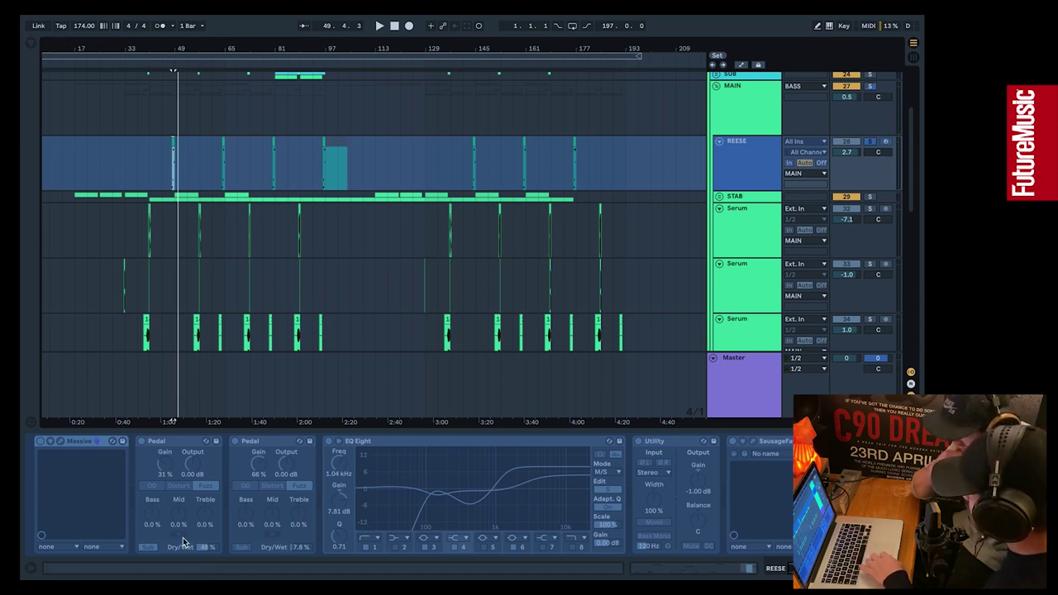
Examine the REESE track's device chain from Massive and the two Fuzz Pedals through EQ Eight and Utility to the Sausage Fattener
{"action": "scroll", "coordinate": [182, 538], "scroll_direction": "right", "scroll_amount": 3}
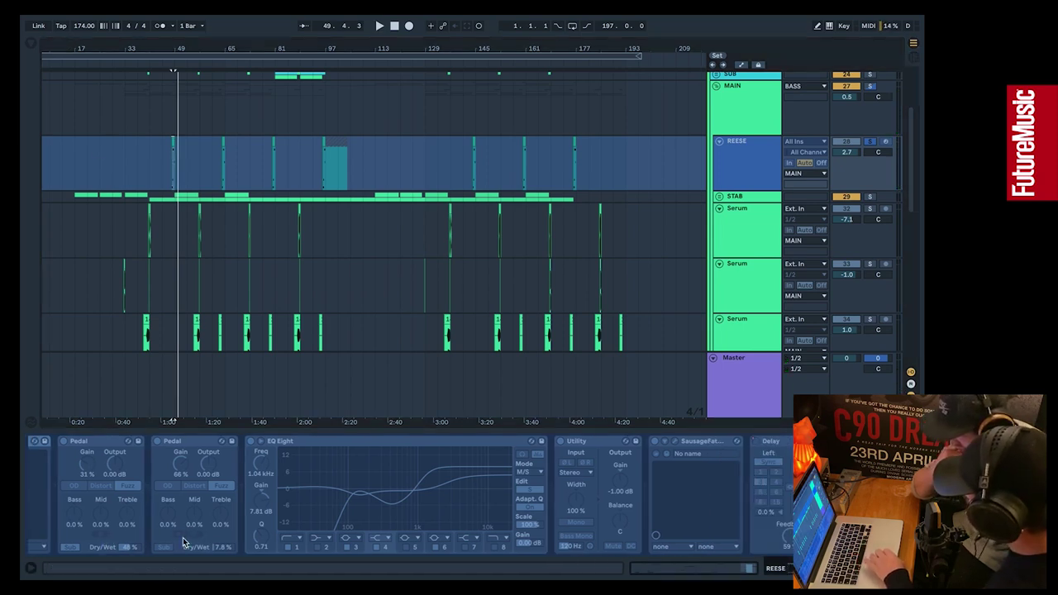
{"action": "scroll", "coordinate": [418, 485], "scroll_direction": "right", "scroll_amount": 3}
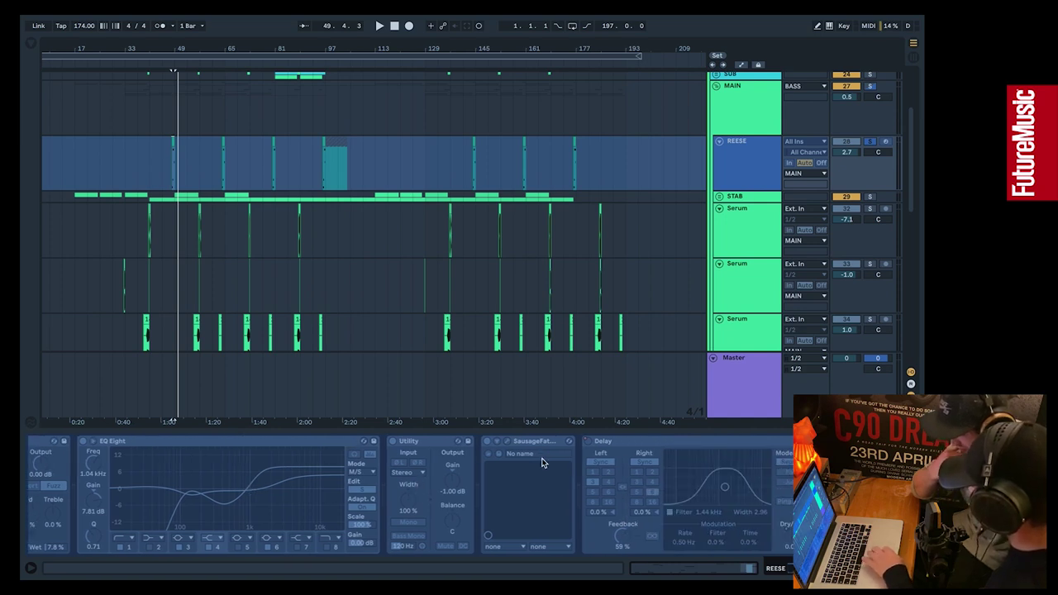
{"action": "scroll", "coordinate": [496, 476], "scroll_direction": "right", "scroll_amount": 3}
{"action": "scroll", "coordinate": [541, 463], "scroll_direction": "left", "scroll_amount": 3}
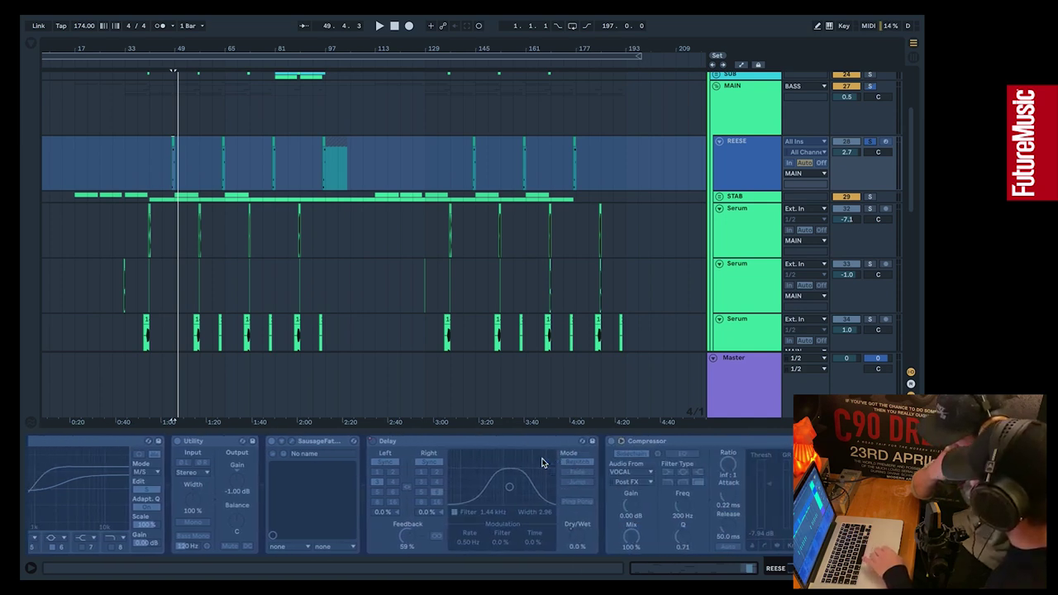
{"action": "scroll", "coordinate": [542, 463], "scroll_direction": "left", "scroll_amount": 2}
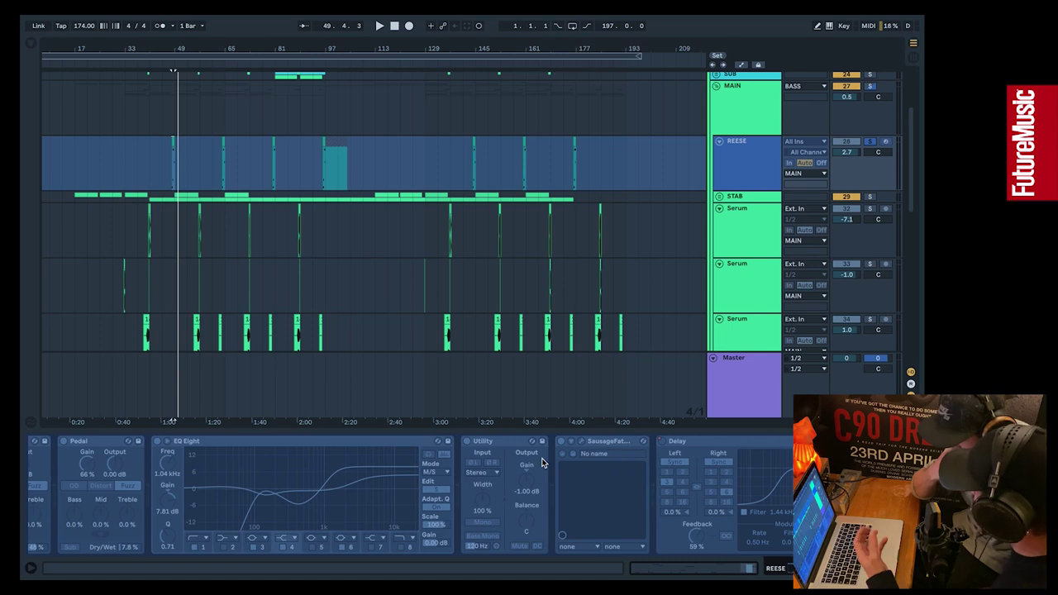
{"action": "scroll", "coordinate": [542, 462], "scroll_direction": "left", "scroll_amount": 6}
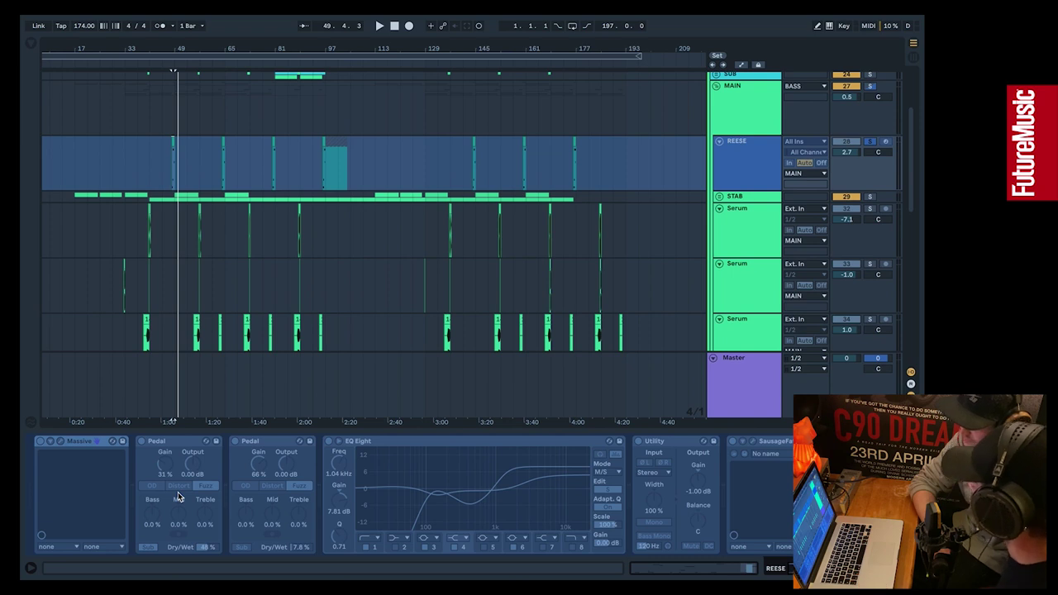
Review the REESE chain's Delay and the Compressor sidechained from VOCAL, then return to the Massive synth at the chain's start
{"action": "scroll", "coordinate": [464, 489], "scroll_direction": "right", "scroll_amount": 2}
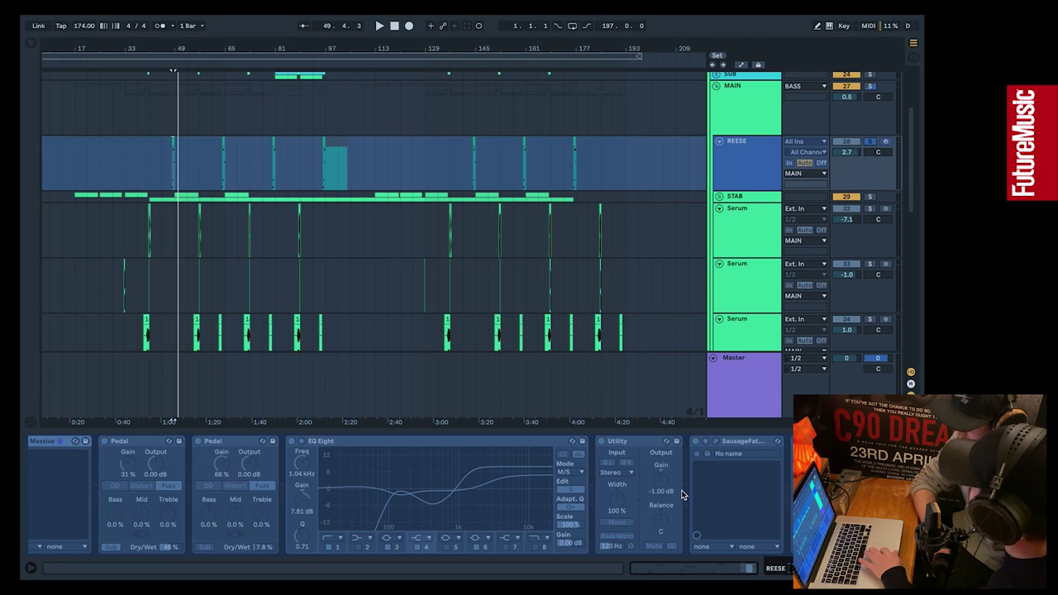
{"action": "scroll", "coordinate": [685, 495], "scroll_direction": "right", "scroll_amount": 4}
{"action": "scroll", "coordinate": [684, 496], "scroll_direction": "right", "scroll_amount": 5}
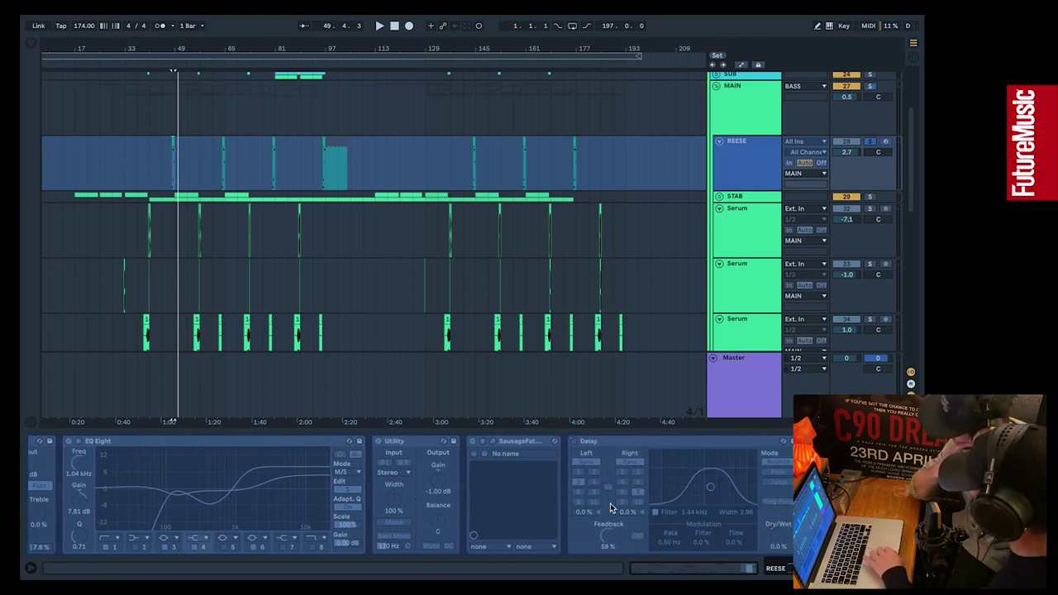
{"action": "scroll", "coordinate": [692, 508], "scroll_direction": "right", "scroll_amount": 4}
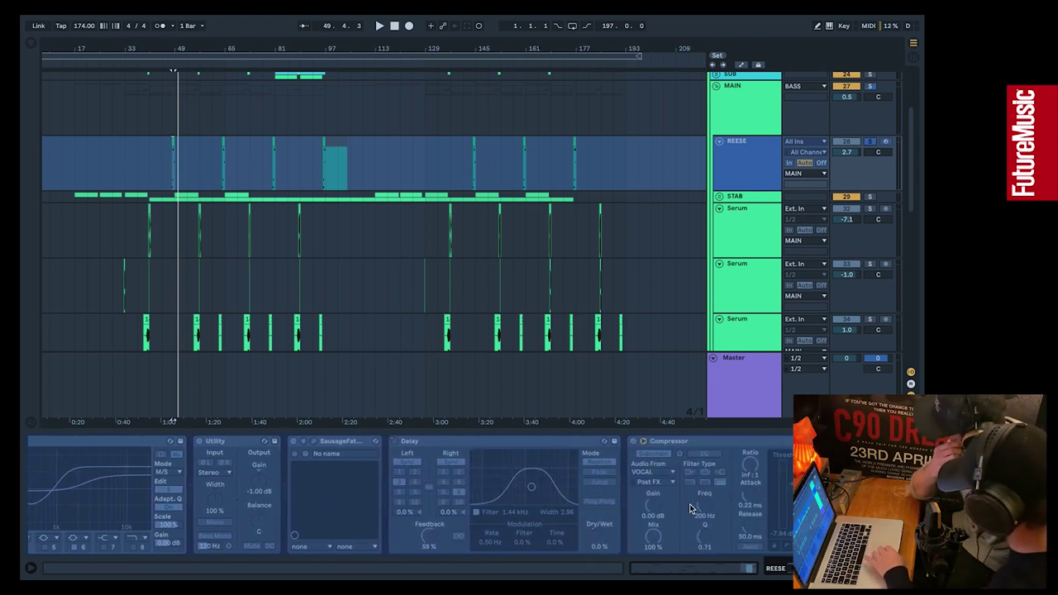
{"action": "scroll", "coordinate": [477, 546], "scroll_direction": "right", "scroll_amount": 1}
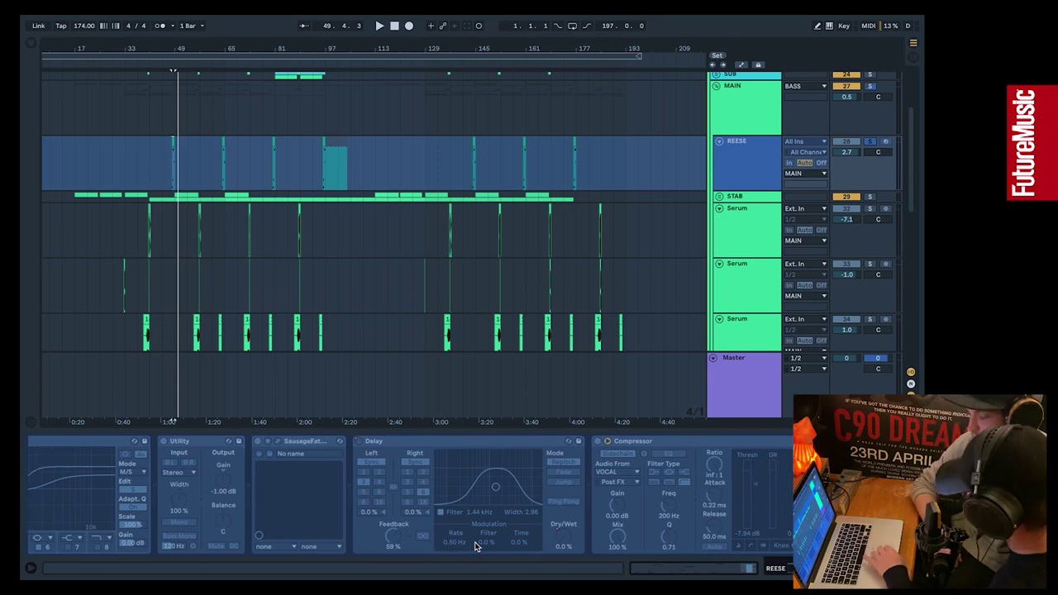
{"action": "scroll", "coordinate": [453, 544], "scroll_direction": "left", "scroll_amount": 1}
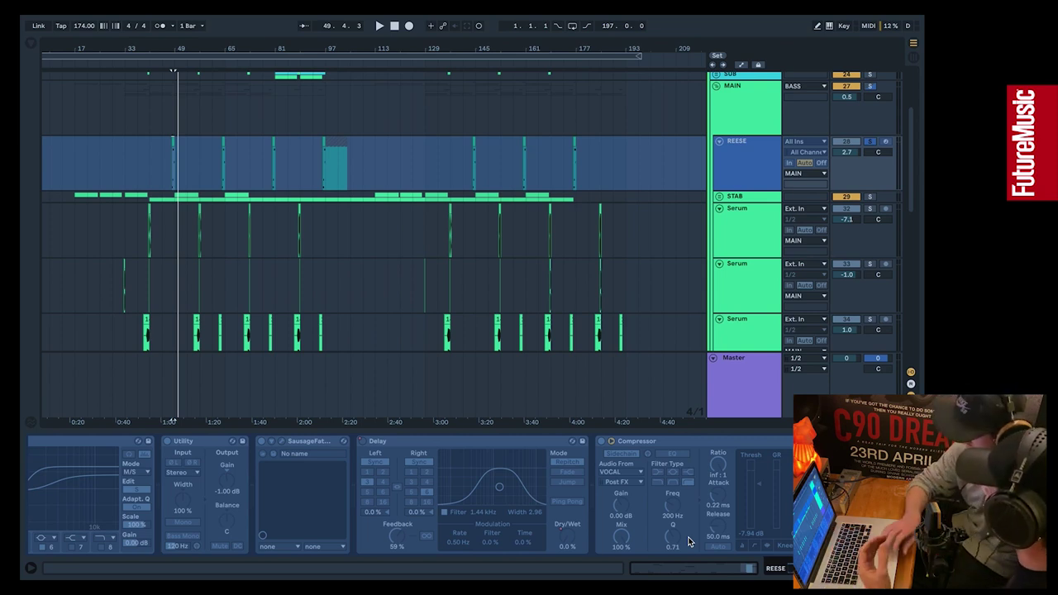
{"action": "scroll", "coordinate": [689, 542], "scroll_direction": "left", "scroll_amount": 2}
{"action": "scroll", "coordinate": [689, 542], "scroll_direction": "left", "scroll_amount": 2}
{"action": "scroll", "coordinate": [689, 542], "scroll_direction": "right", "scroll_amount": 2}
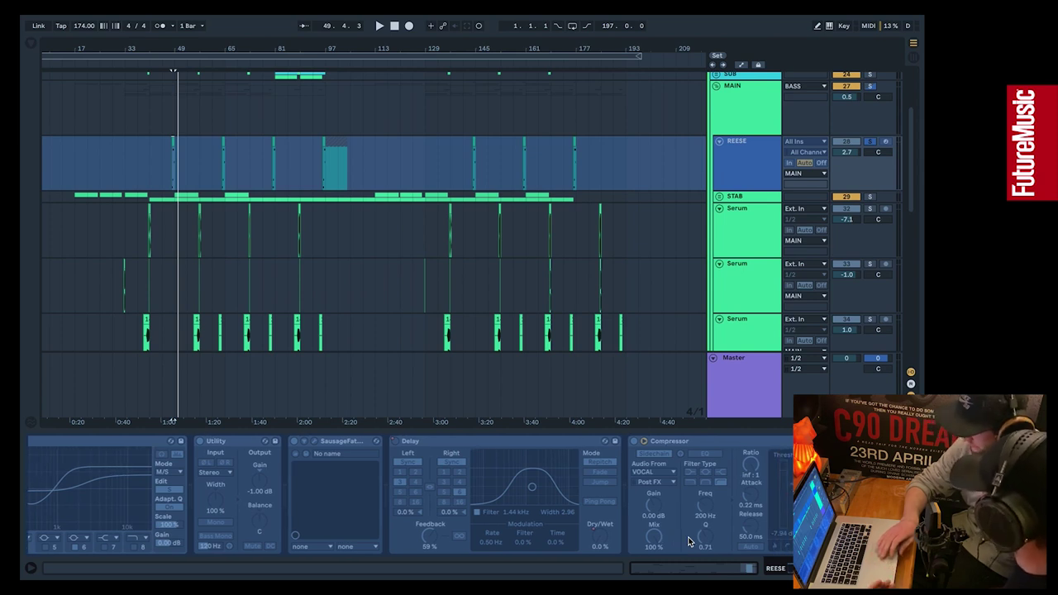
{"action": "scroll", "coordinate": [688, 542], "scroll_direction": "left", "scroll_amount": 1}
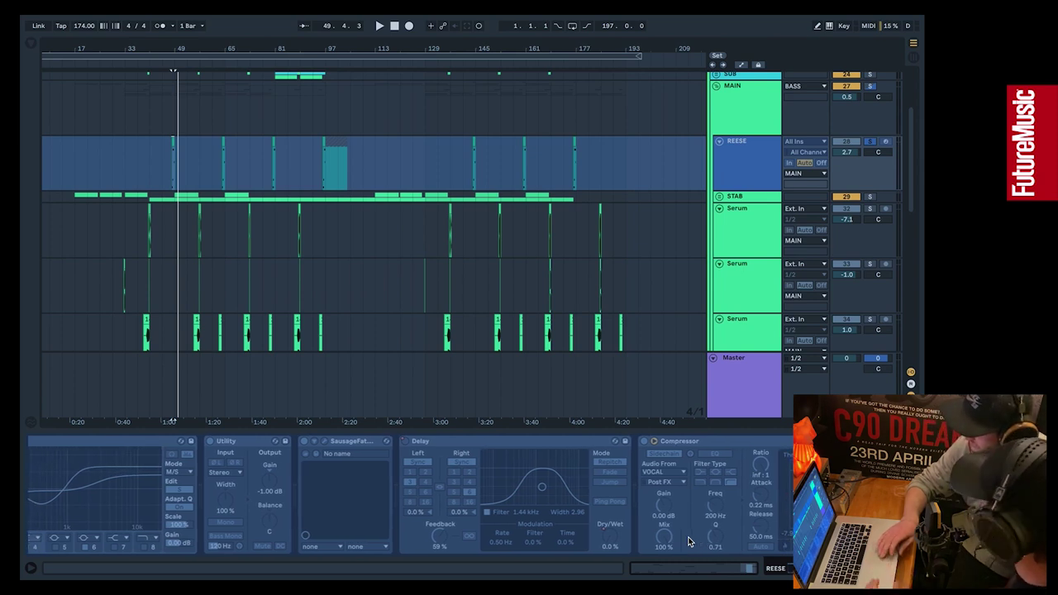
{"action": "scroll", "coordinate": [688, 542], "scroll_direction": "left", "scroll_amount": 6}
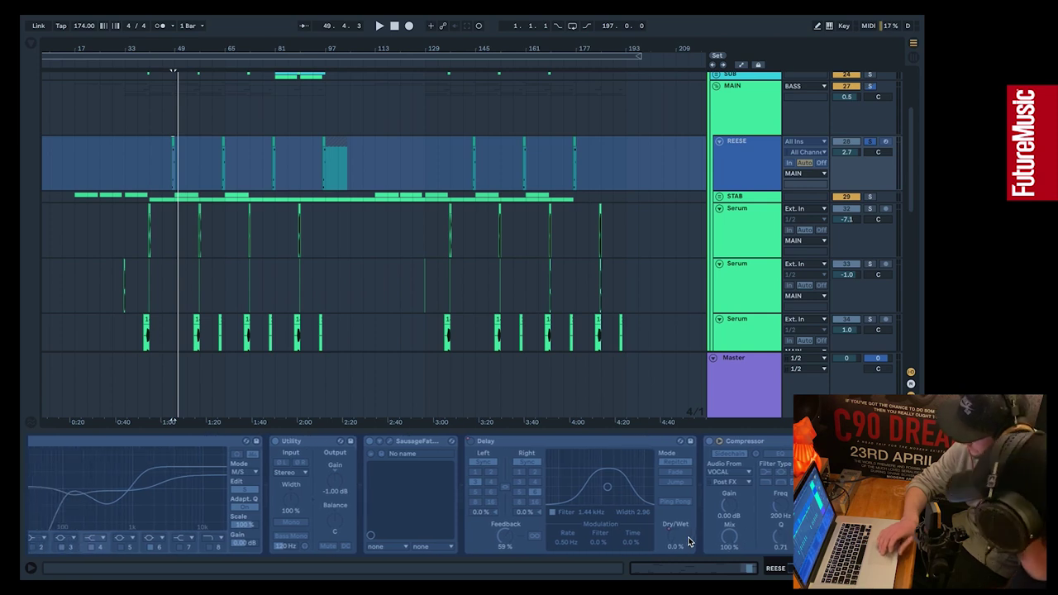
{"action": "scroll", "coordinate": [689, 541], "scroll_direction": "left", "scroll_amount": 20}
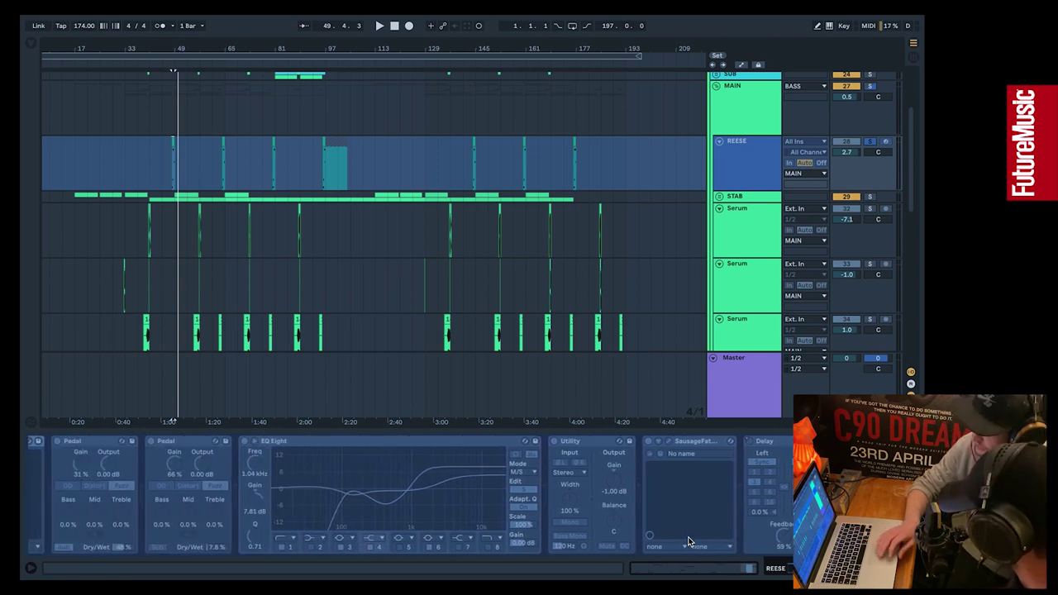
{"action": "scroll", "coordinate": [428, 508], "scroll_direction": "left", "scroll_amount": 6}
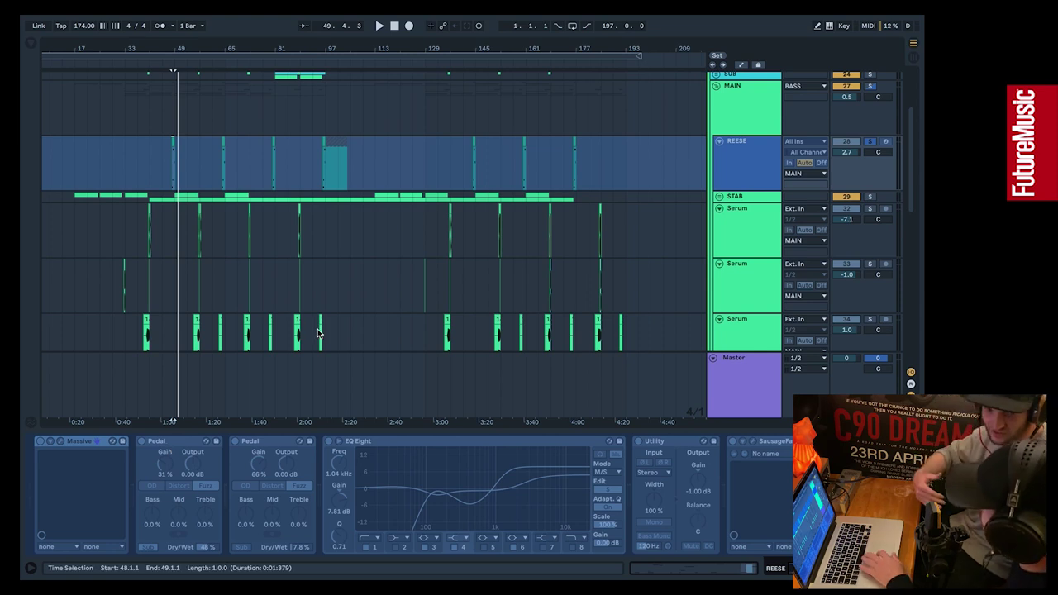
Collapse and unsolo the BASS group, then compare the DRUMS and MUSIC group device chains with the BASS group's chain
{"action": "scroll", "coordinate": [699, 157], "scroll_direction": "up", "scroll_amount": 5}
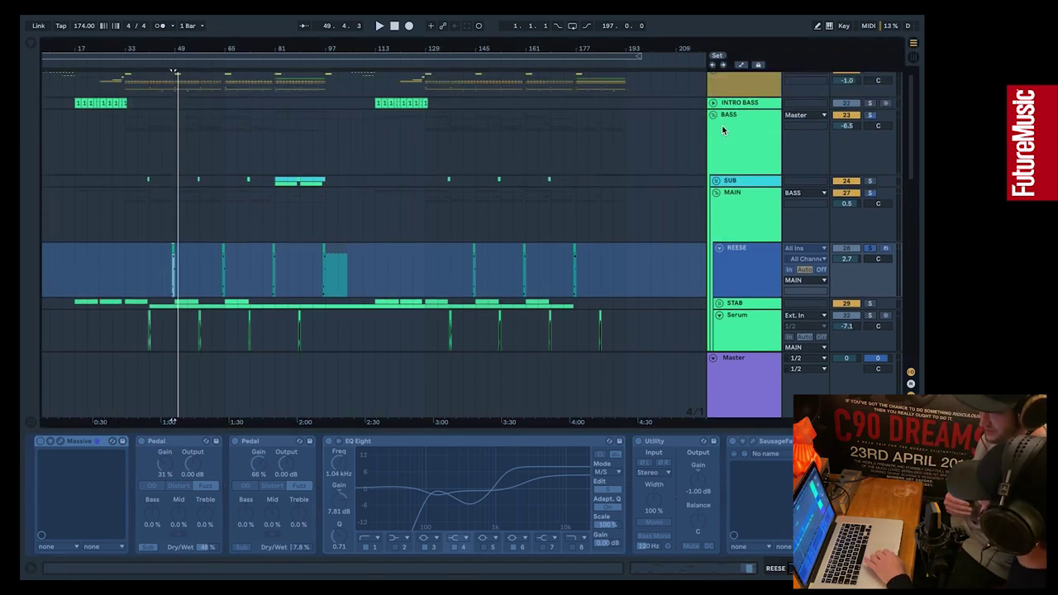
{"action": "left_click", "coordinate": [714, 116]}
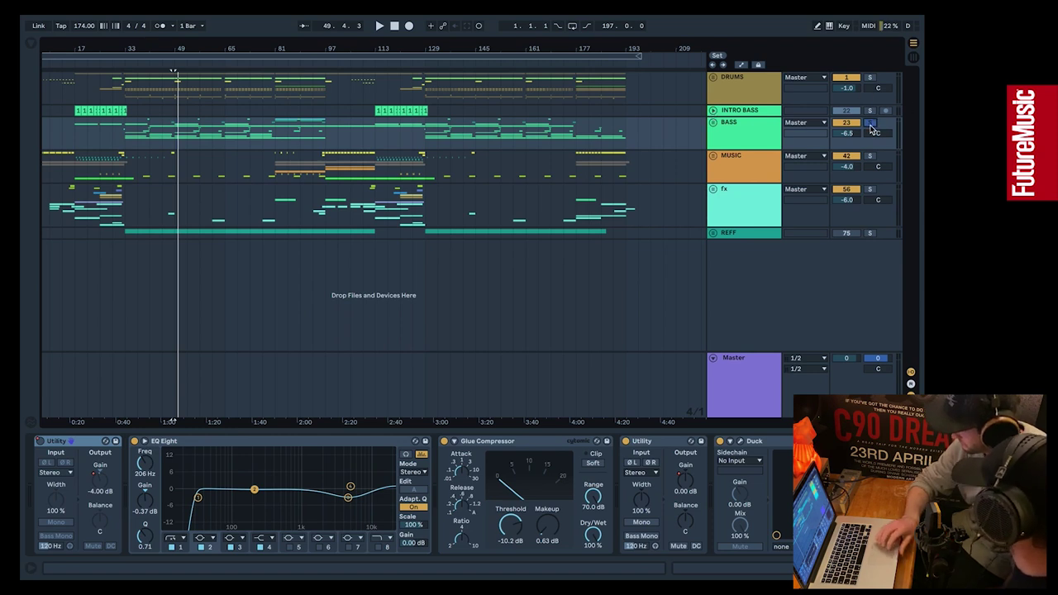
{"action": "left_click", "coordinate": [742, 84]}
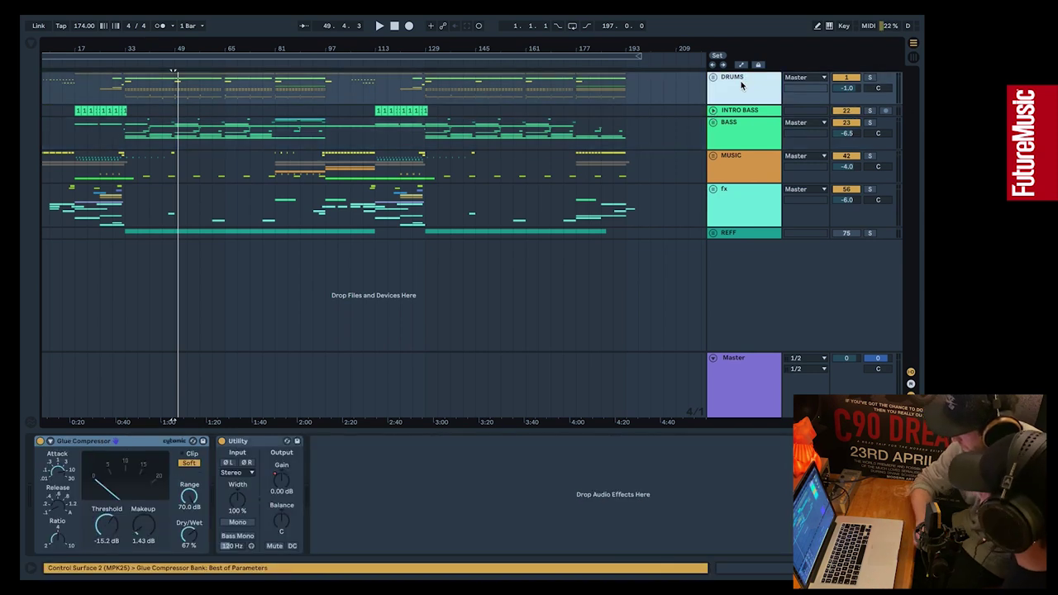
{"action": "left_click", "coordinate": [742, 163]}
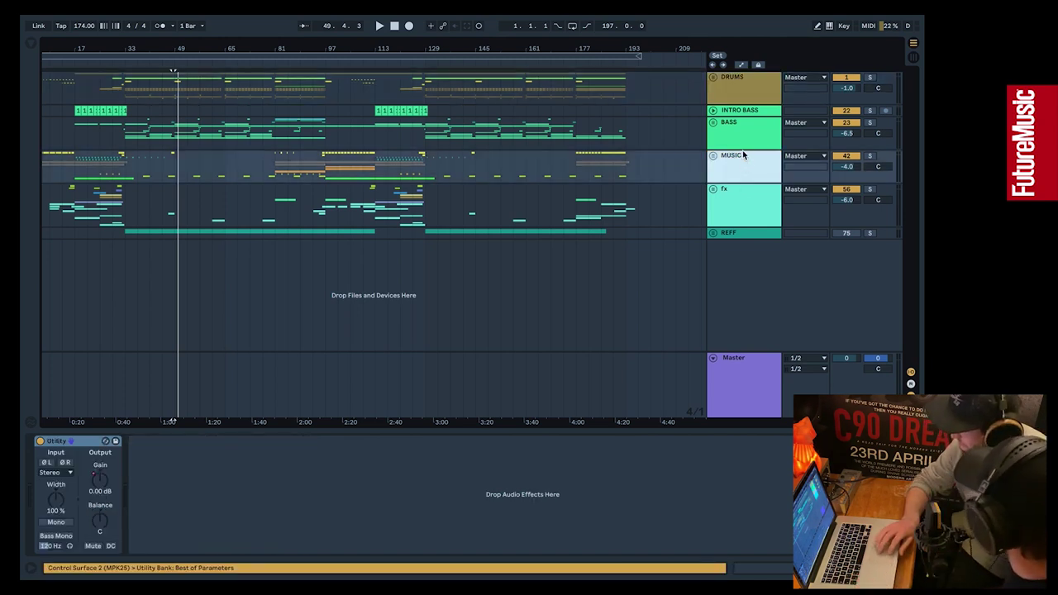
{"action": "left_click", "coordinate": [741, 139]}
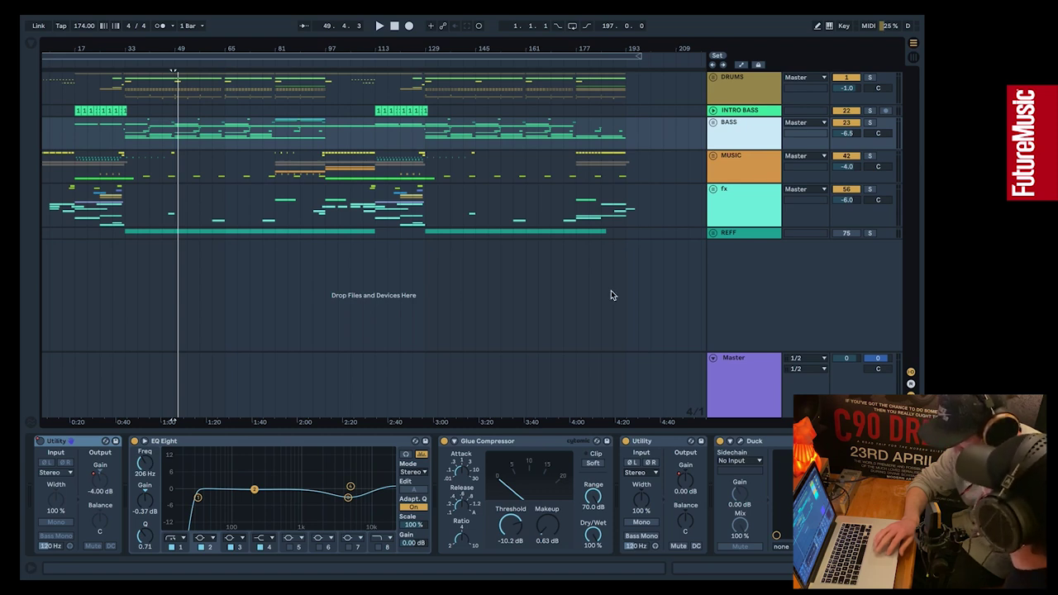
Lower the frequency of the low-cut band in the BASS group's EQ Eight to 26.7 Hz
{"action": "left_click", "coordinate": [198, 497]}
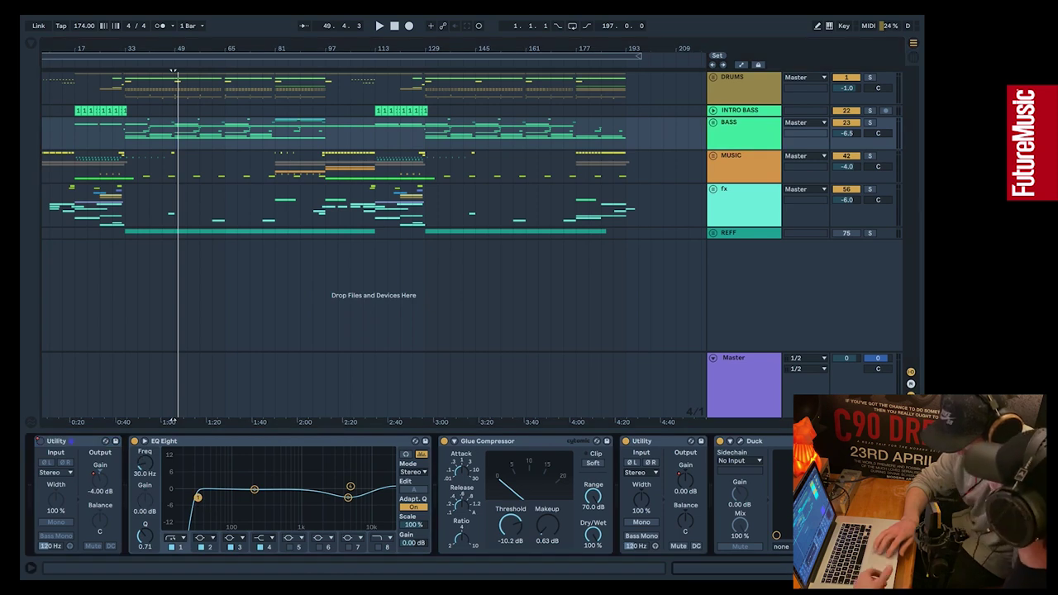
{"action": "left_click_drag", "start_coordinate": [198, 497], "coordinate": [196, 497]}
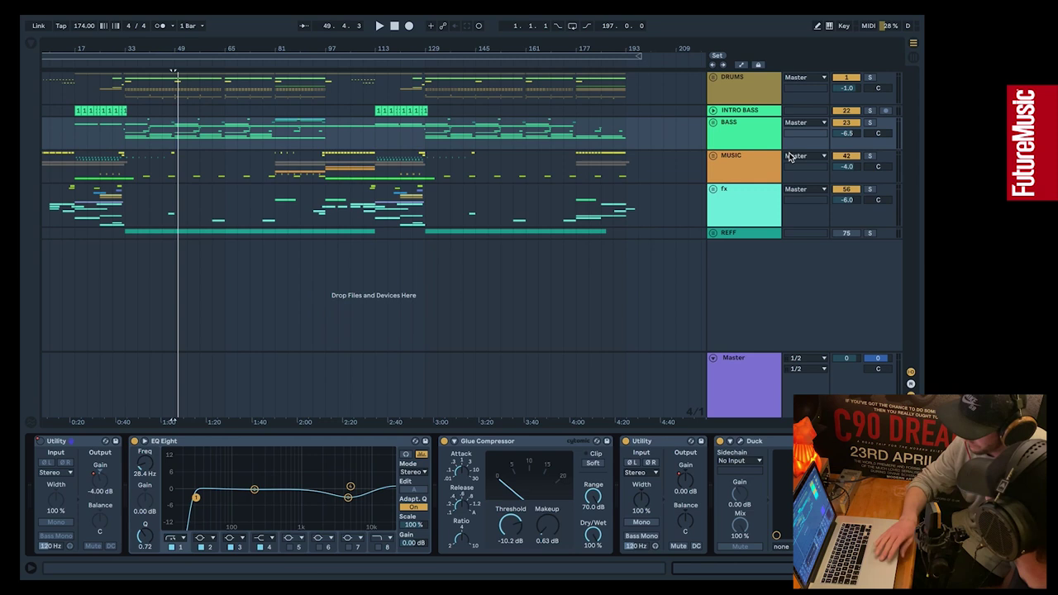
{"action": "left_click", "coordinate": [755, 136]}
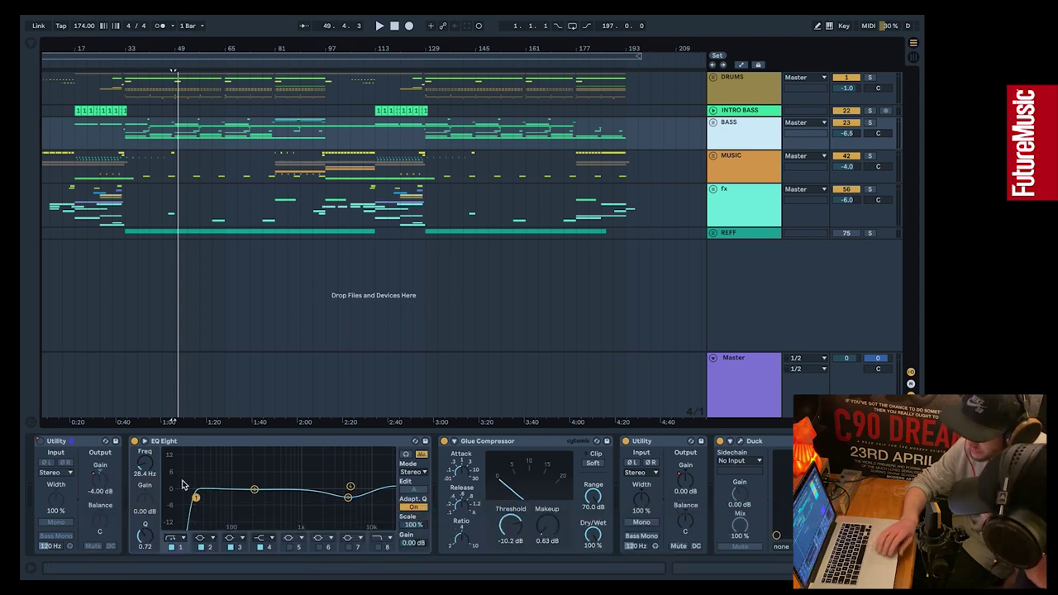
{"action": "left_click_drag", "start_coordinate": [196, 498], "coordinate": [193, 497]}
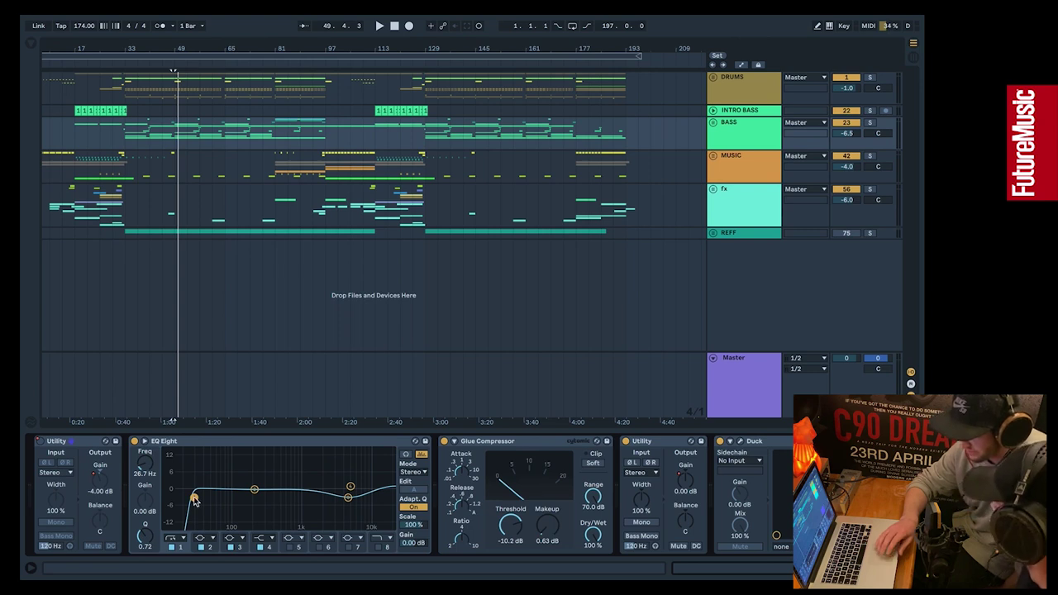
Inspect the BASS group's EQ Eight high-mid dip, the Utility after the Glue Compressor and the Duck plug-in
{"action": "left_click", "coordinate": [348, 499]}
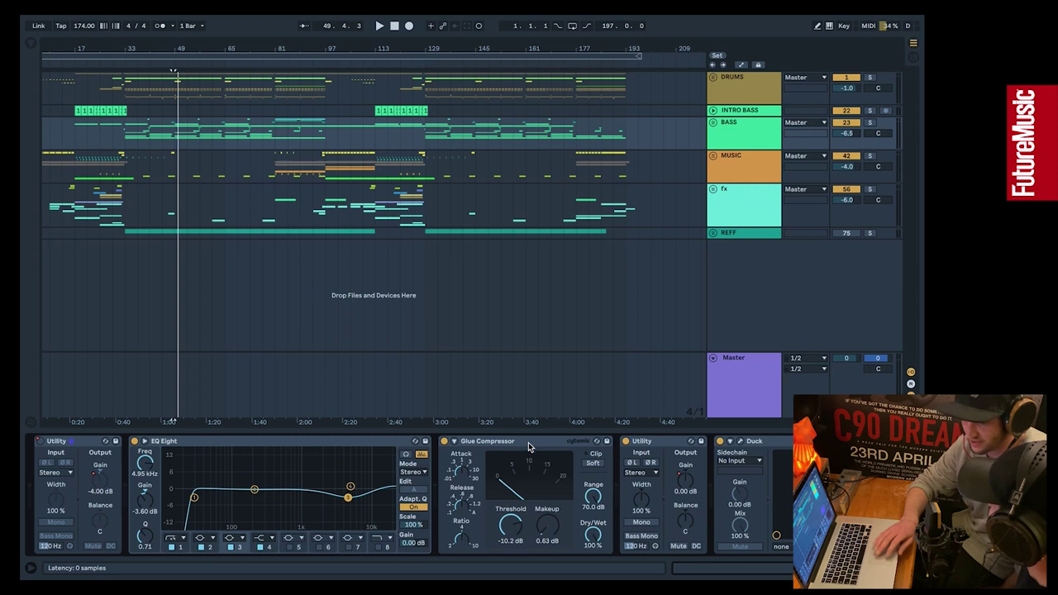
{"action": "left_click", "coordinate": [666, 445]}
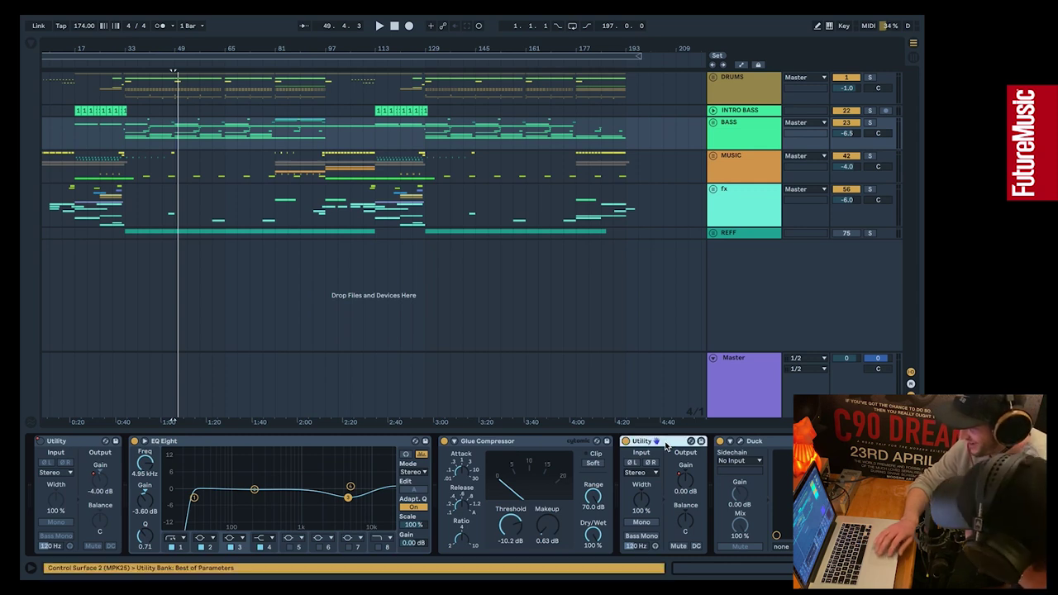
{"action": "left_click", "coordinate": [687, 484]}
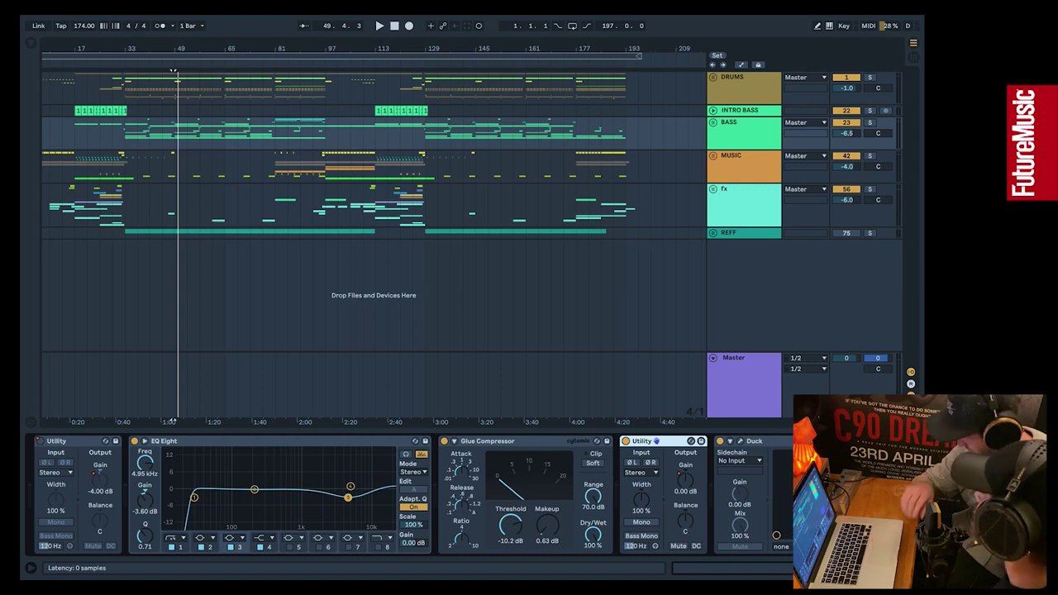
{"action": "key", "text": "Right"}
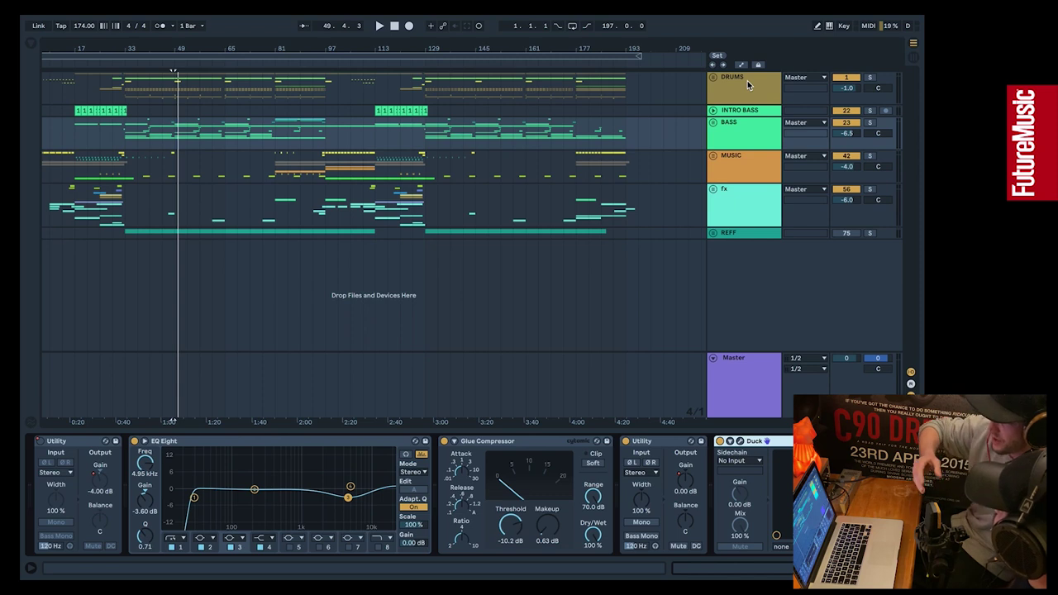
Show the device chains of DRUMS, INTRO BASS, MUSIC and fx in turn, ending on the BASS group
{"action": "left_click", "coordinate": [748, 80]}
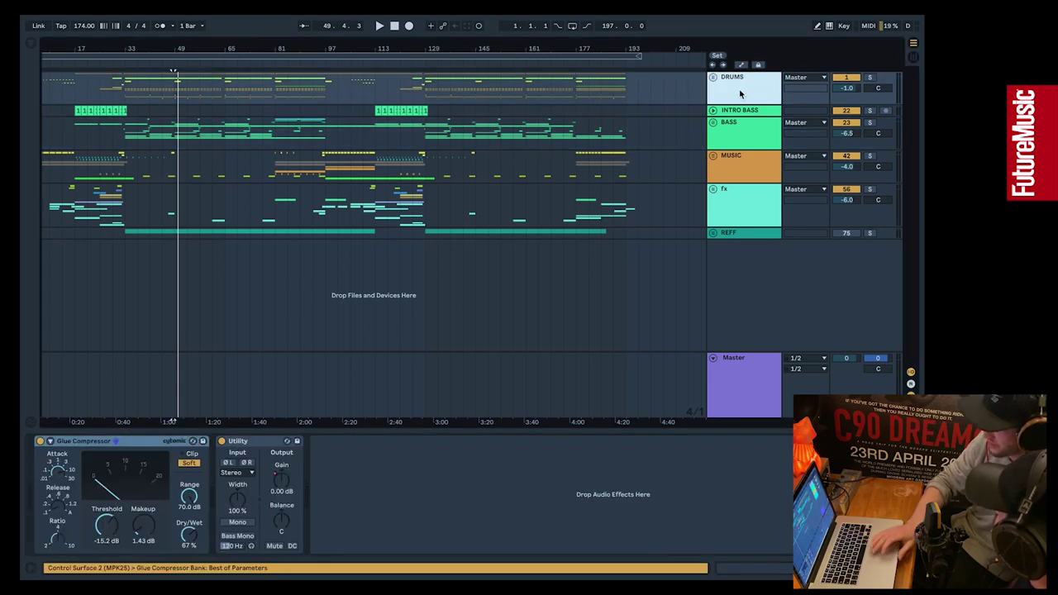
{"action": "left_click", "coordinate": [742, 113]}
{"action": "left_click", "coordinate": [744, 161]}
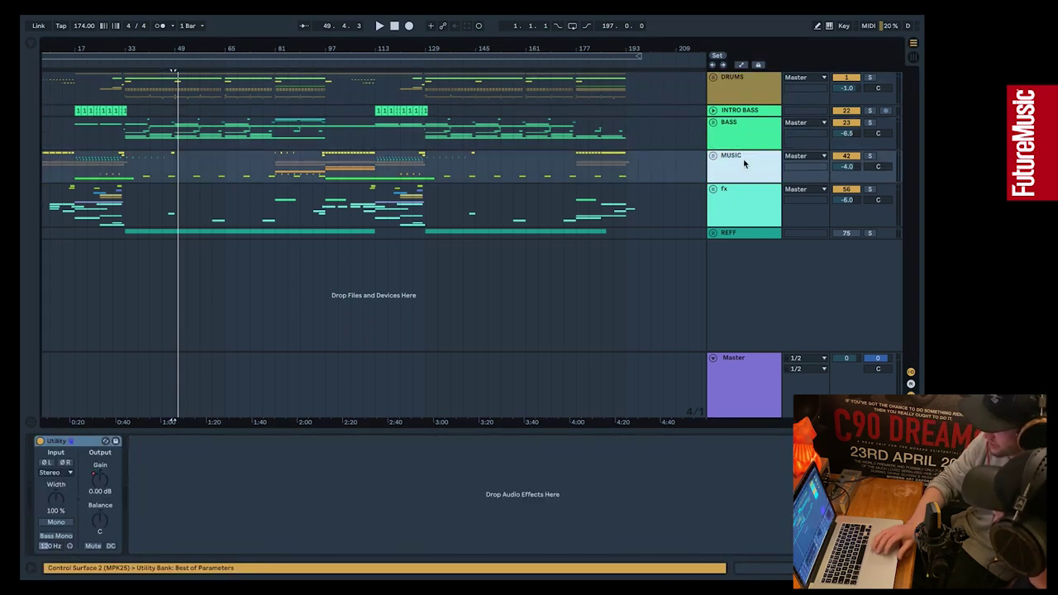
{"action": "left_click", "coordinate": [741, 191]}
{"action": "left_click", "coordinate": [746, 138]}
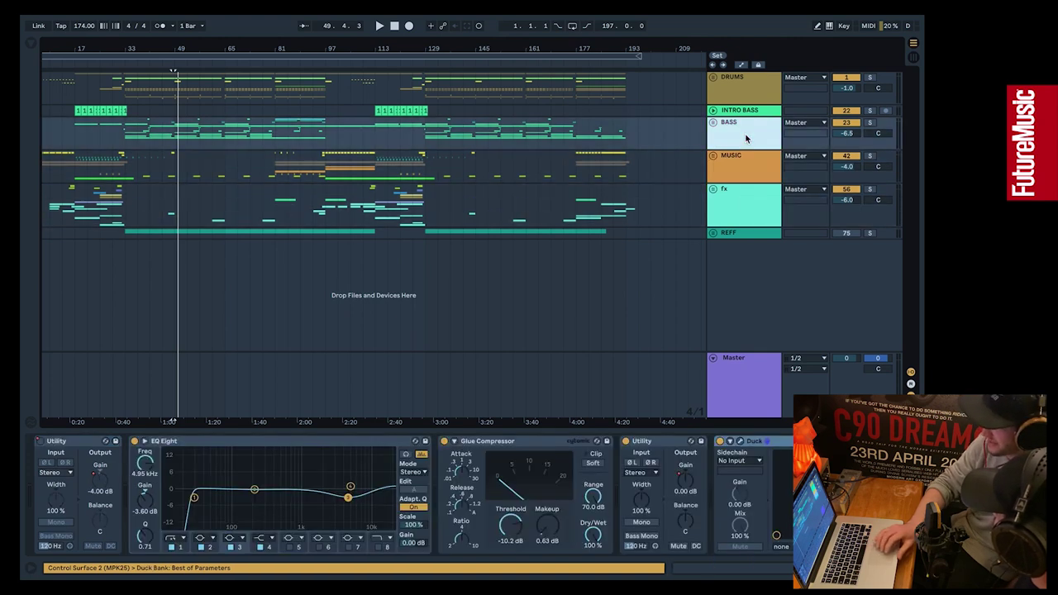
Compare the DRUMS group's Glue Compressor and Utility with the fx group's Utility and the Master track's FF Pro-L rack
{"action": "left_click", "coordinate": [755, 82]}
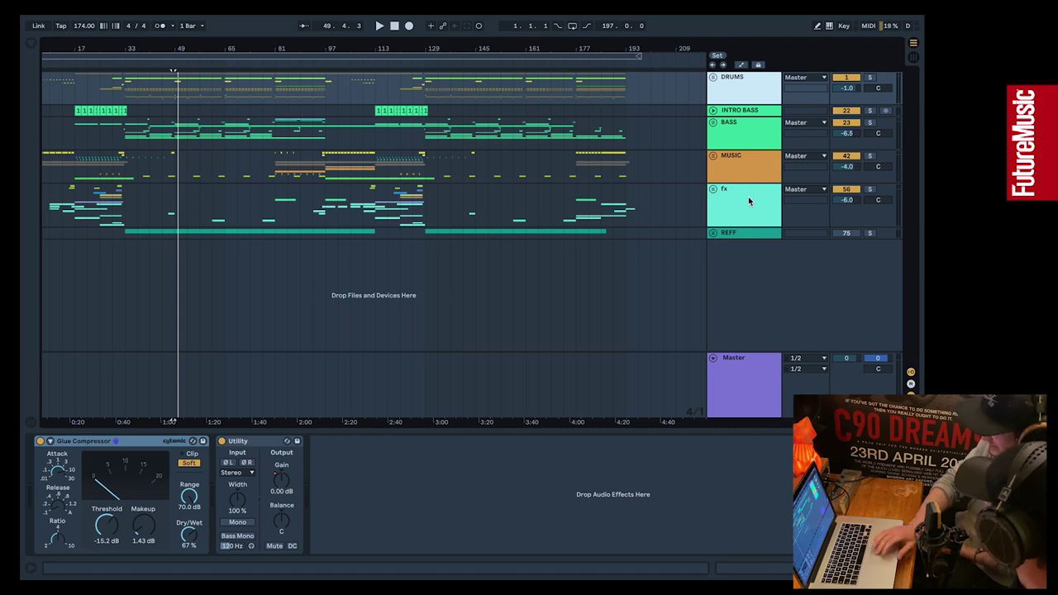
{"action": "left_click", "coordinate": [748, 198]}
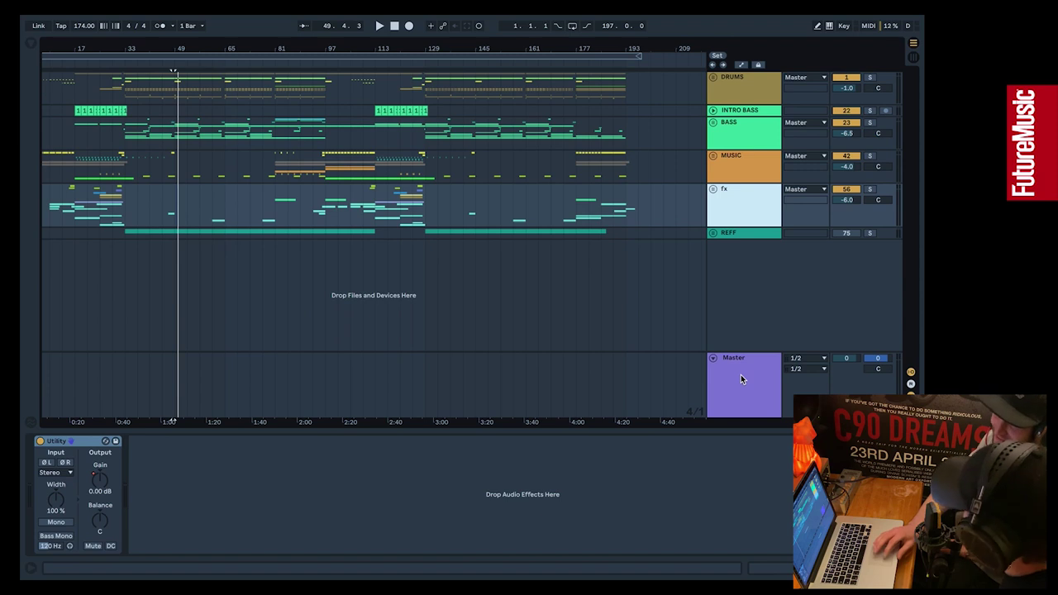
{"action": "key", "text": "Up"}
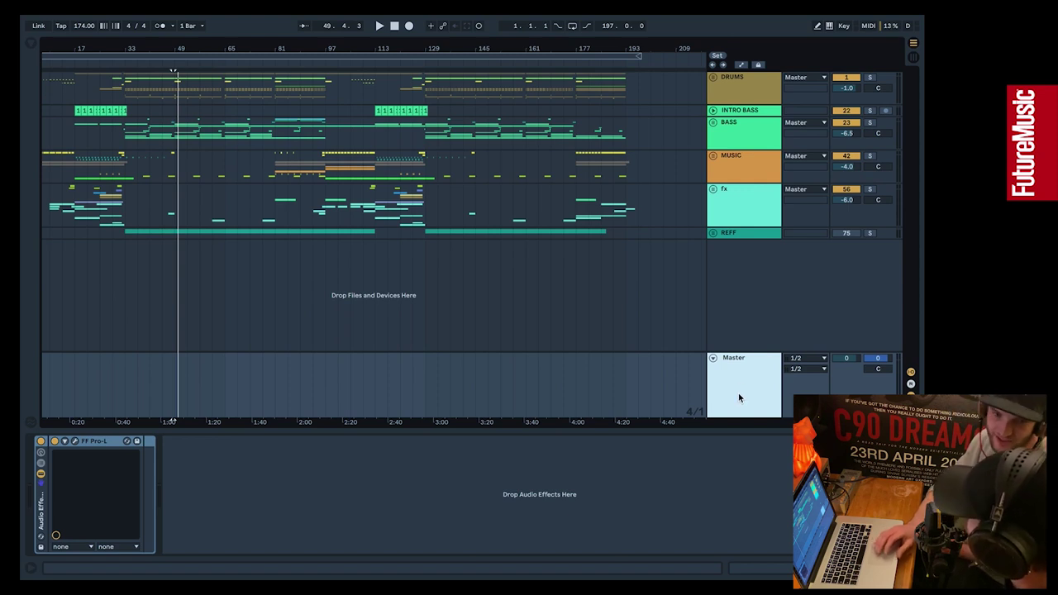
{"action": "left_click", "coordinate": [747, 209]}
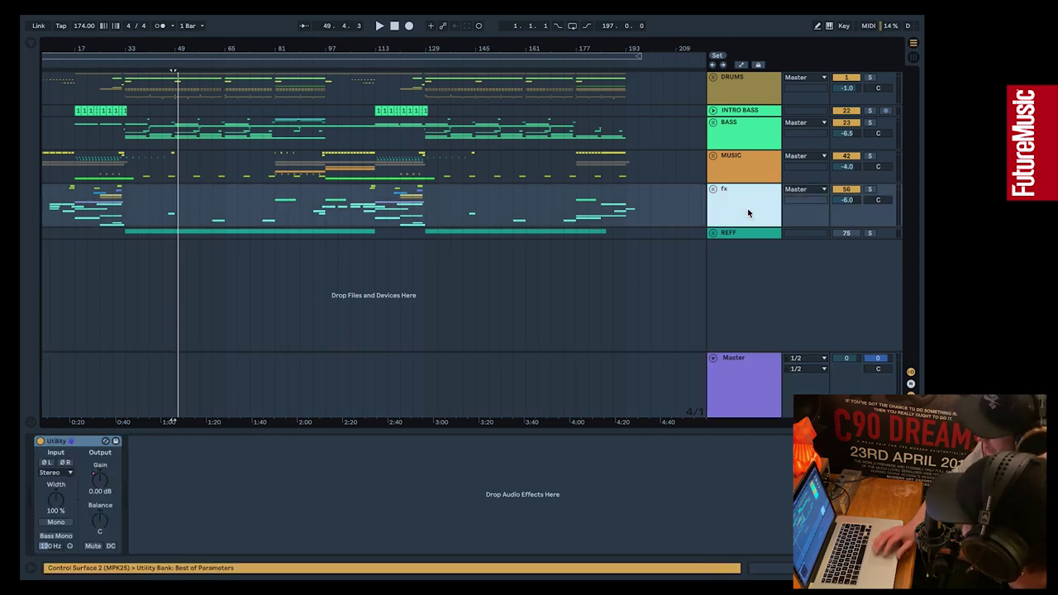
Select the Master track, solo REFF with the FF Pro-L rack bypassed, then switch both back
{"action": "left_click", "coordinate": [738, 382]}
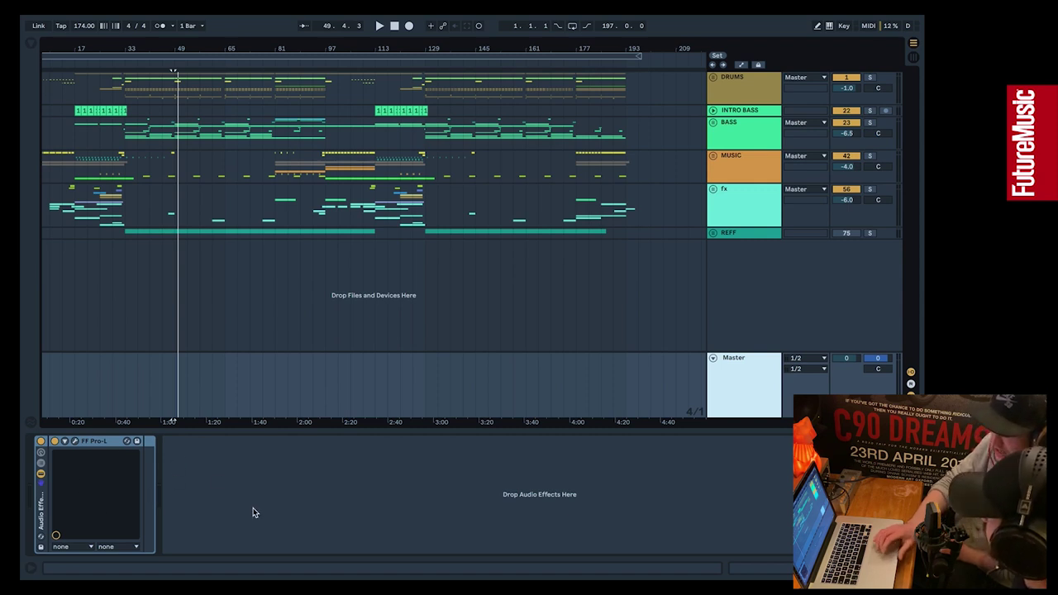
{"action": "key", "text": "0"}
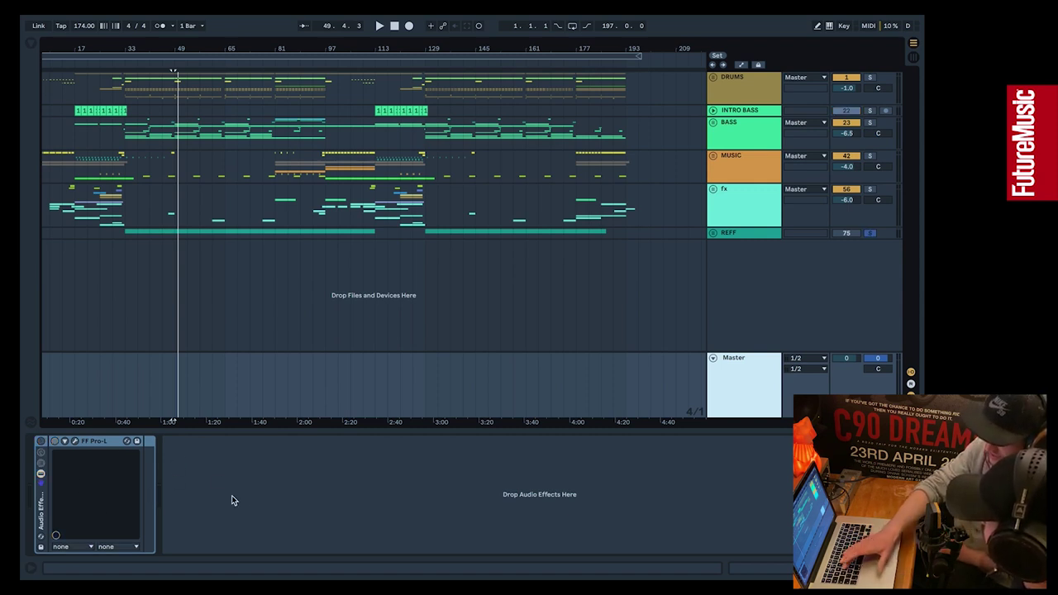
{"action": "key", "text": "0"}
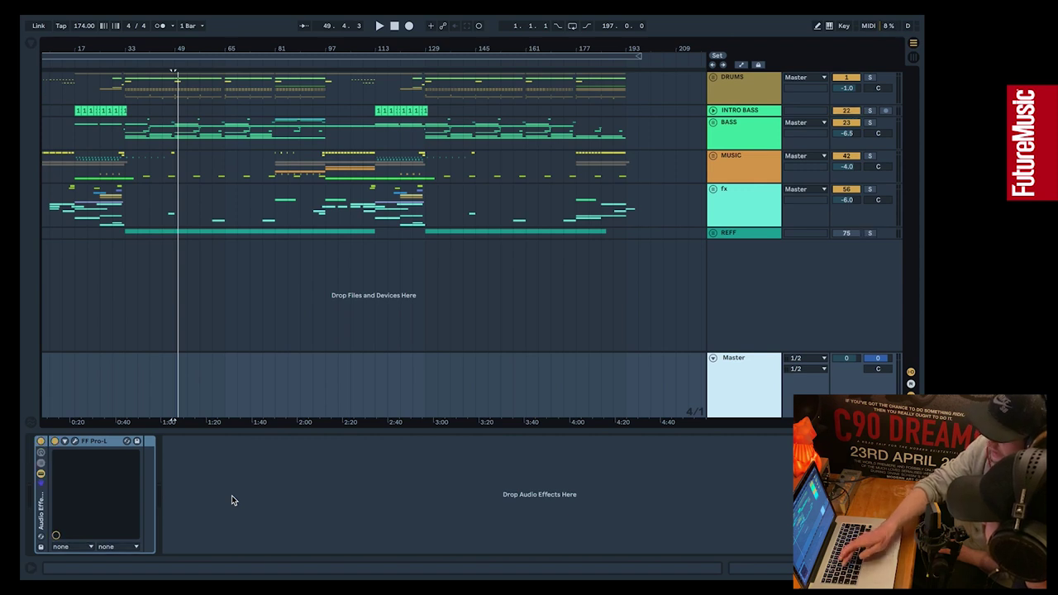